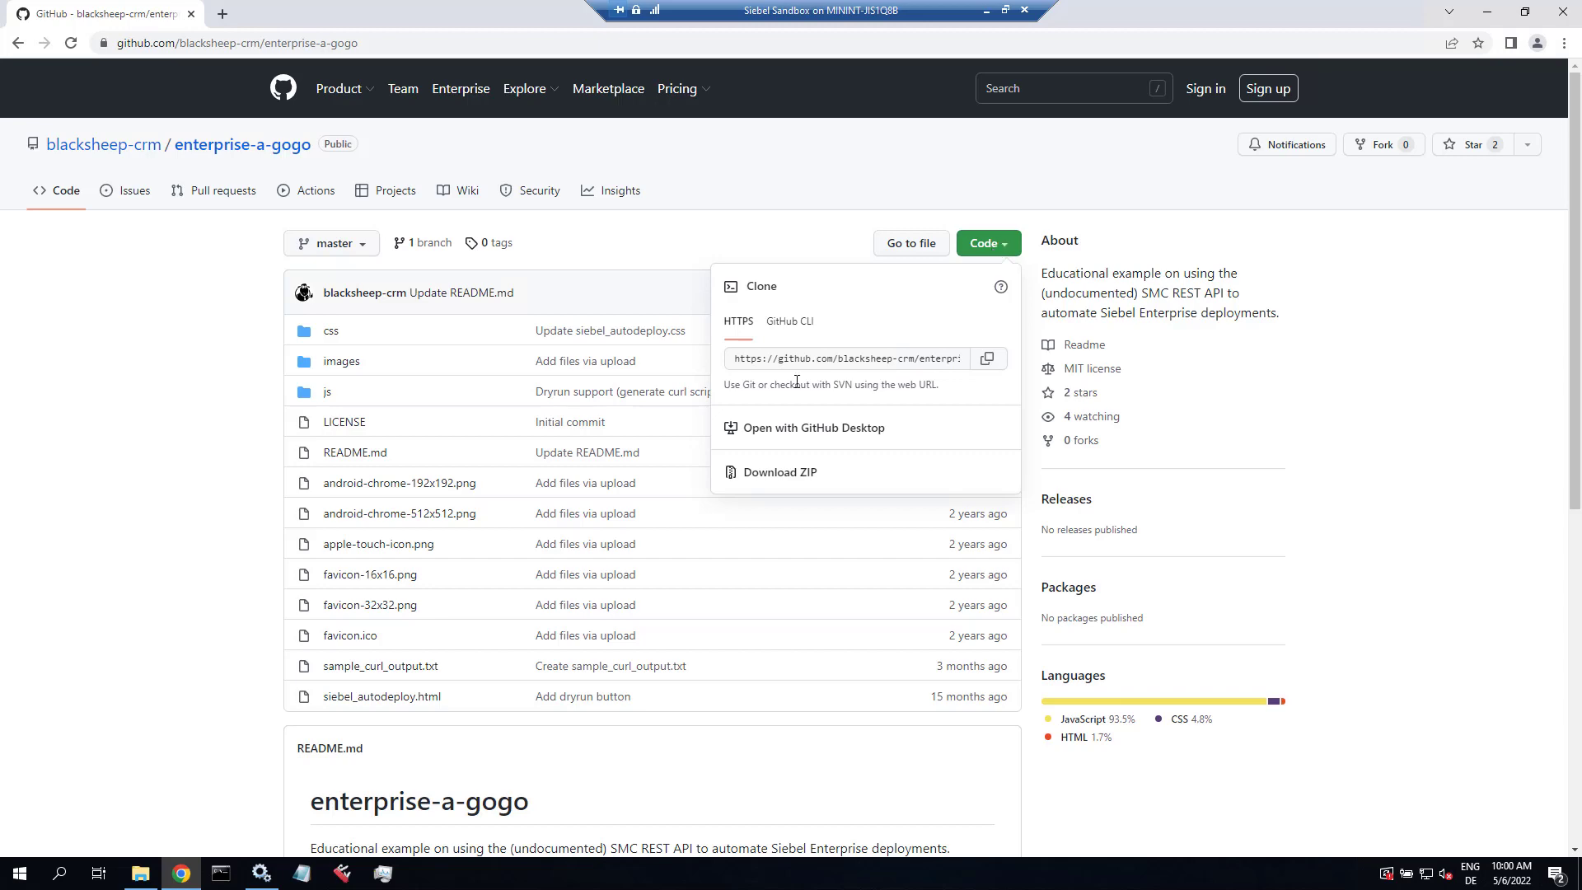
Step: Download the enterprise-a-gogo repository as a ZIP and scroll to the README installation steps
left_click(782, 475)
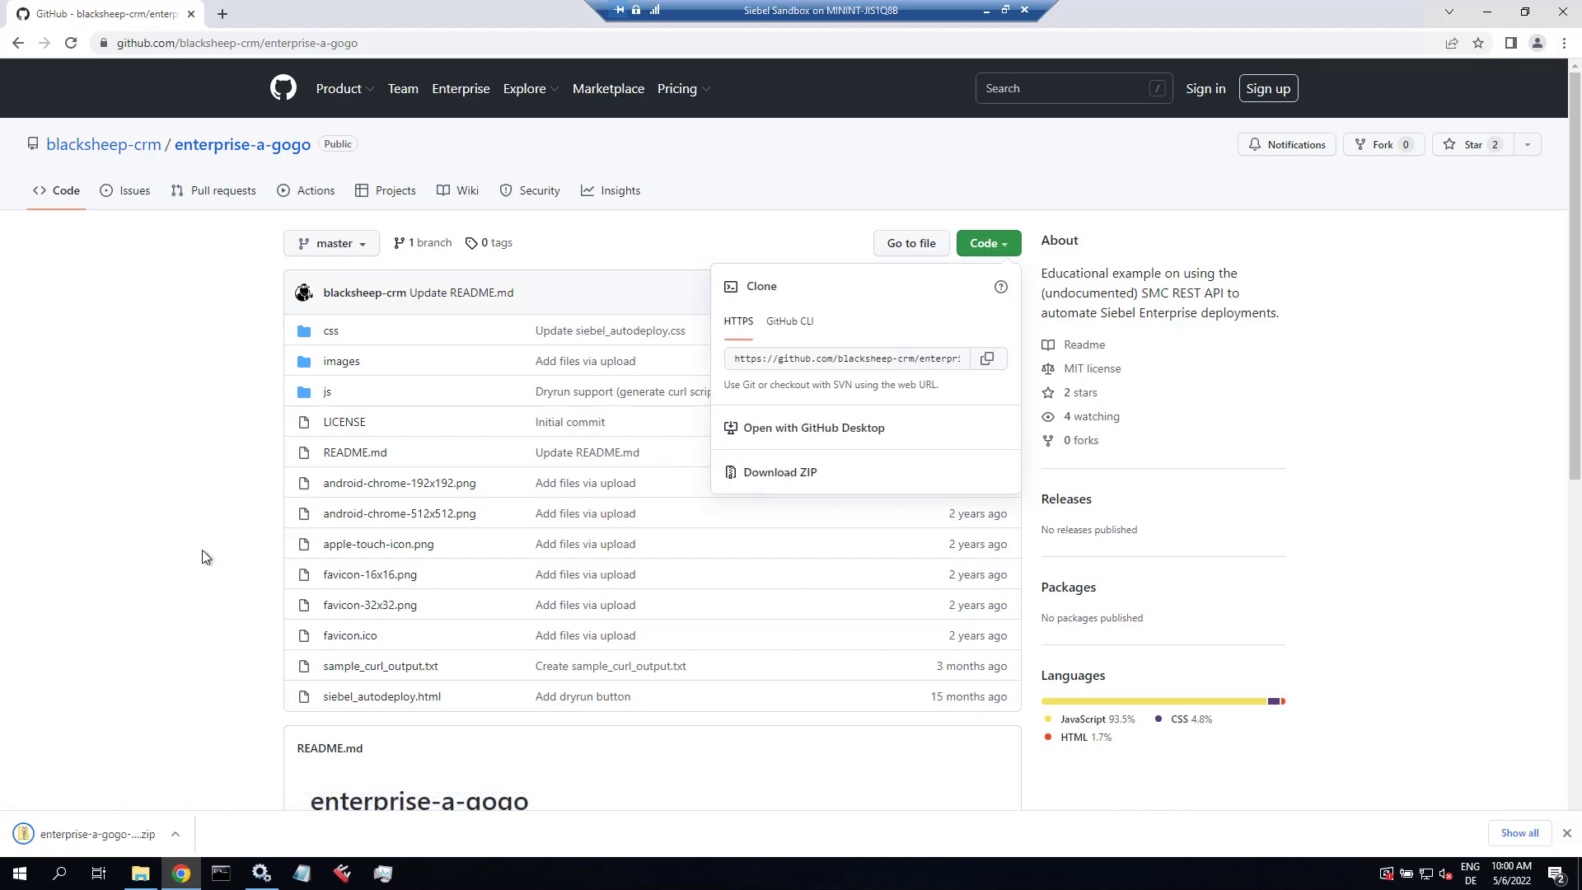
scroll(182, 653, "down", 5)
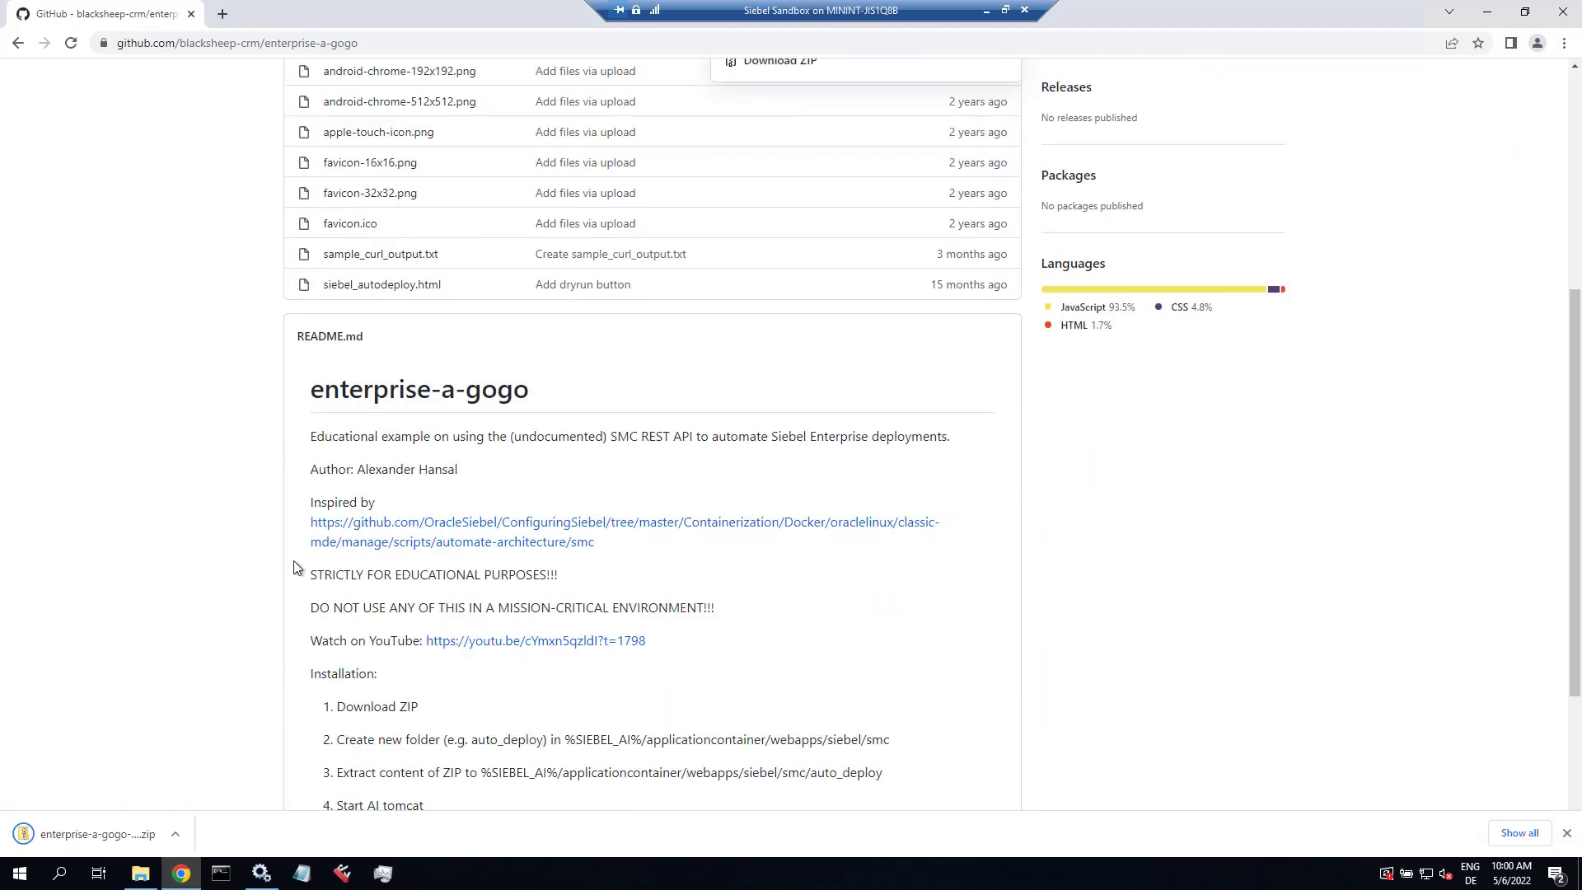
scroll(295, 567, "down", 3)
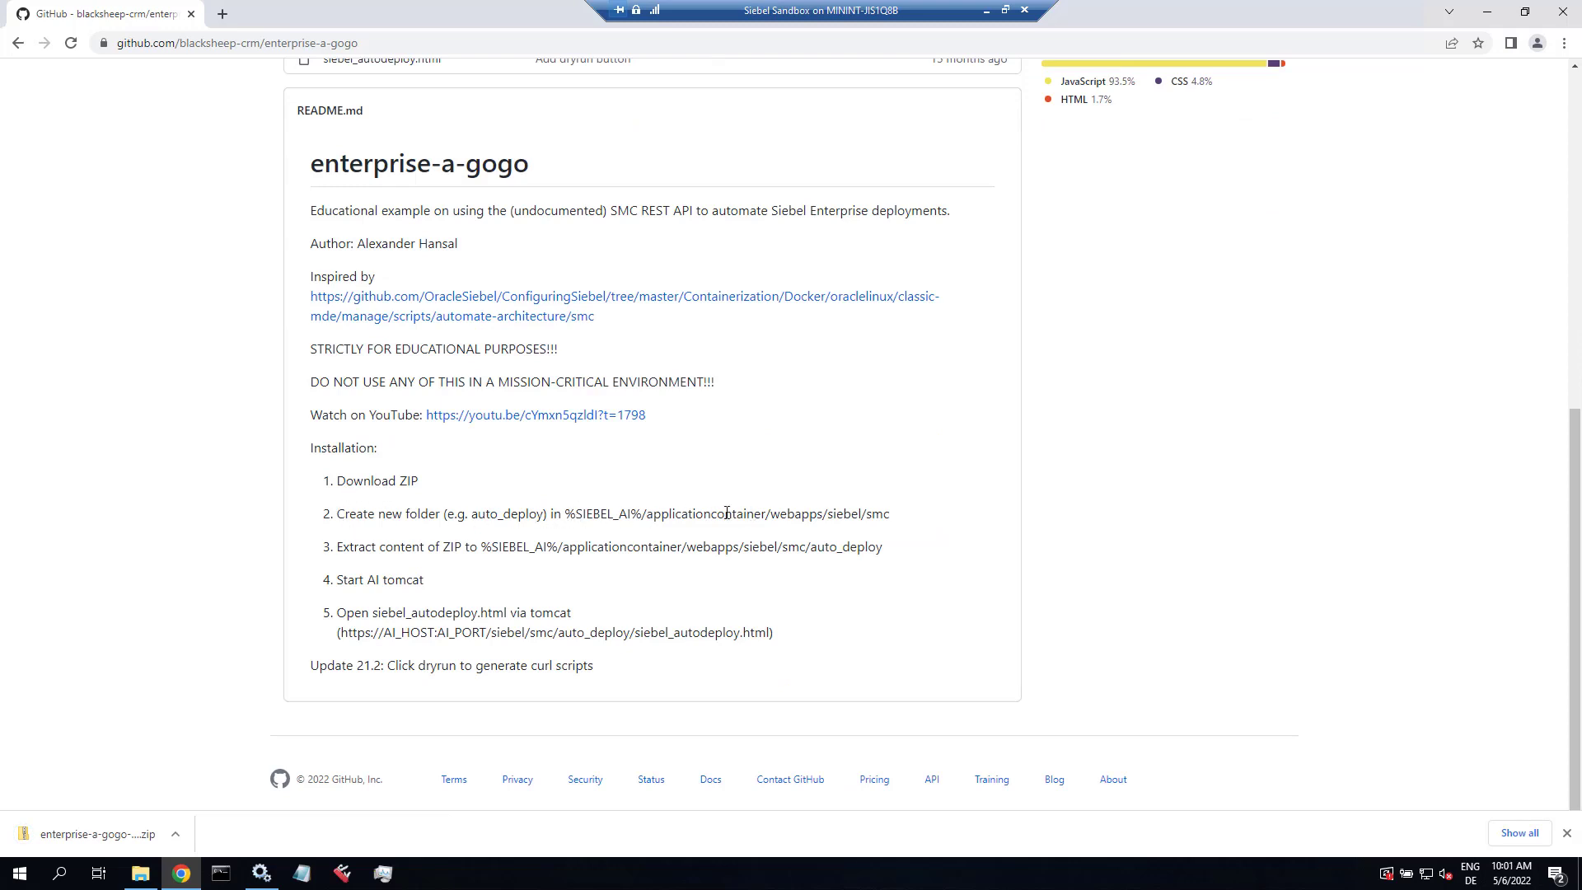
Step: Navigate File Explorer to C:\Siebel\mde\applicationcontainer_external\siebelwebroot\smc
left_click(140, 873)
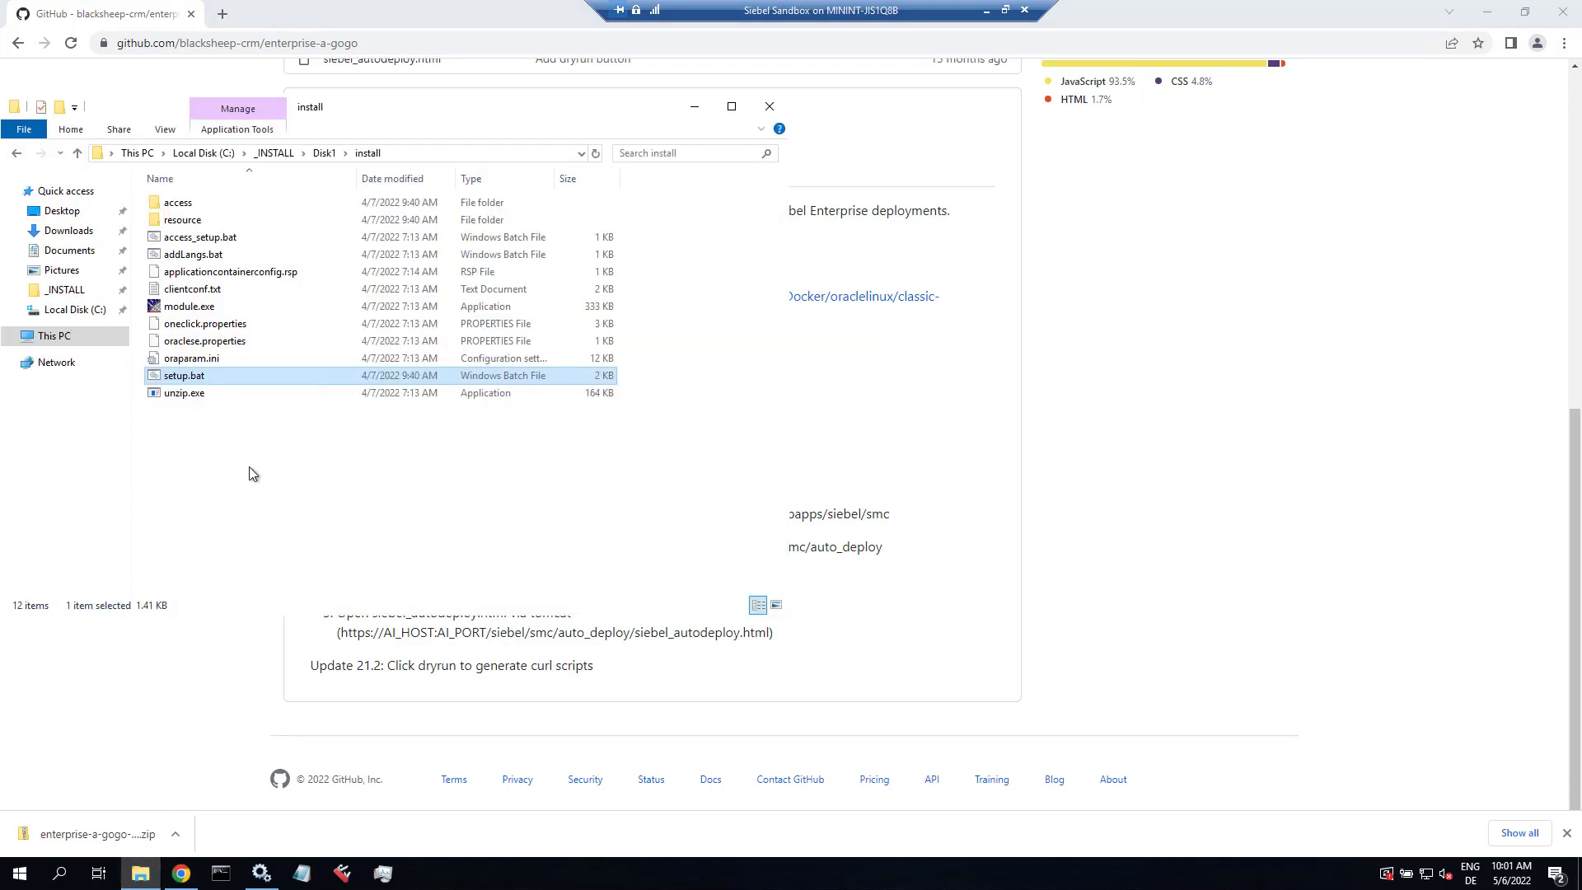
left_click(244, 153)
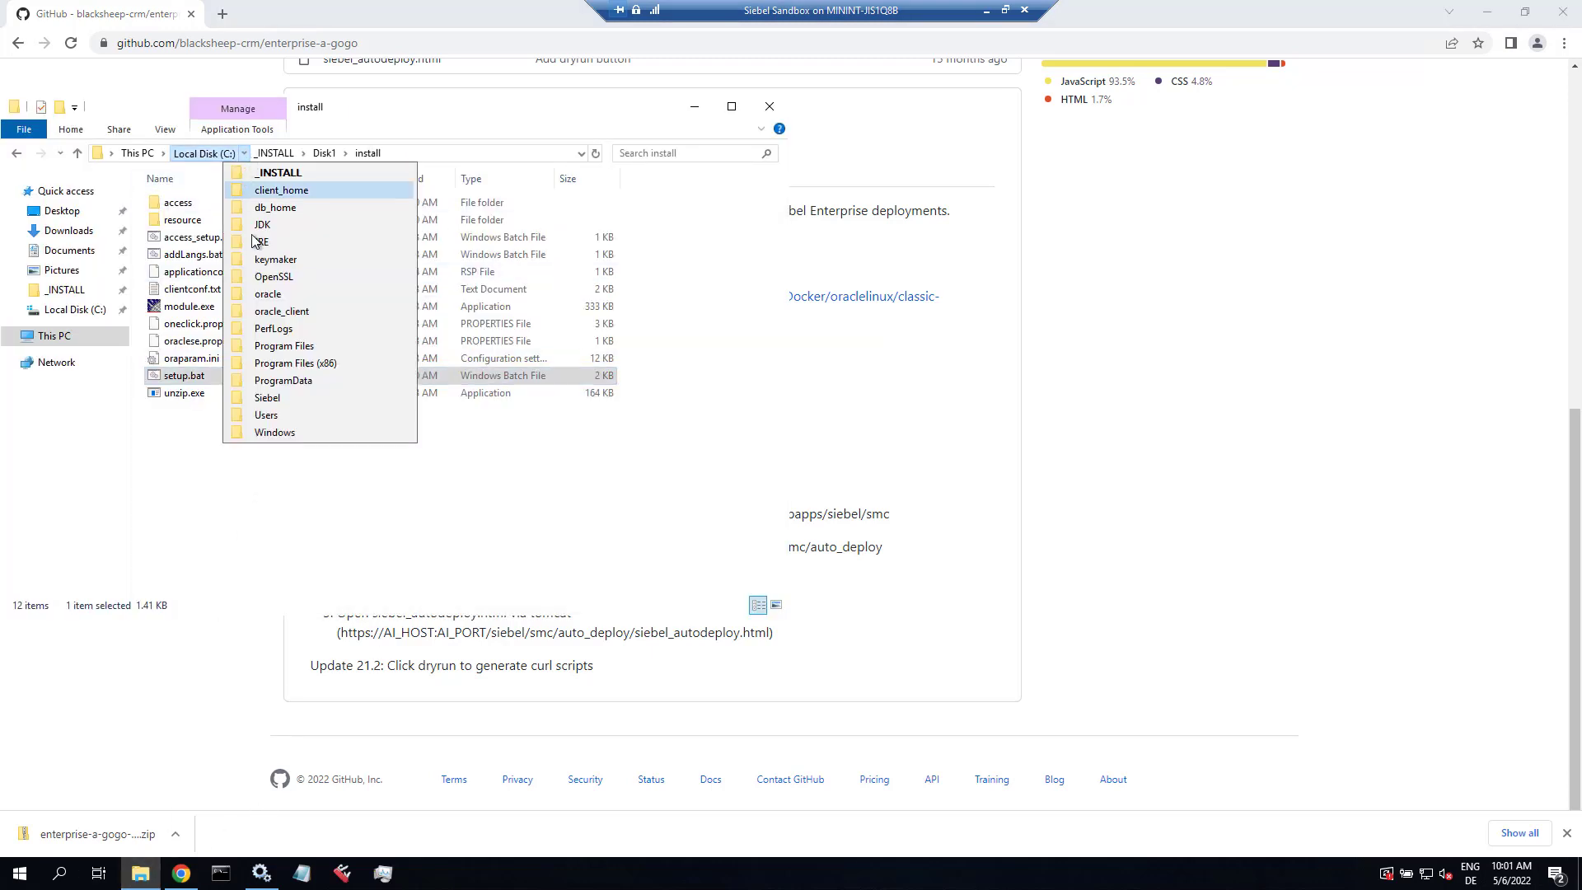
left_click(272, 399)
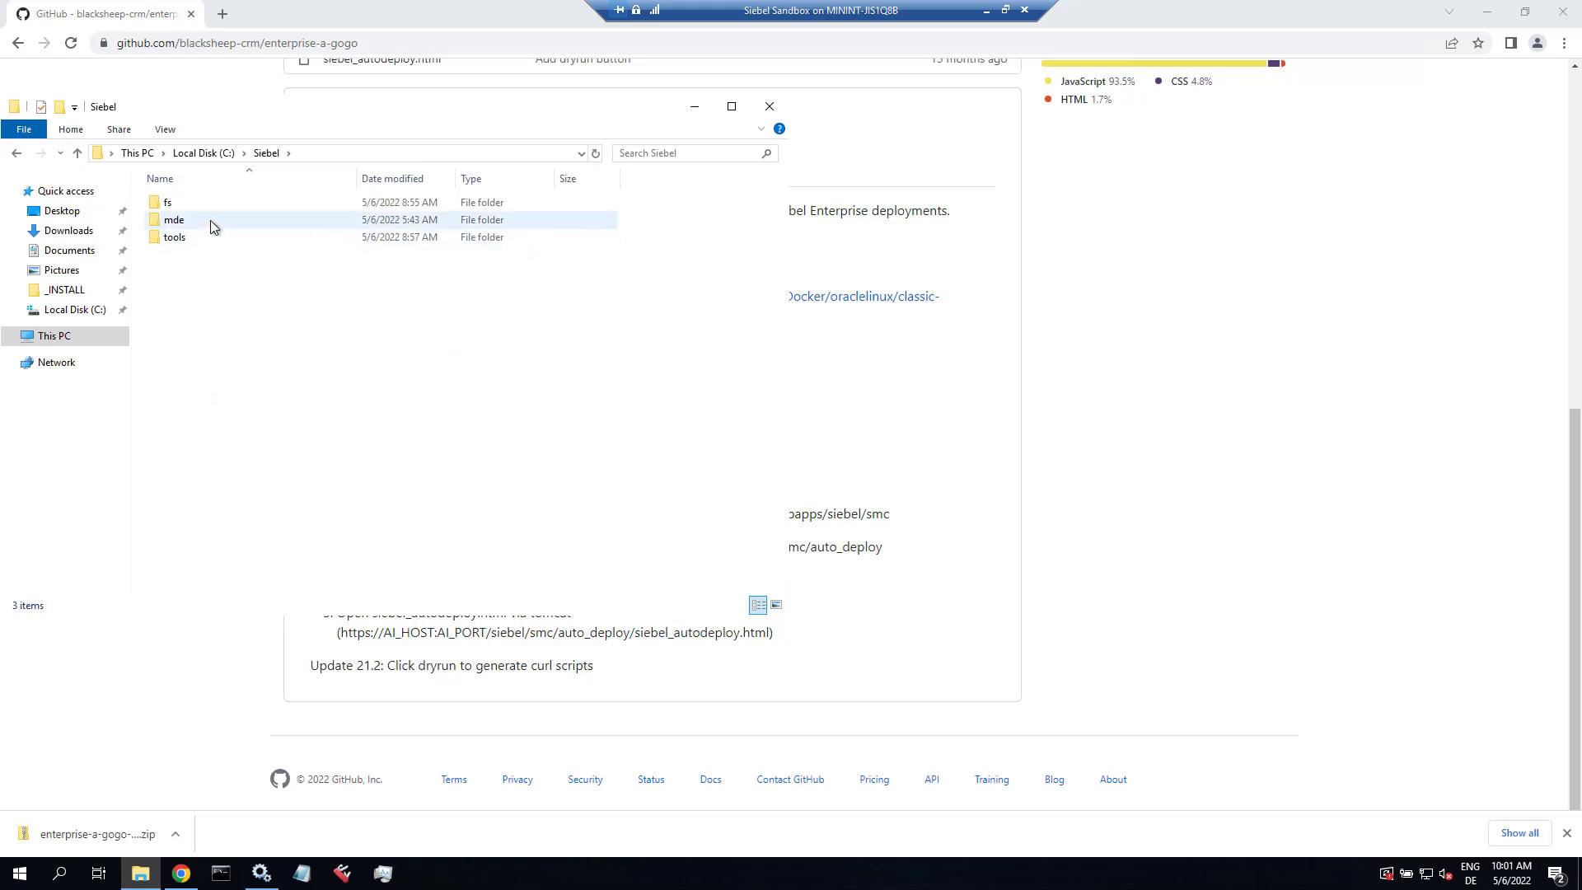
double_click(212, 226)
double_click(224, 202)
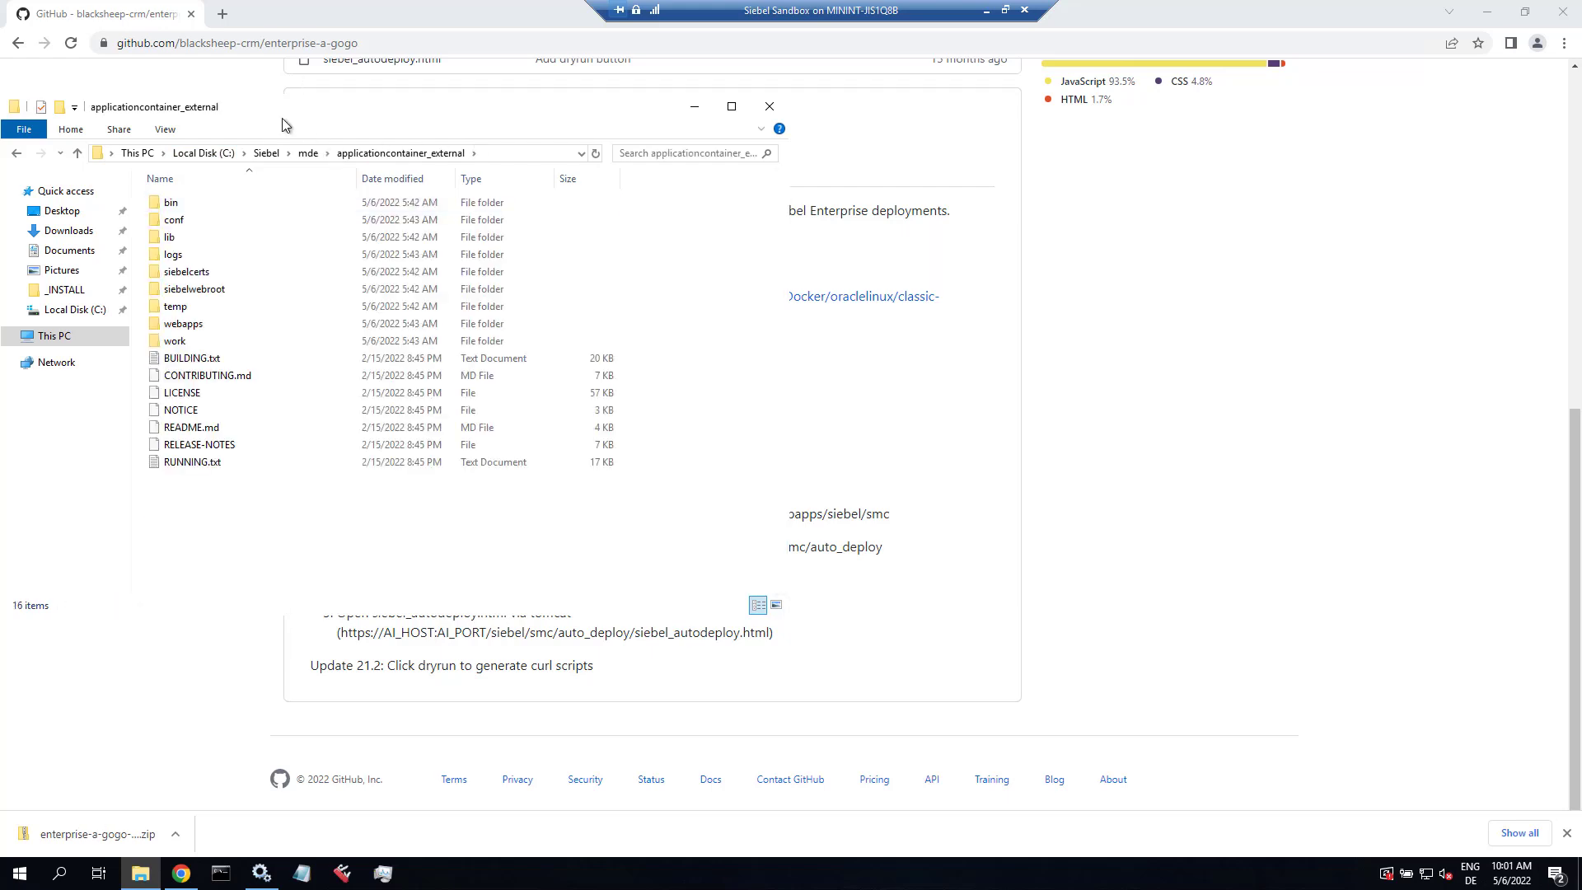
left_click_drag(302, 129, 1069, 137)
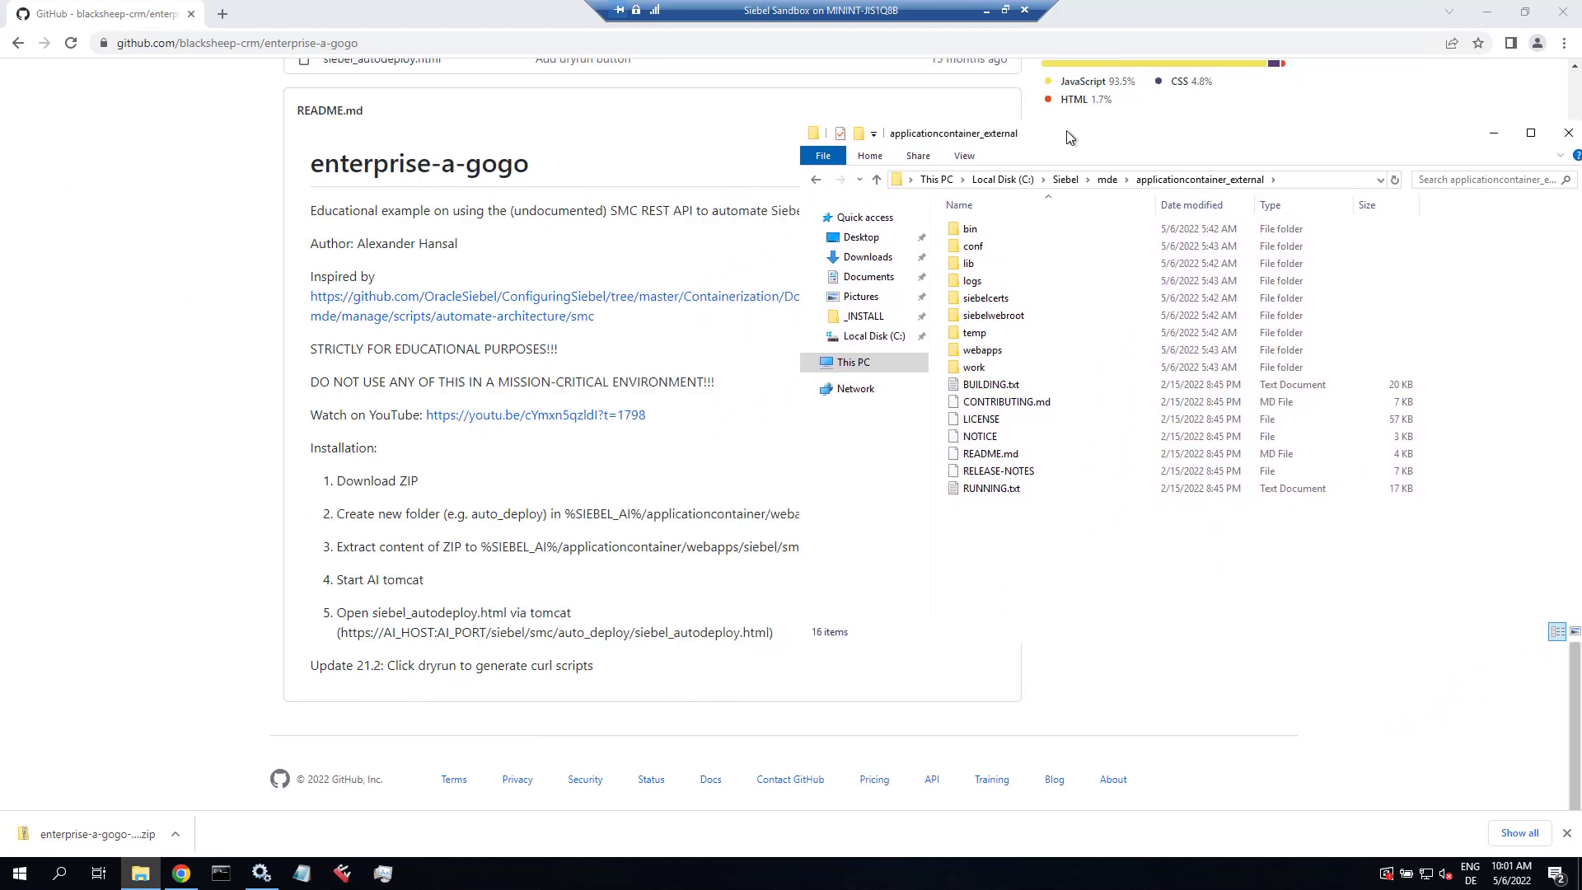
double_click(993, 315)
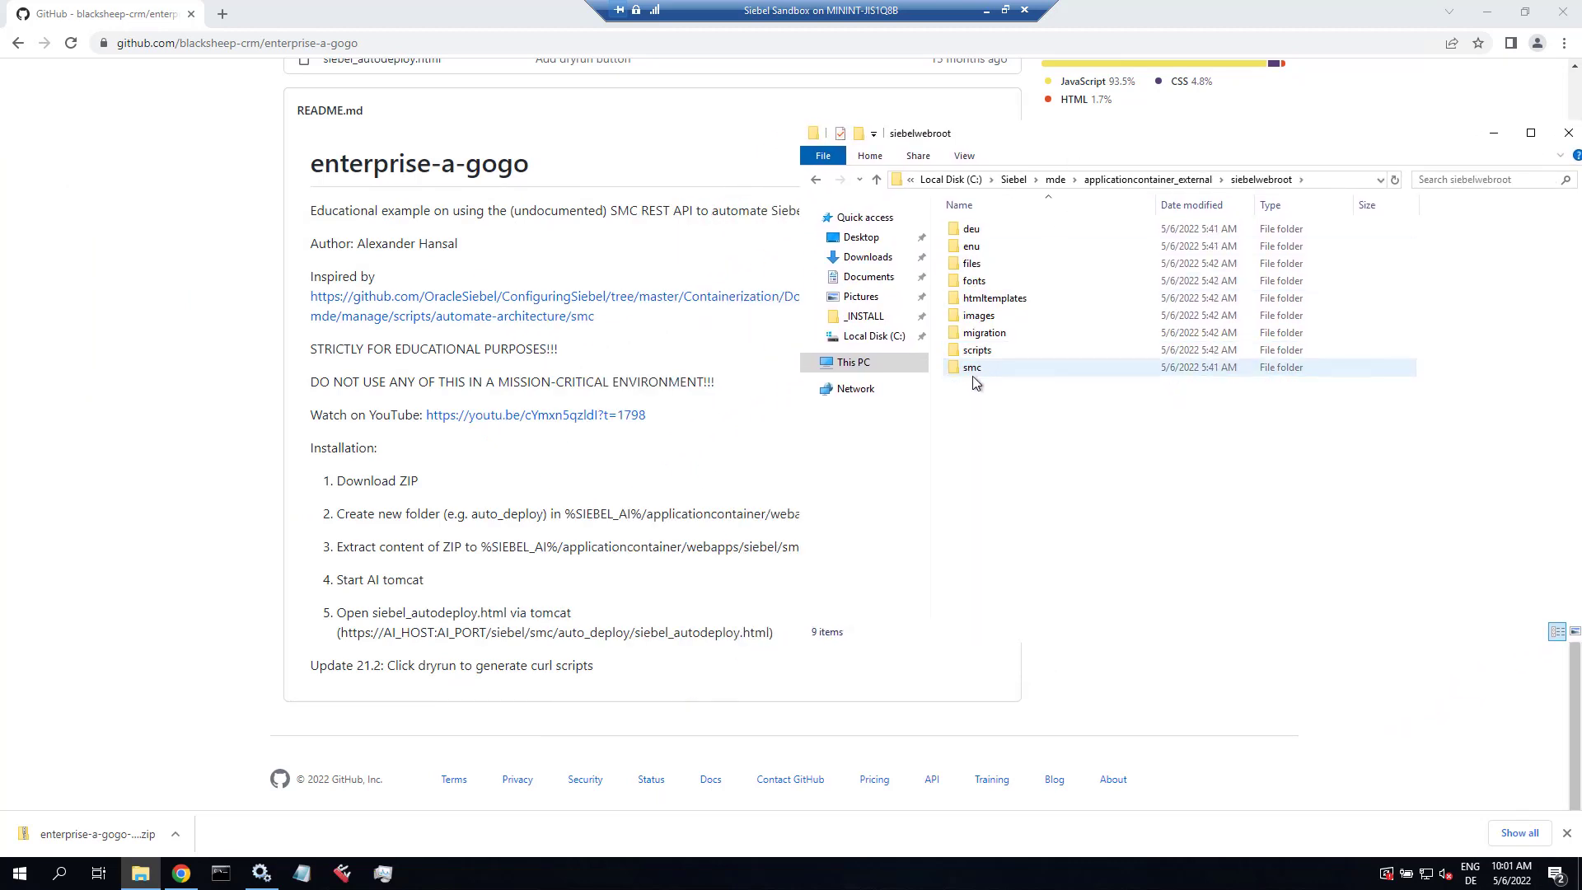
double_click(972, 372)
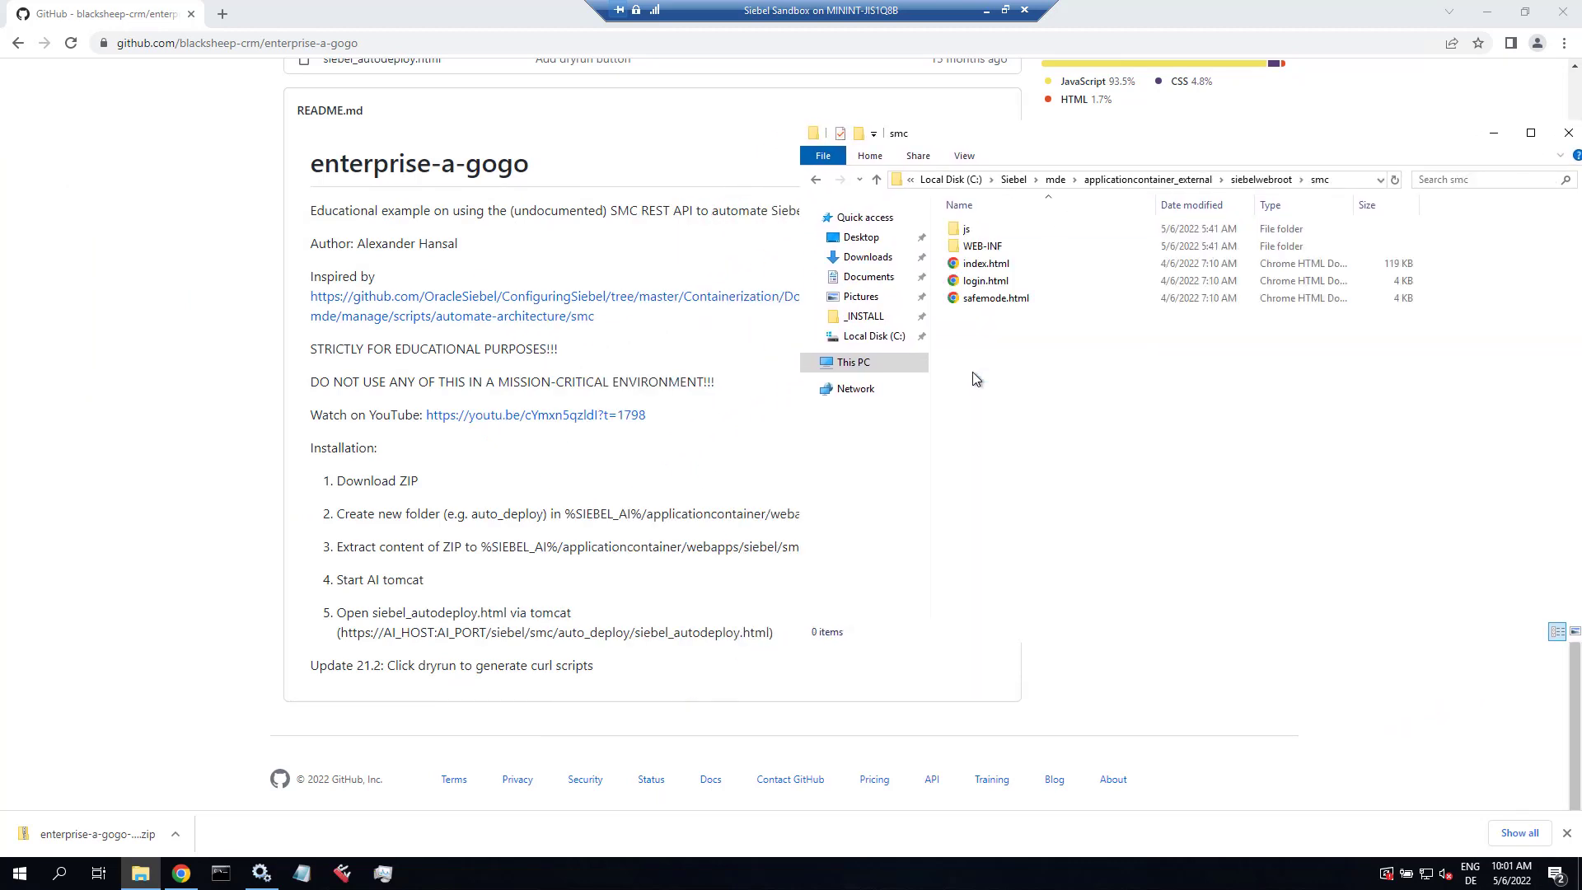
Step: Create a new folder named eago inside smc
left_click(860, 136)
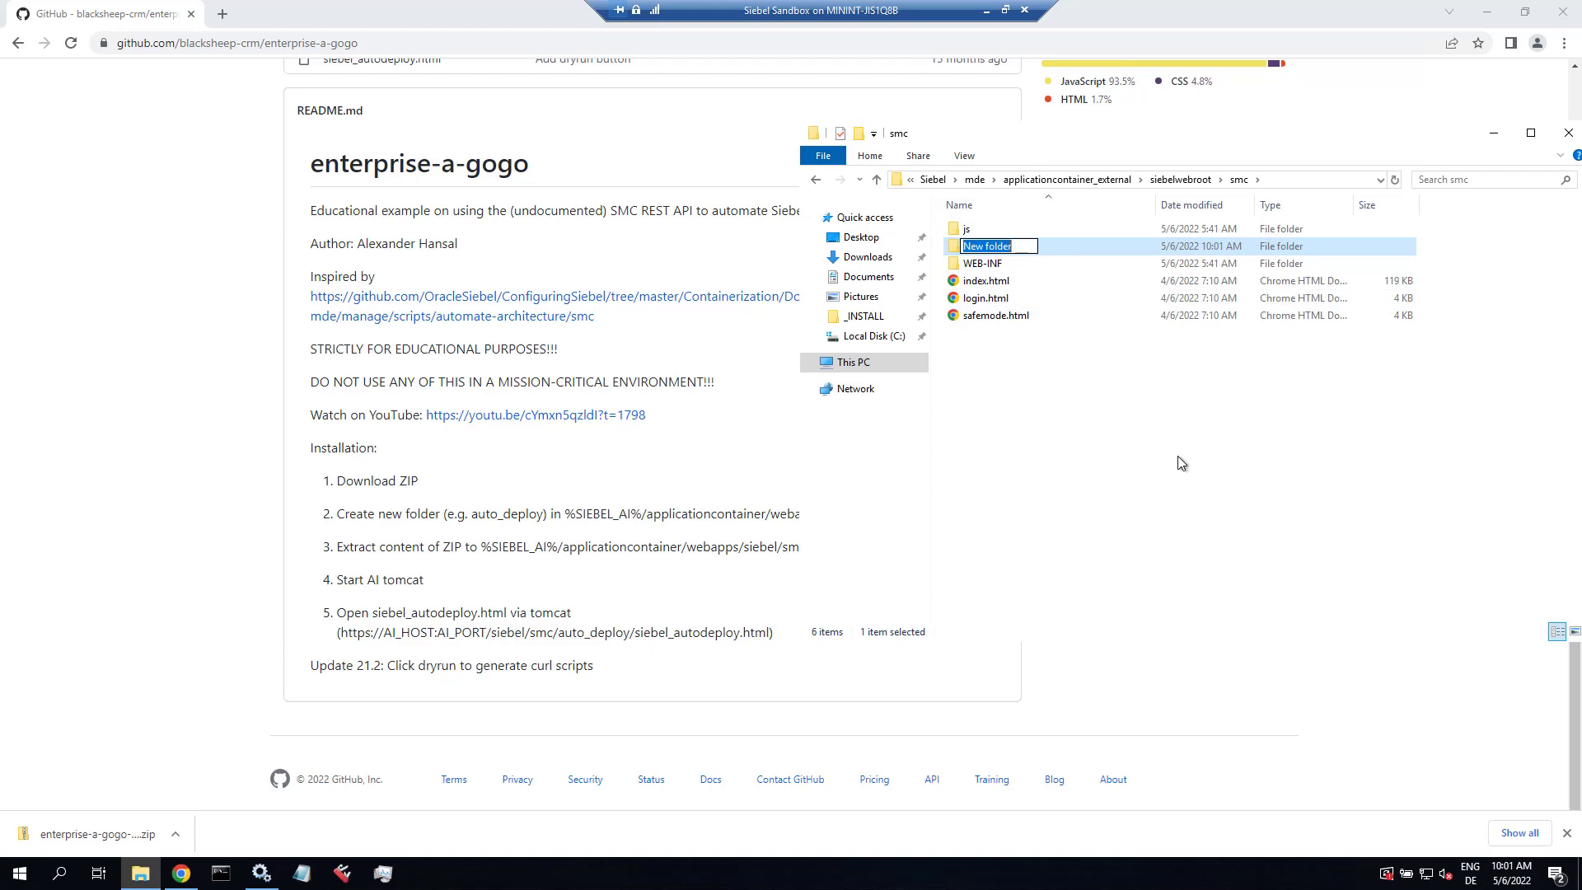
type("eago")
key("Return")
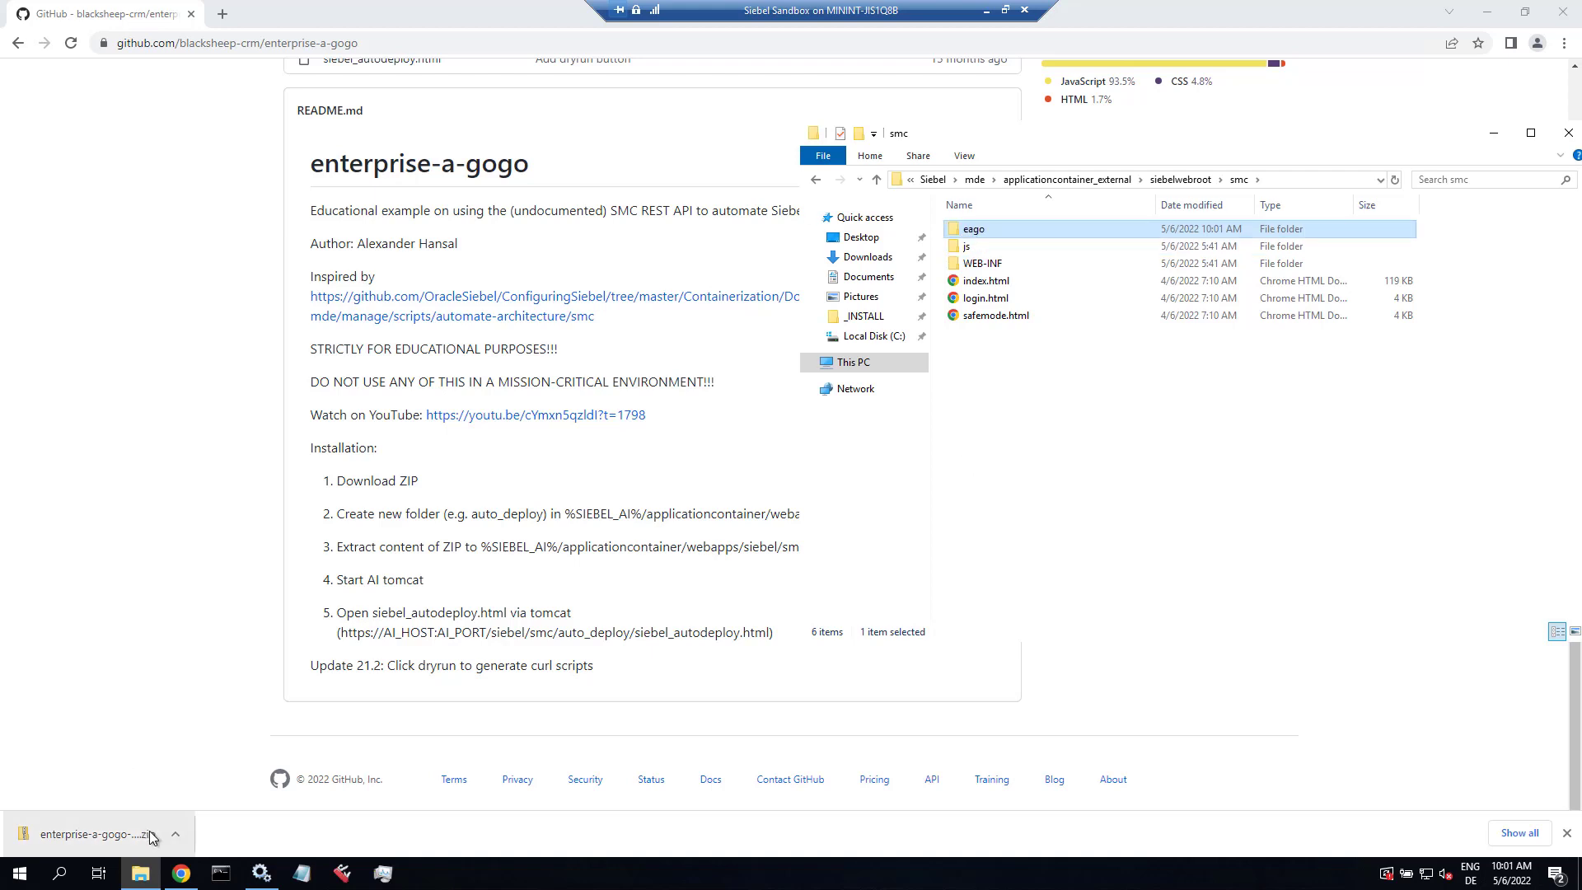
left_click(174, 834)
Step: Open the downloaded ZIP in 7-Zip and enter its enterprise-a-gogo-master folder
left_click(219, 776)
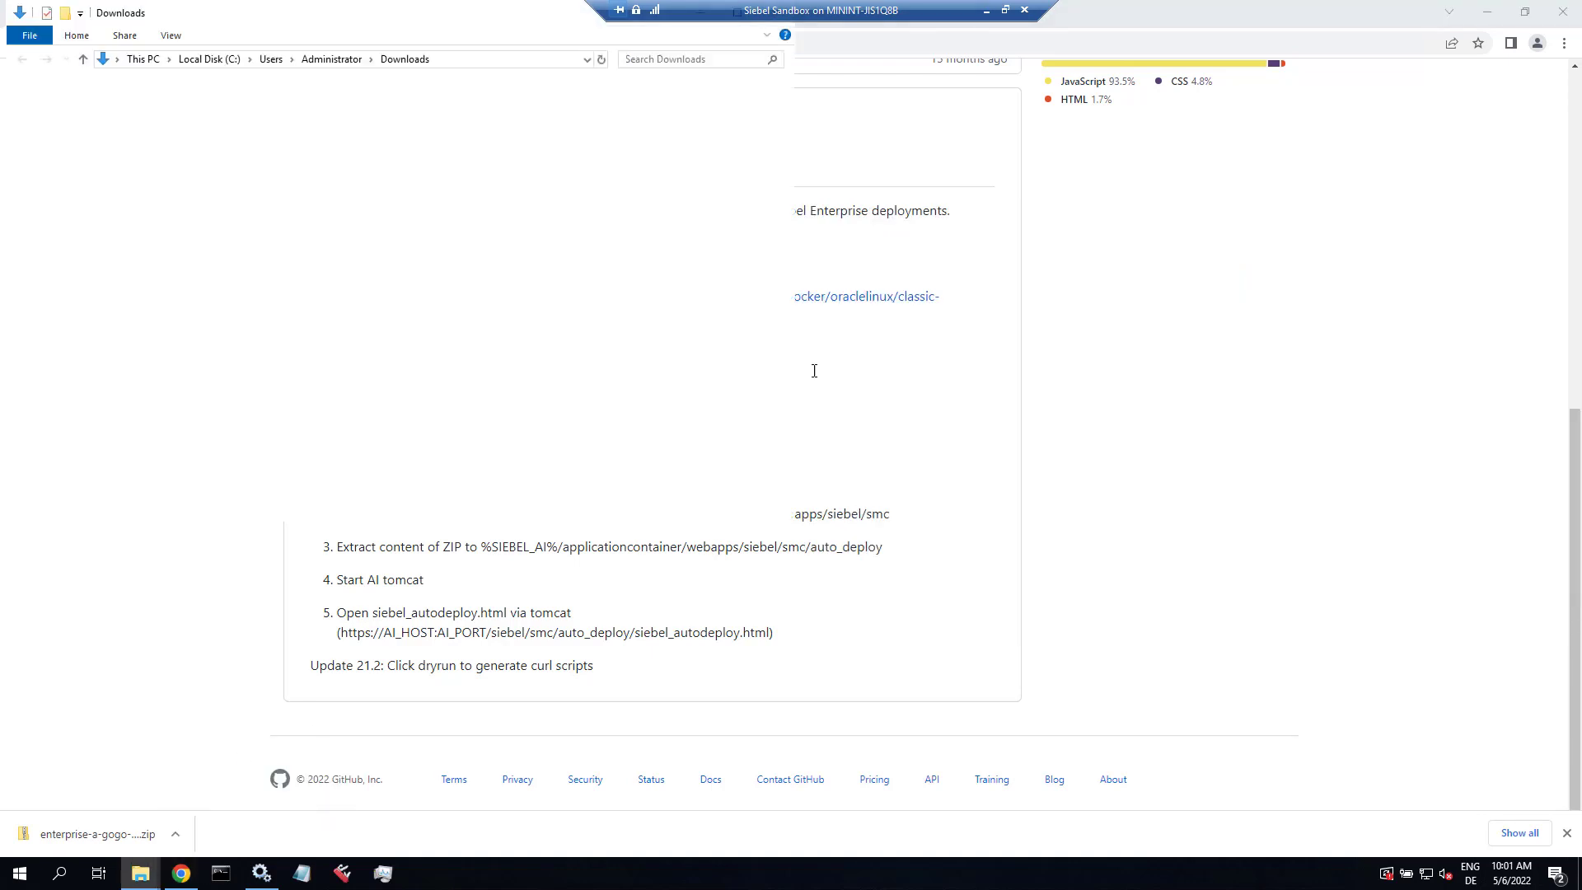
right_click(257, 126)
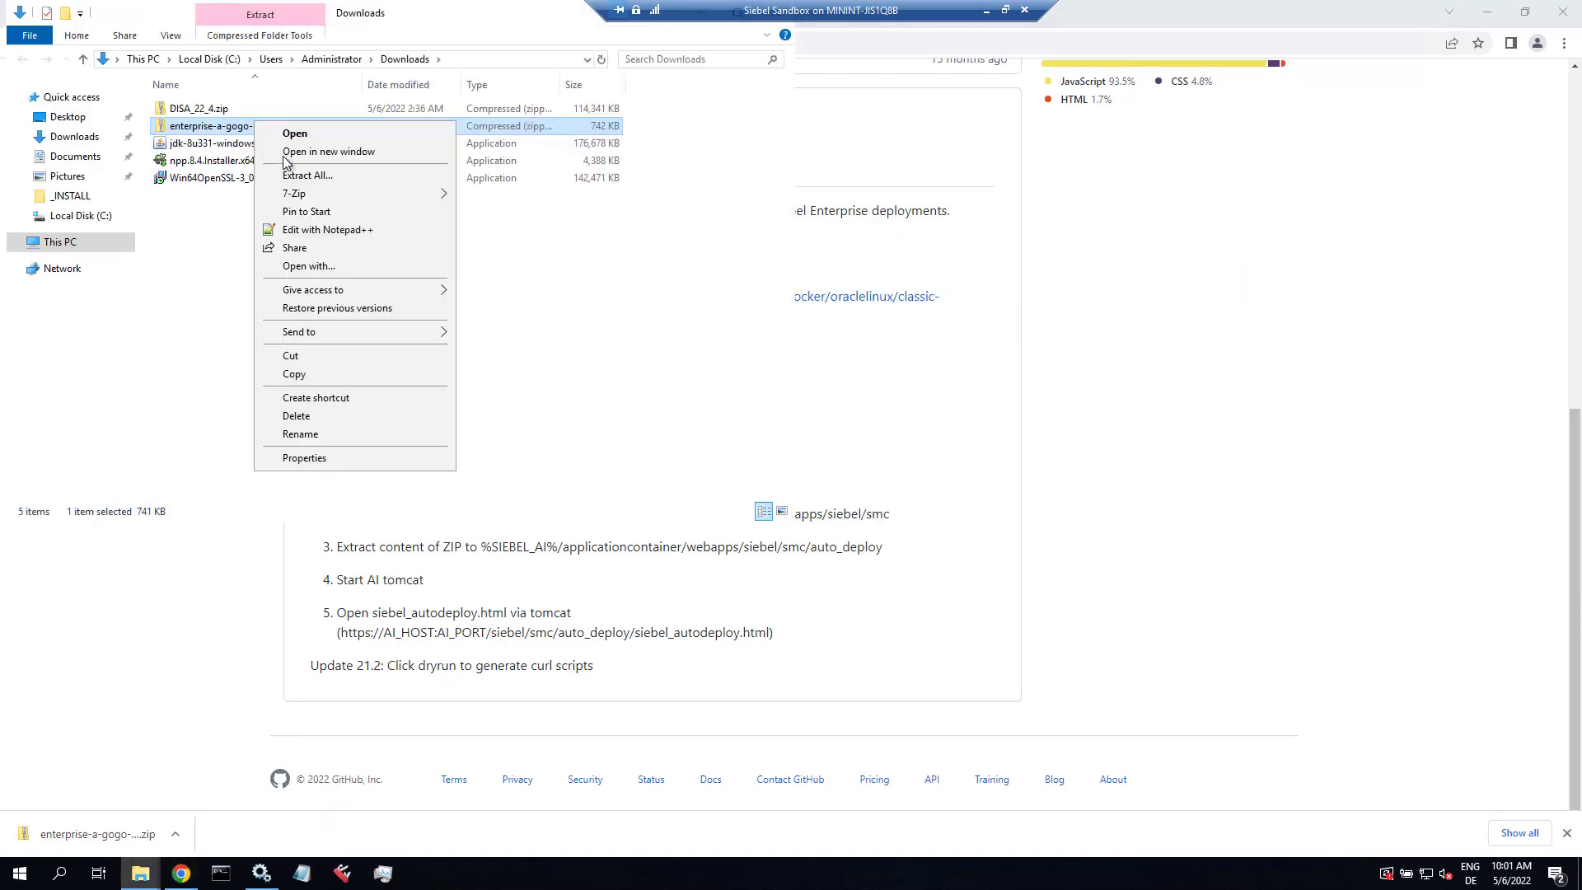
mouse_move(298, 194)
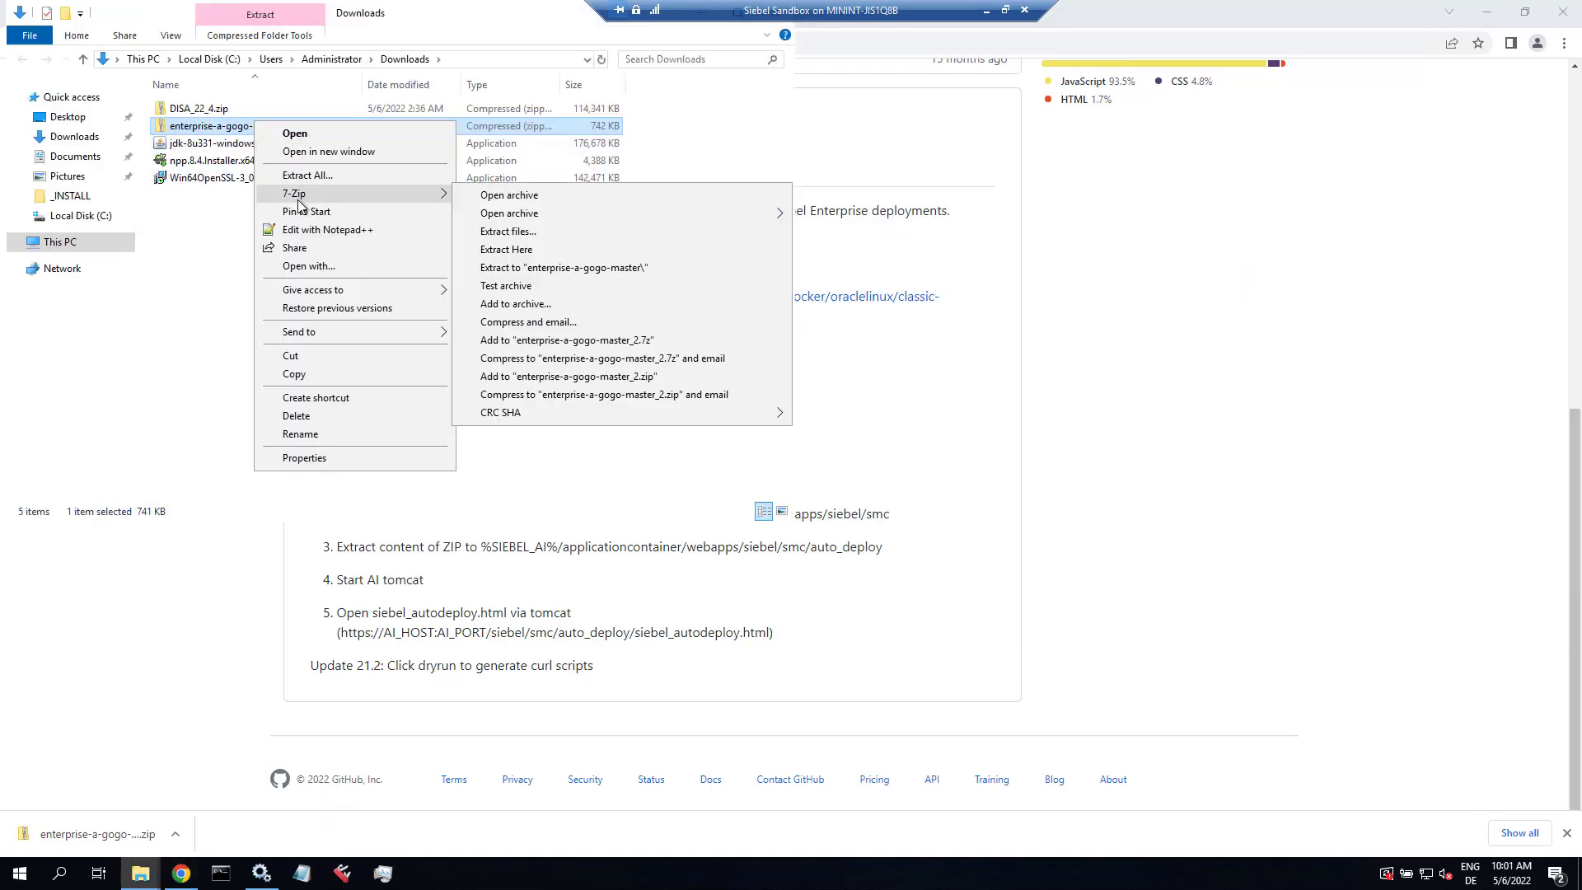
left_click(504, 197)
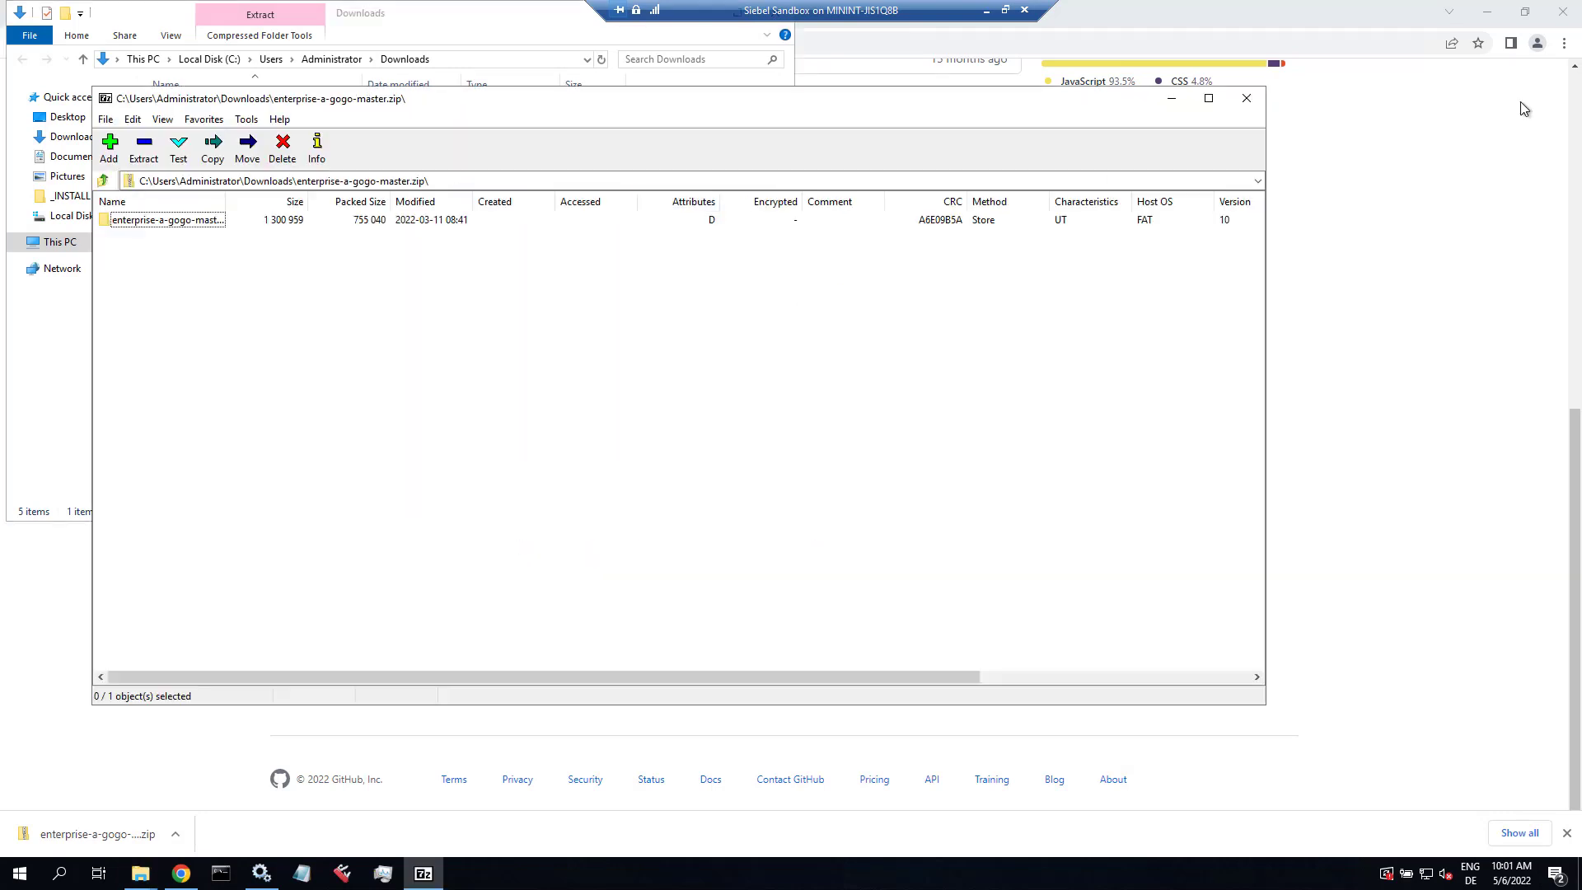
left_click(1487, 12)
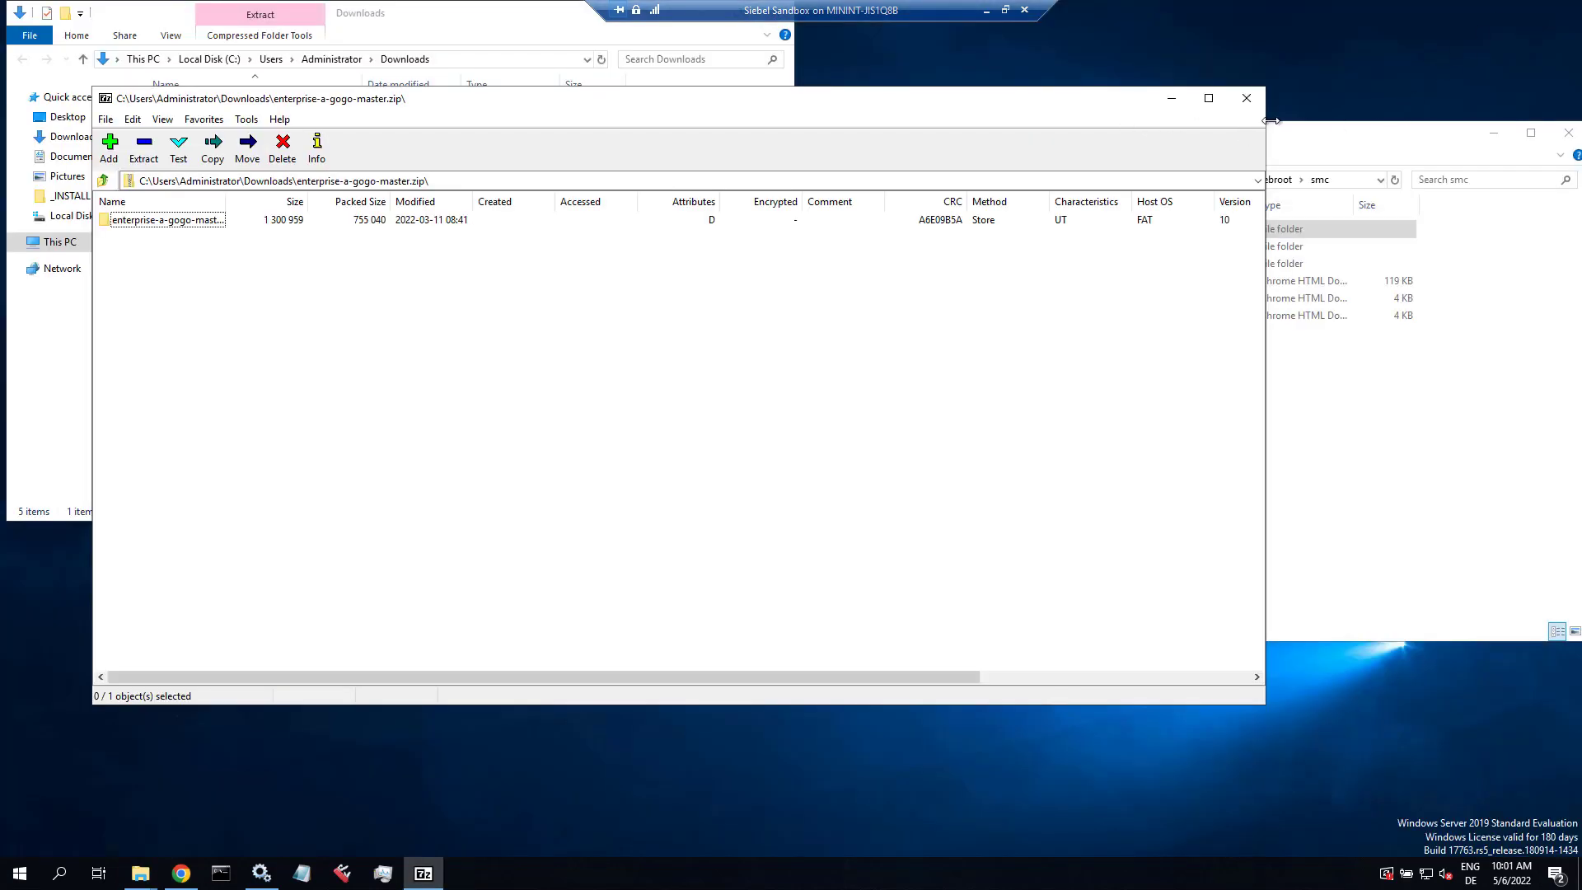
left_click_drag(1264, 126, 630, 162)
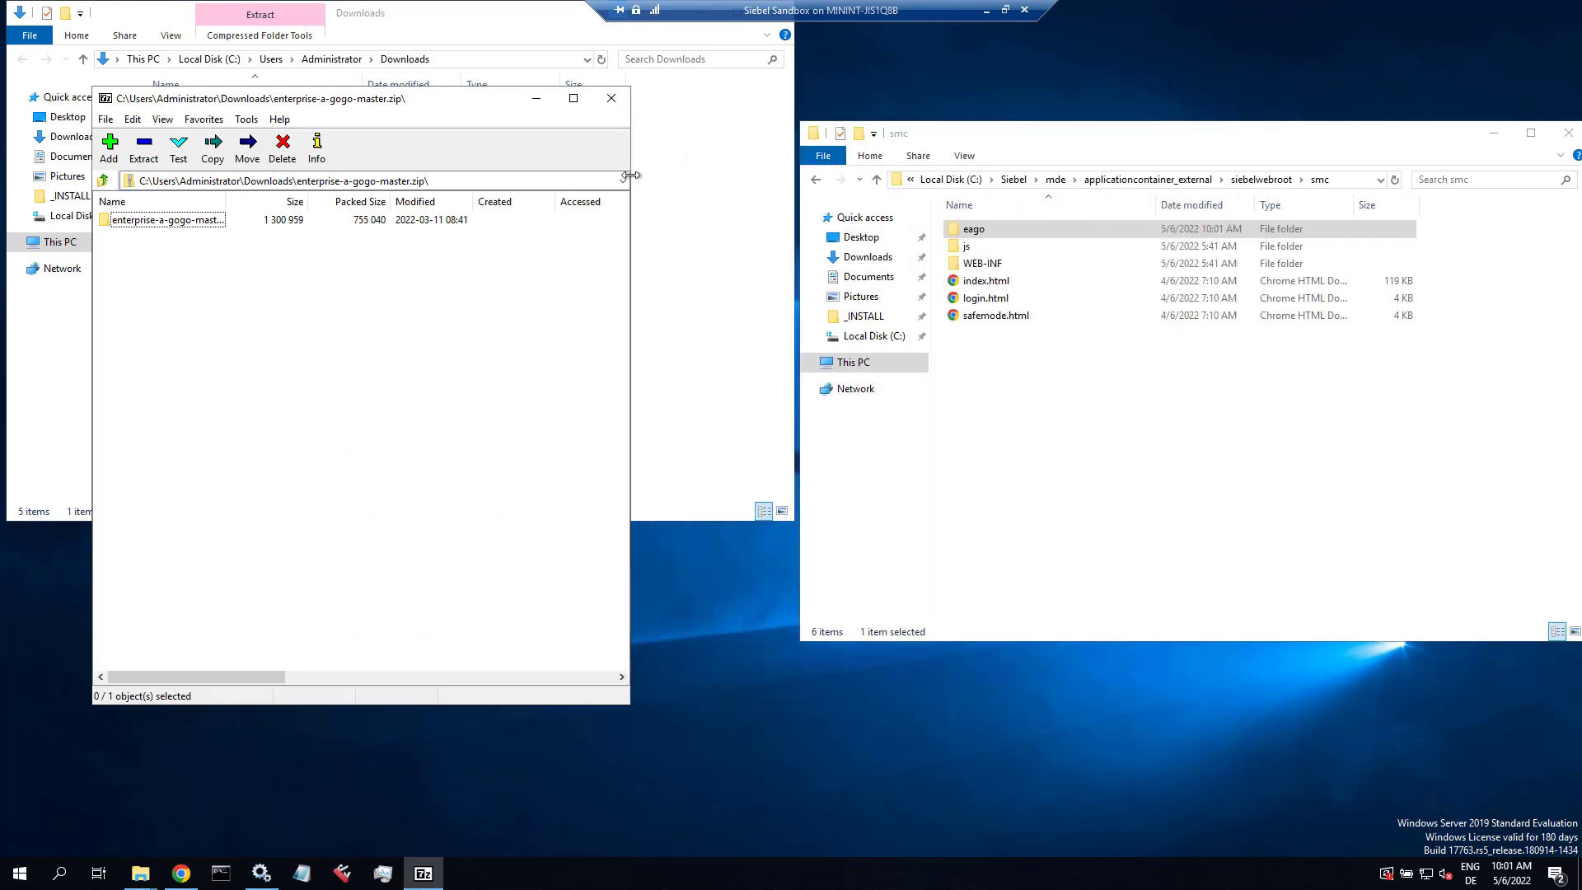
left_click(200, 221)
double_click(198, 221)
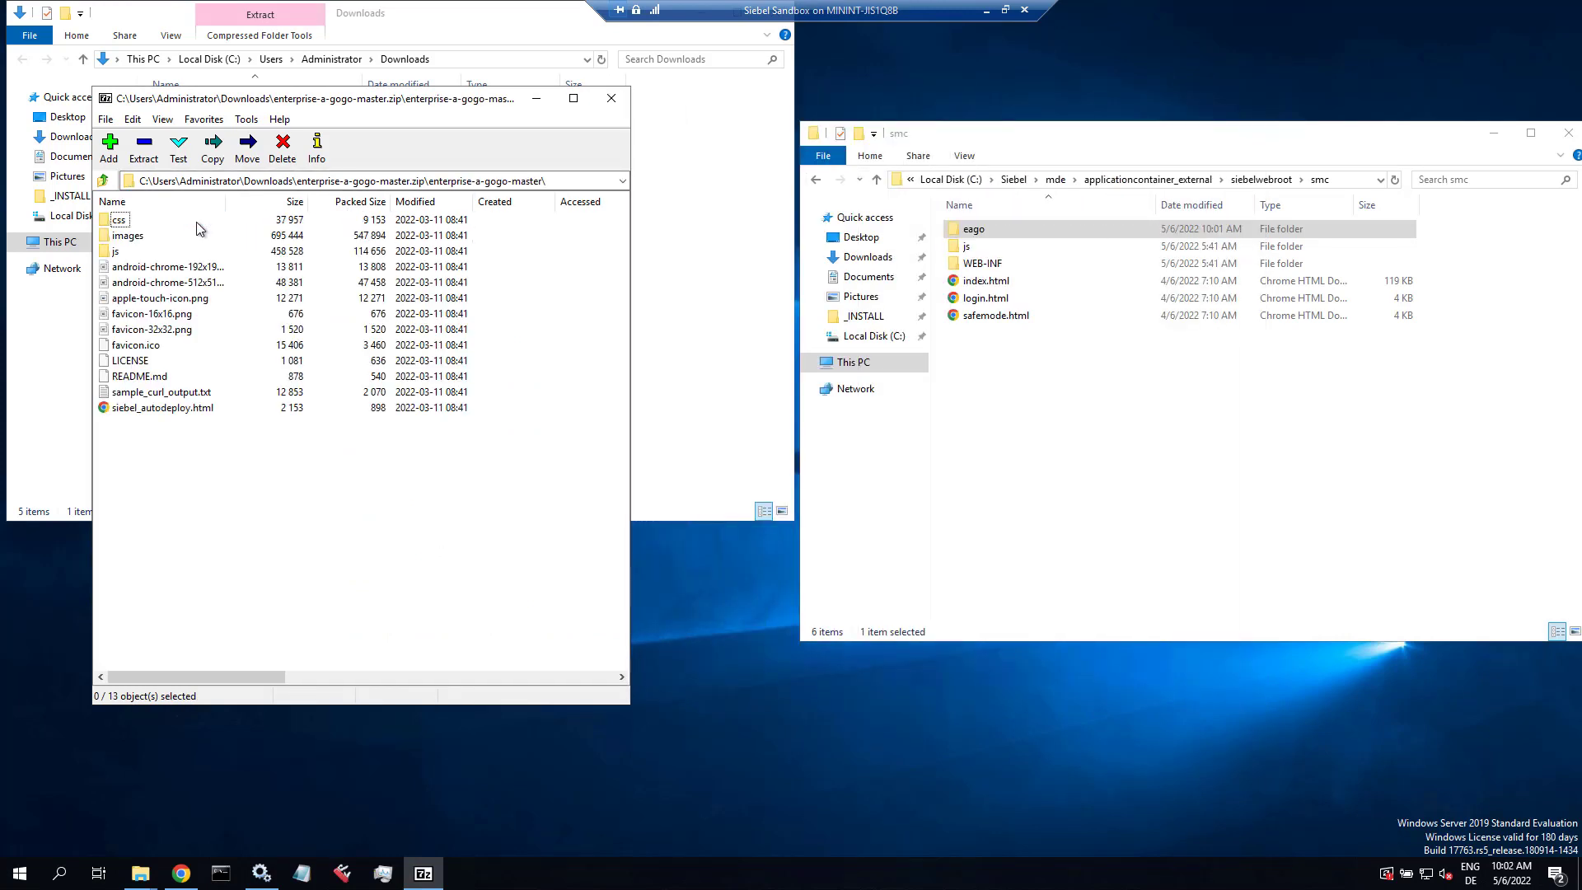
Step: Copy all 13 archive items into the empty eago folder
key("ctrl+a")
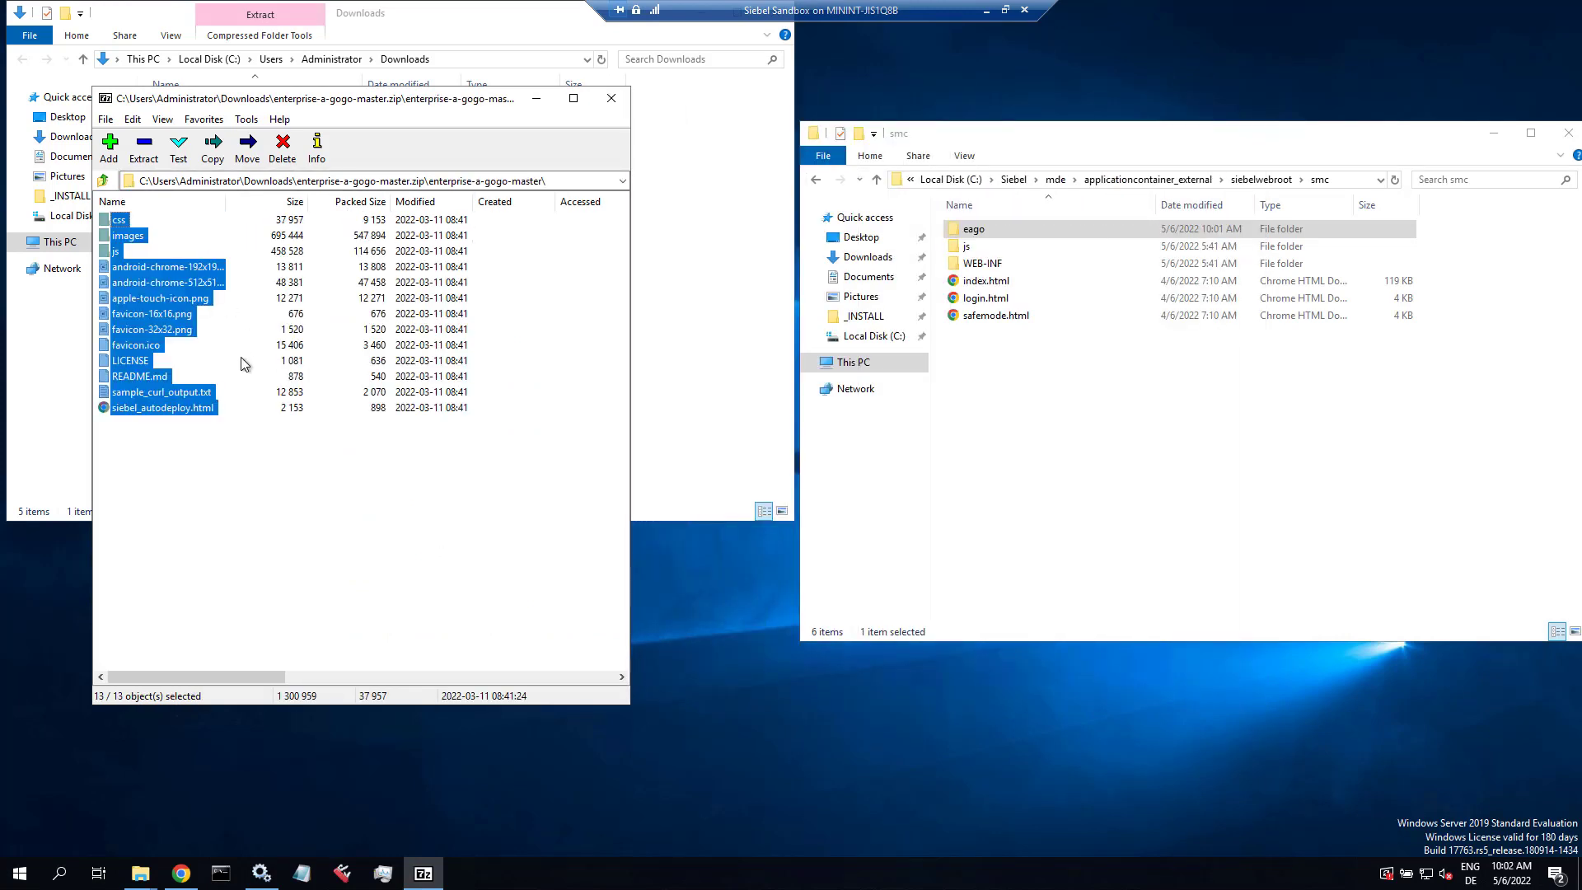
double_click(973, 229)
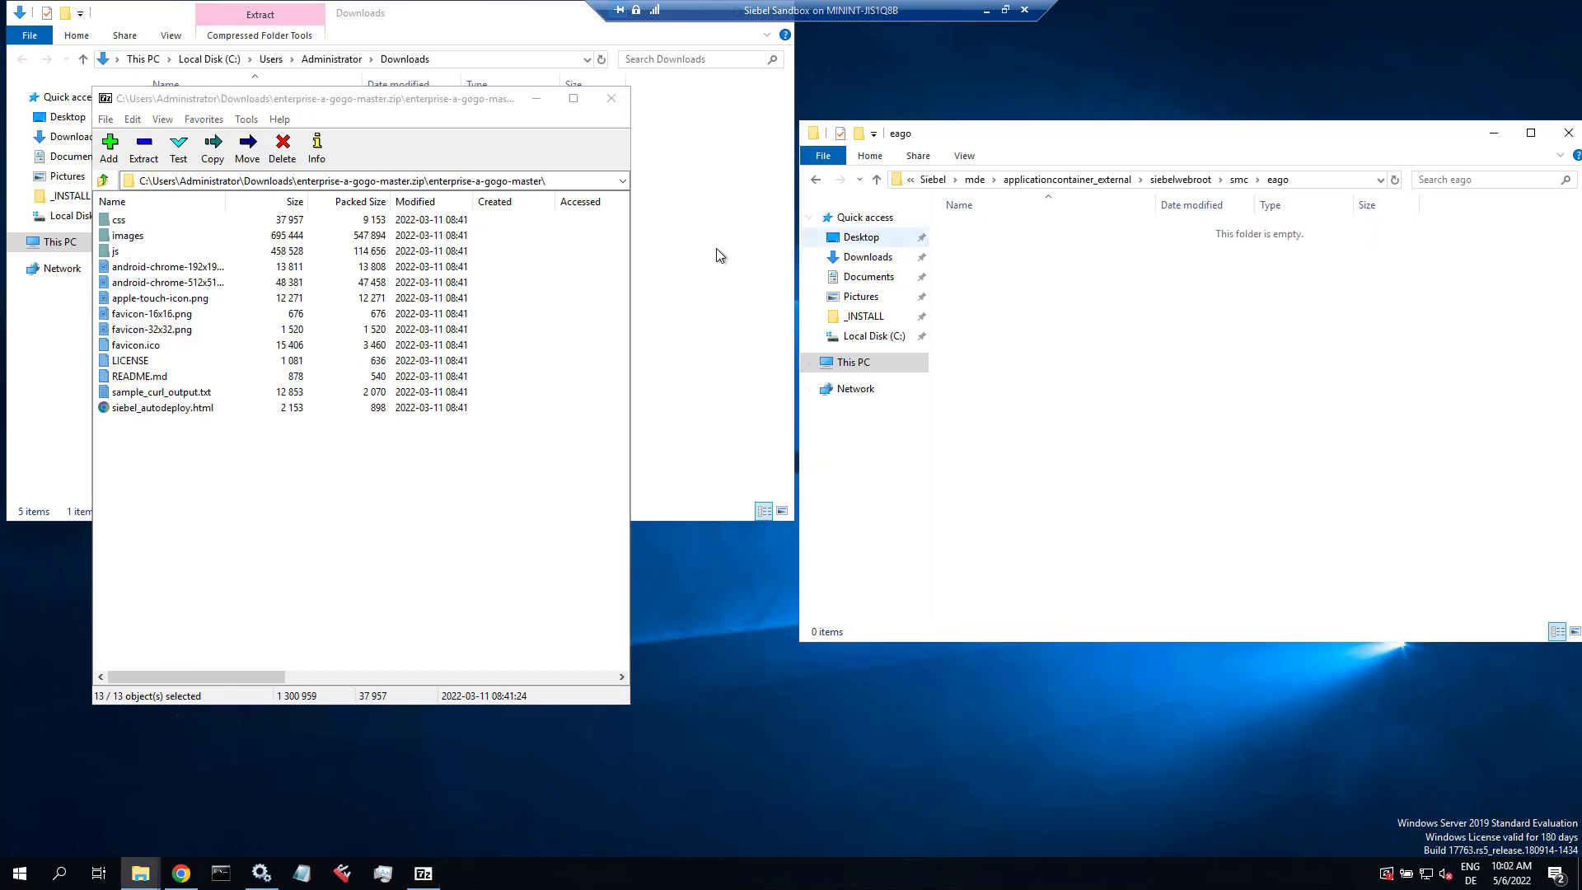
left_click(162, 272)
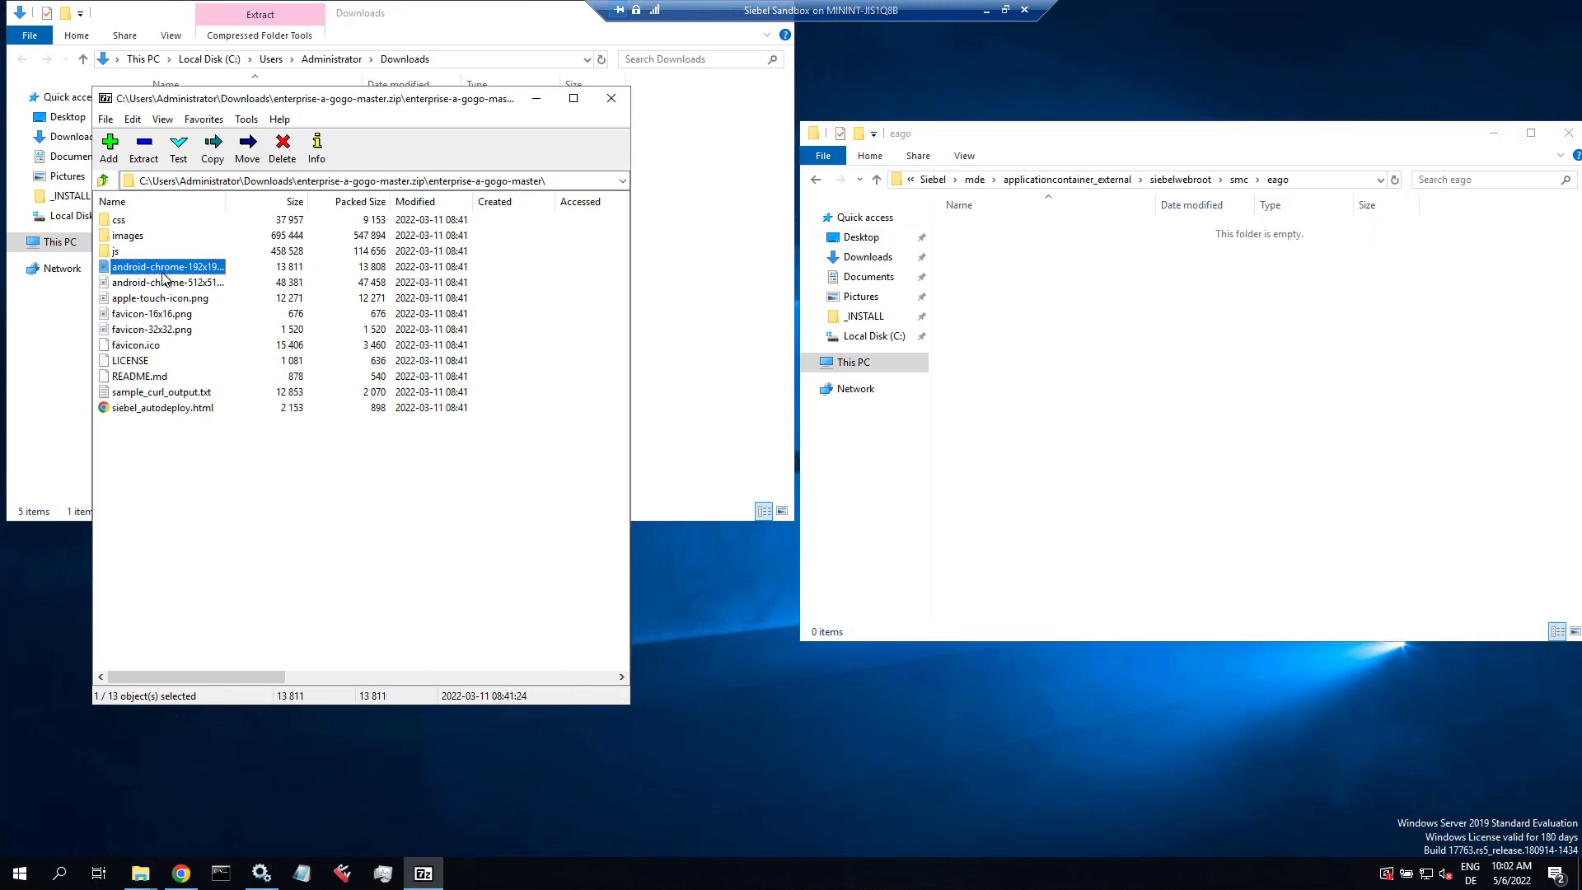
key("ctrl+a")
left_click_drag(132, 309, 1024, 348)
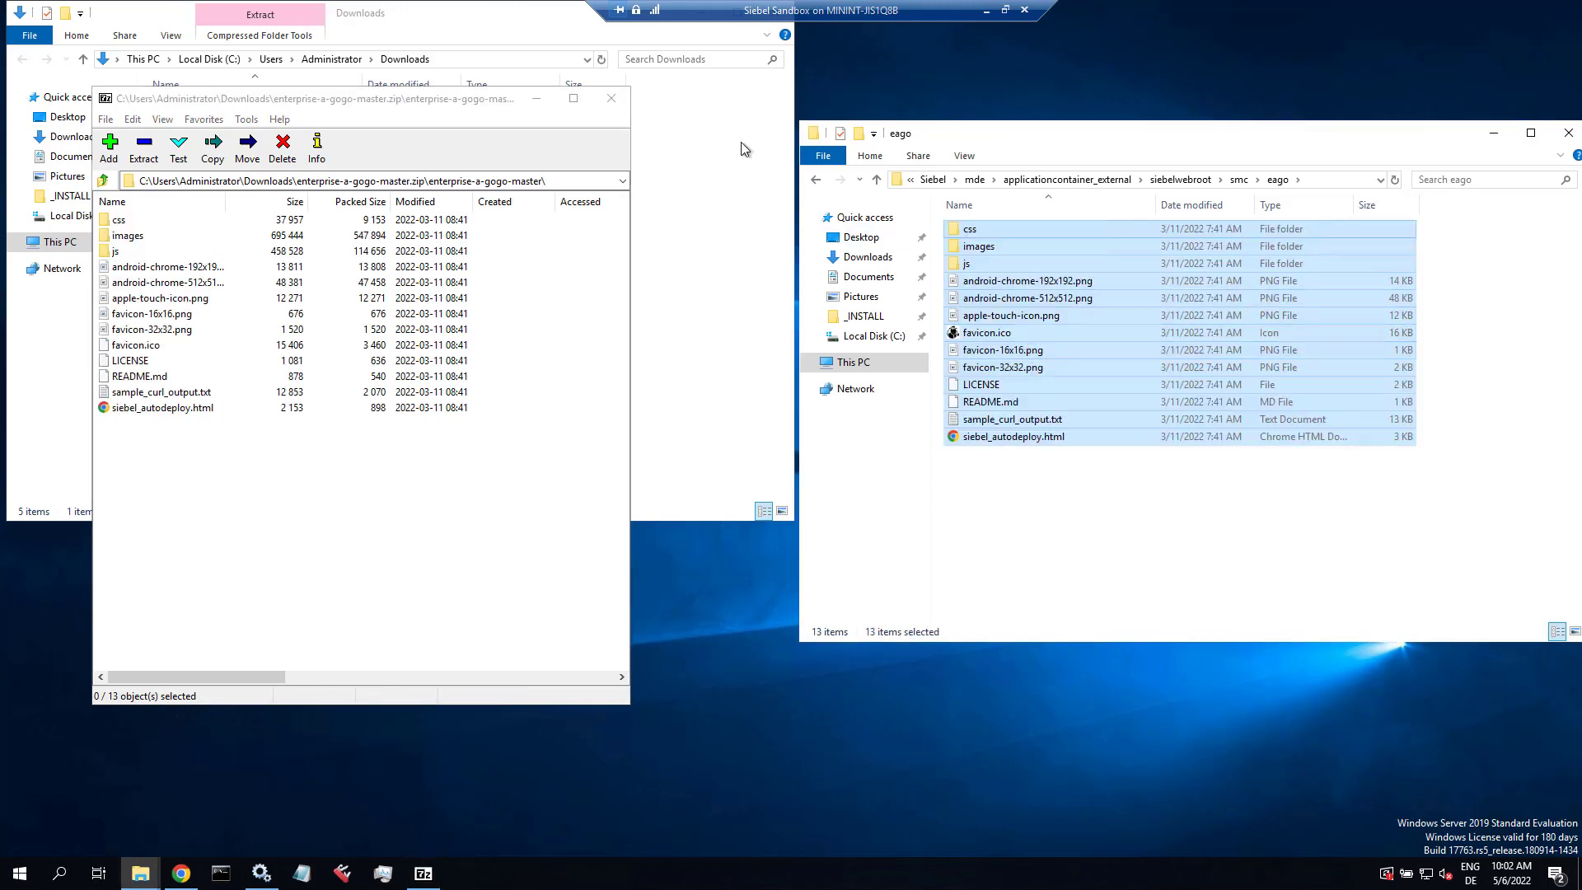
left_click(181, 874)
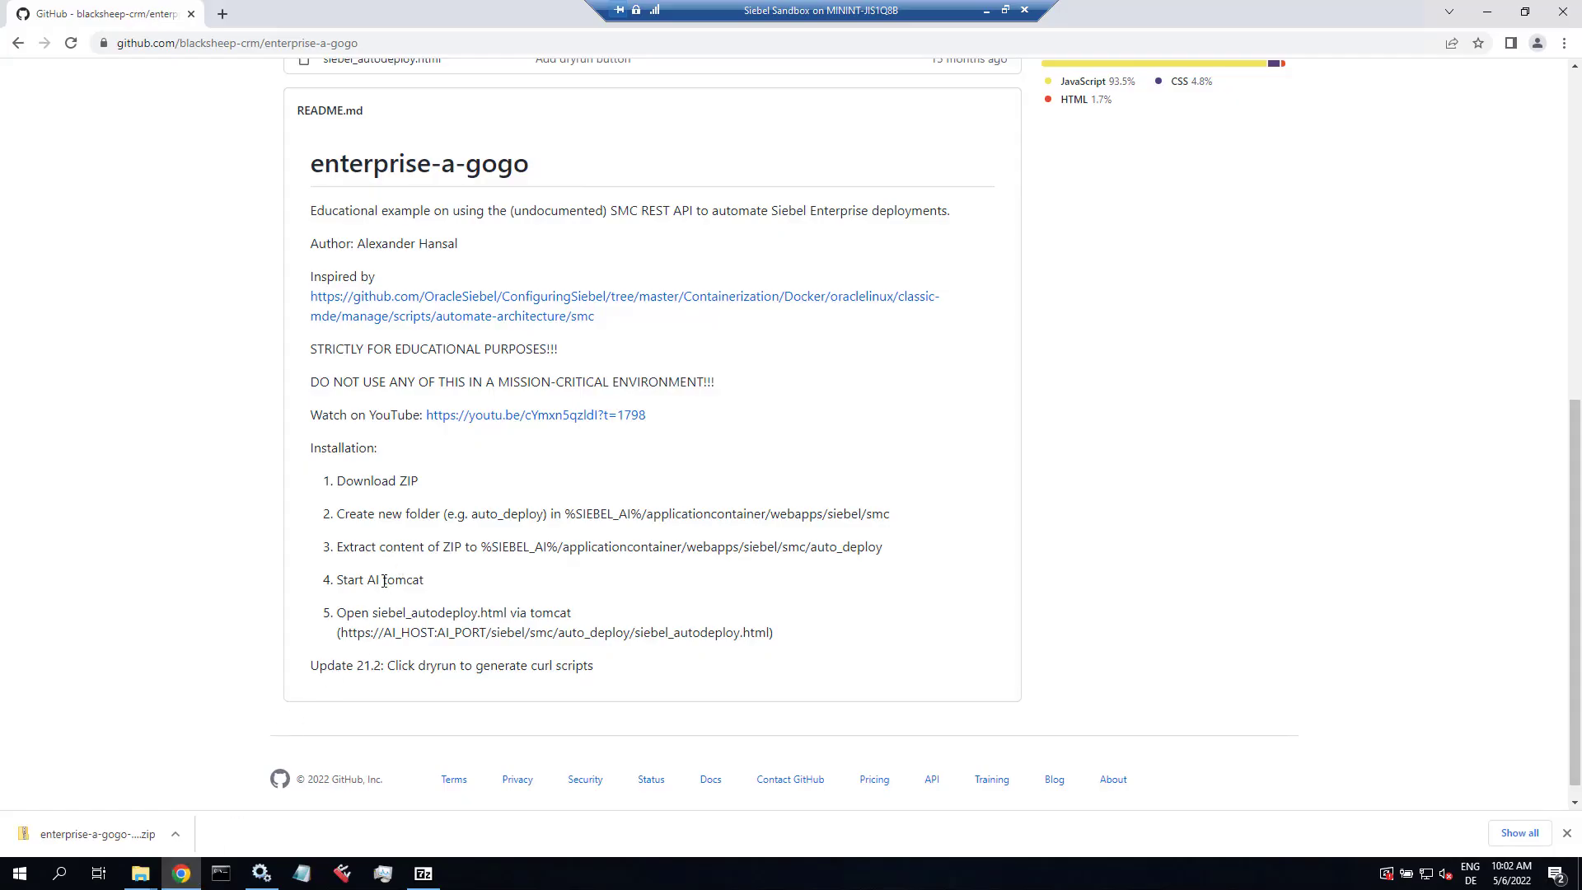
left_click_drag(384, 581, 418, 581)
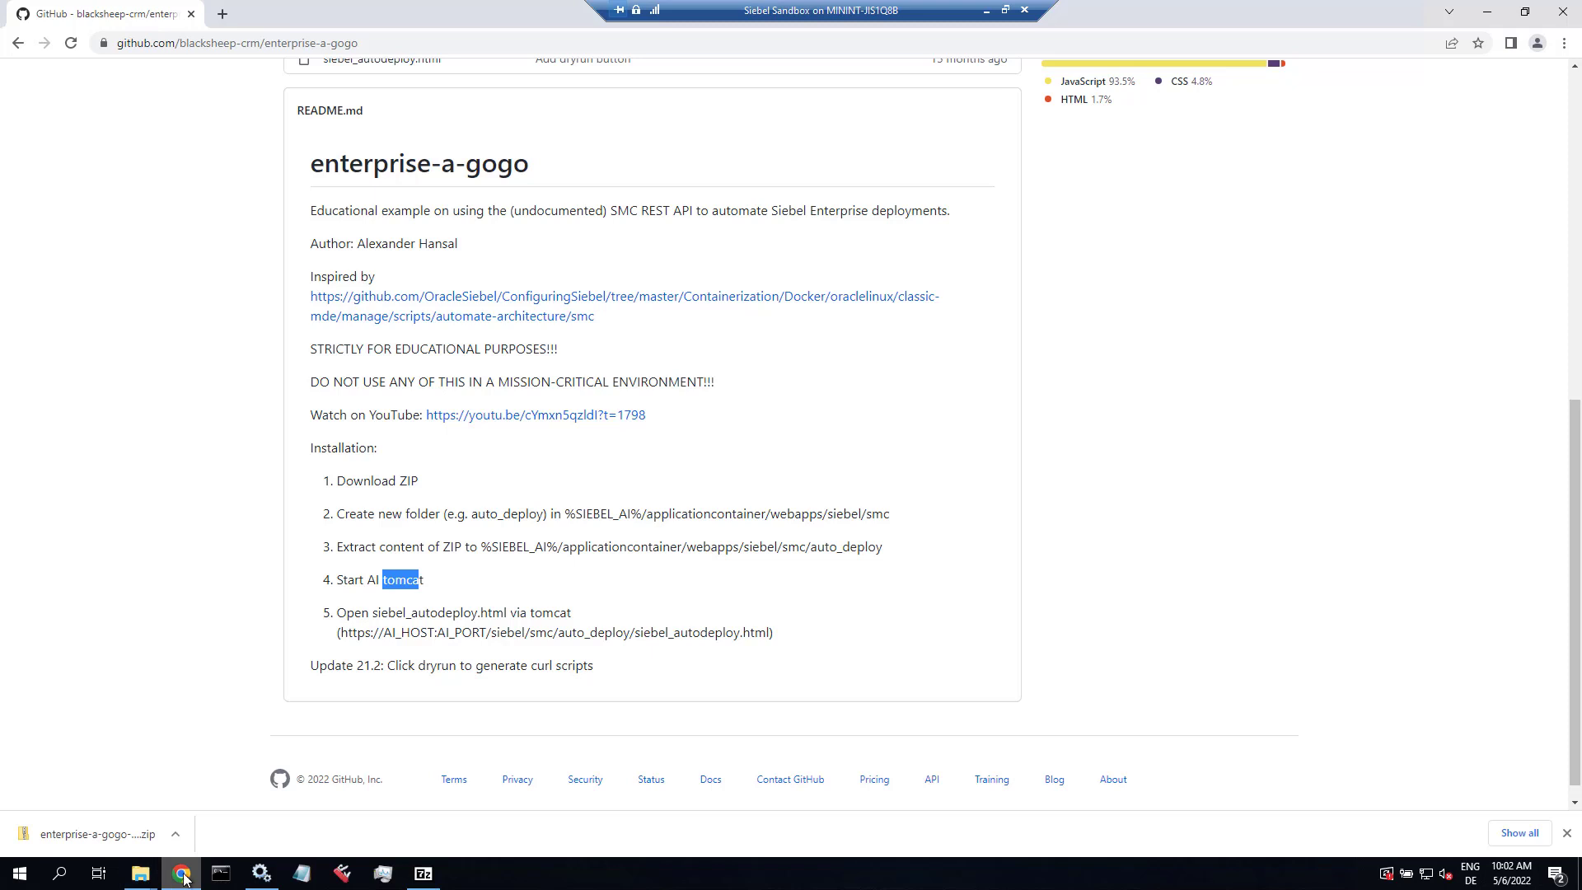
left_click(222, 14)
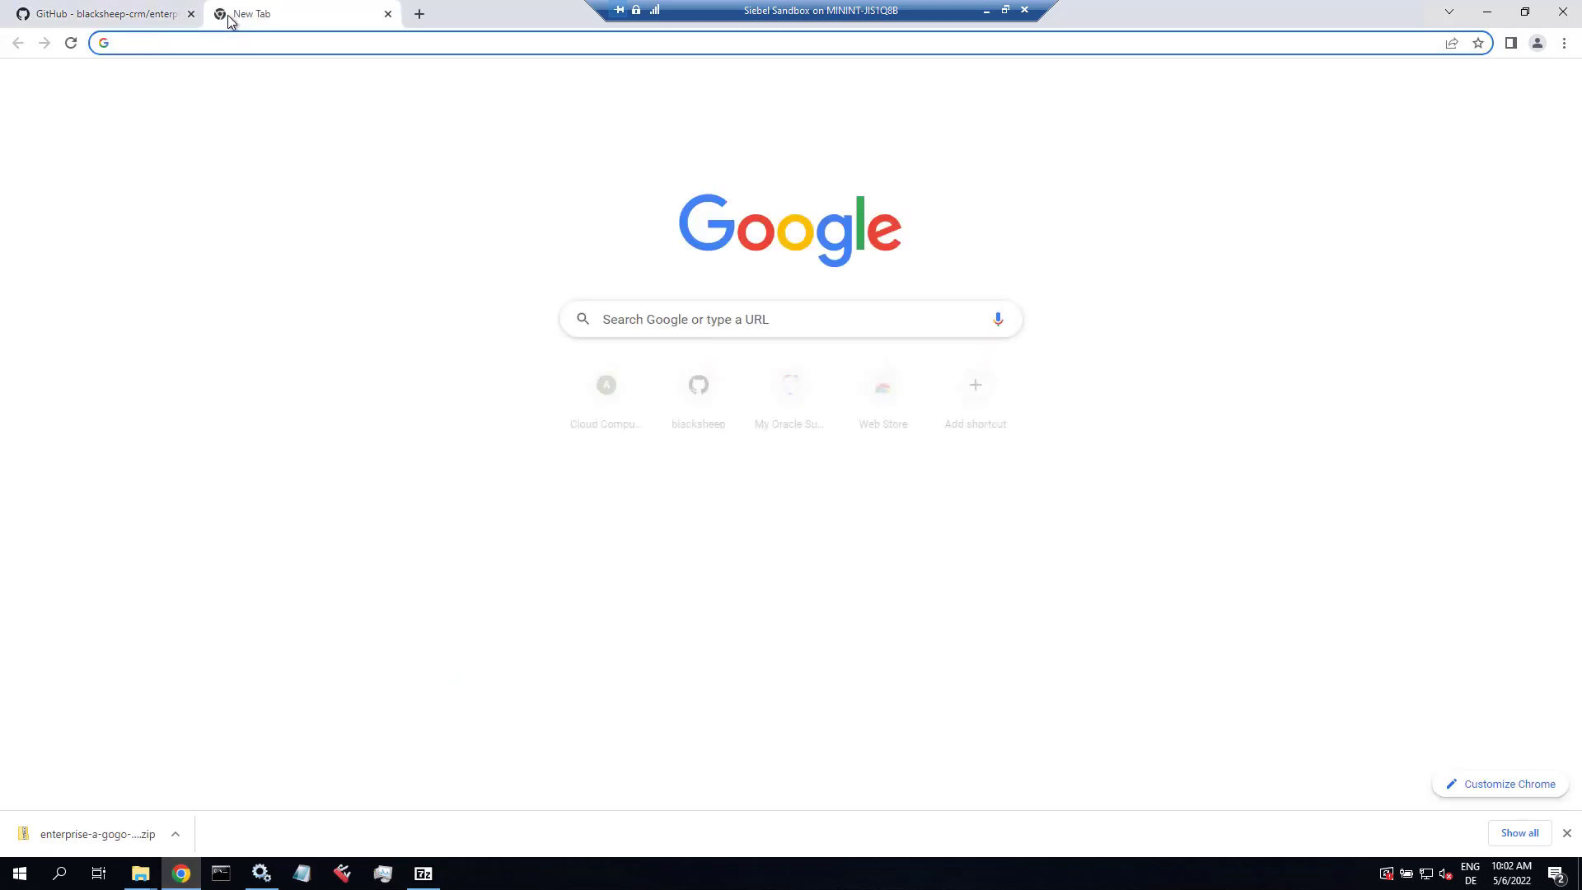
type("https://")
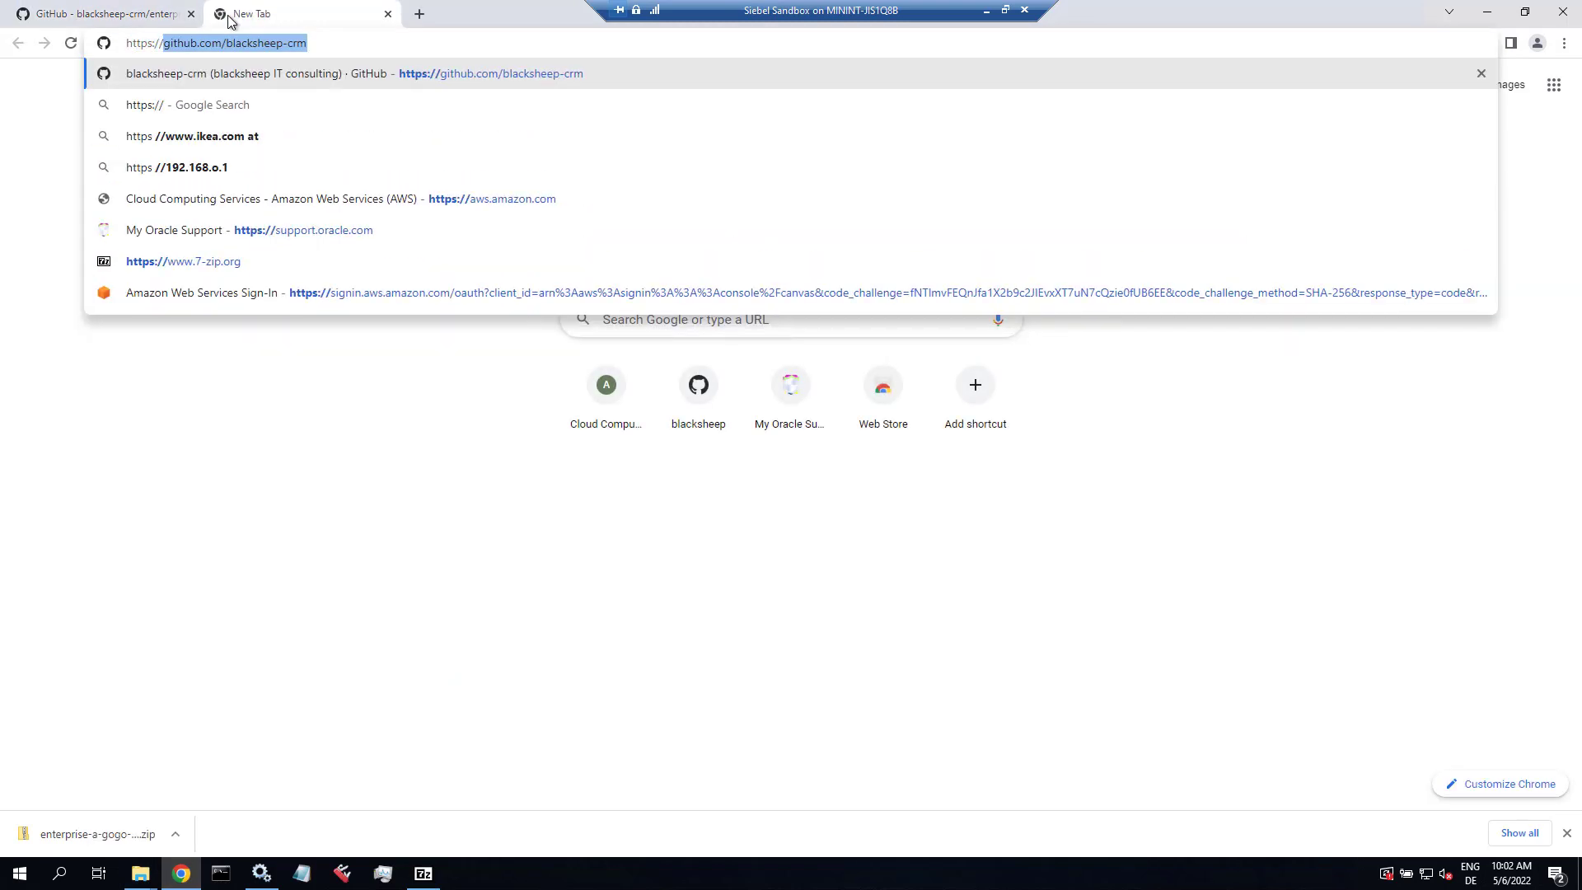
type("goofy.comp")
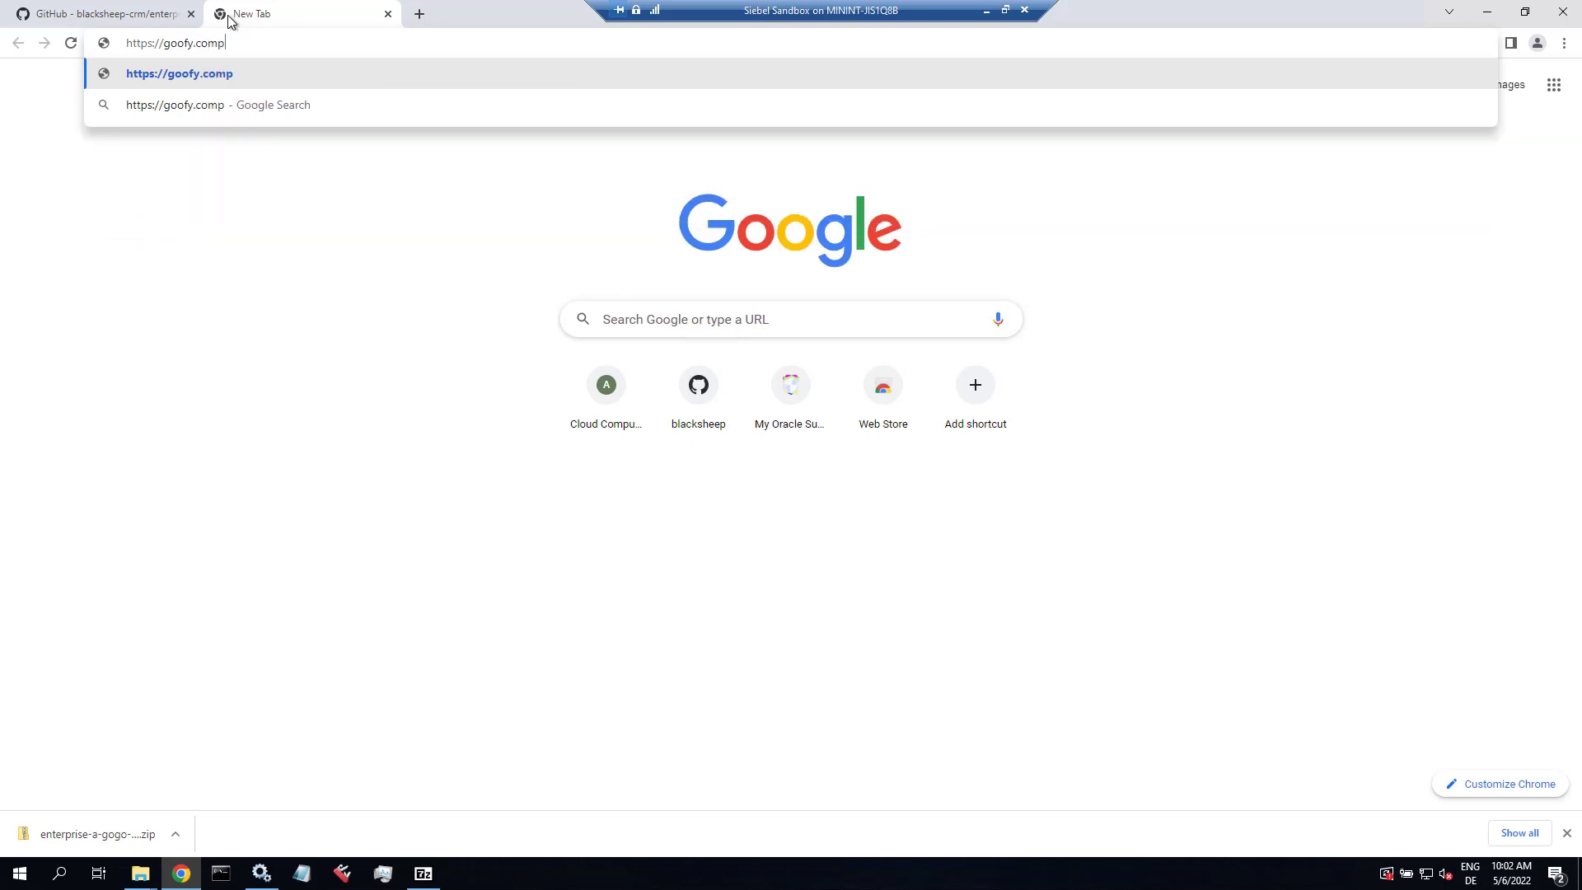
type("any.com")
key("Return")
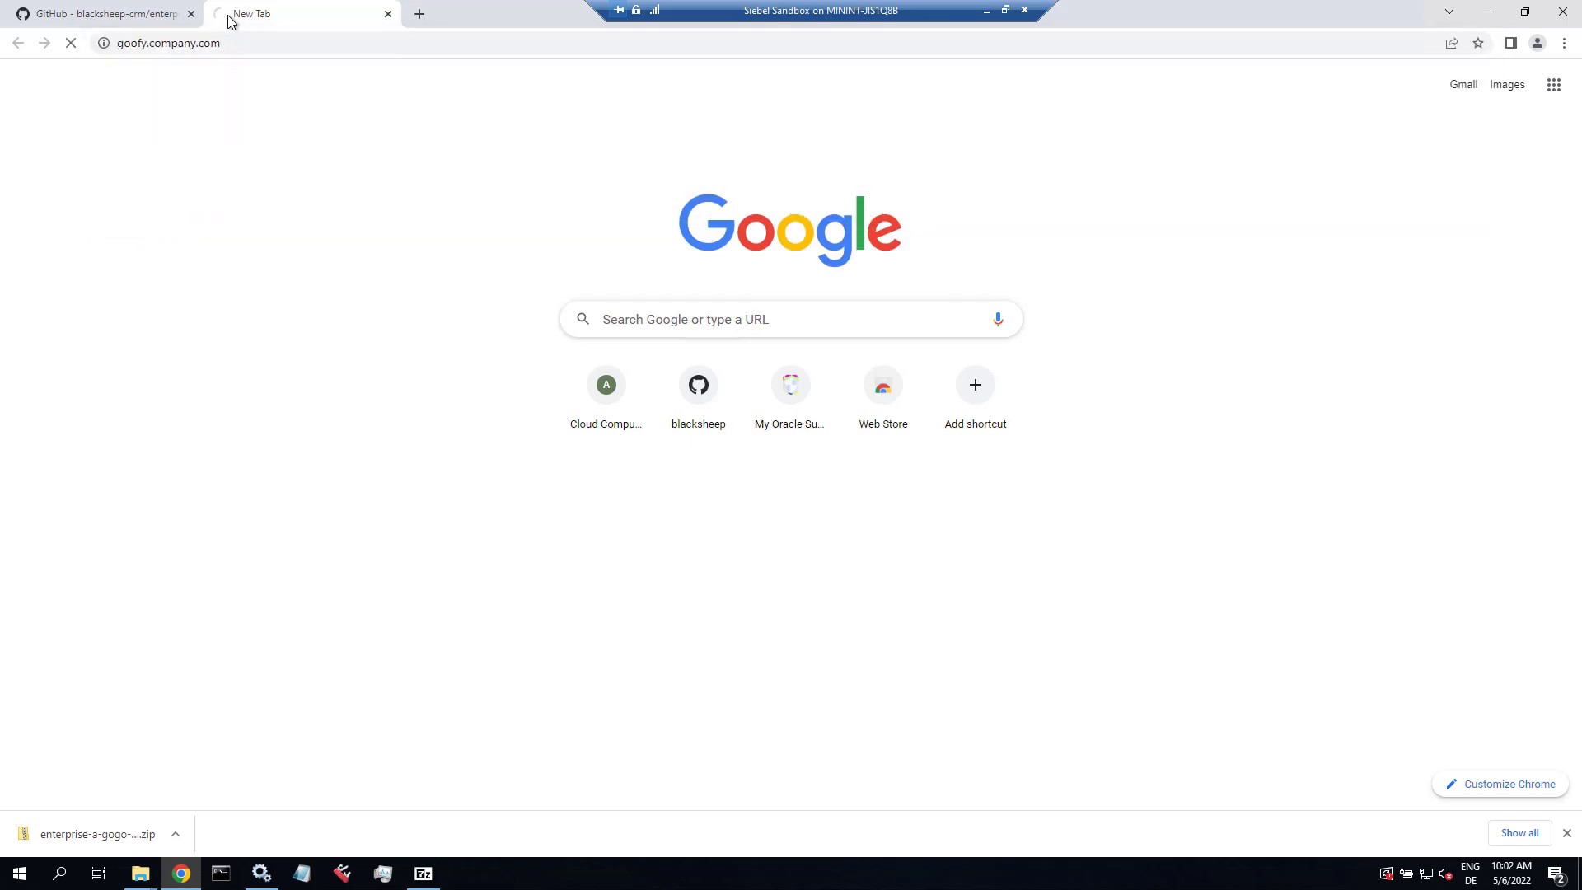
left_click(582, 495)
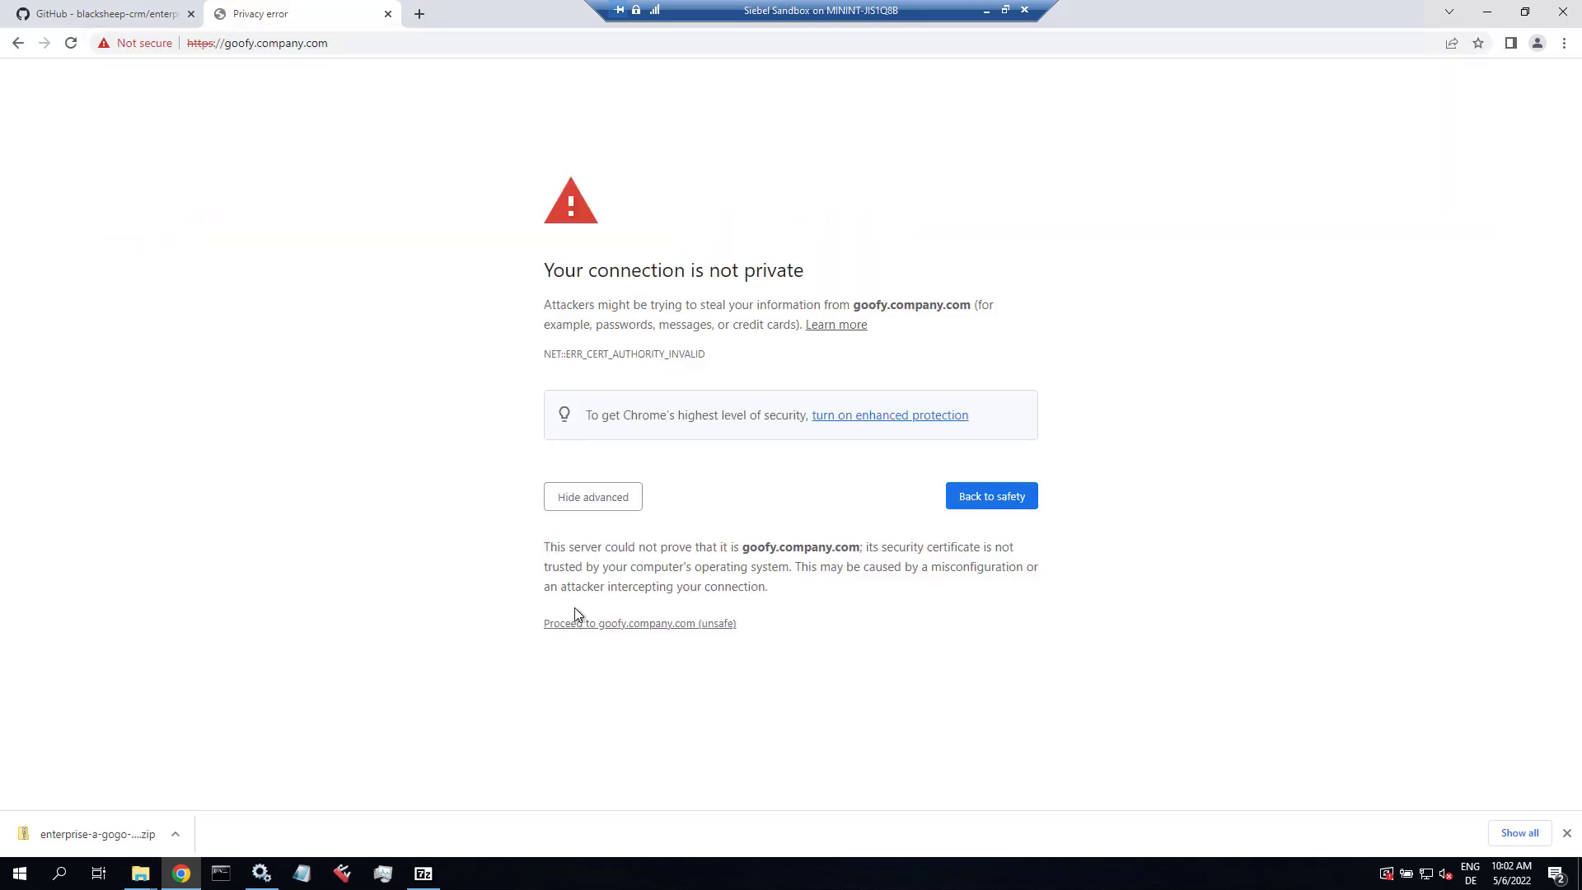
left_click(596, 624)
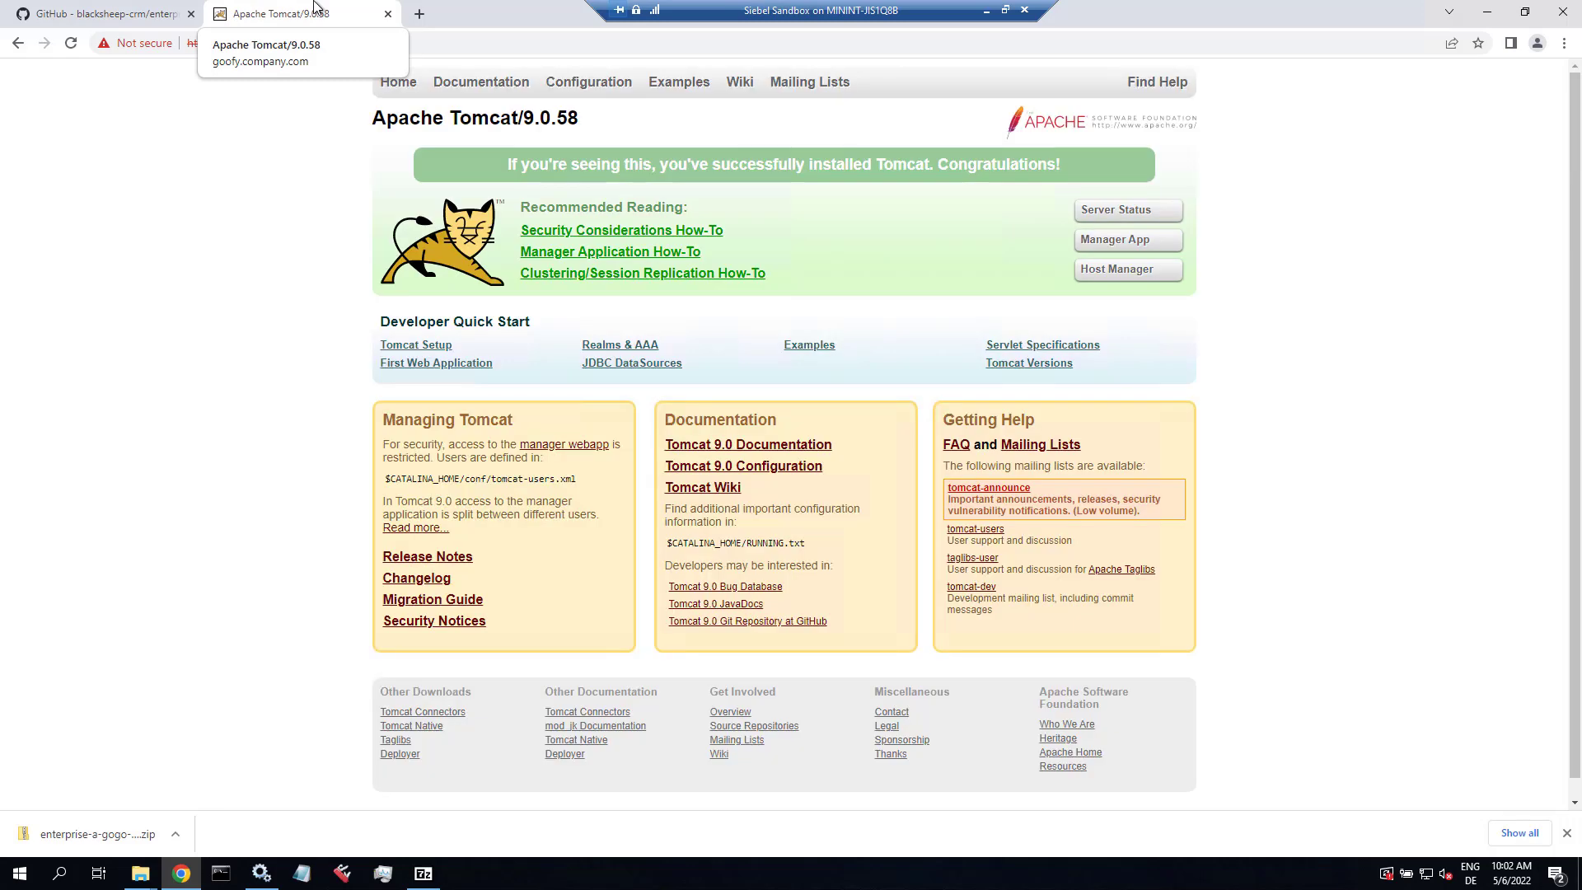
Step: Append /siebel/smc to the goofy.company.com address and load it
left_click(367, 43)
left_click(367, 45)
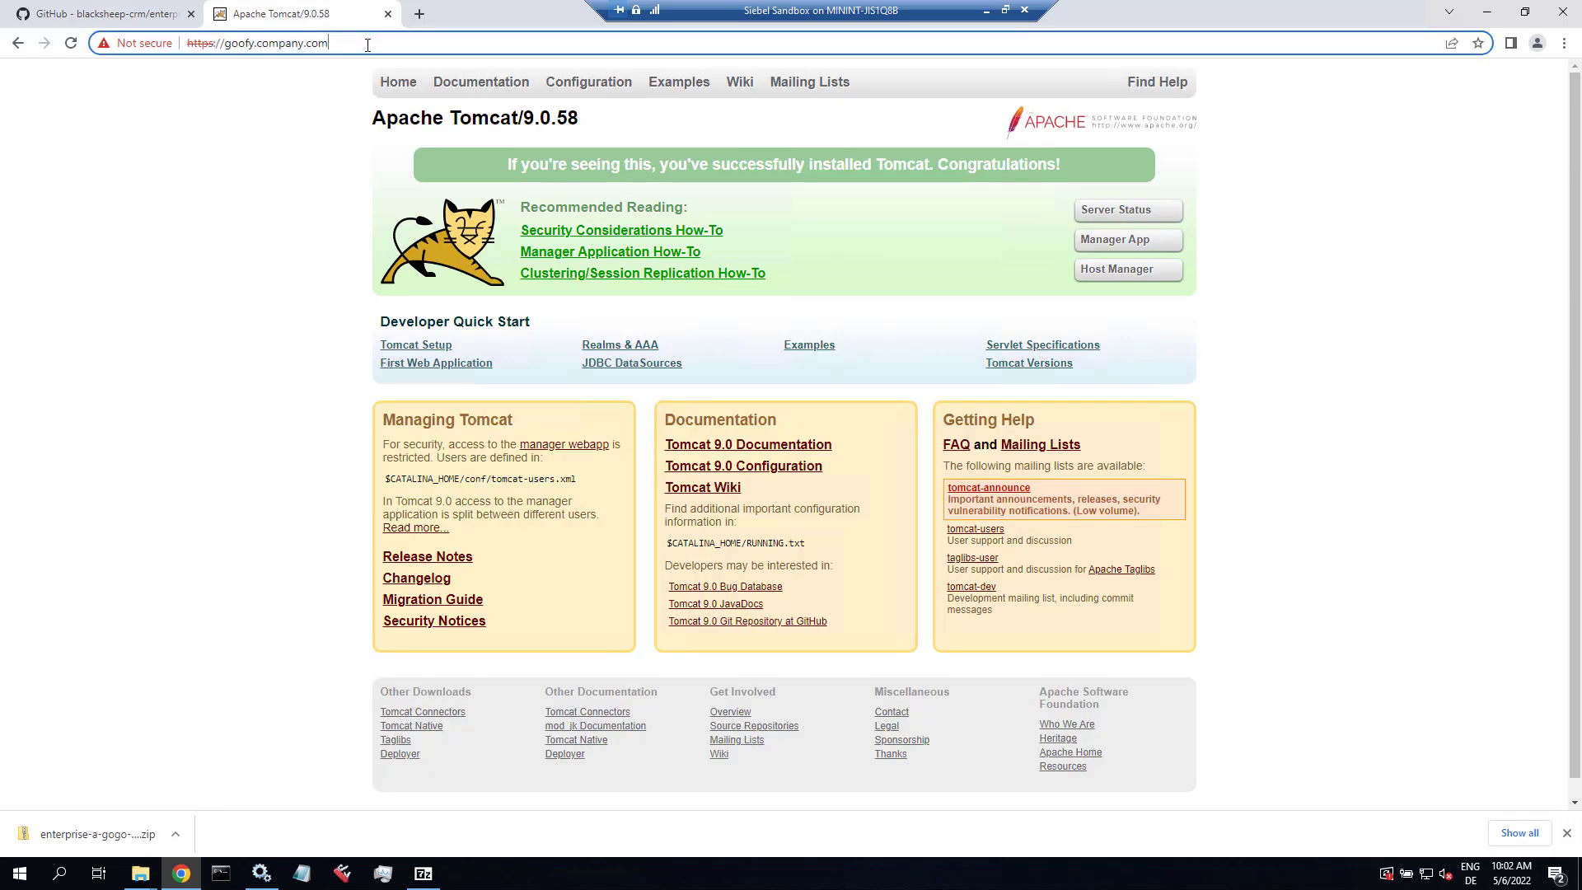
type("/siebel/sm")
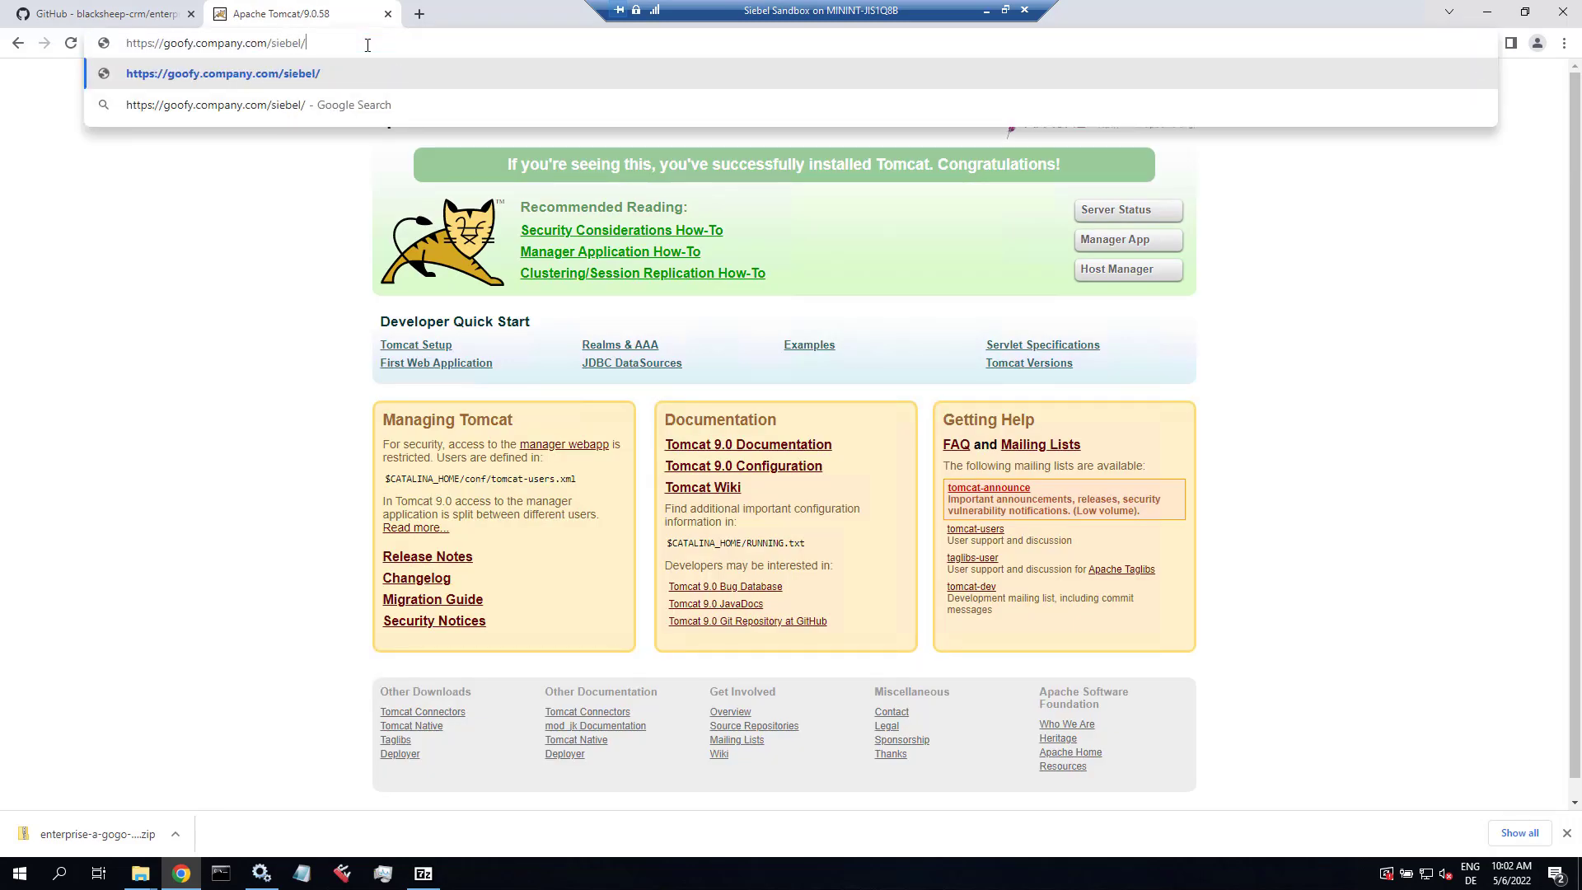
type("c")
key("Return")
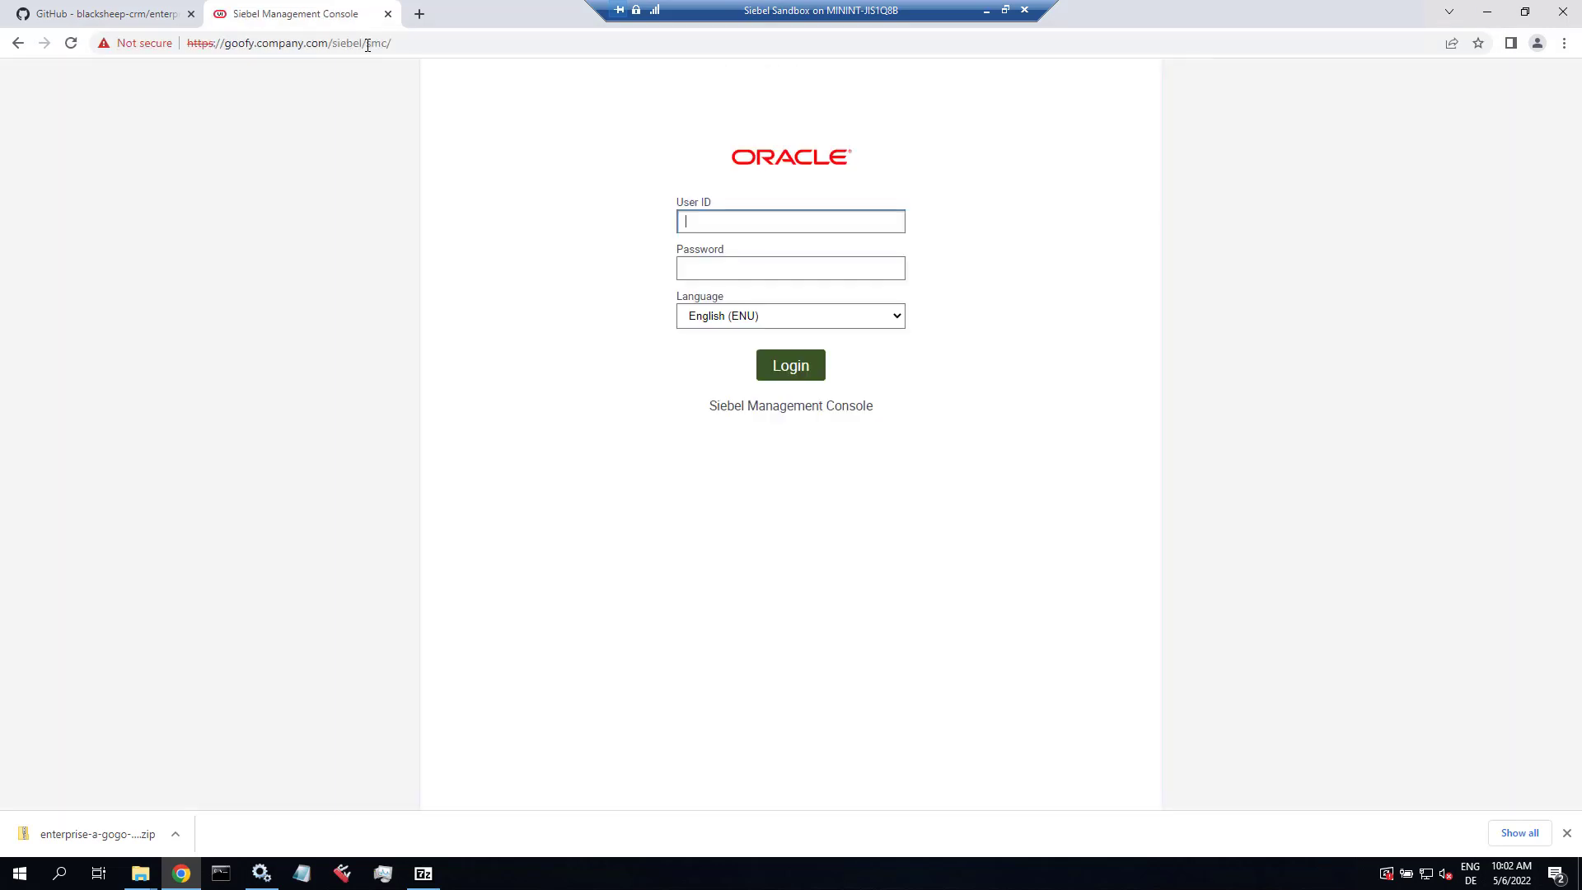
Step: Load /siebel/smc/eago/siebel_autodeploy.html after checking the exact file name in the eago folder
left_click(368, 43)
left_click(367, 44)
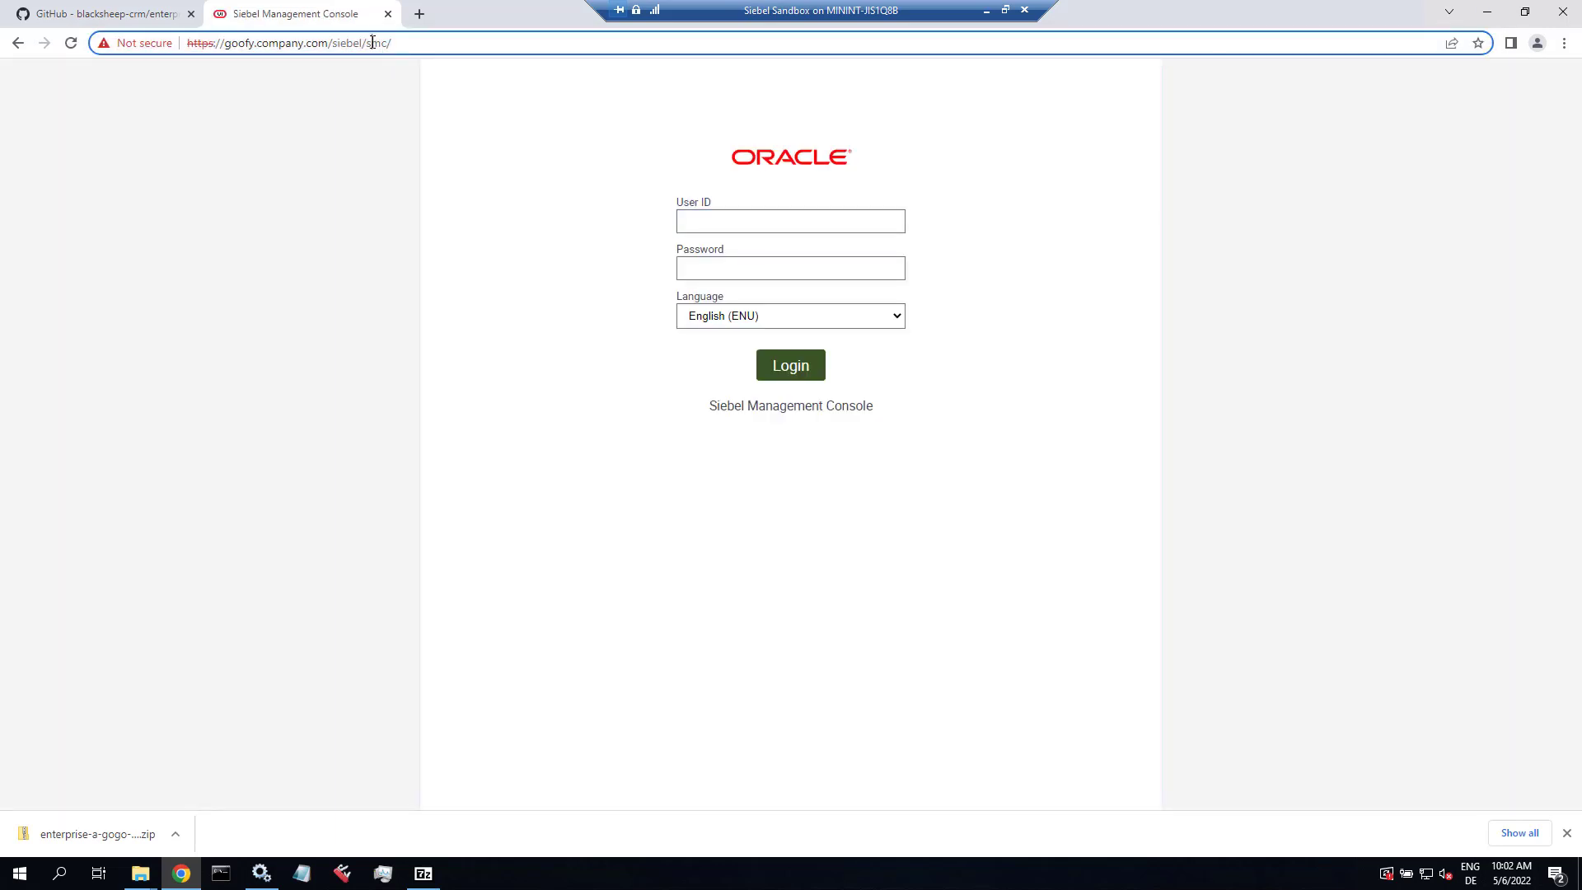
type("ea")
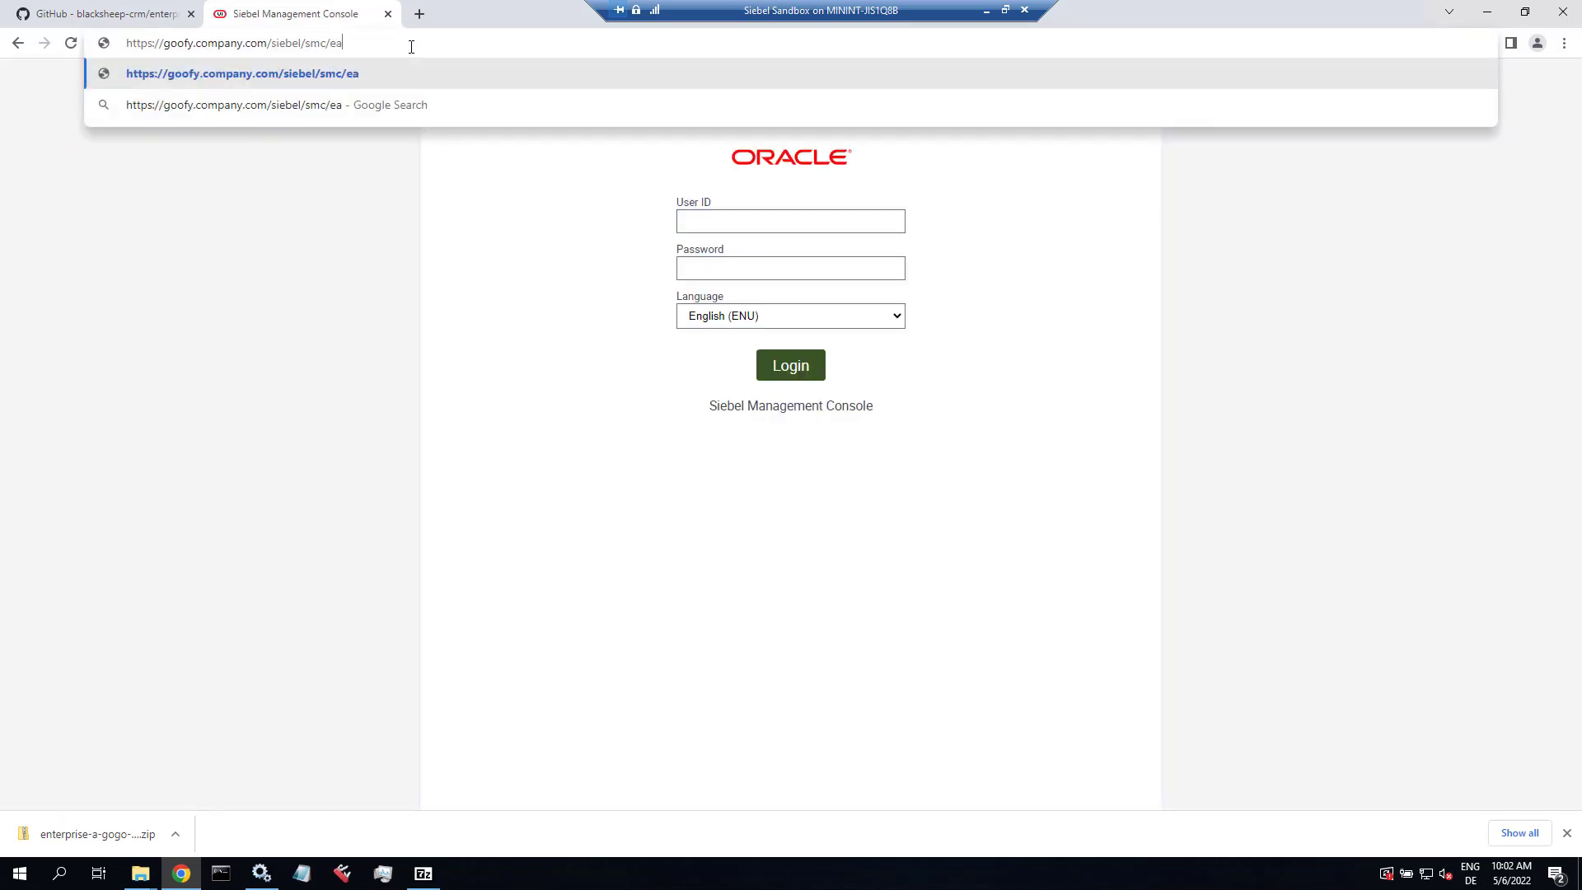
type("go/auto_dep")
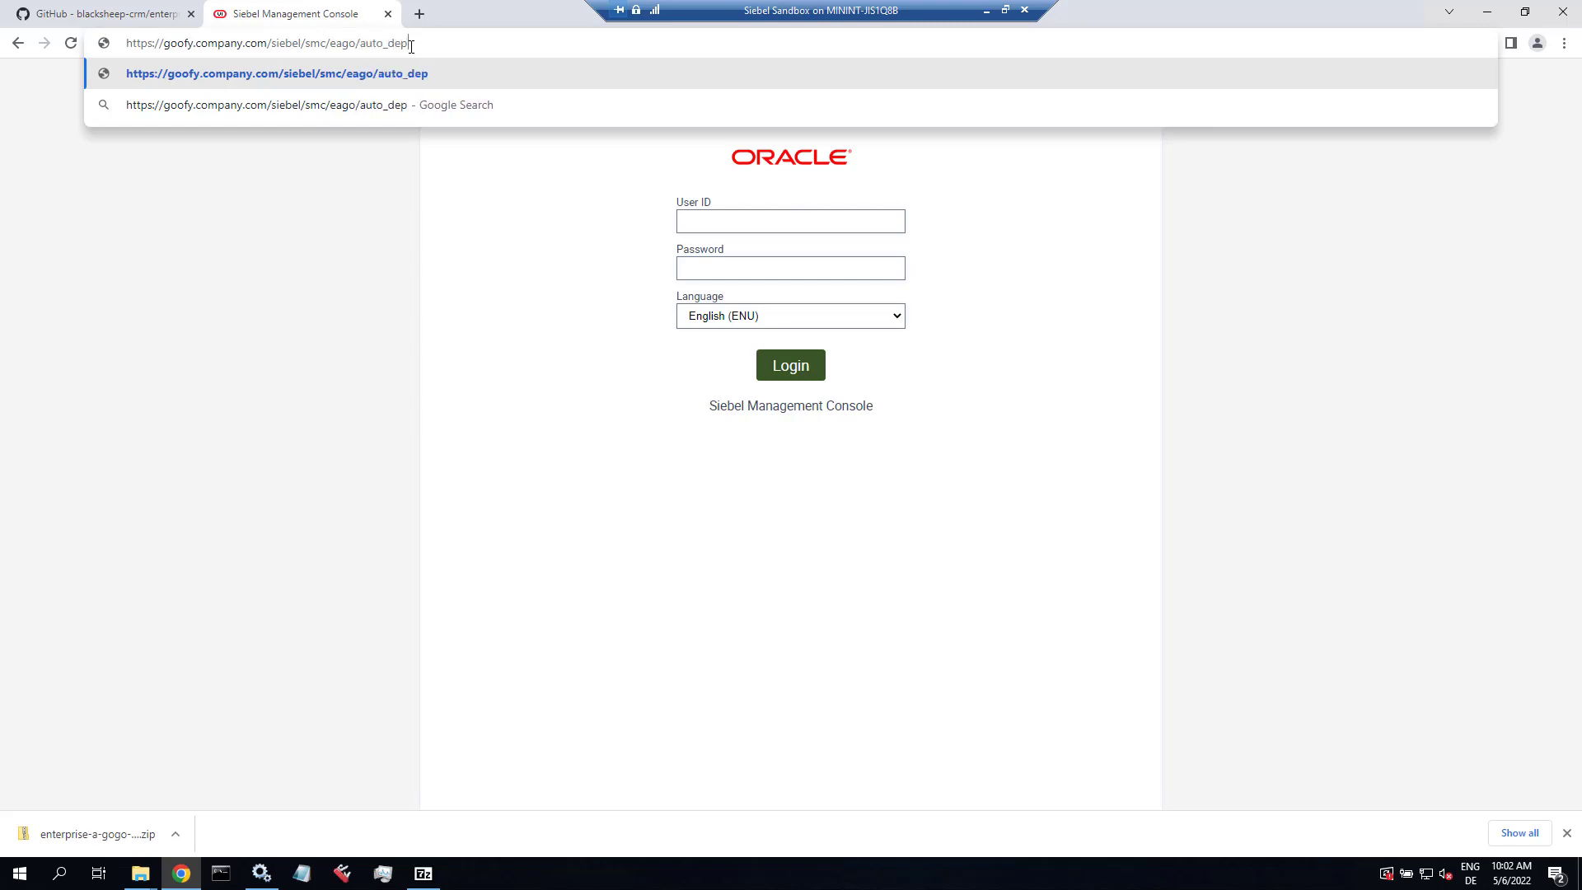
key("alt+Tab")
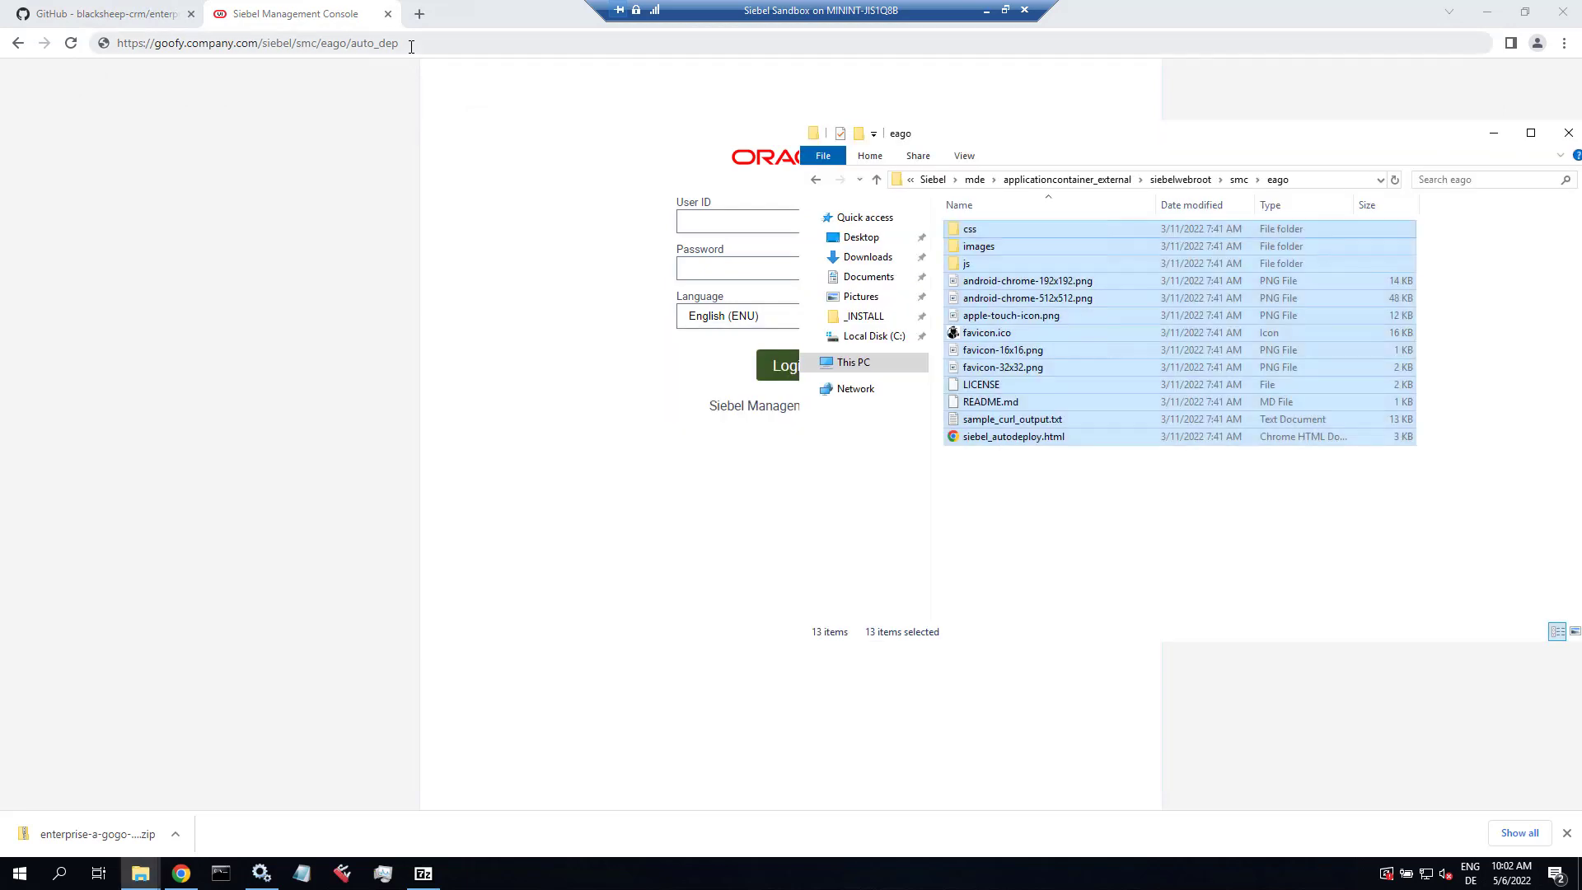
left_click(1038, 436)
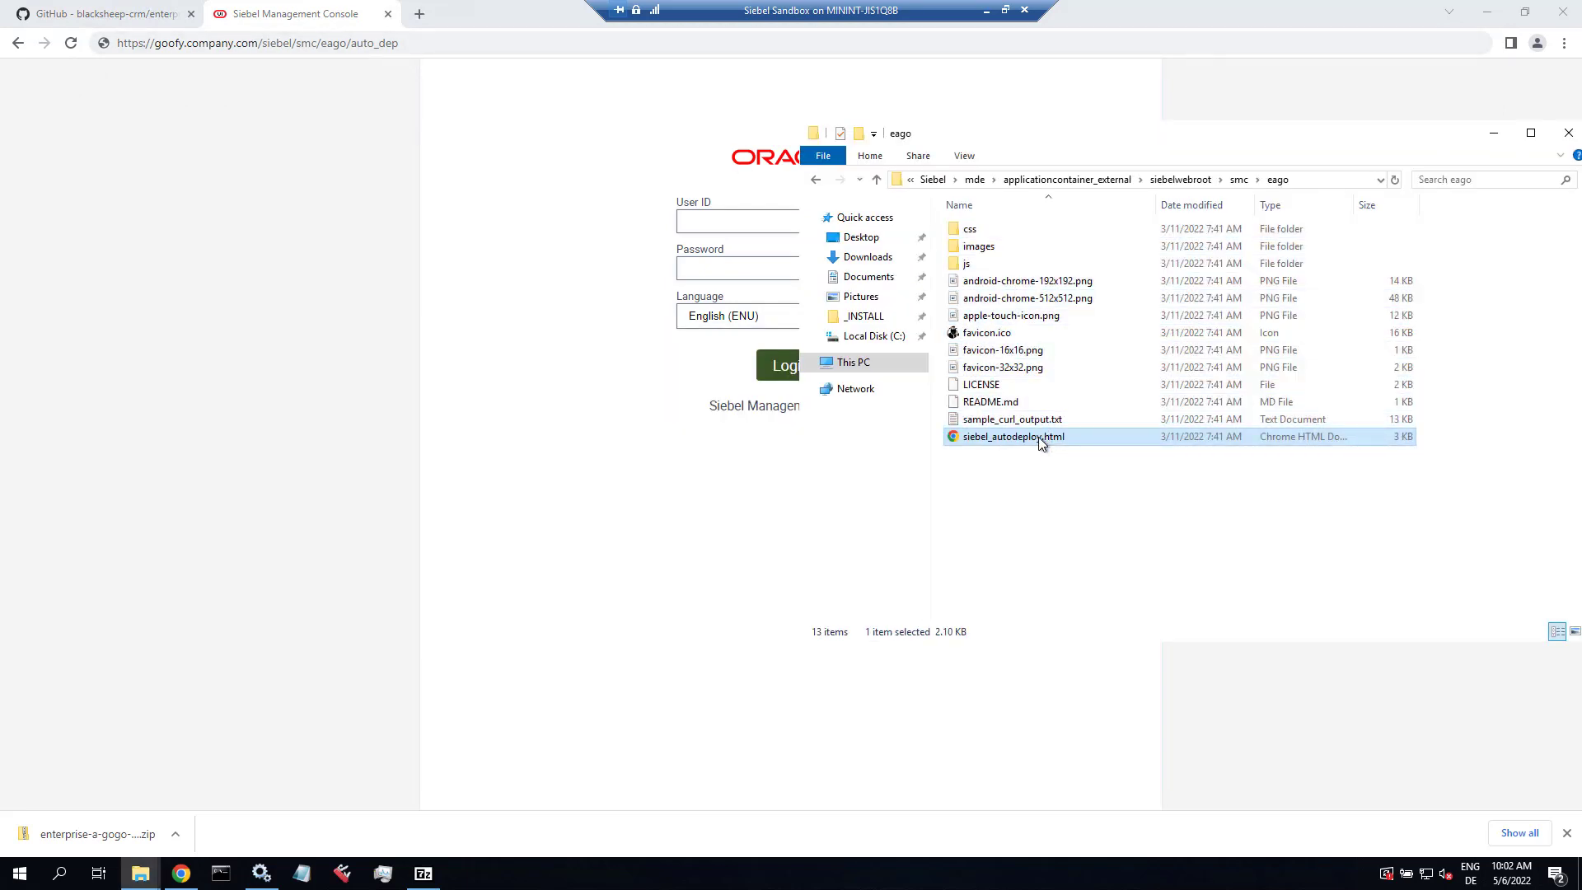
left_click(370, 44)
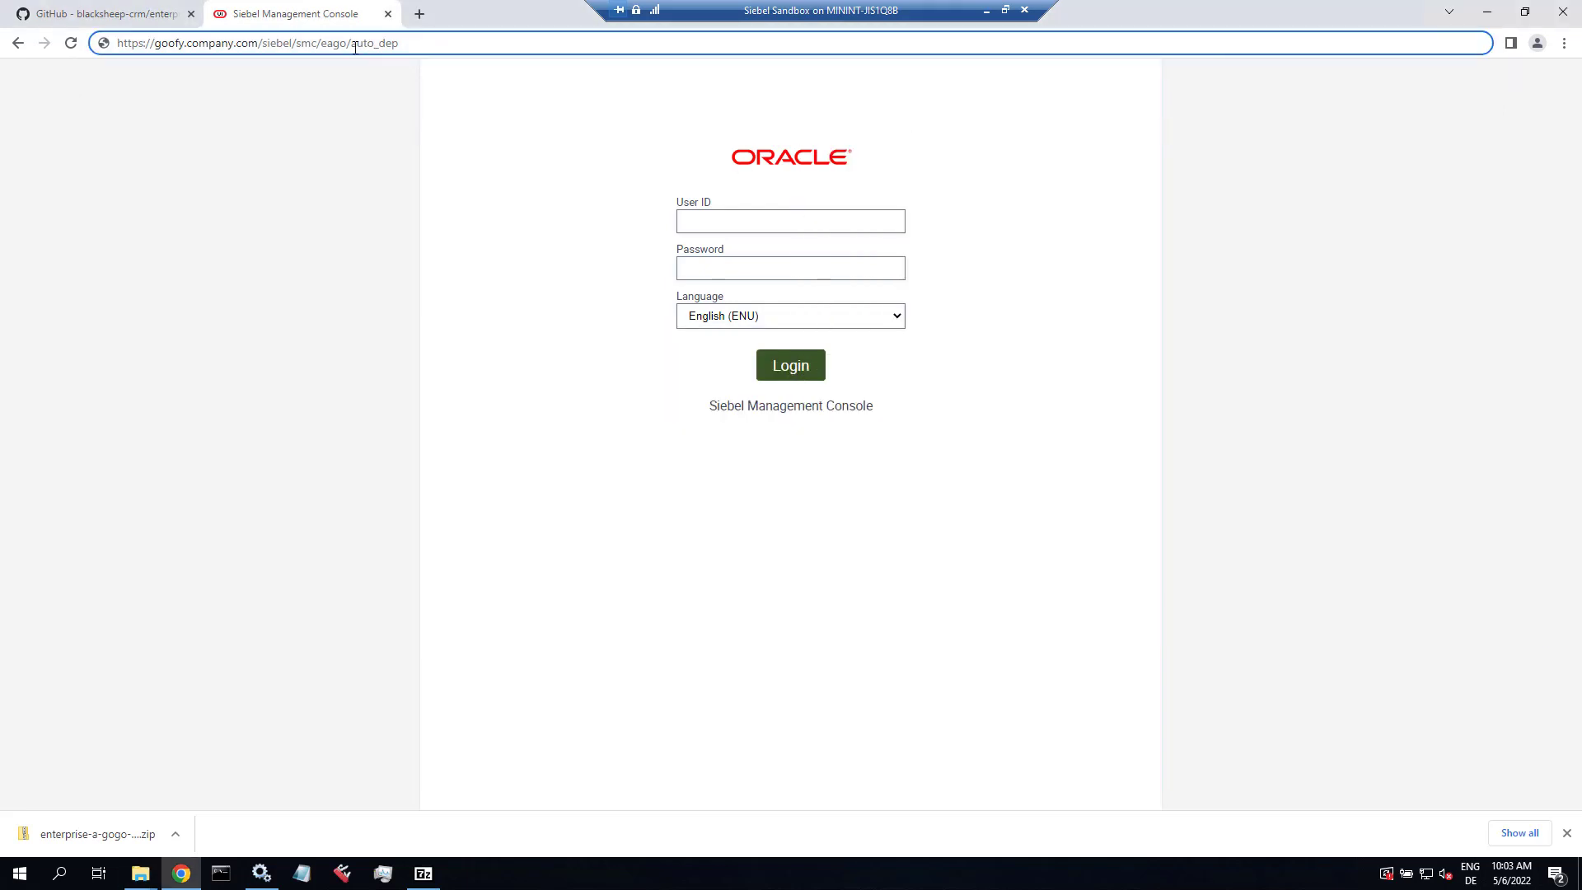
left_click_drag(351, 43, 438, 39)
type("siebel_")
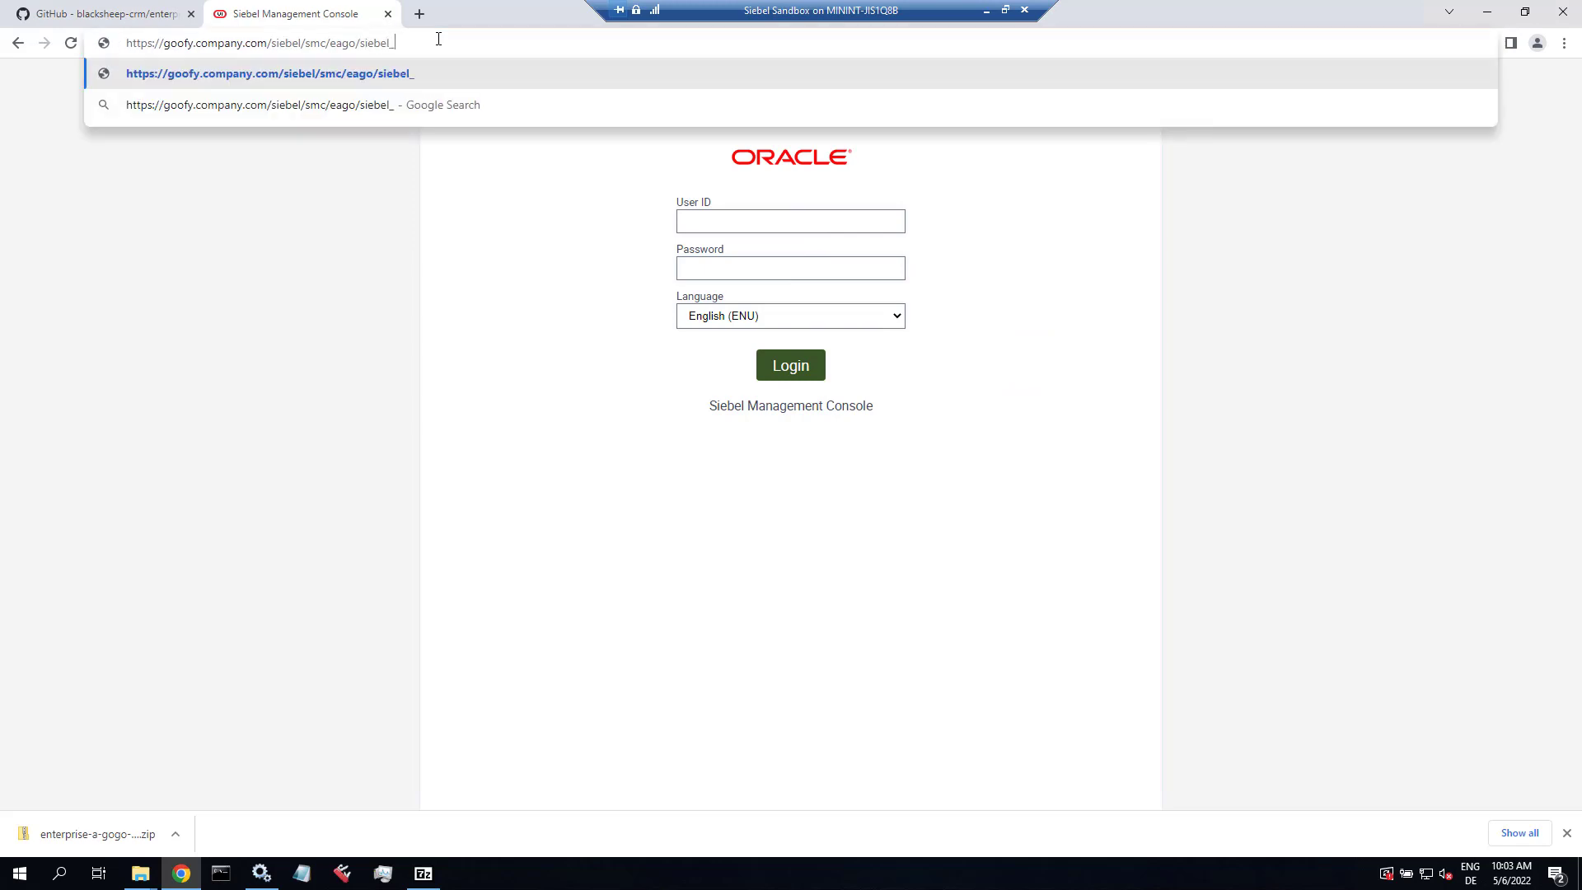
type("autodeploy.html")
key("Return")
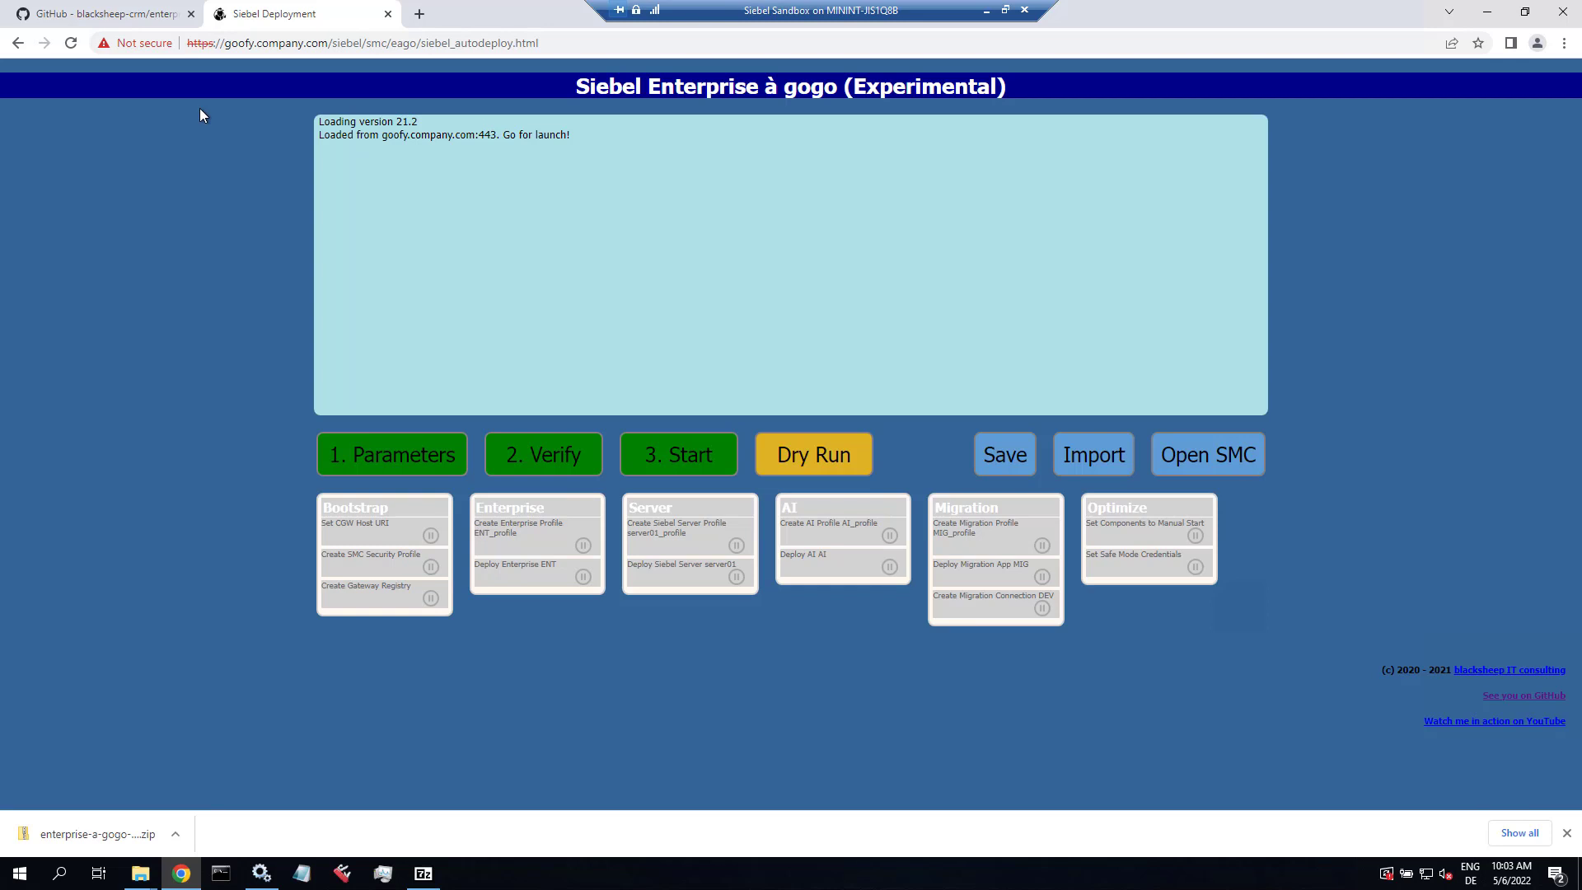
Step: Open Parameters with passwords shown and re-enter the AI Primordial user name and password in lowercase
left_click(381, 463)
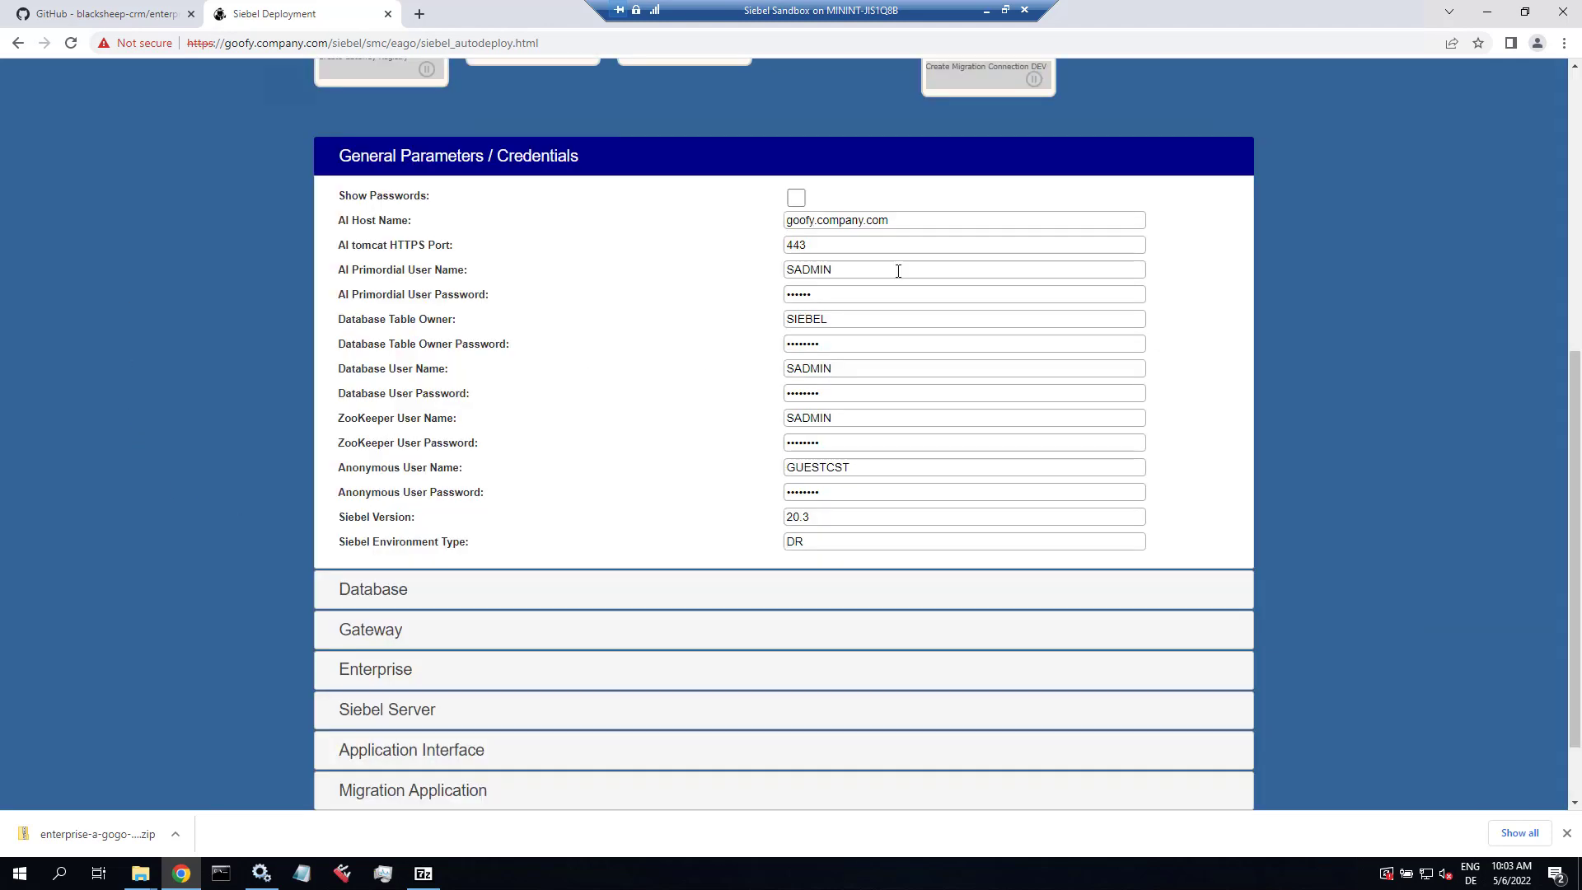
left_click(797, 199)
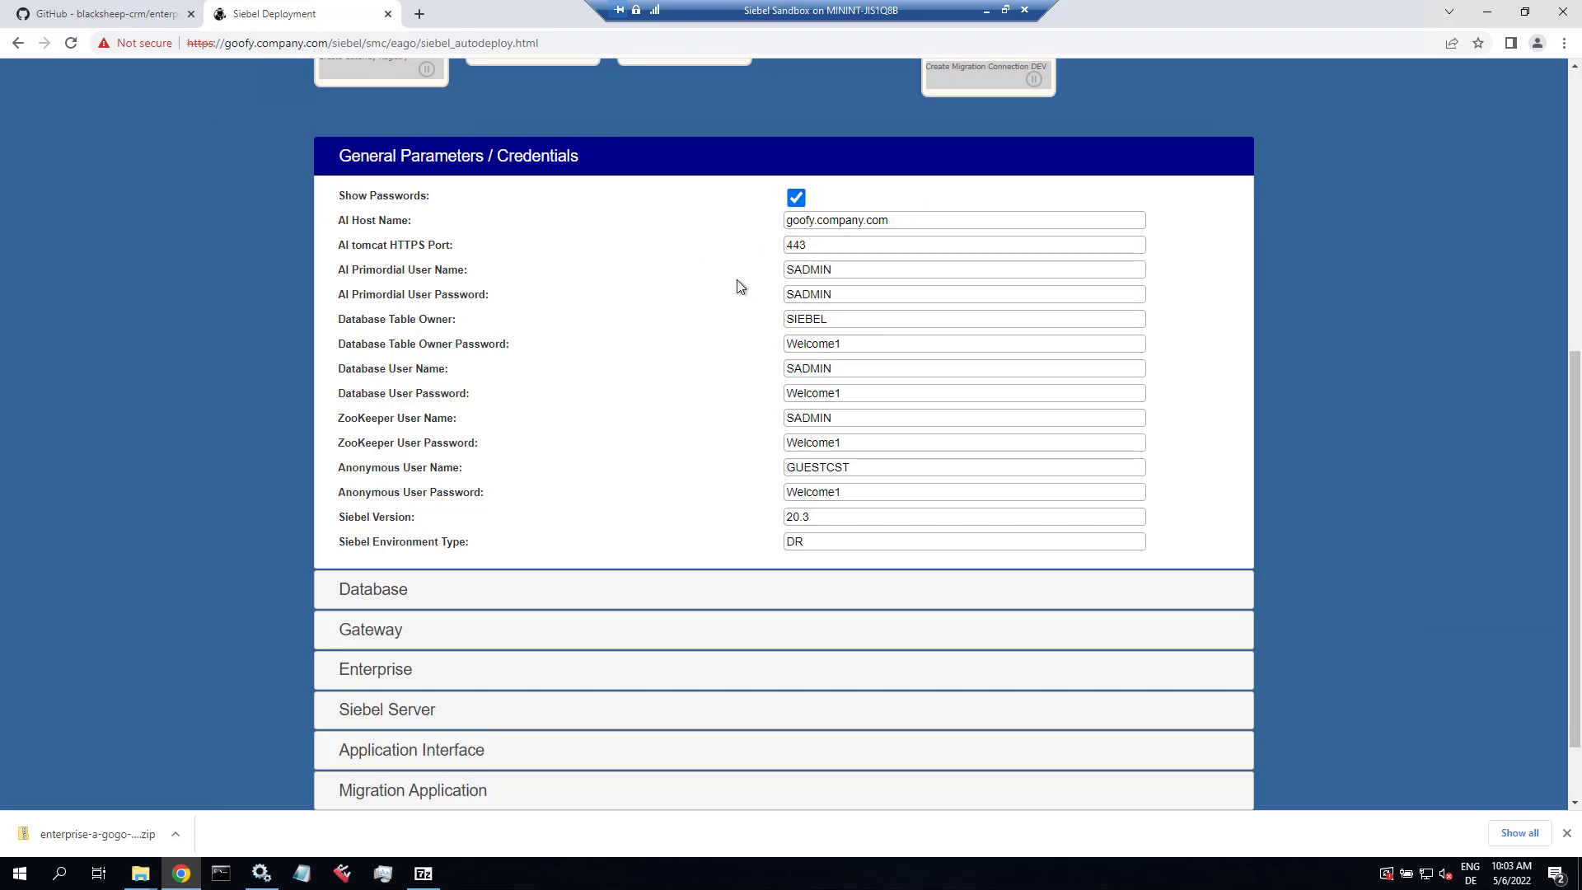
double_click(811, 270)
type("s")
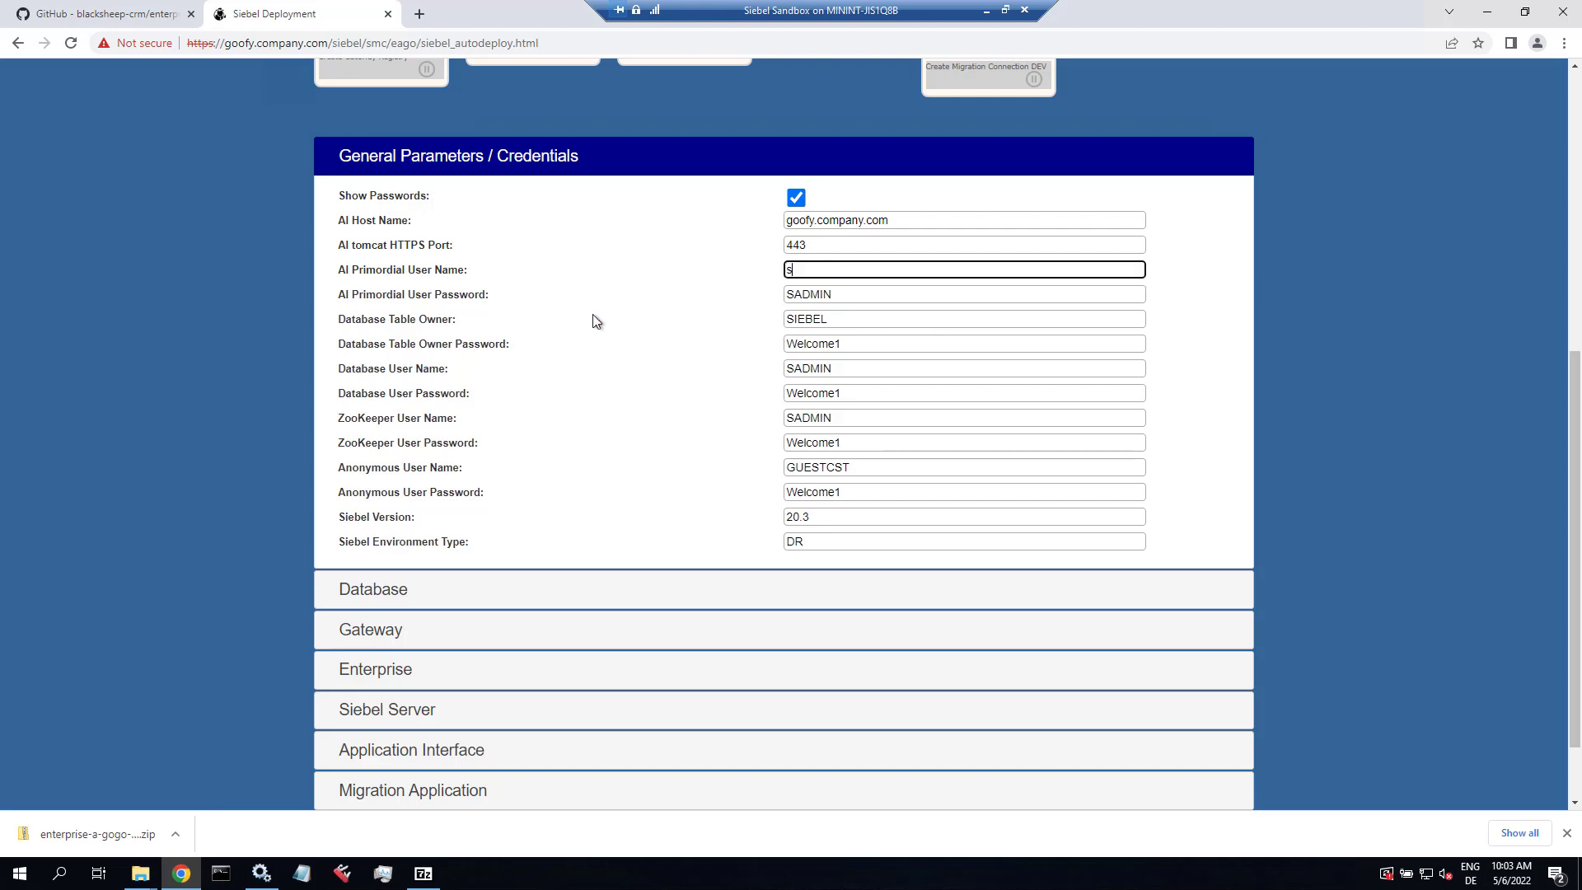
type("admin")
key("Tab")
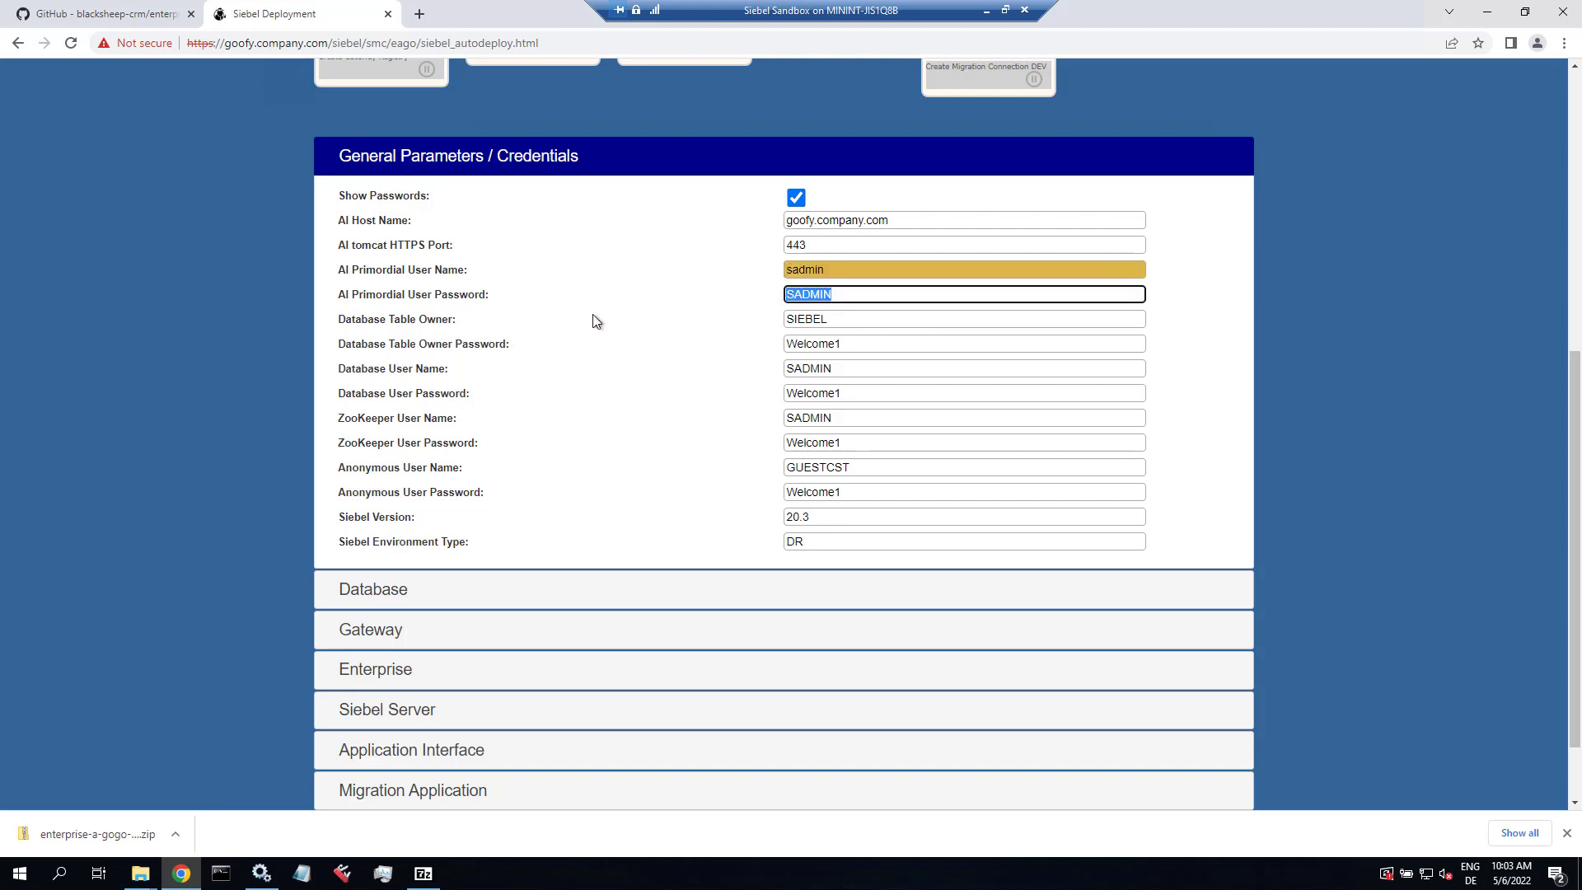
type("sadm")
Step: Move through the credential fields and set Siebel Version to 22.4
key("Tab")
key("Tab")
key("Tab")
key("Tab")
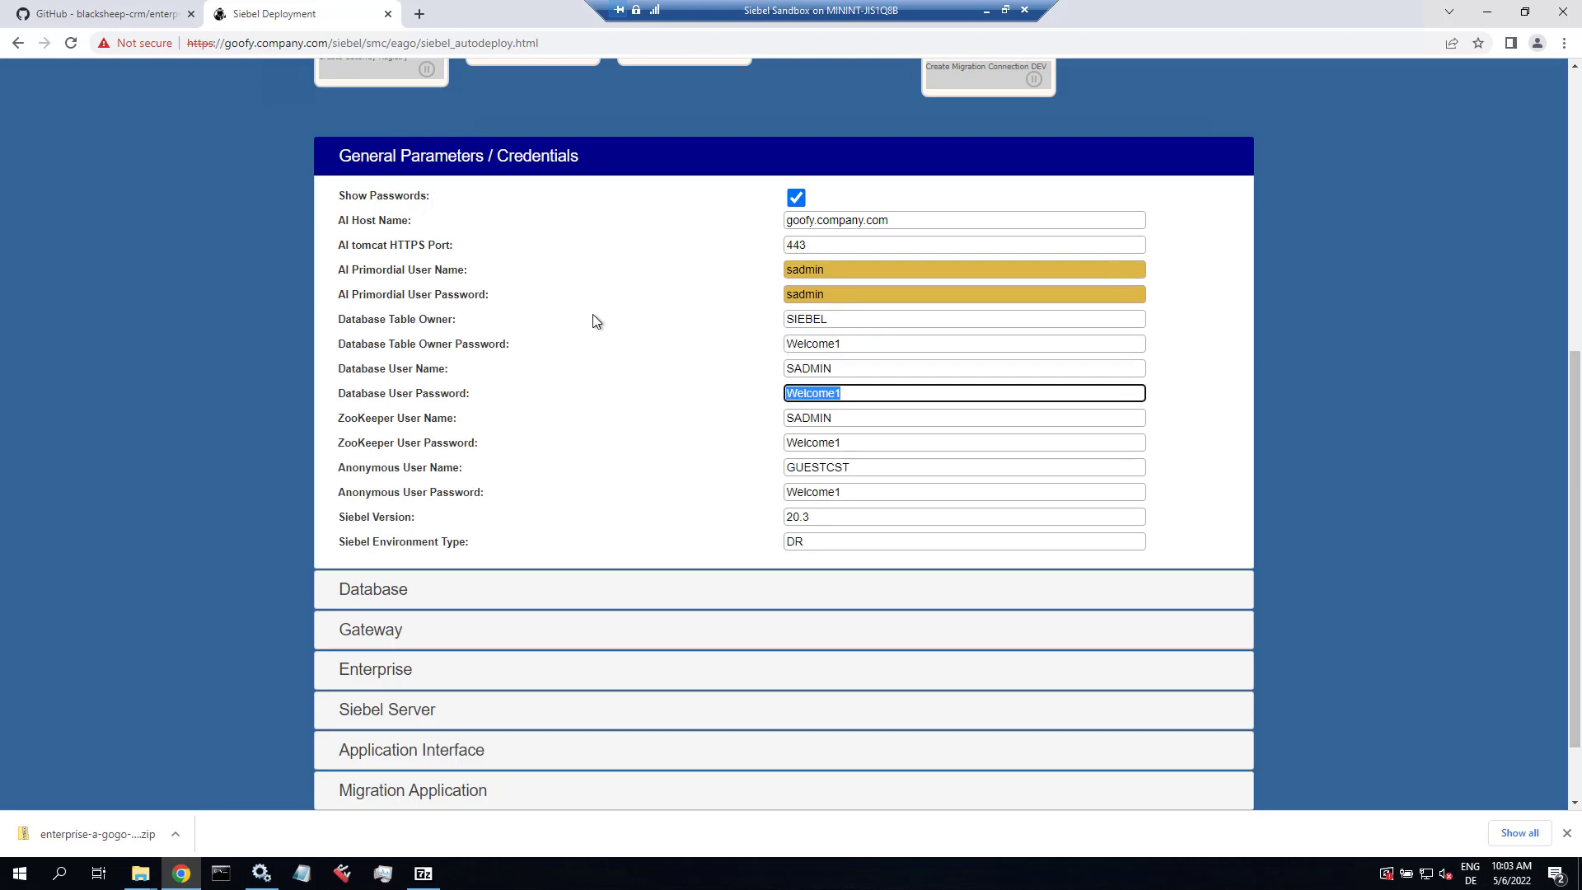
key("Tab")
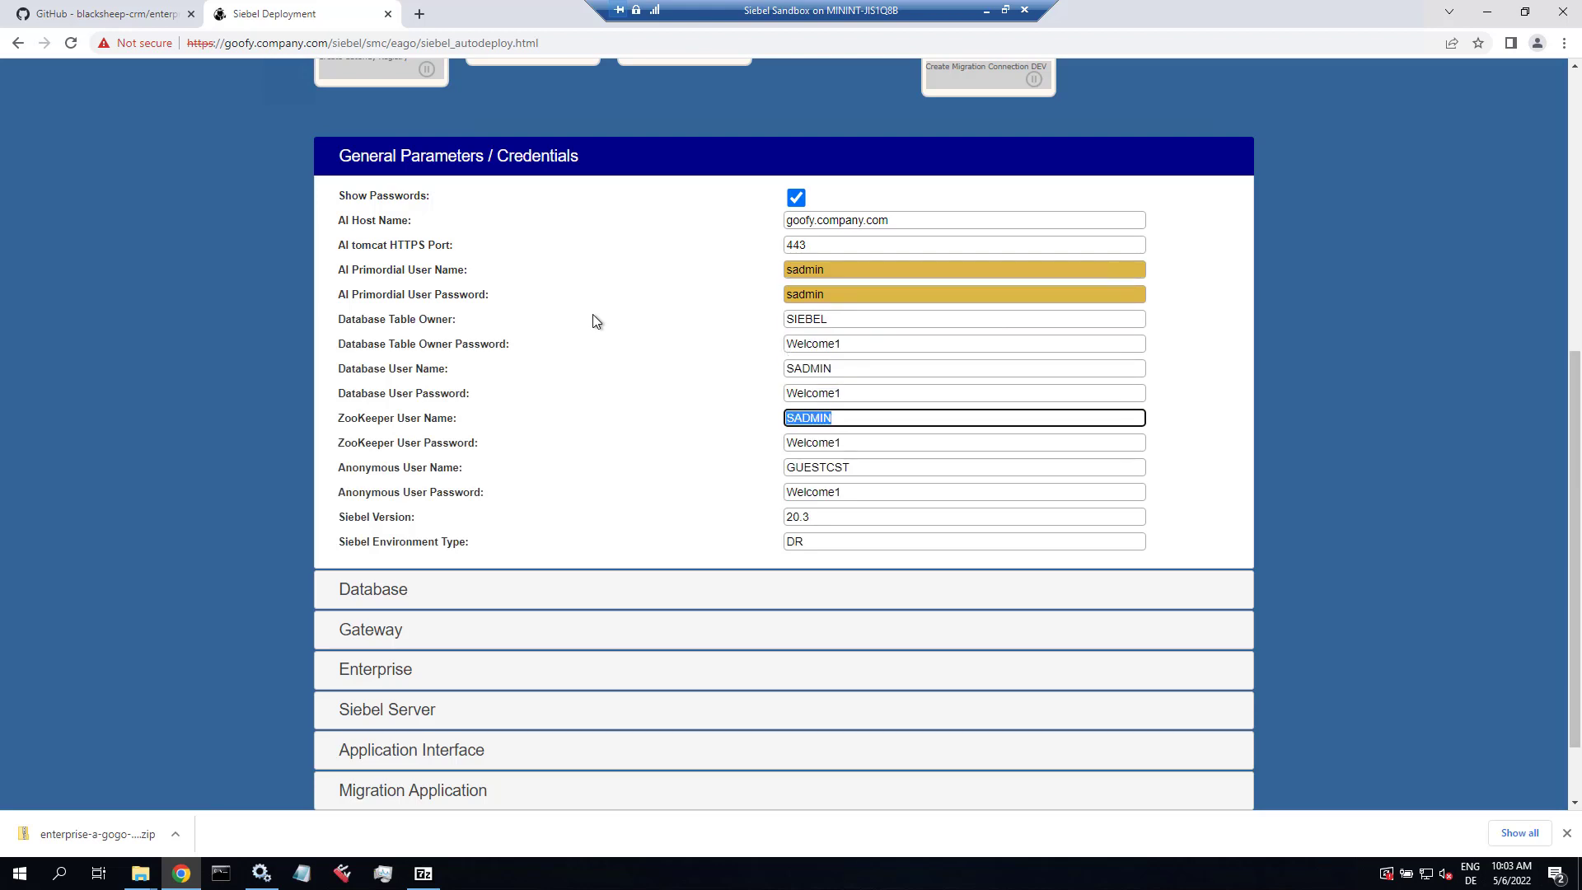
key("Tab")
key("Tab")
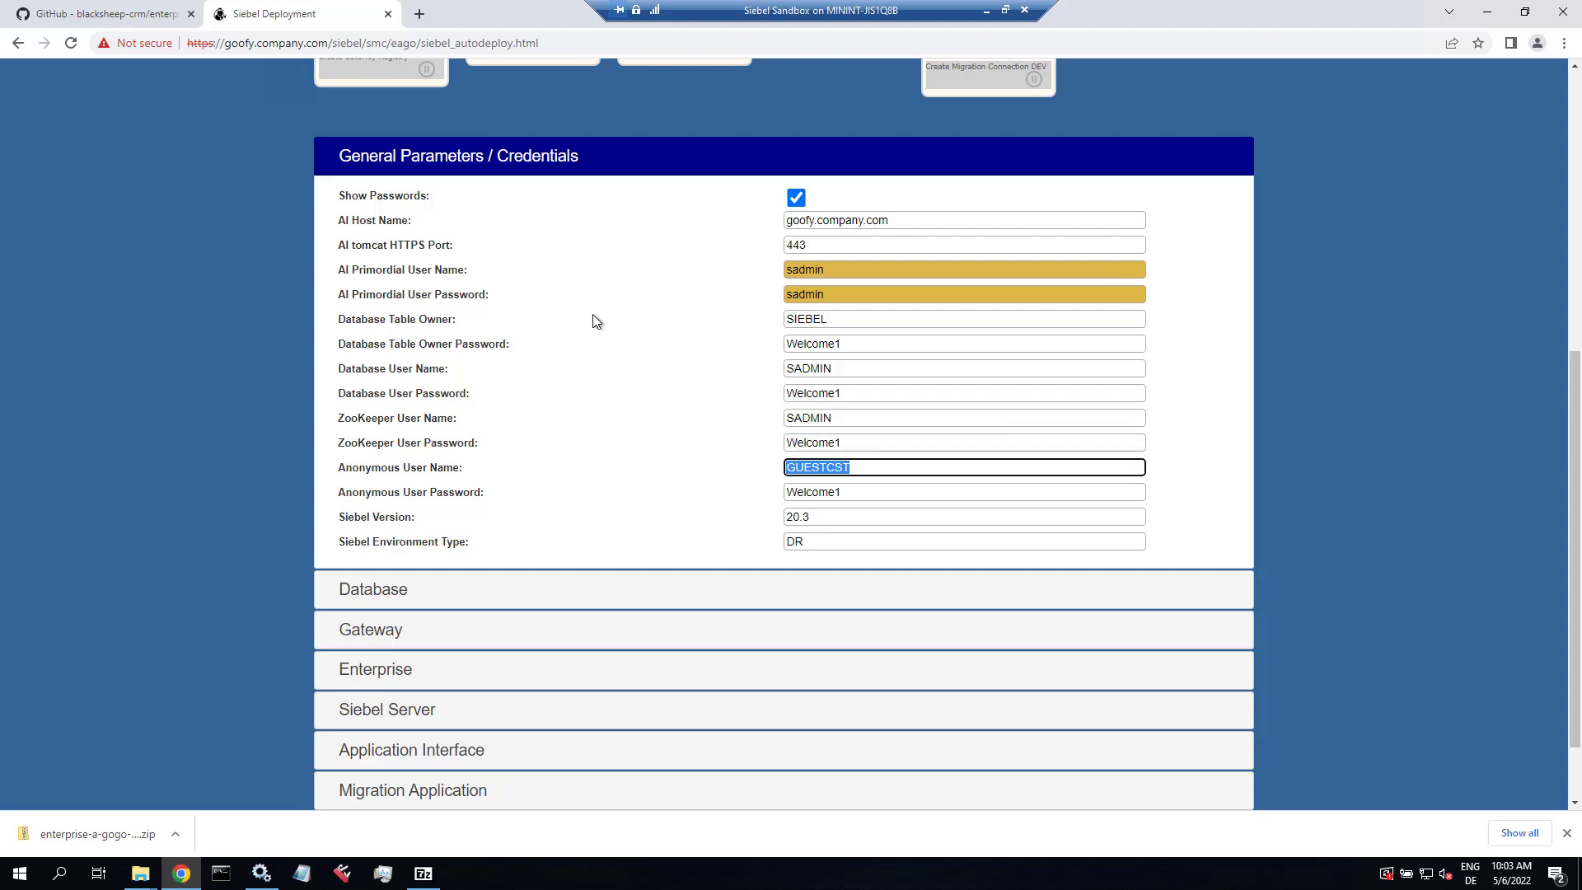
key("Tab")
key("Tab")
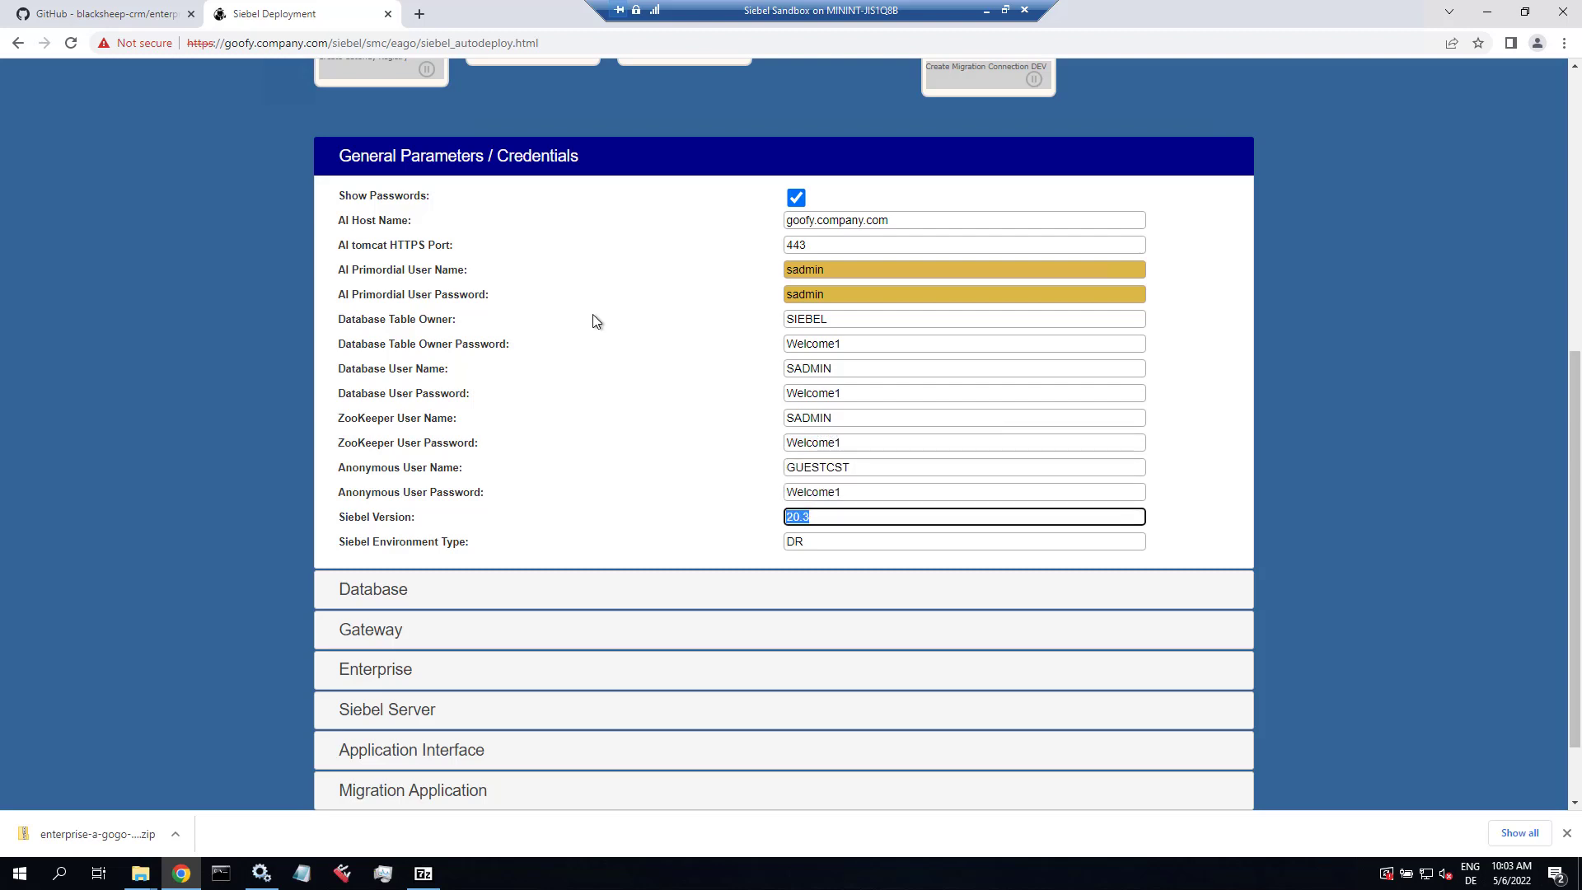
type("22.4")
key("Tab")
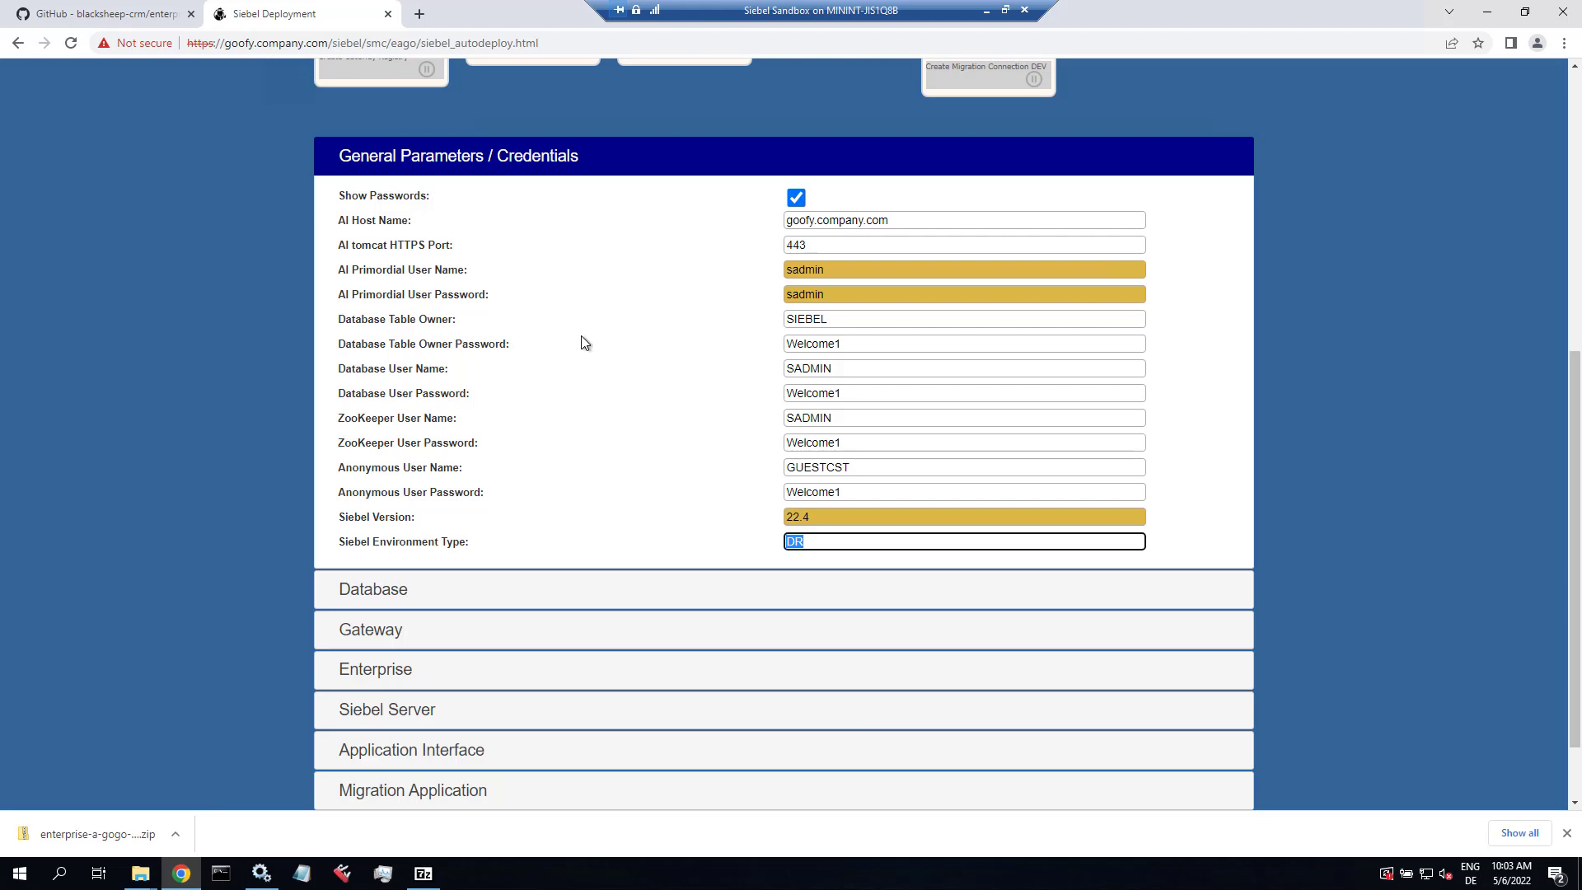
Step: In the Database settings, set Index Tablespace to SIEBELDB_INDEX
left_click(386, 604)
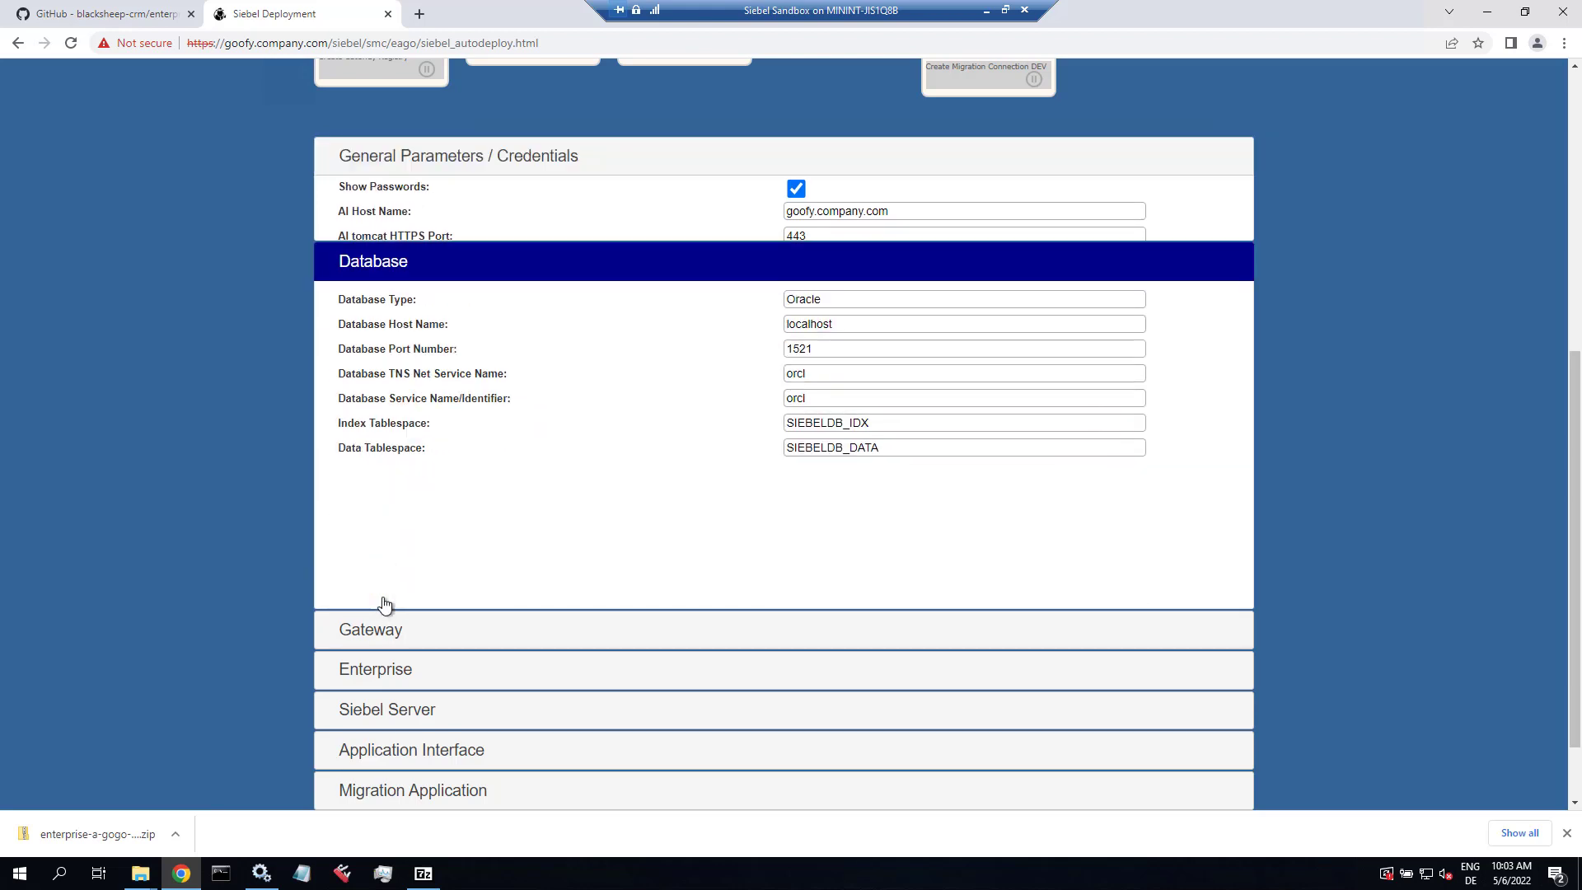
left_click(841, 261)
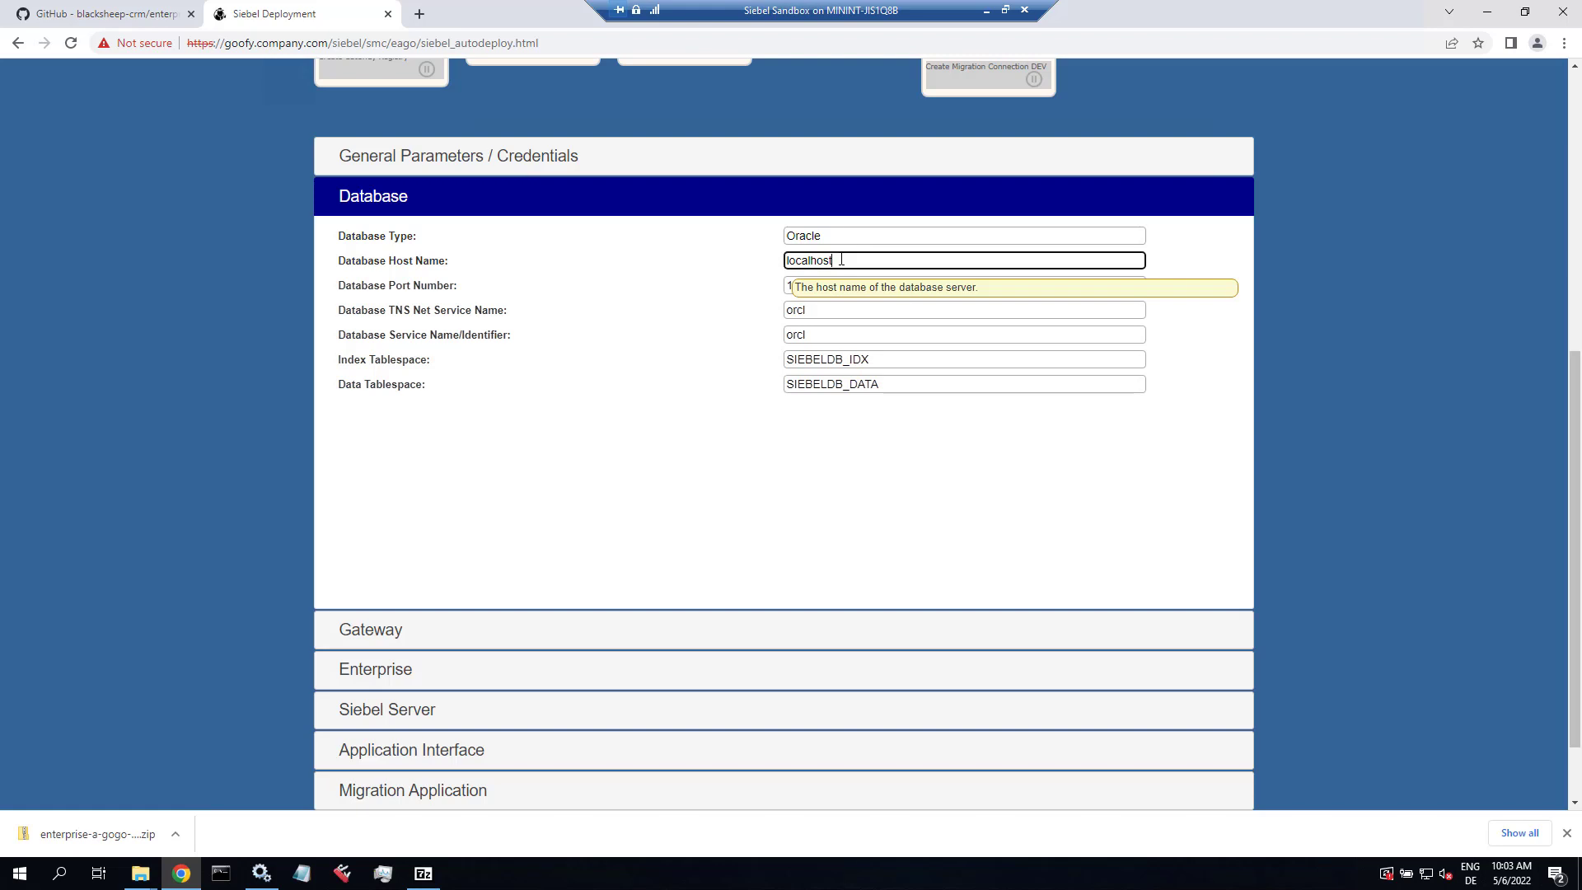
left_click(795, 285)
left_click(795, 310)
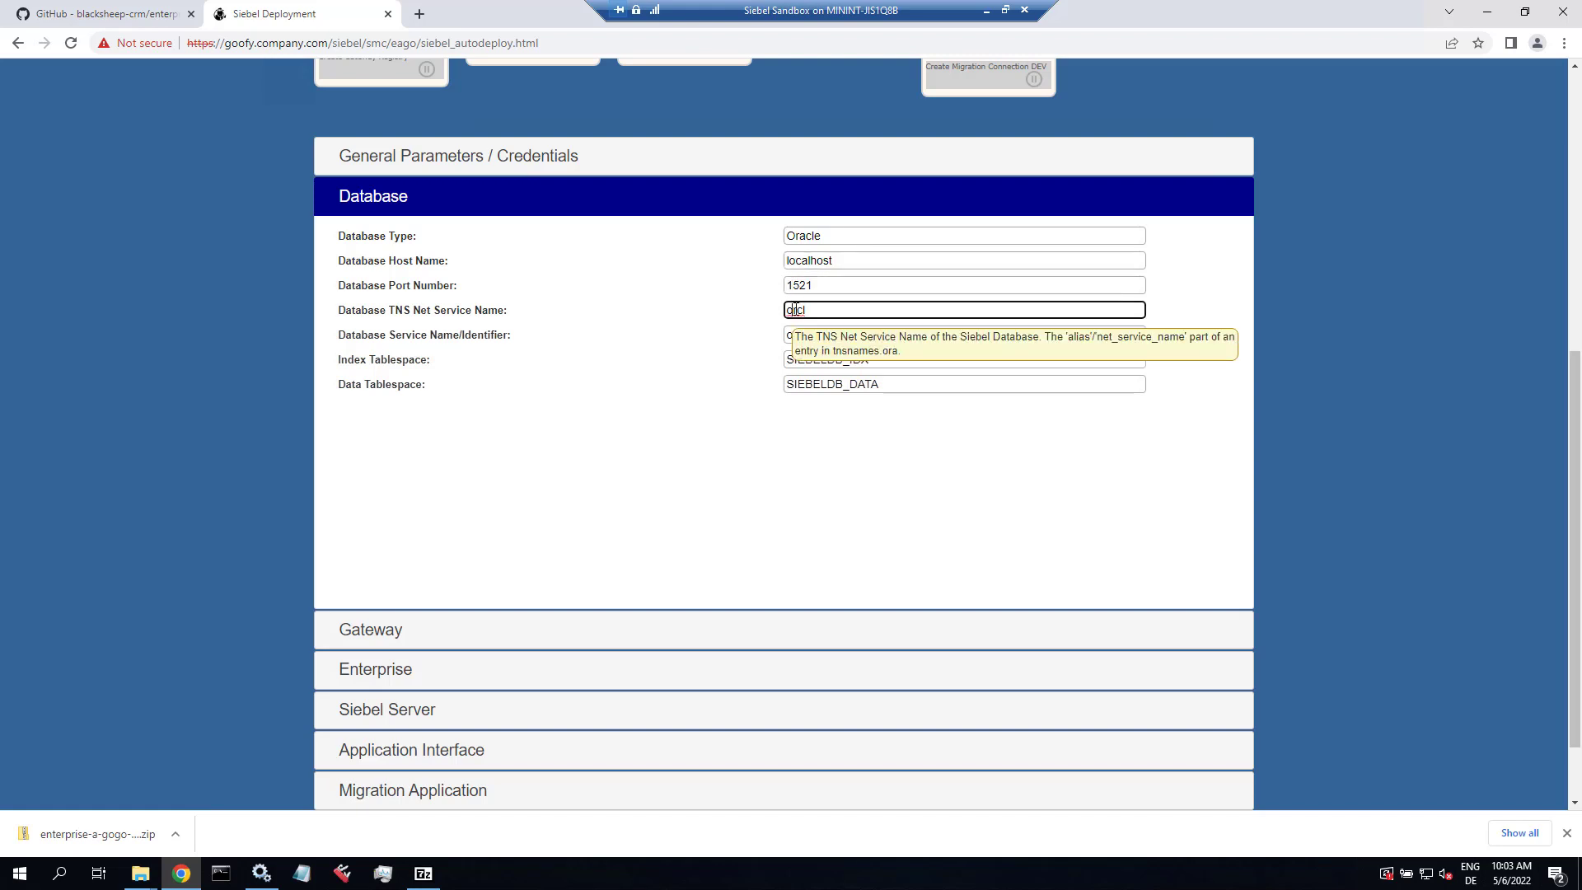
left_click(790, 334)
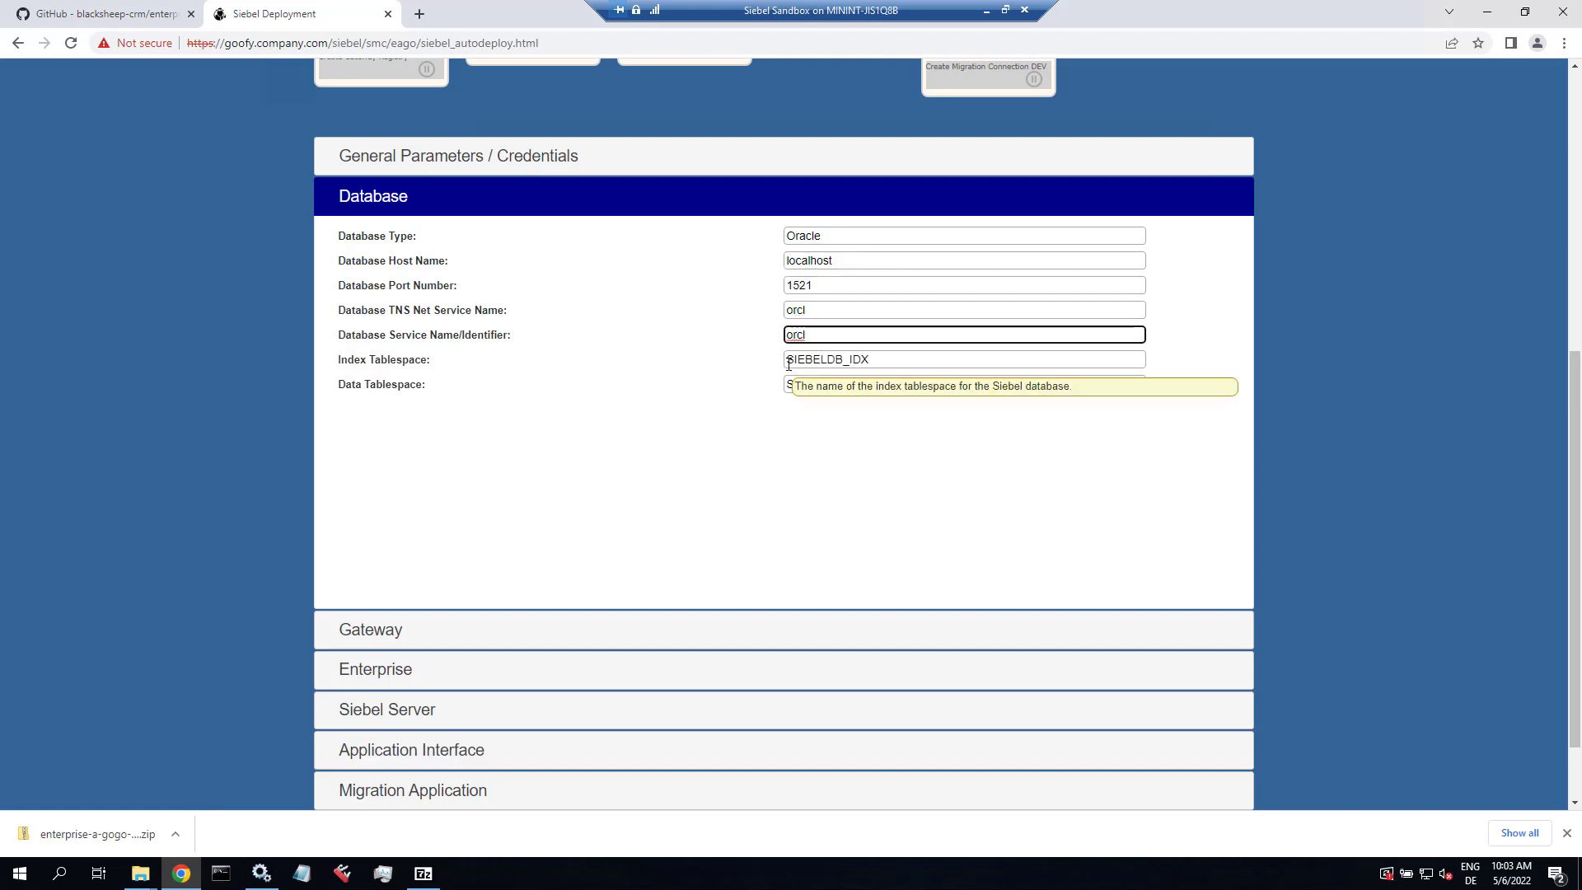
left_click(788, 359)
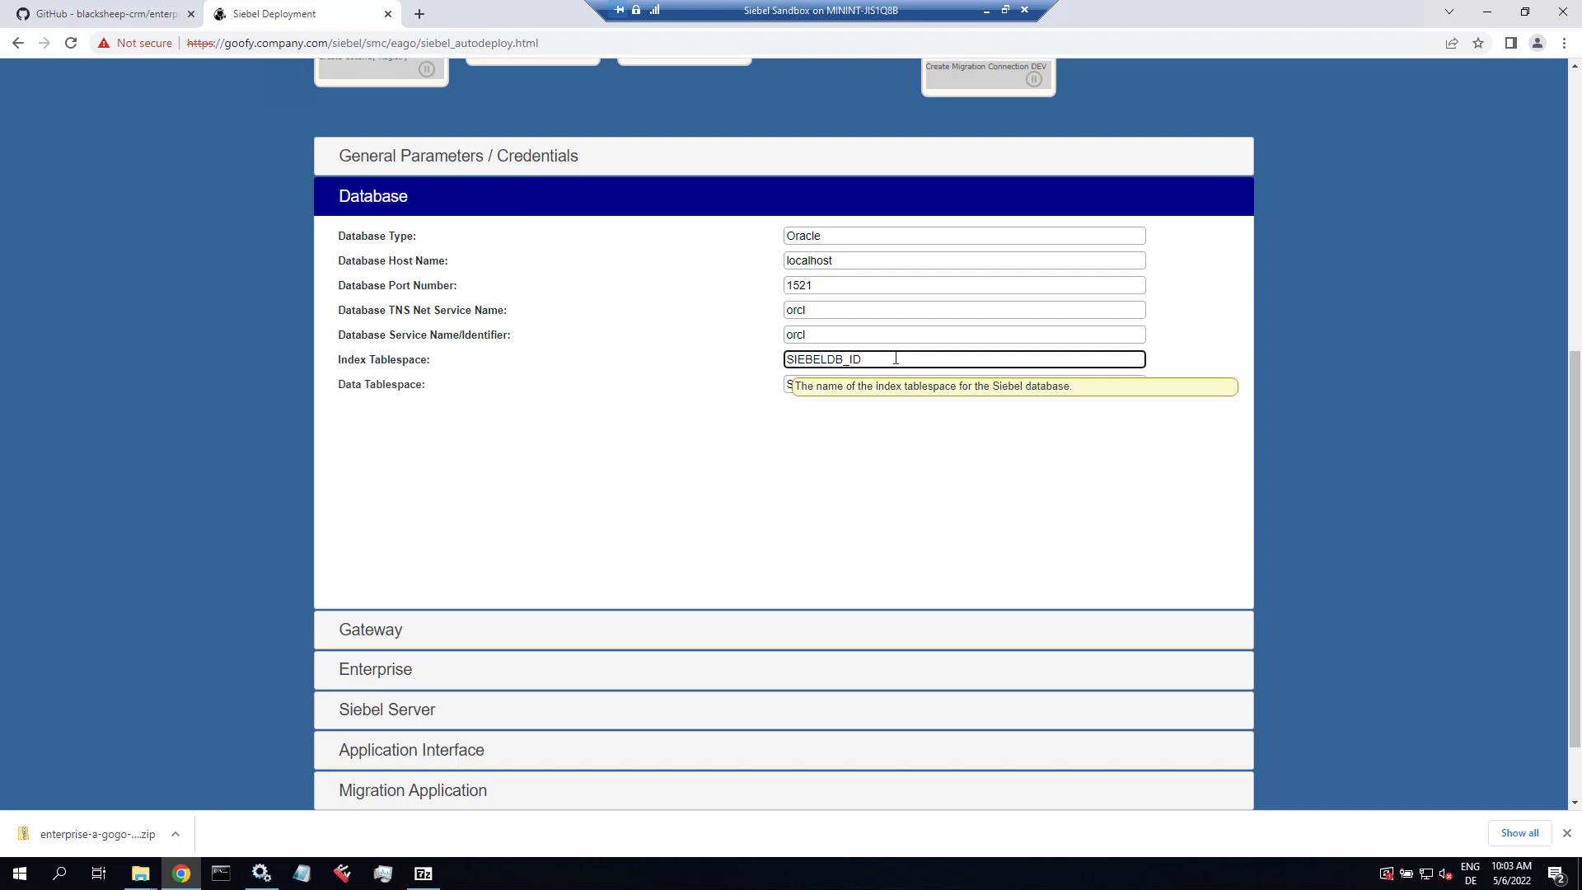
type("SIEBELDB_INDEX")
key("Tab")
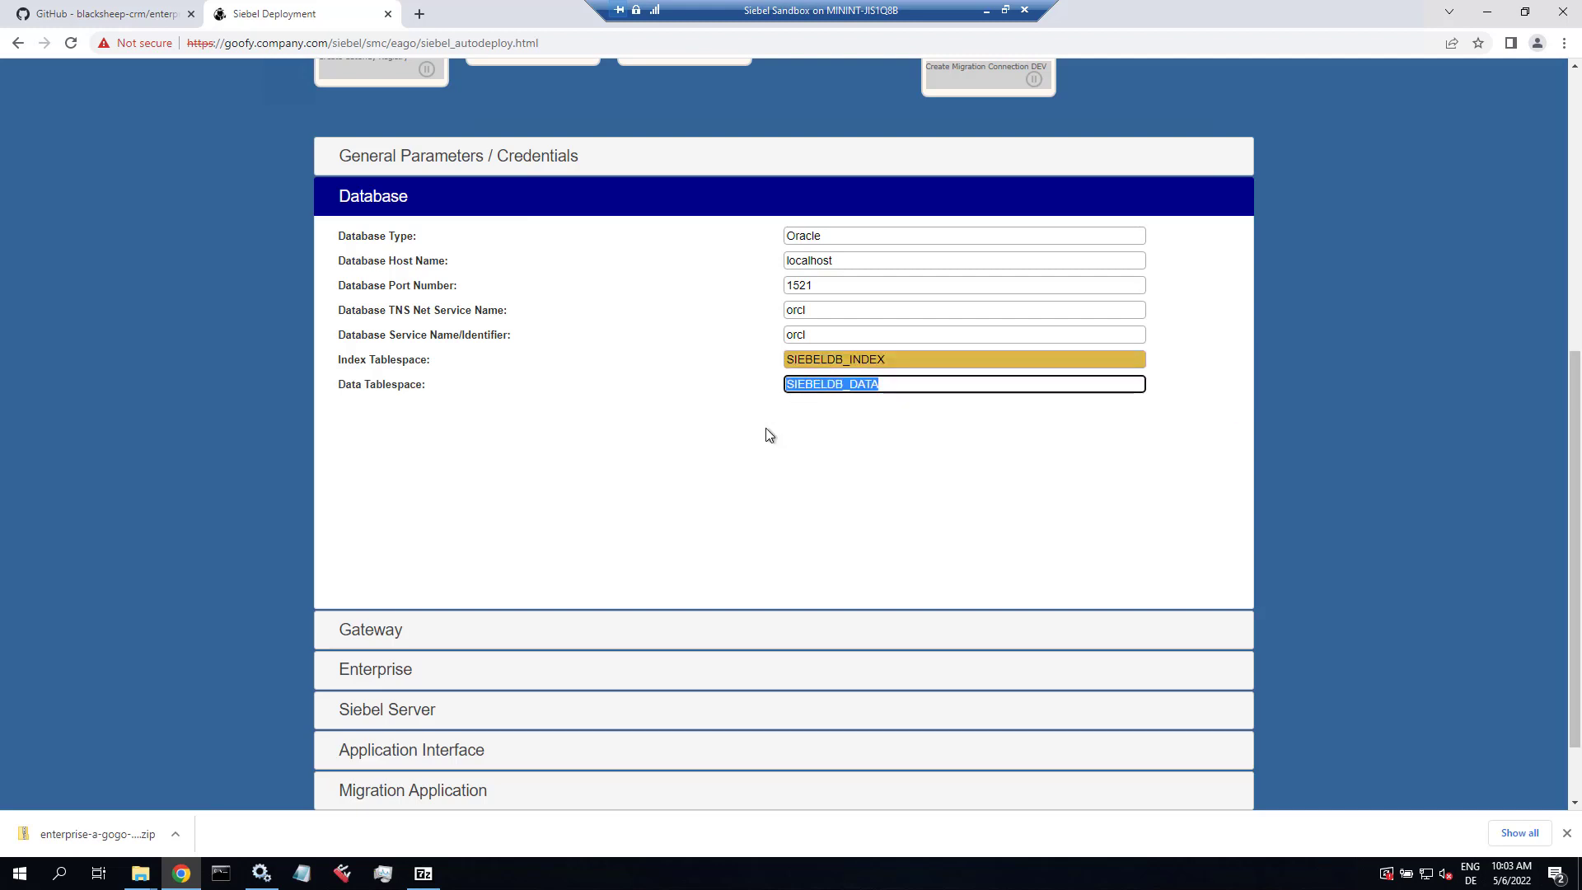
left_click(377, 206)
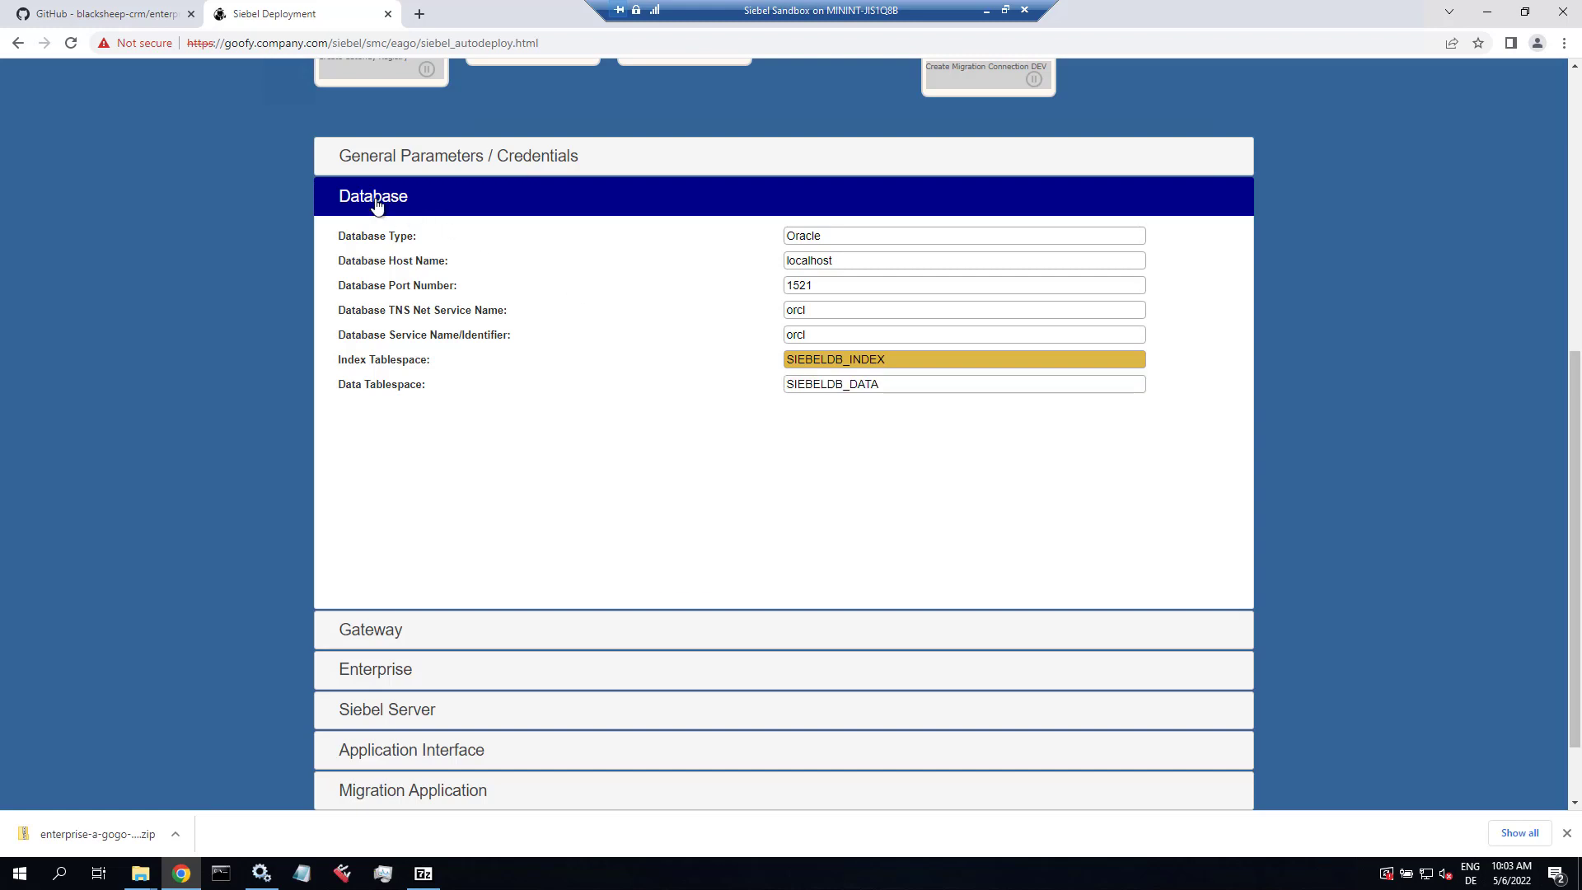
Step: Change the Gateway Host Name from siebel20 to goofy.company.com and show the Enterprise settings
left_click(392, 639)
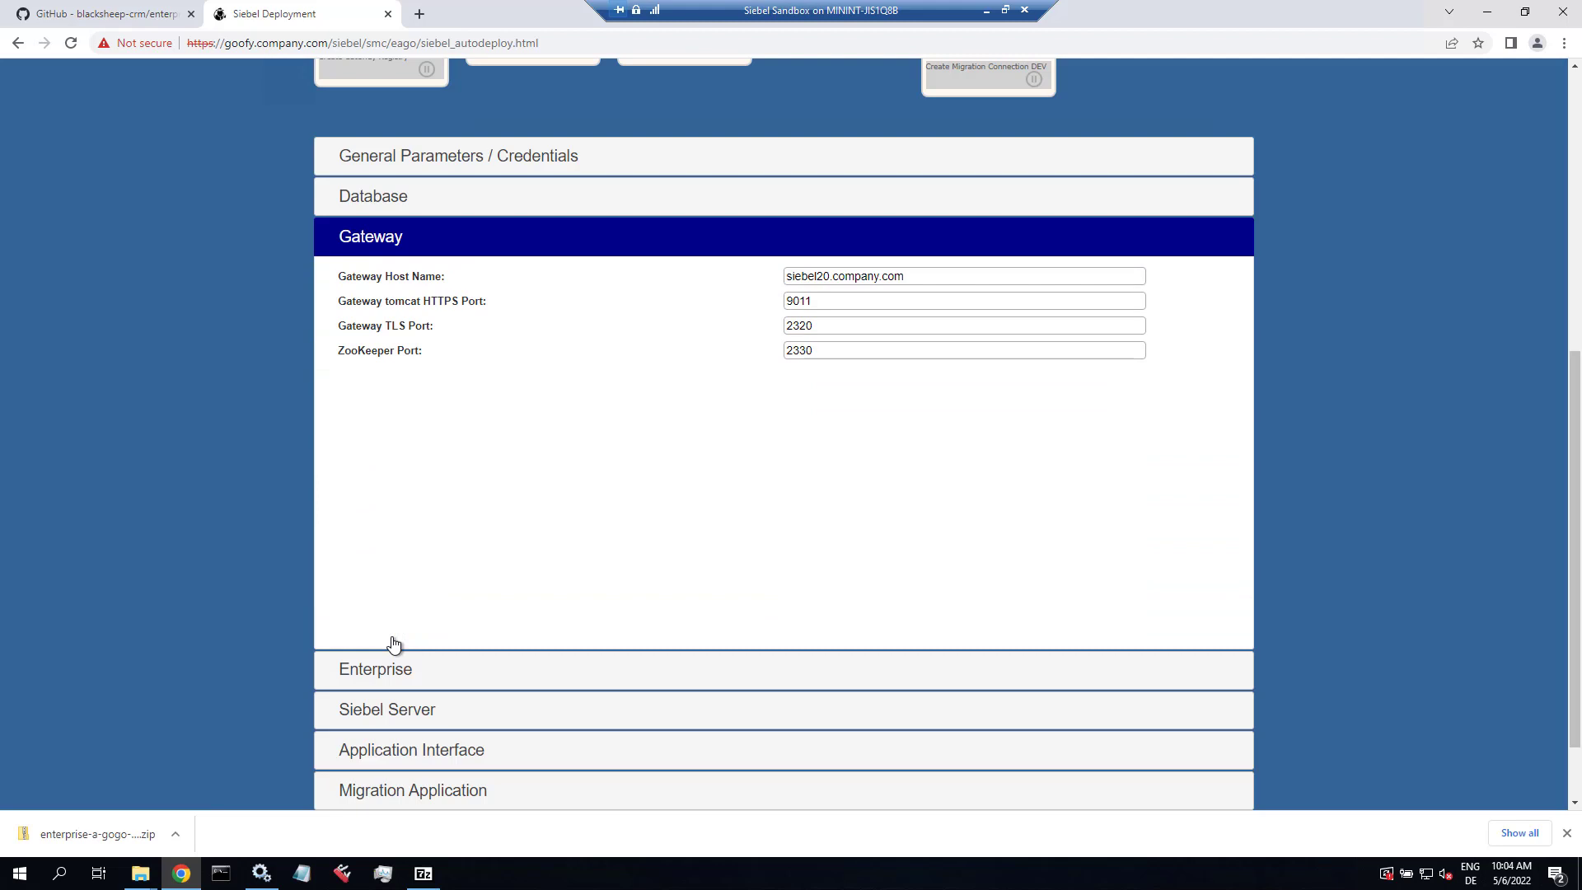
double_click(831, 276)
type("go")
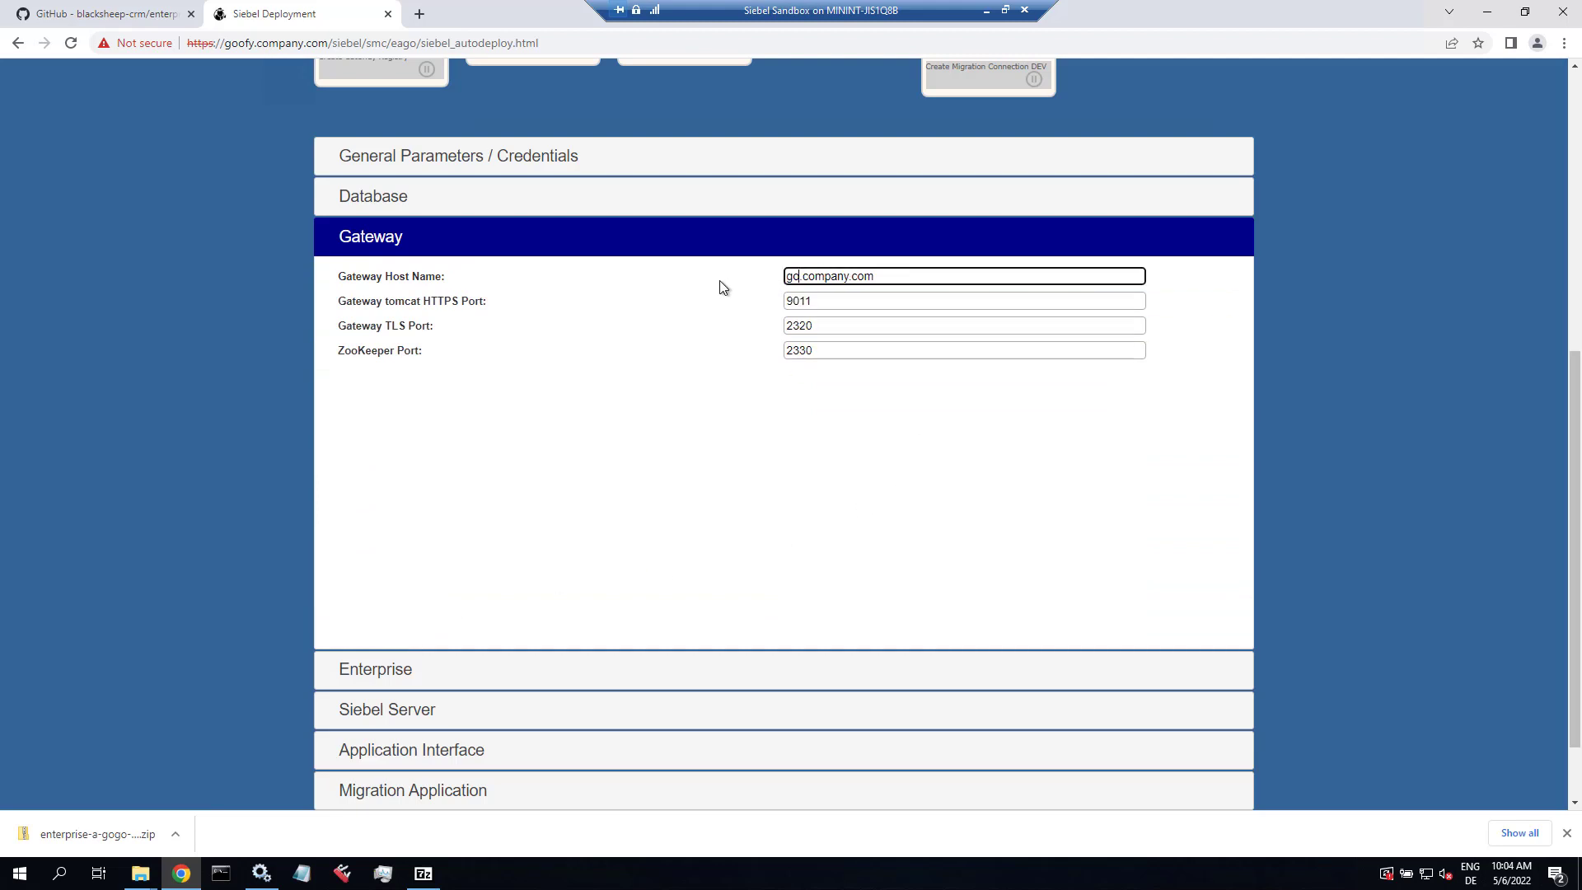
type("ofy")
key("Tab")
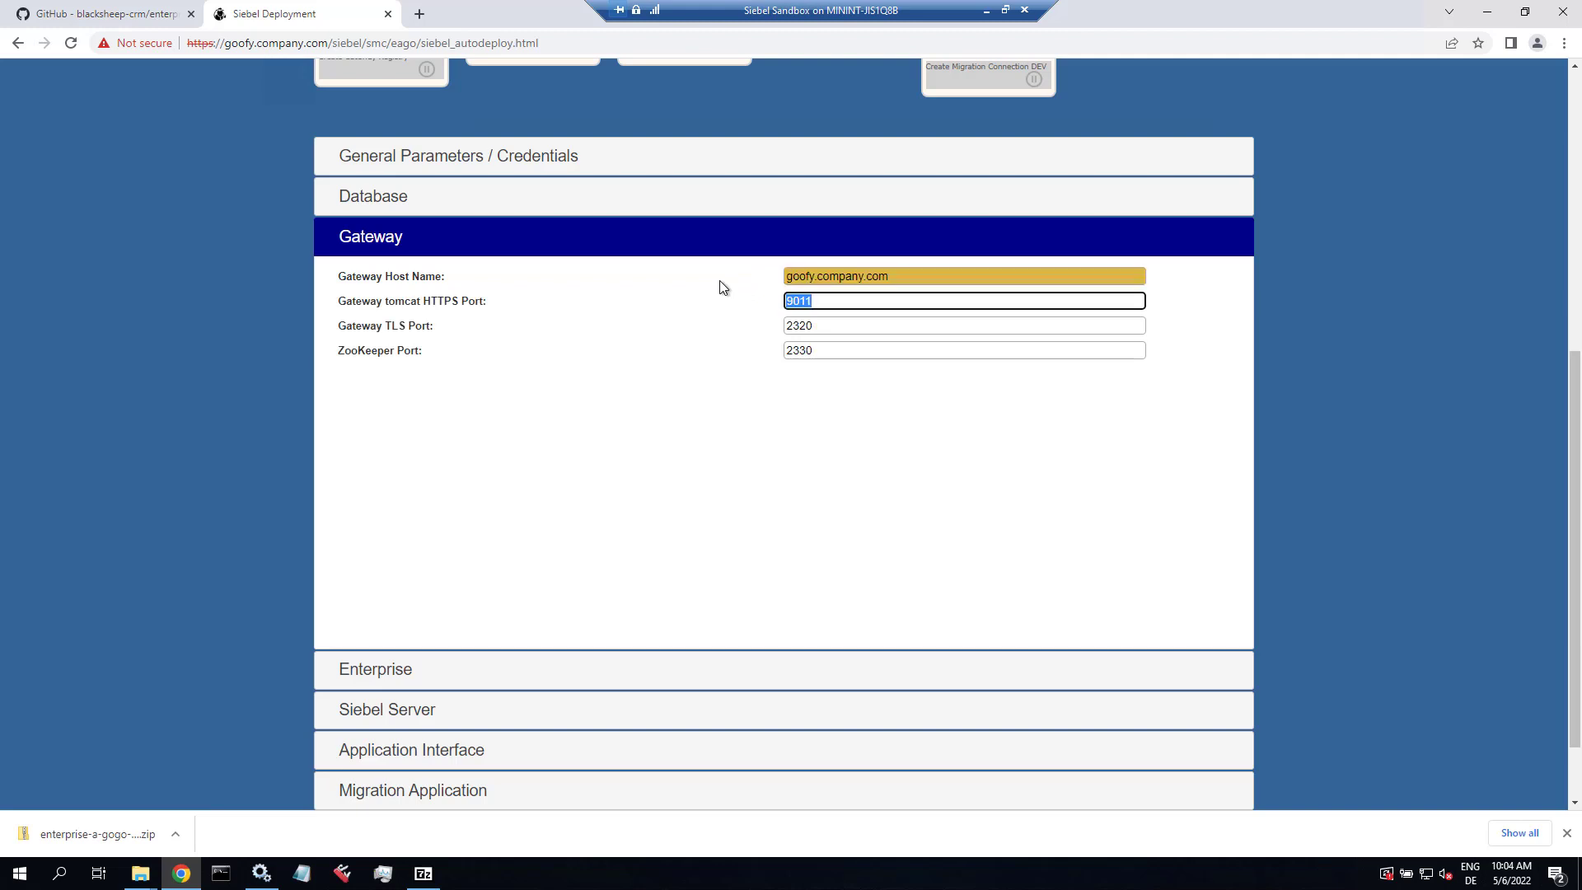
key("Tab")
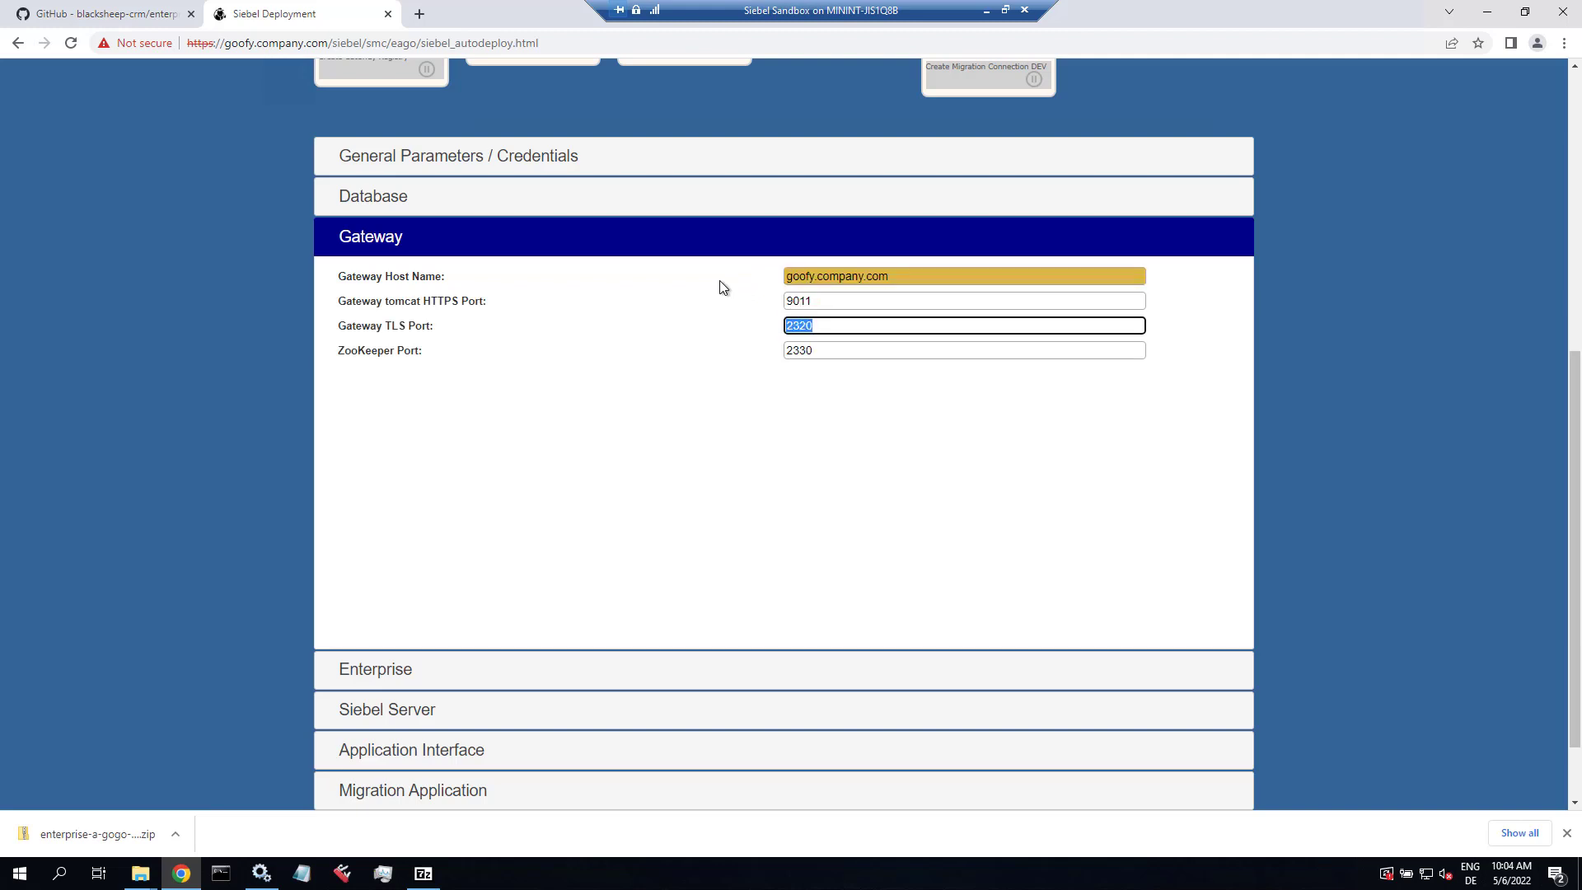
key("Tab")
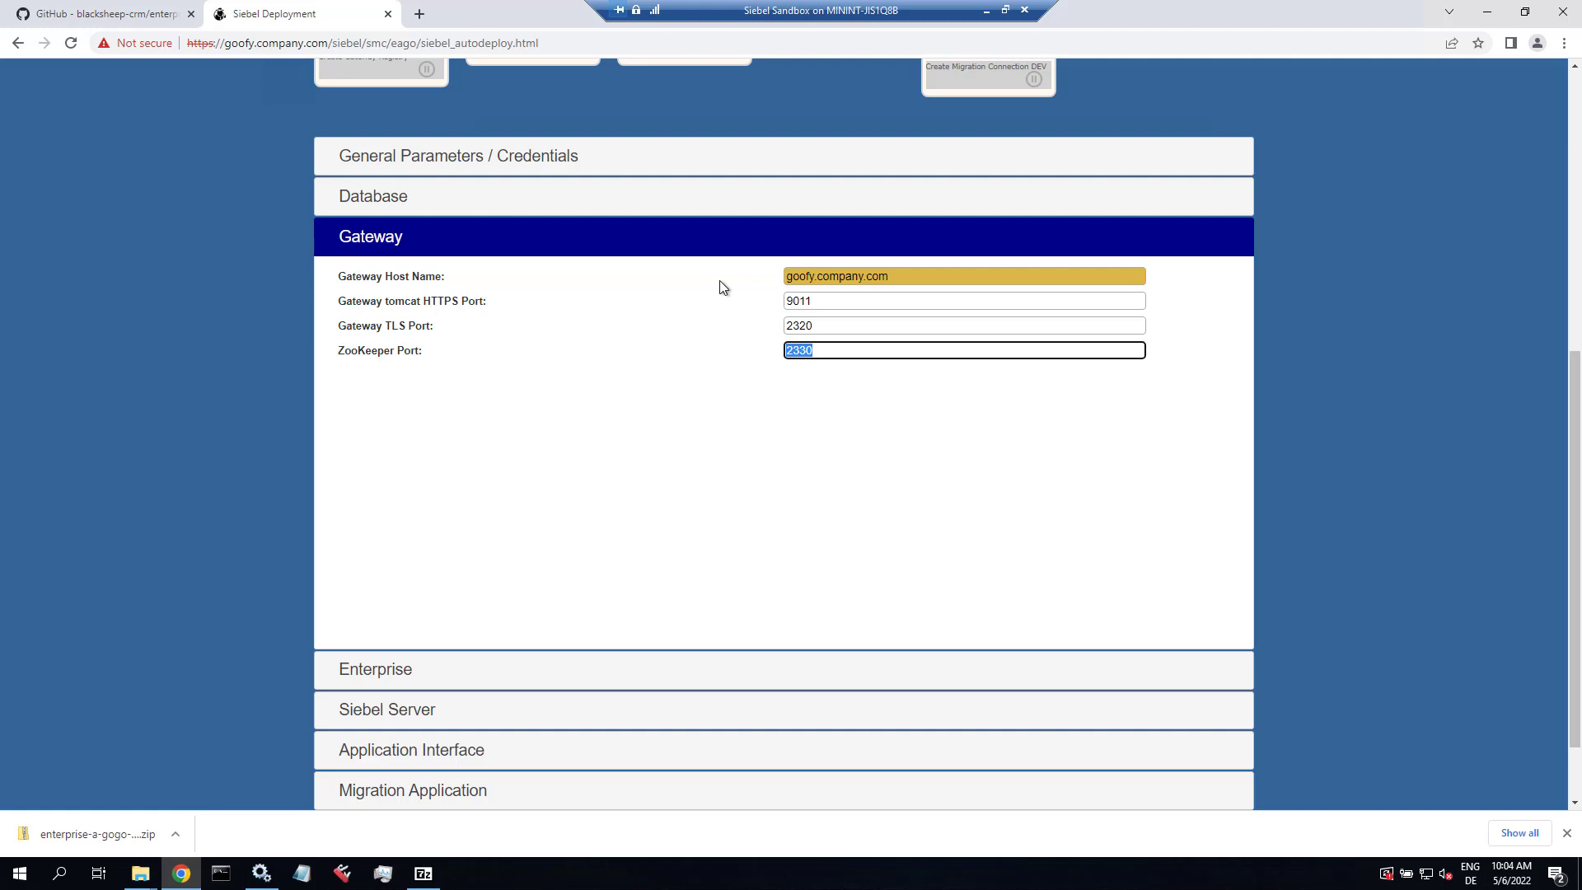
left_click(377, 671)
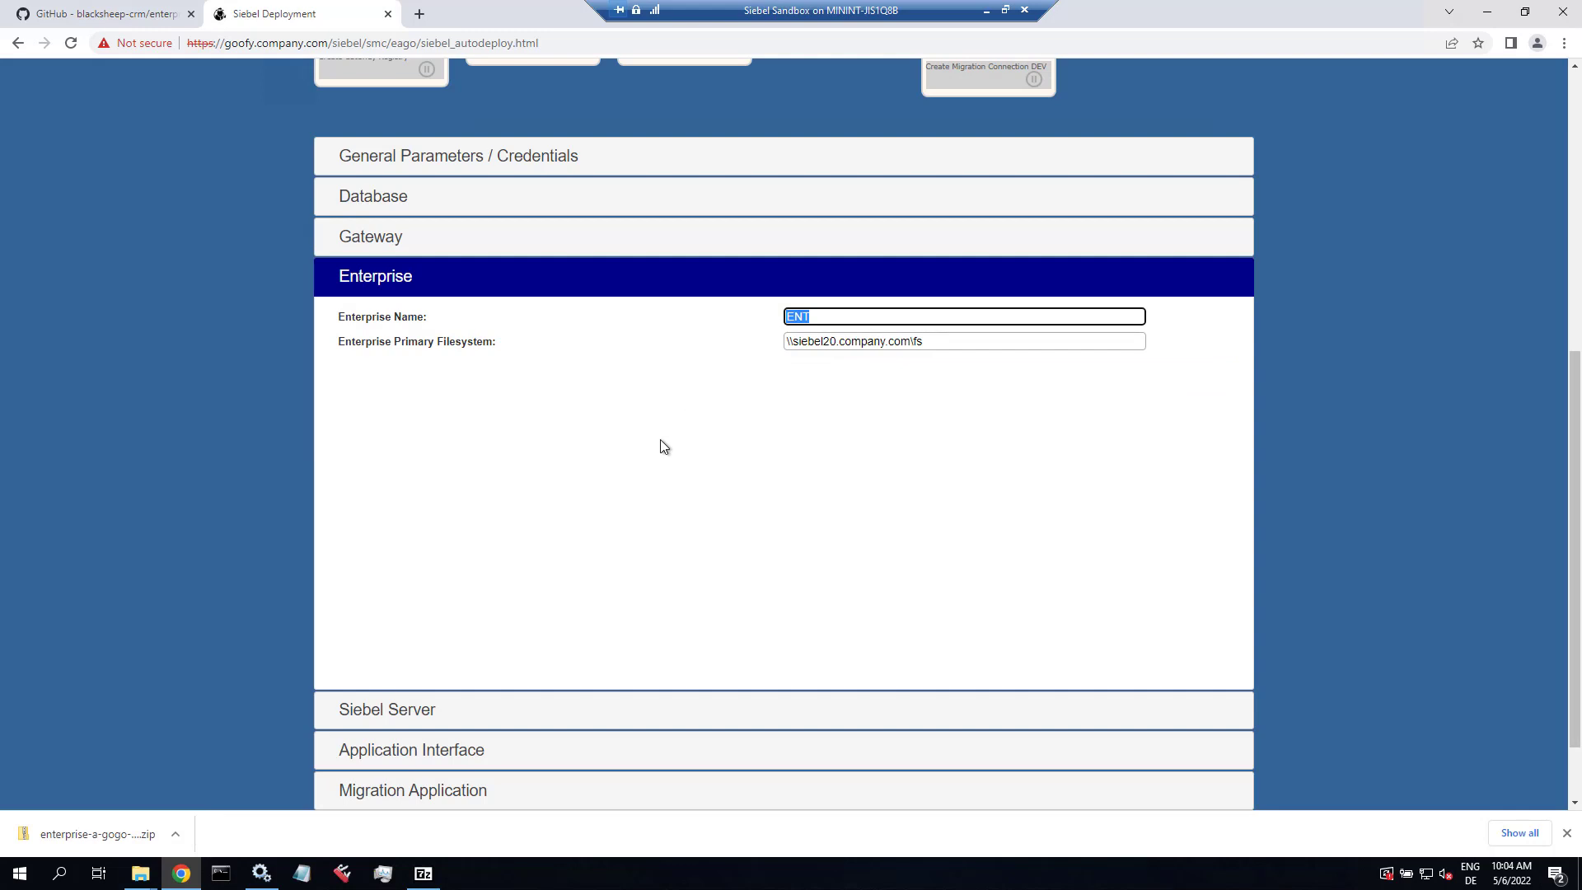
key("Tab")
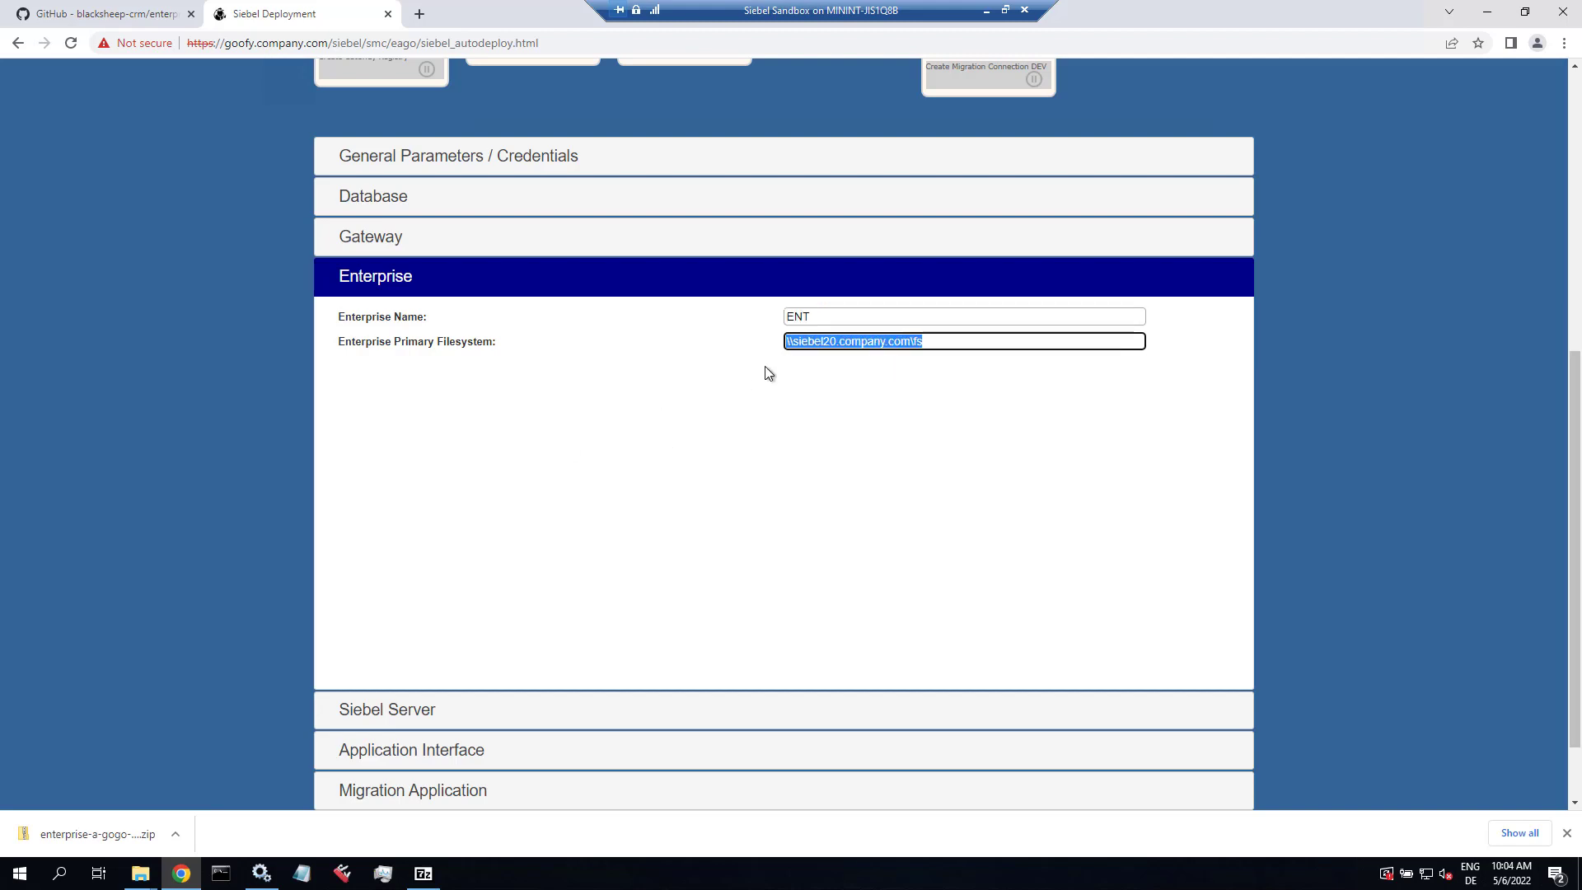
Step: Open the Properties of the fs folder under C:\Siebel
left_click(139, 876)
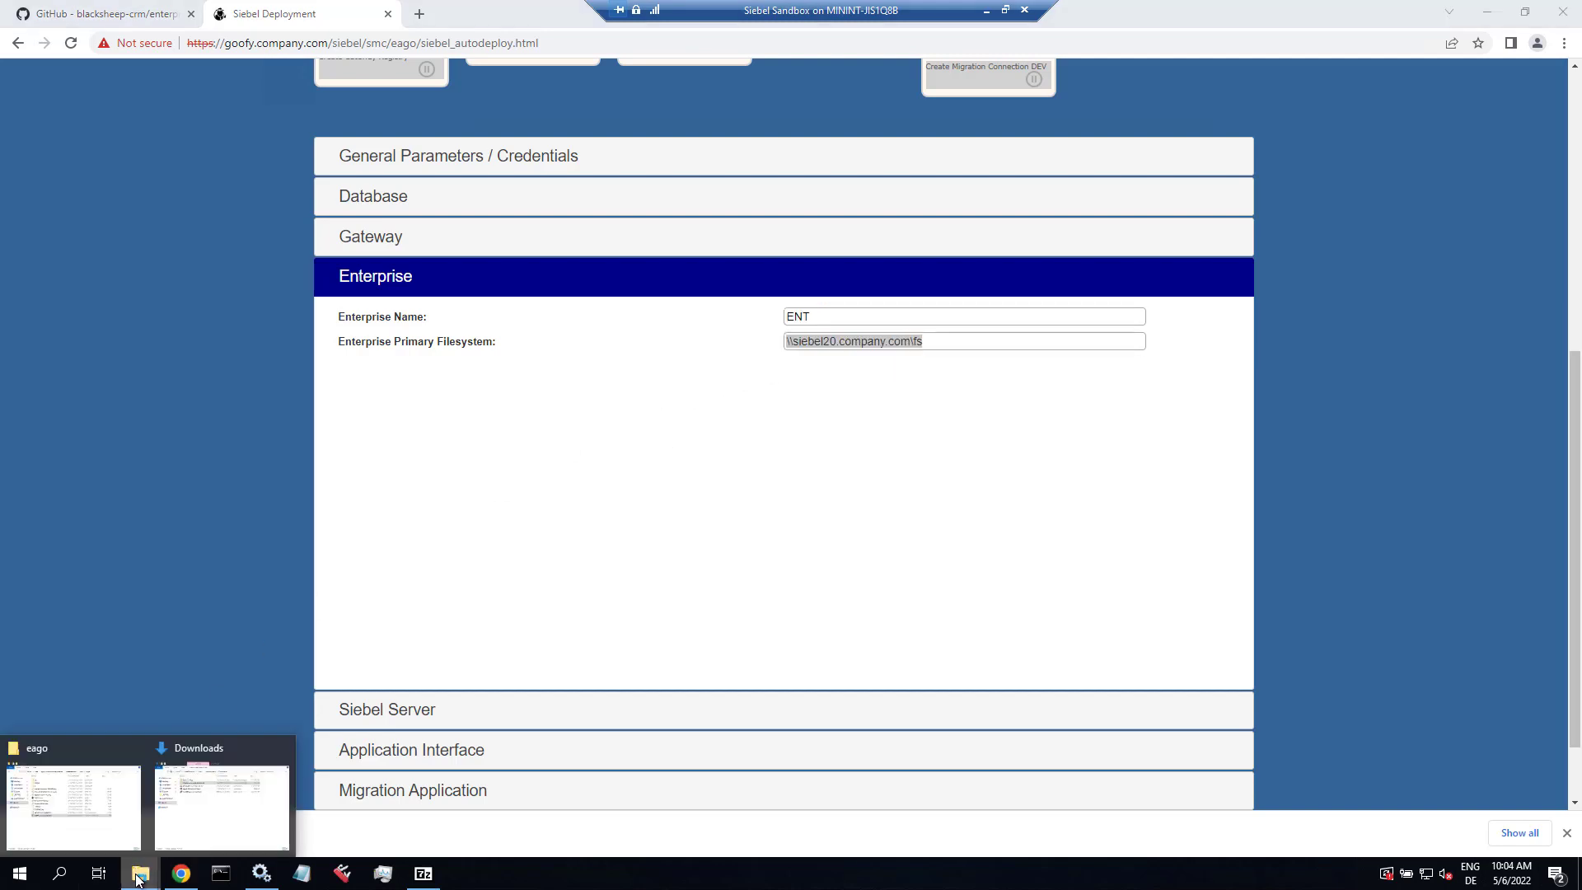
left_click(122, 815)
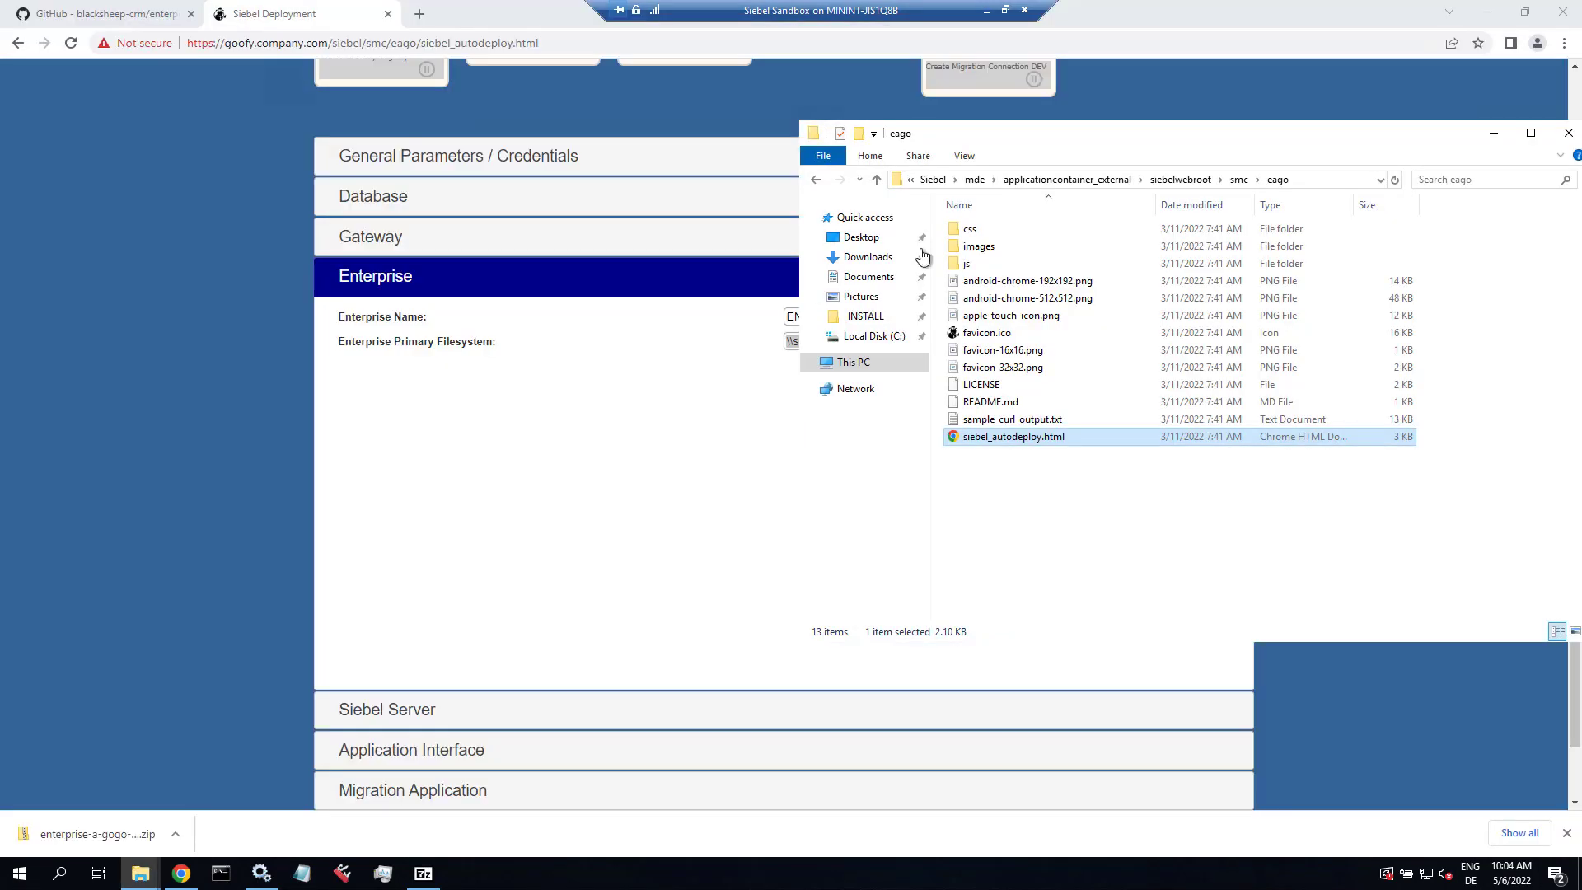
left_click(932, 178)
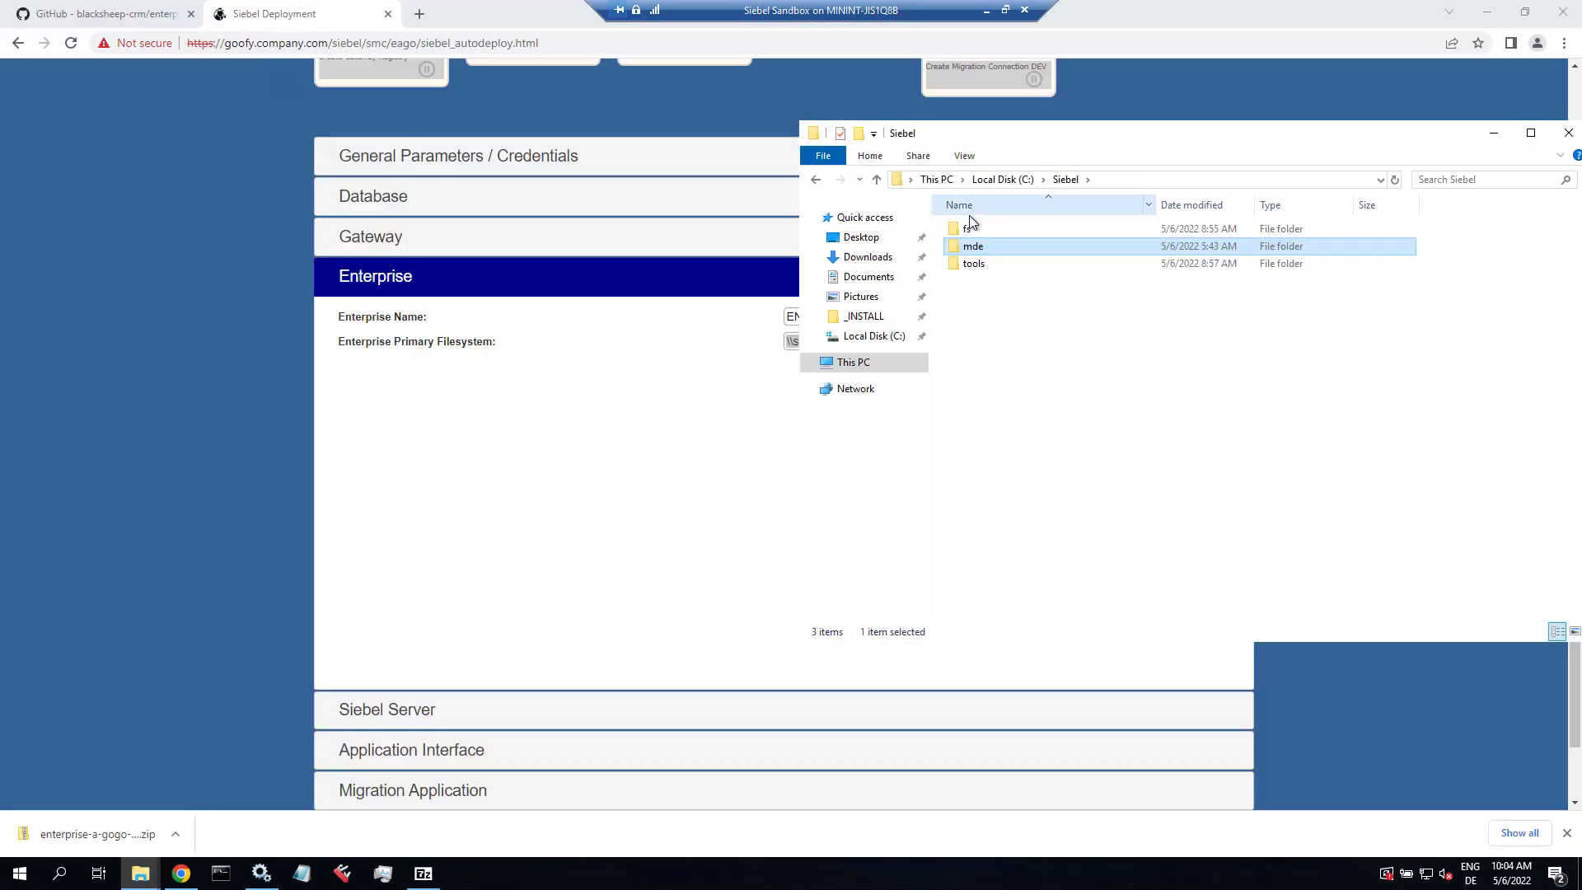
left_click(969, 231)
right_click(968, 231)
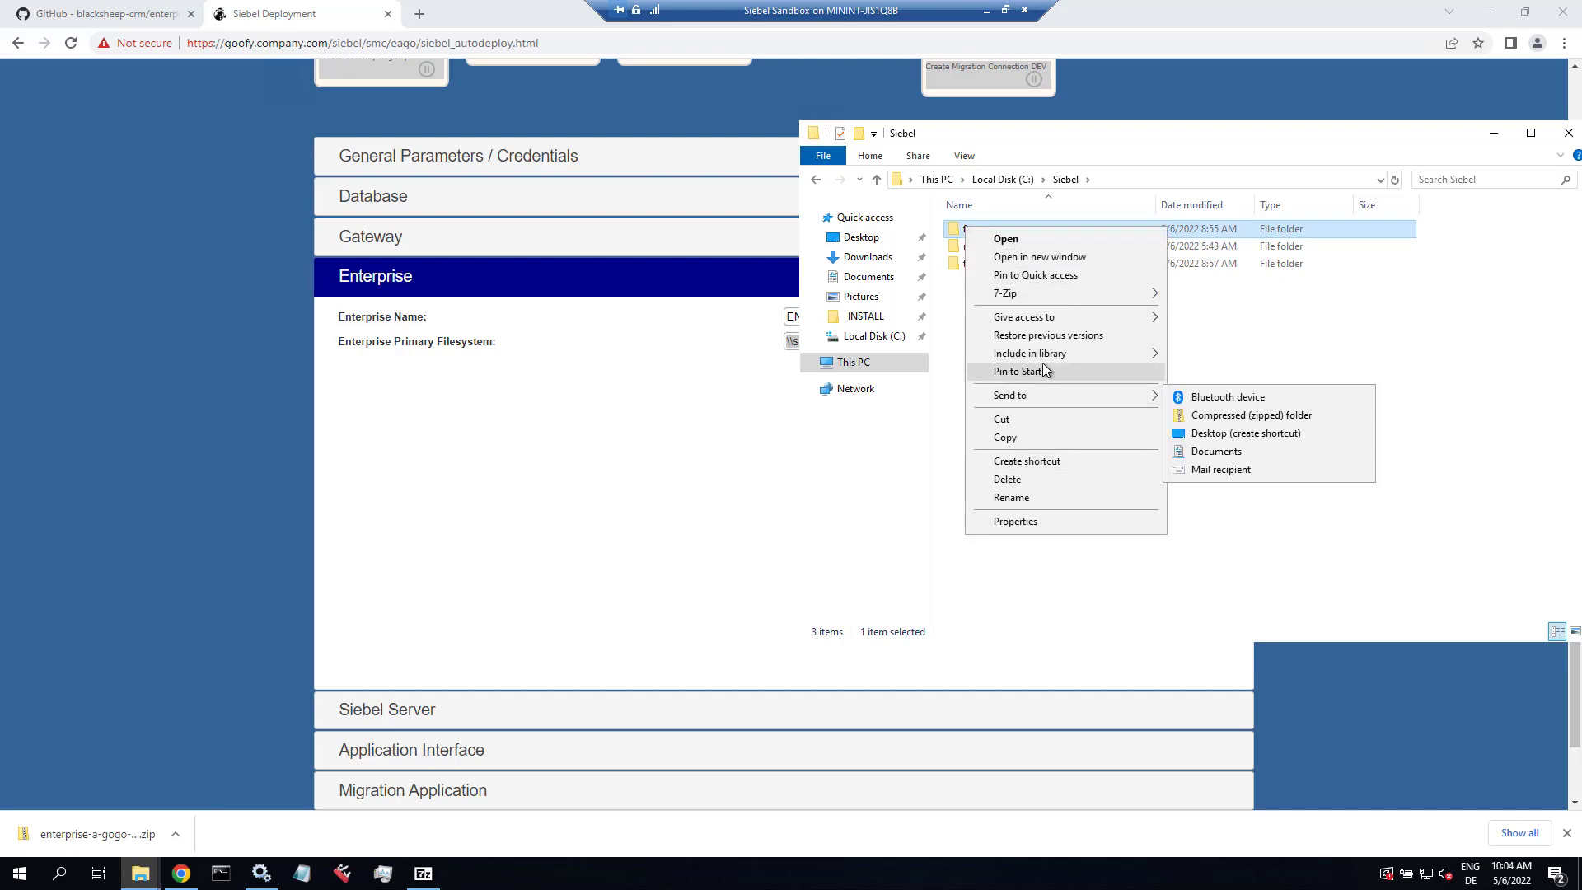
mouse_move(1047, 395)
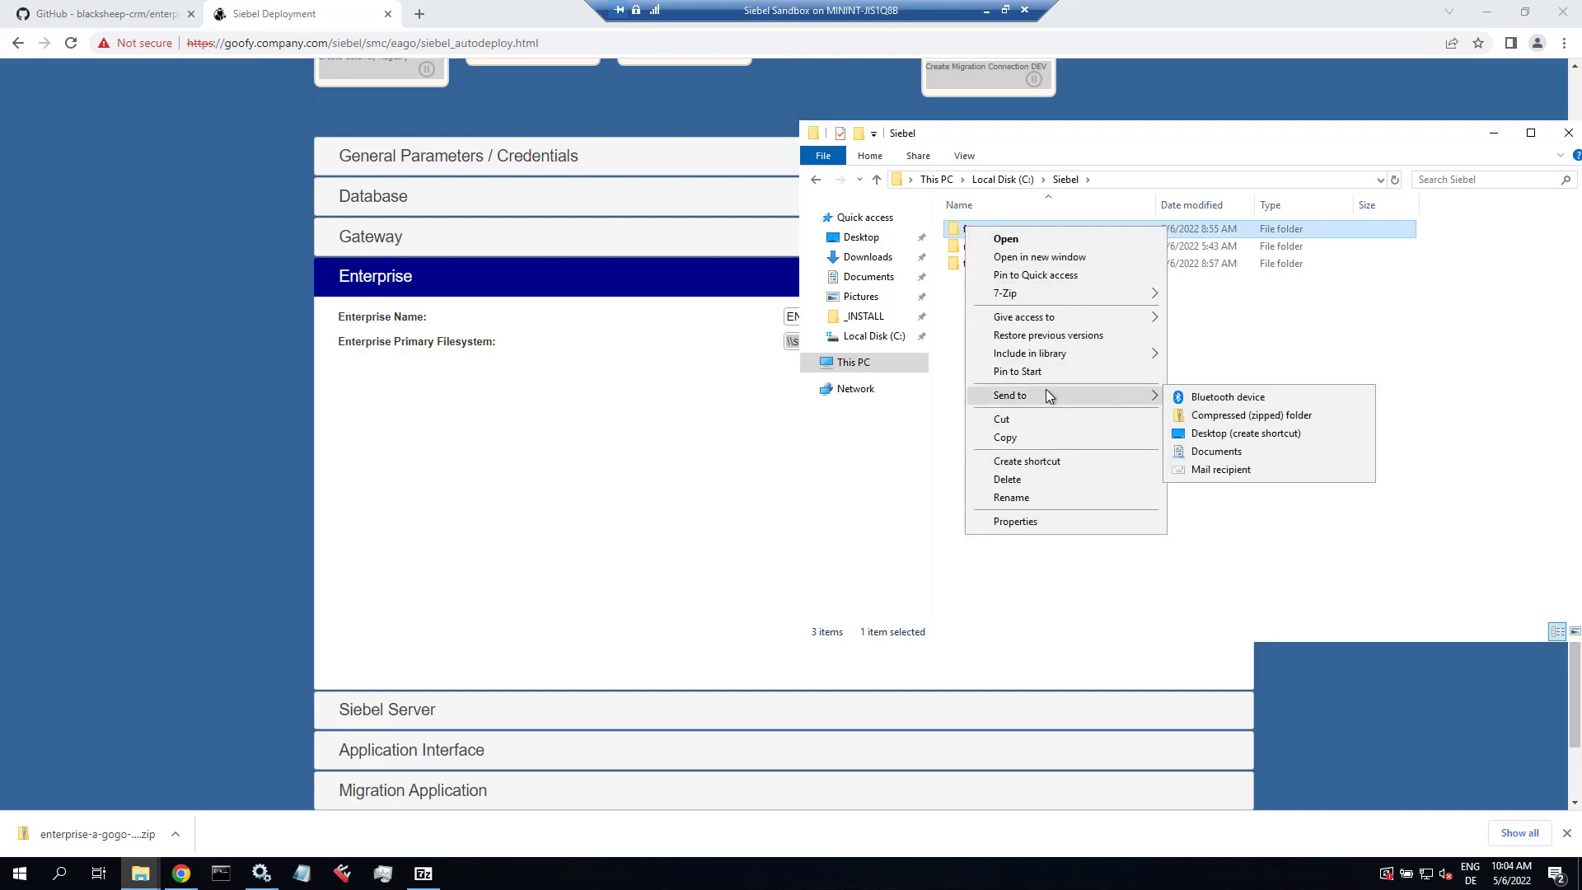
left_click(1039, 521)
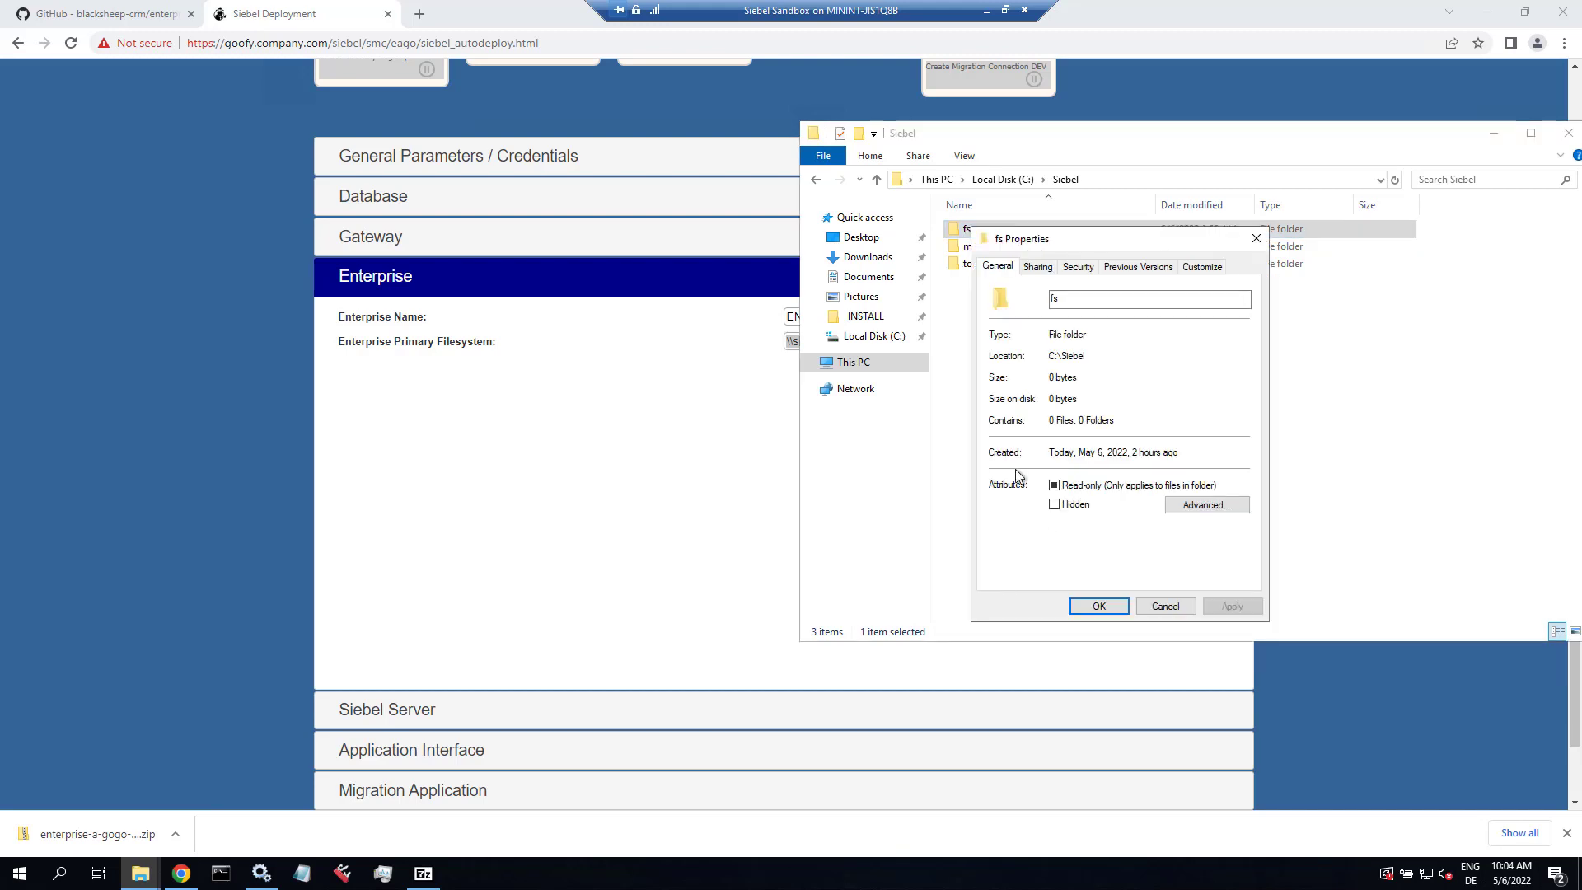
Step: Share the fs folder with Everyone at Read/Write permission
left_click(1038, 267)
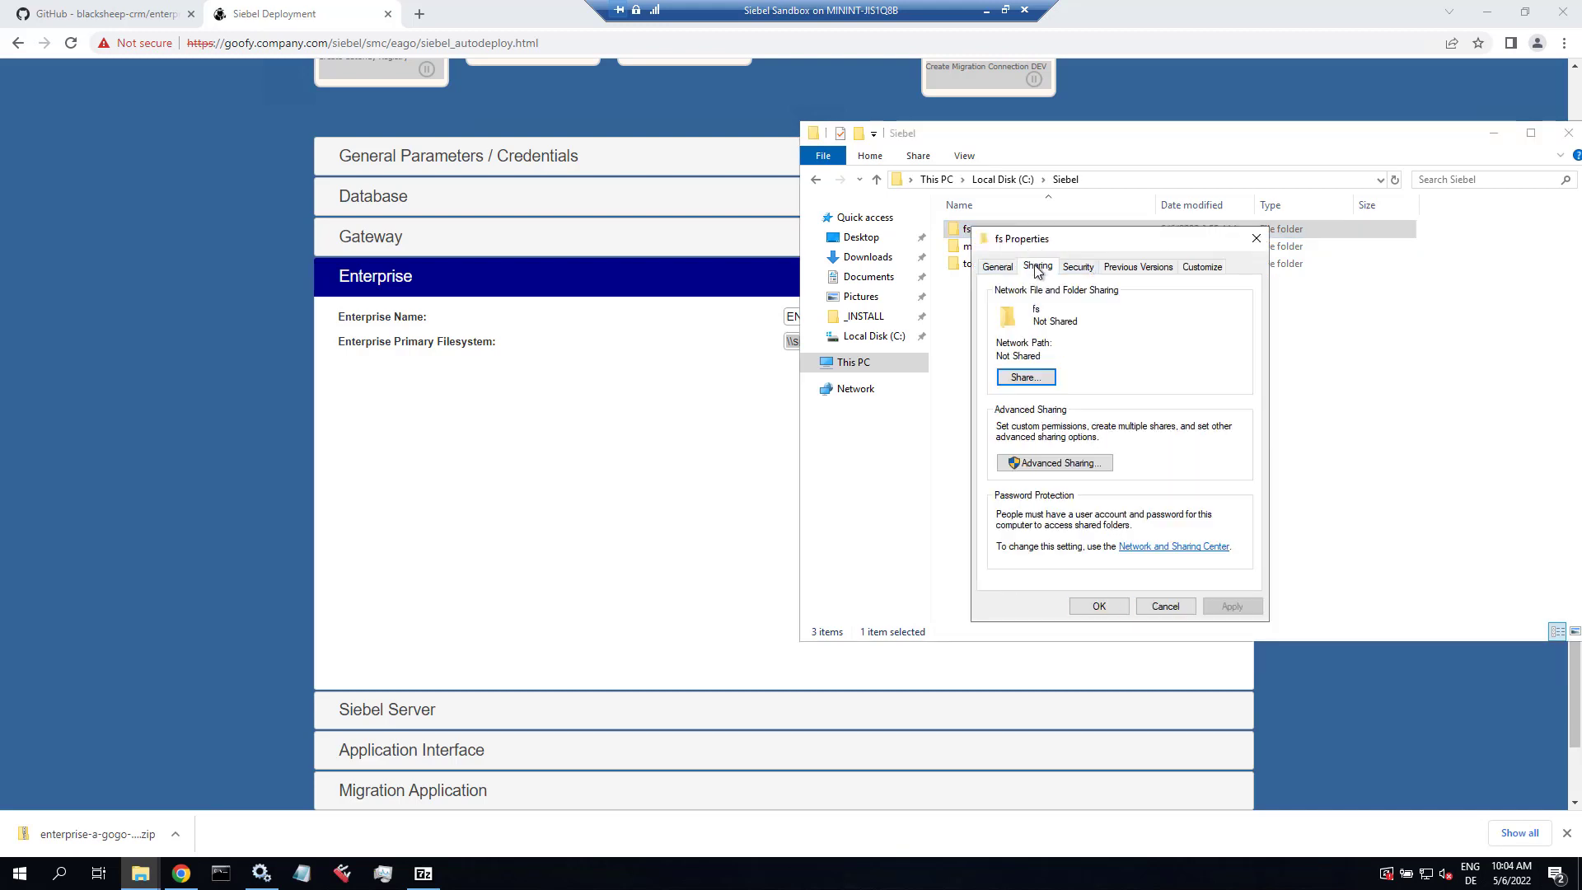
left_click(1042, 379)
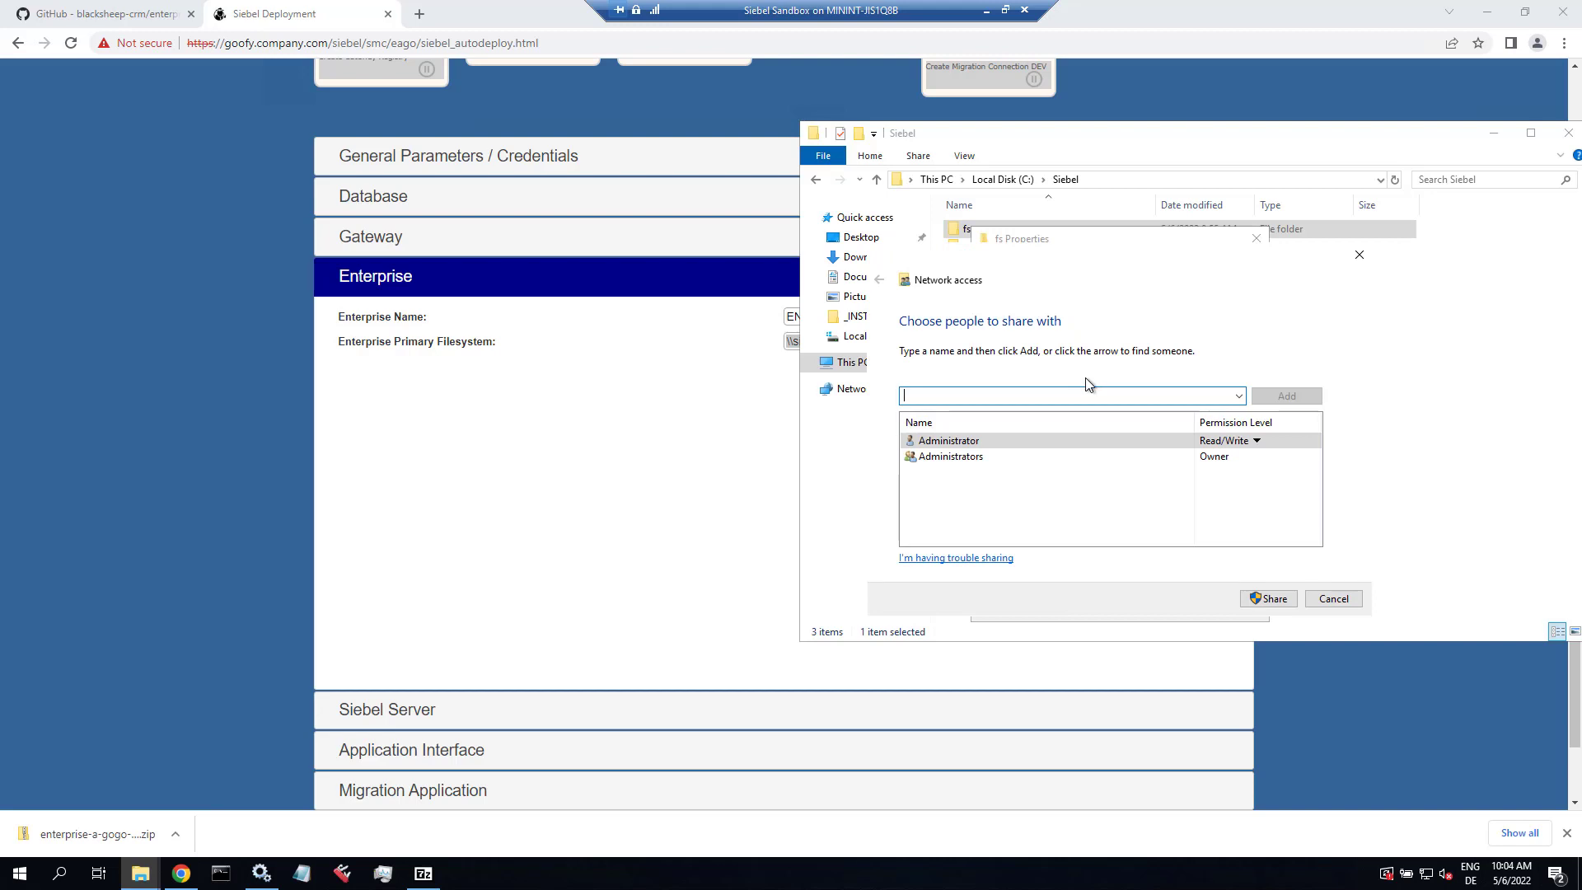
type("Everyone")
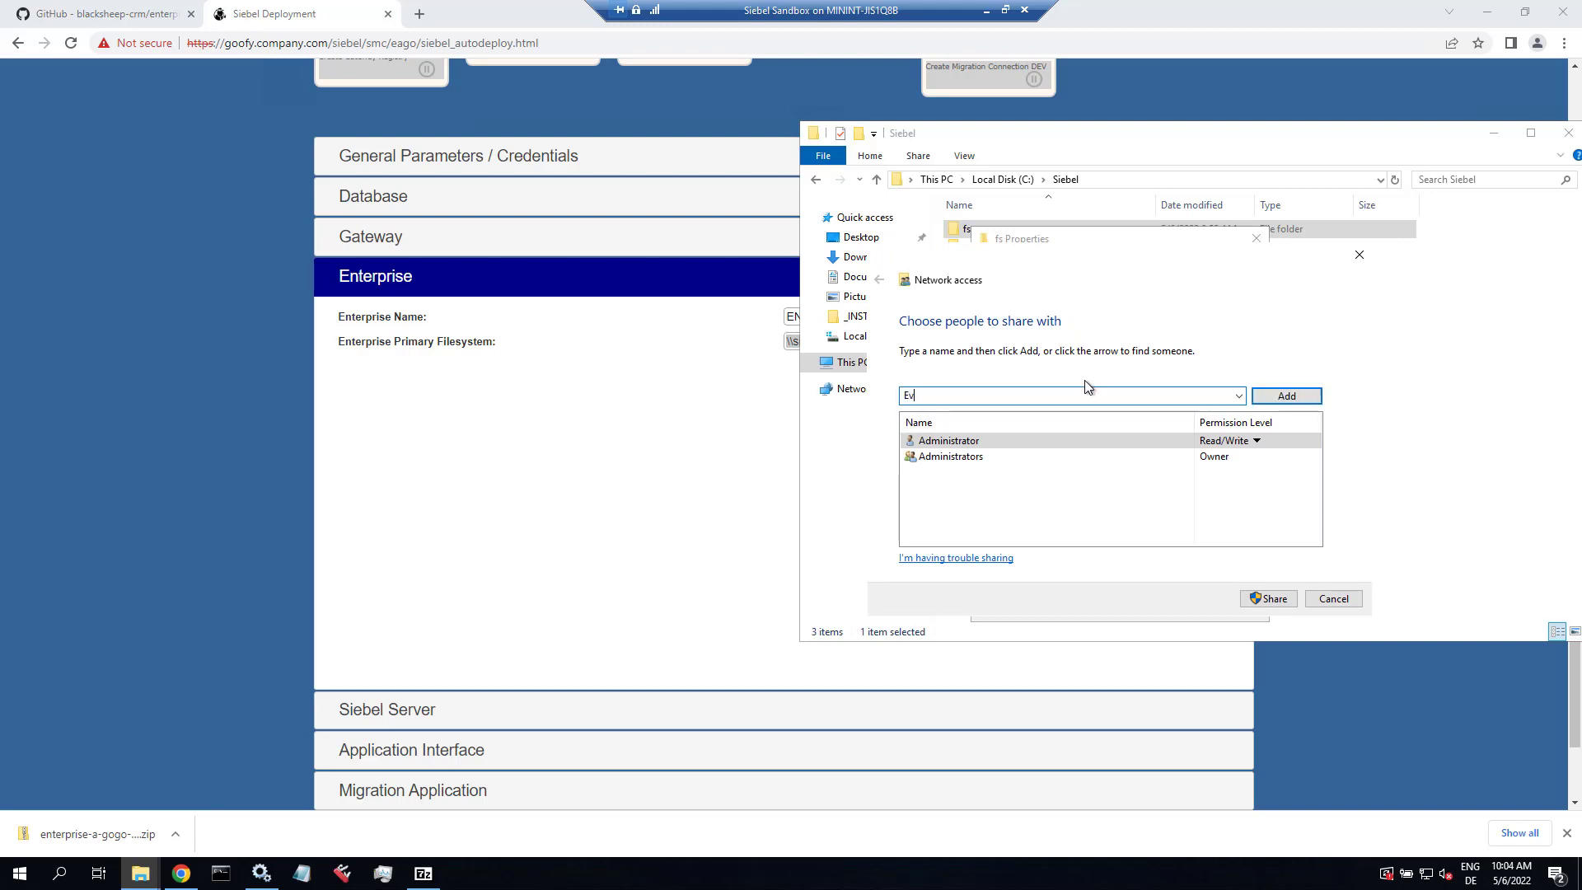
left_click(1287, 396)
left_click(1229, 473)
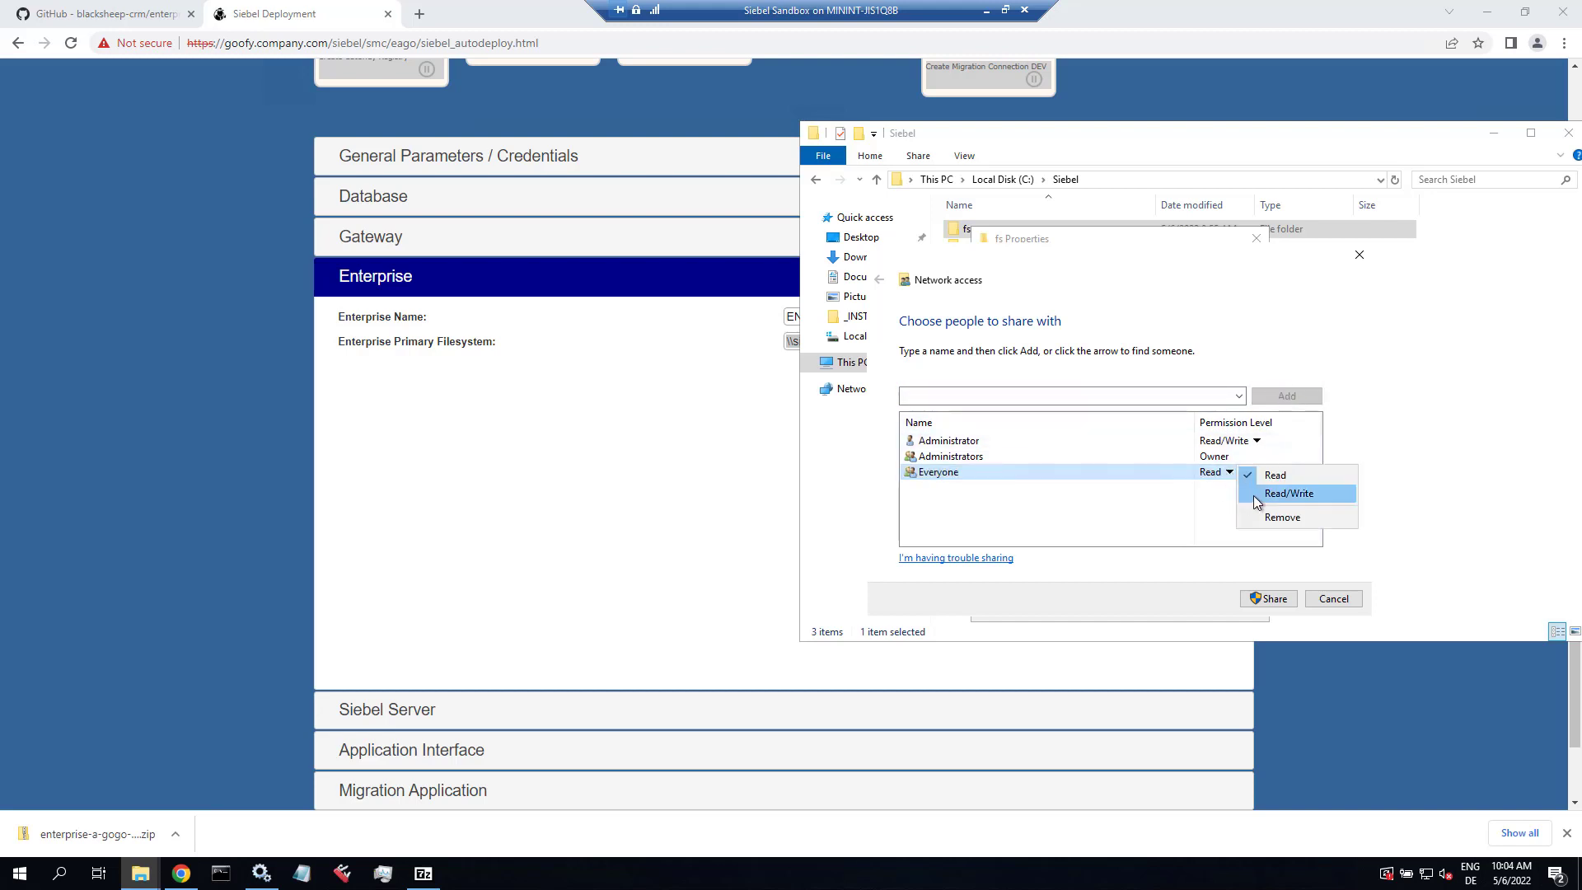
left_click(1253, 495)
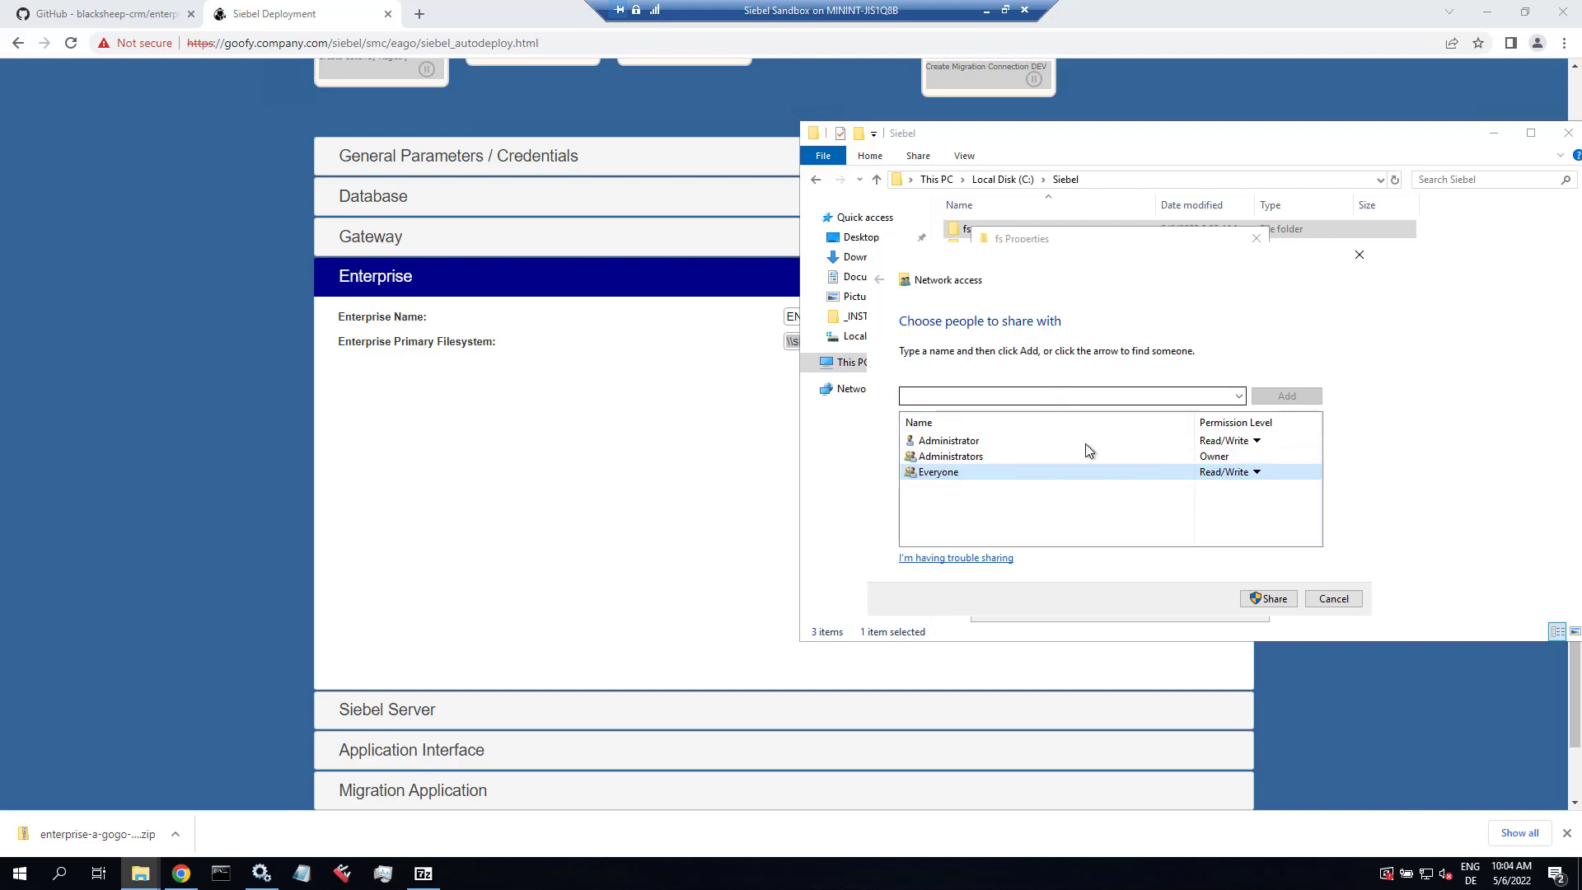
left_click(1265, 598)
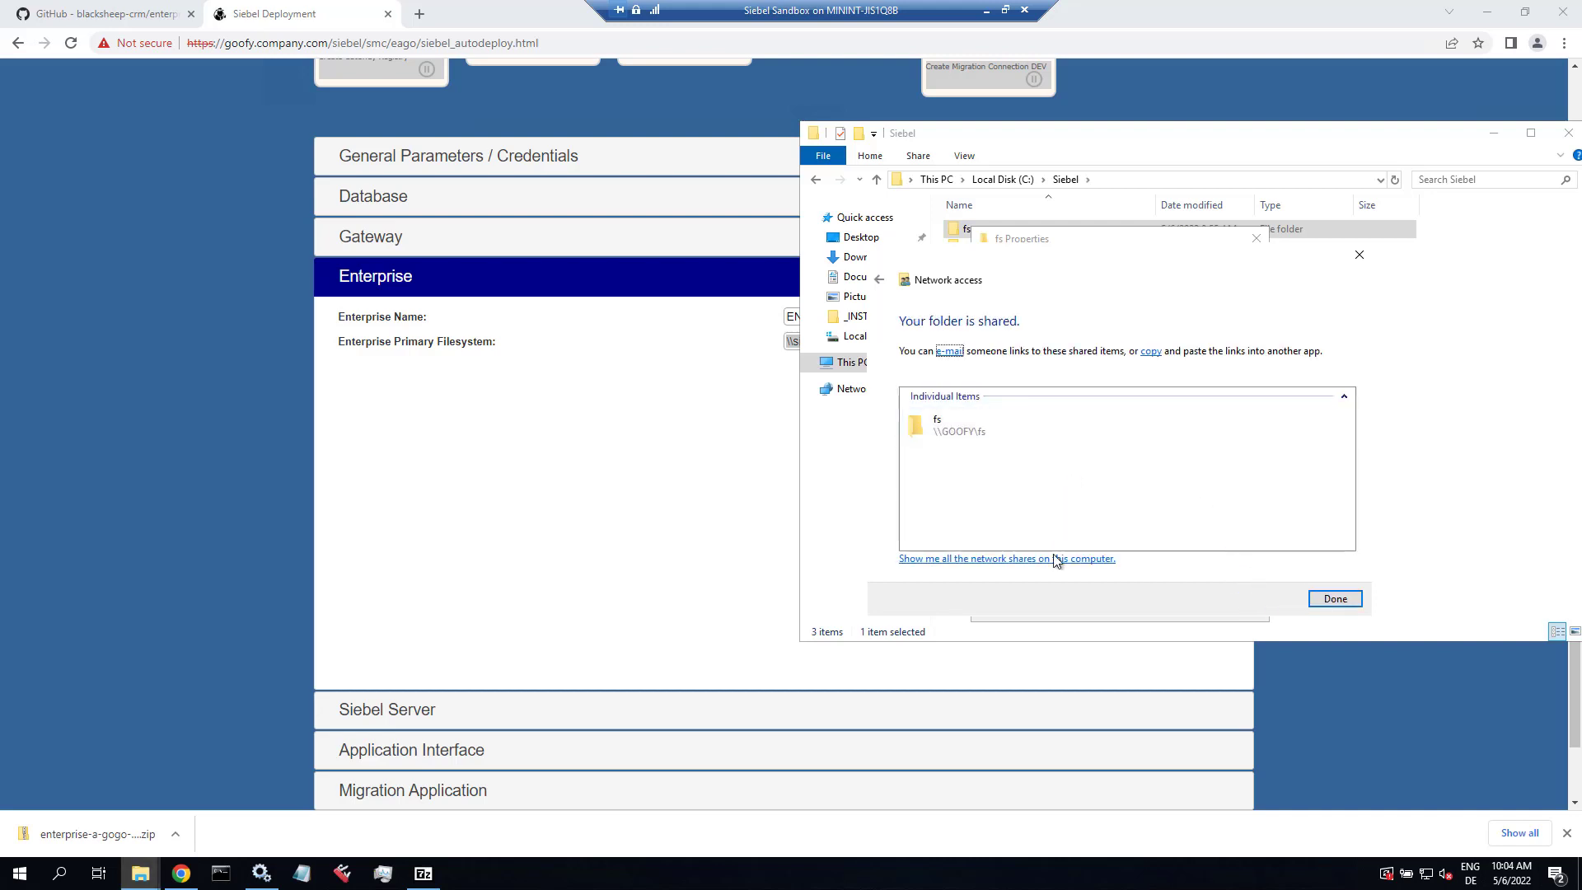
left_click(1334, 598)
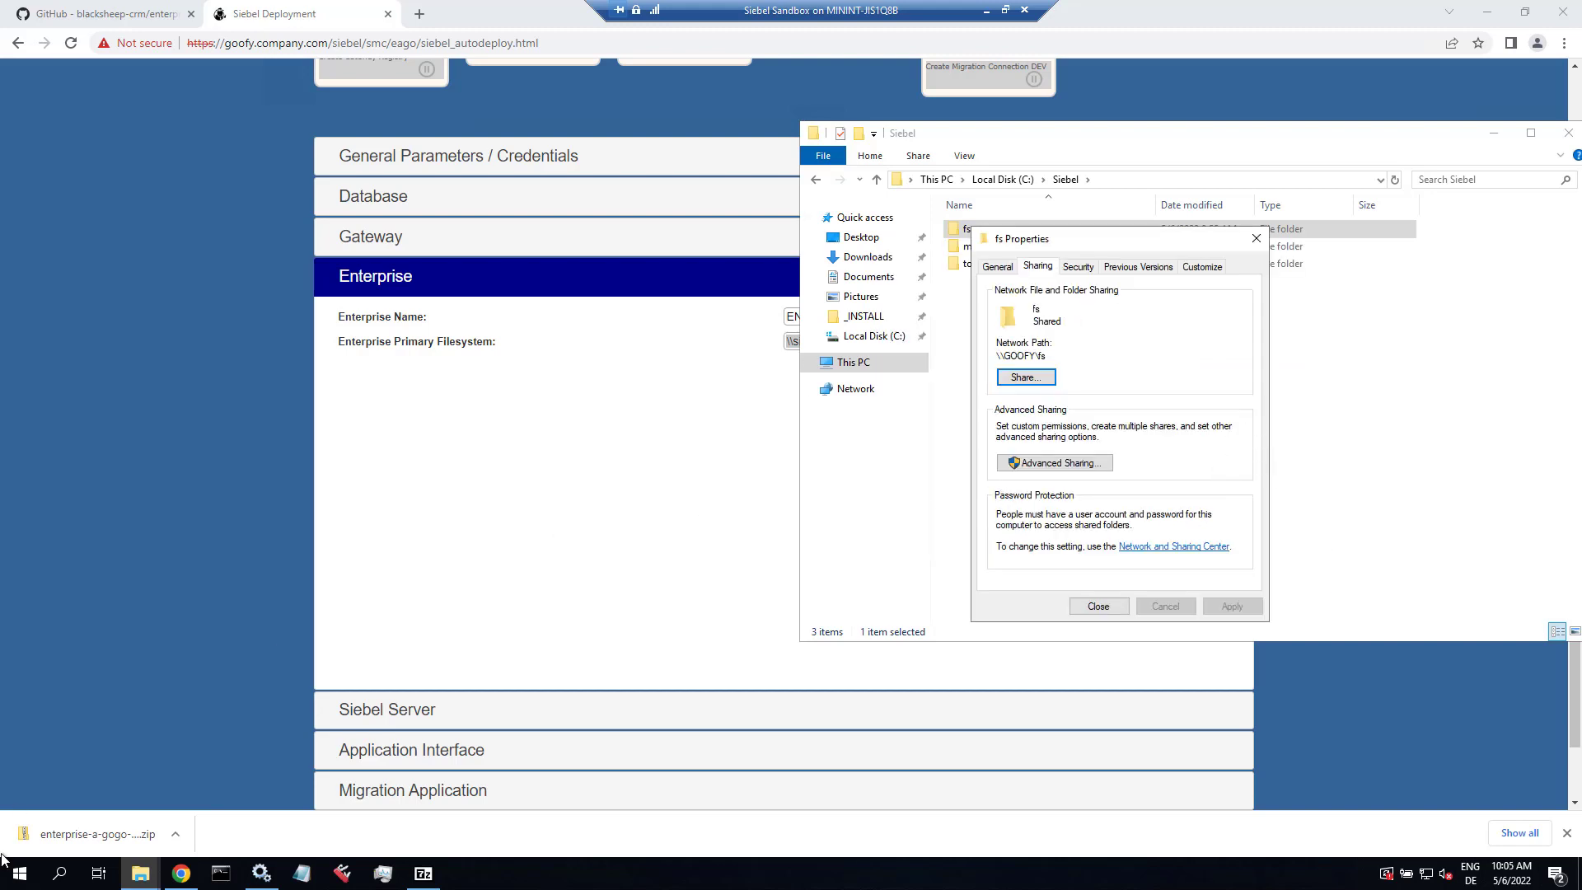
Step: Open \\goofy.company.com\fs from the Run box and confirm the share is empty
left_click(20, 880)
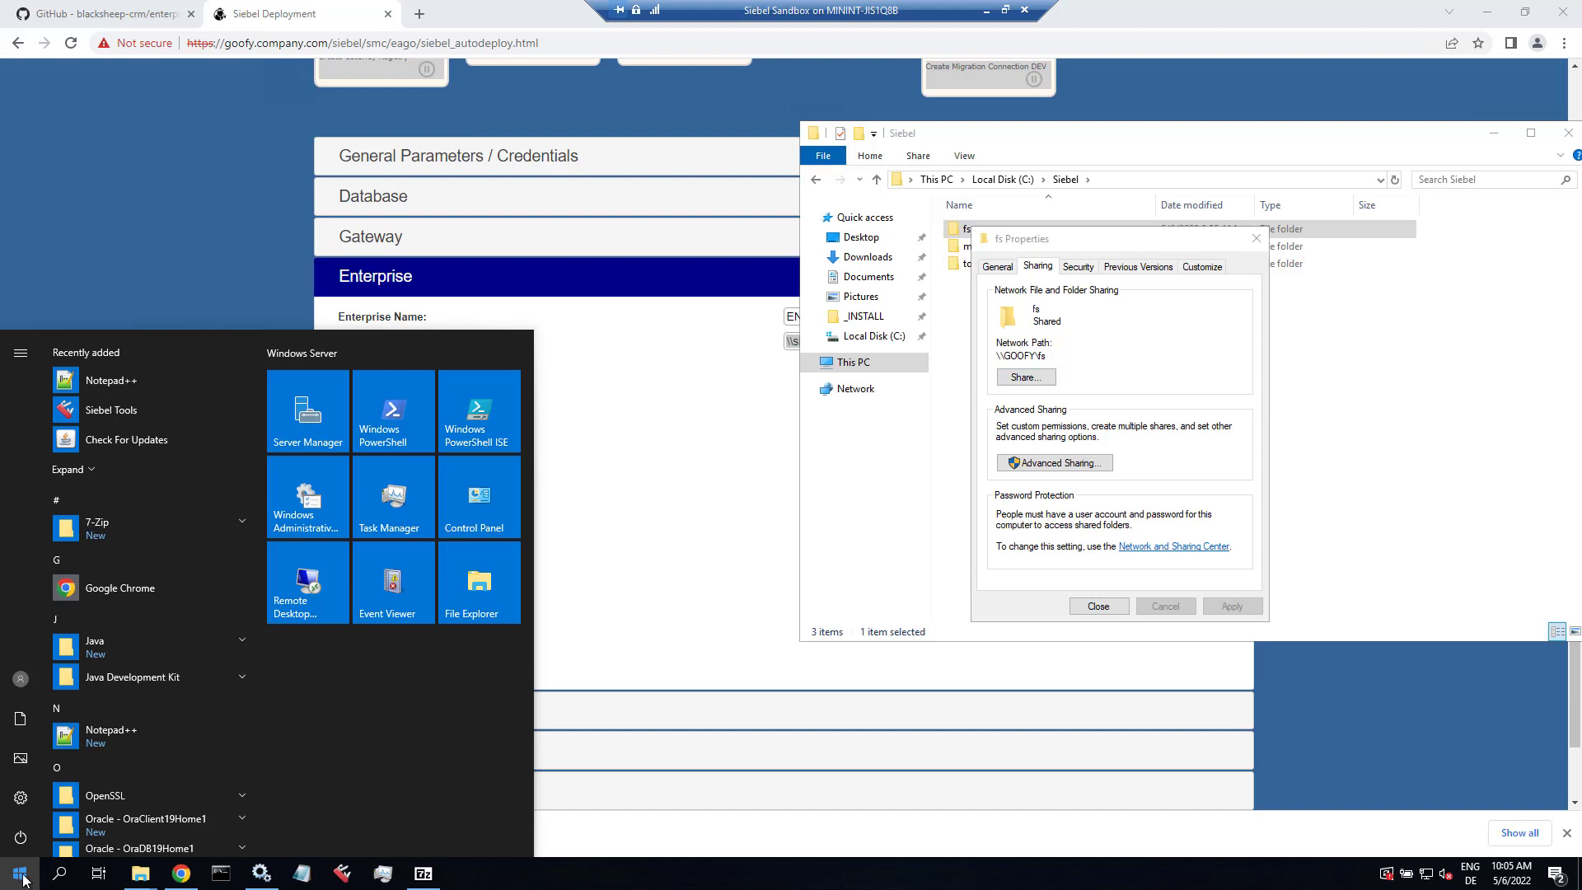
key("super+r")
type("\\")
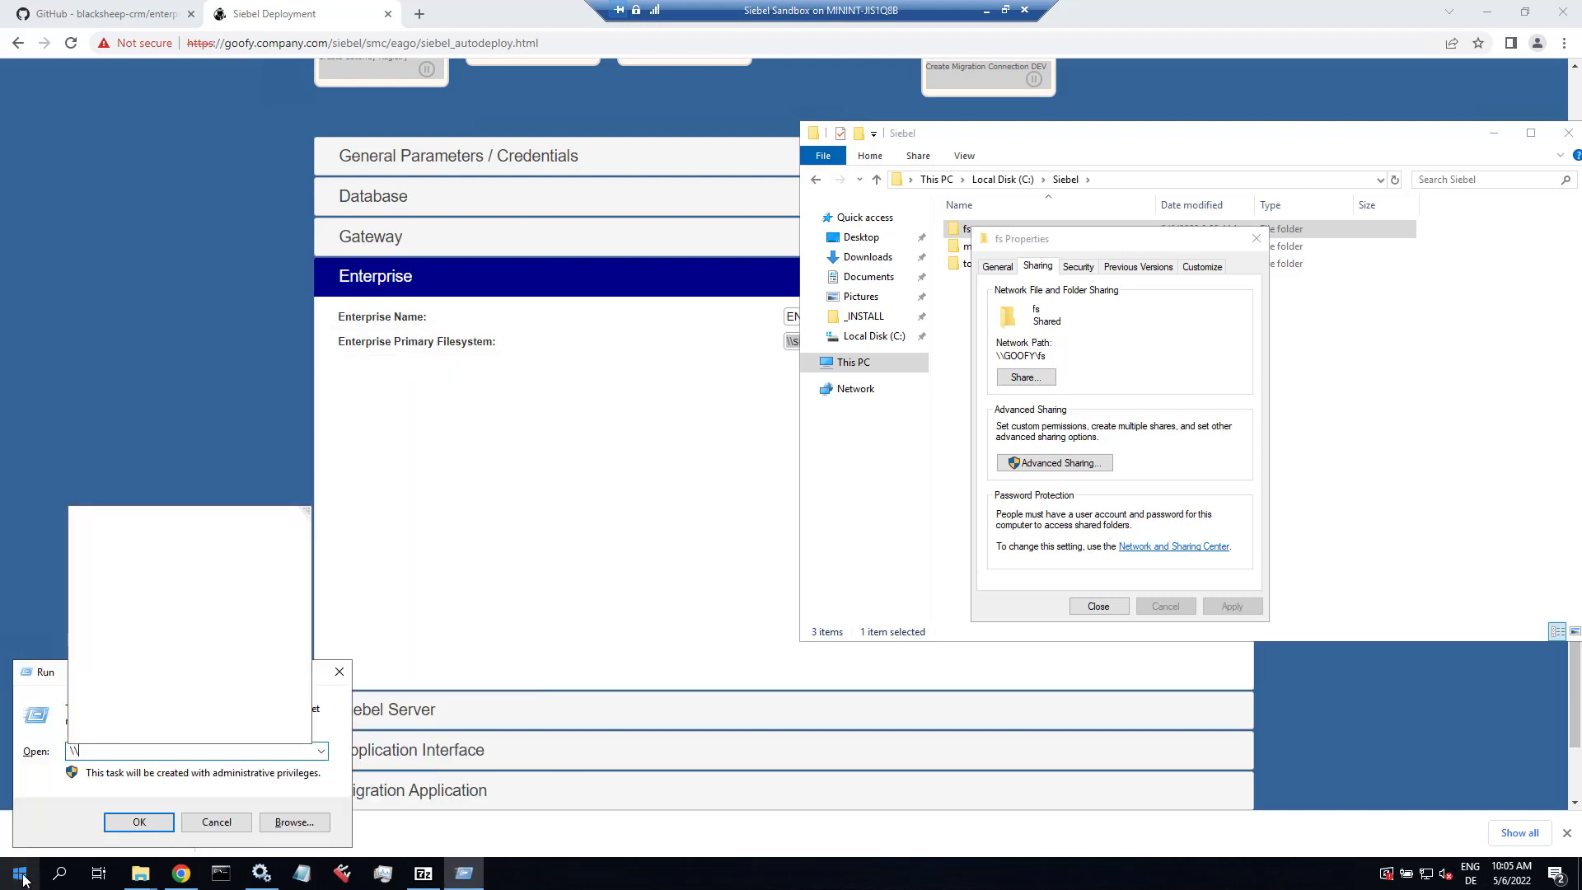
type("goofy.compa")
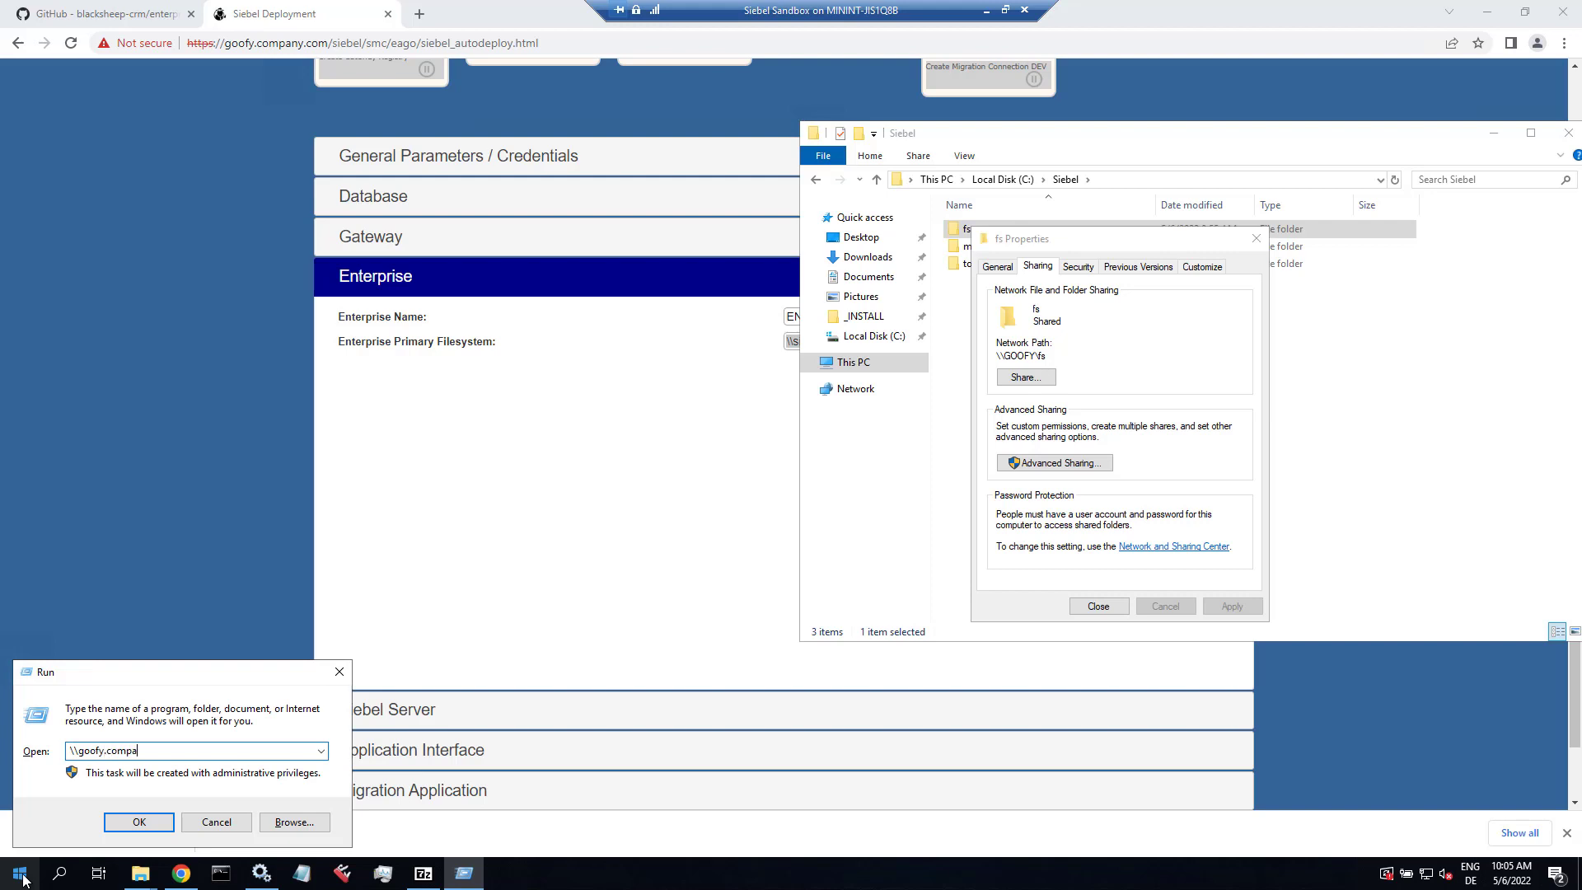
type("ny.com\\fs")
key("Return")
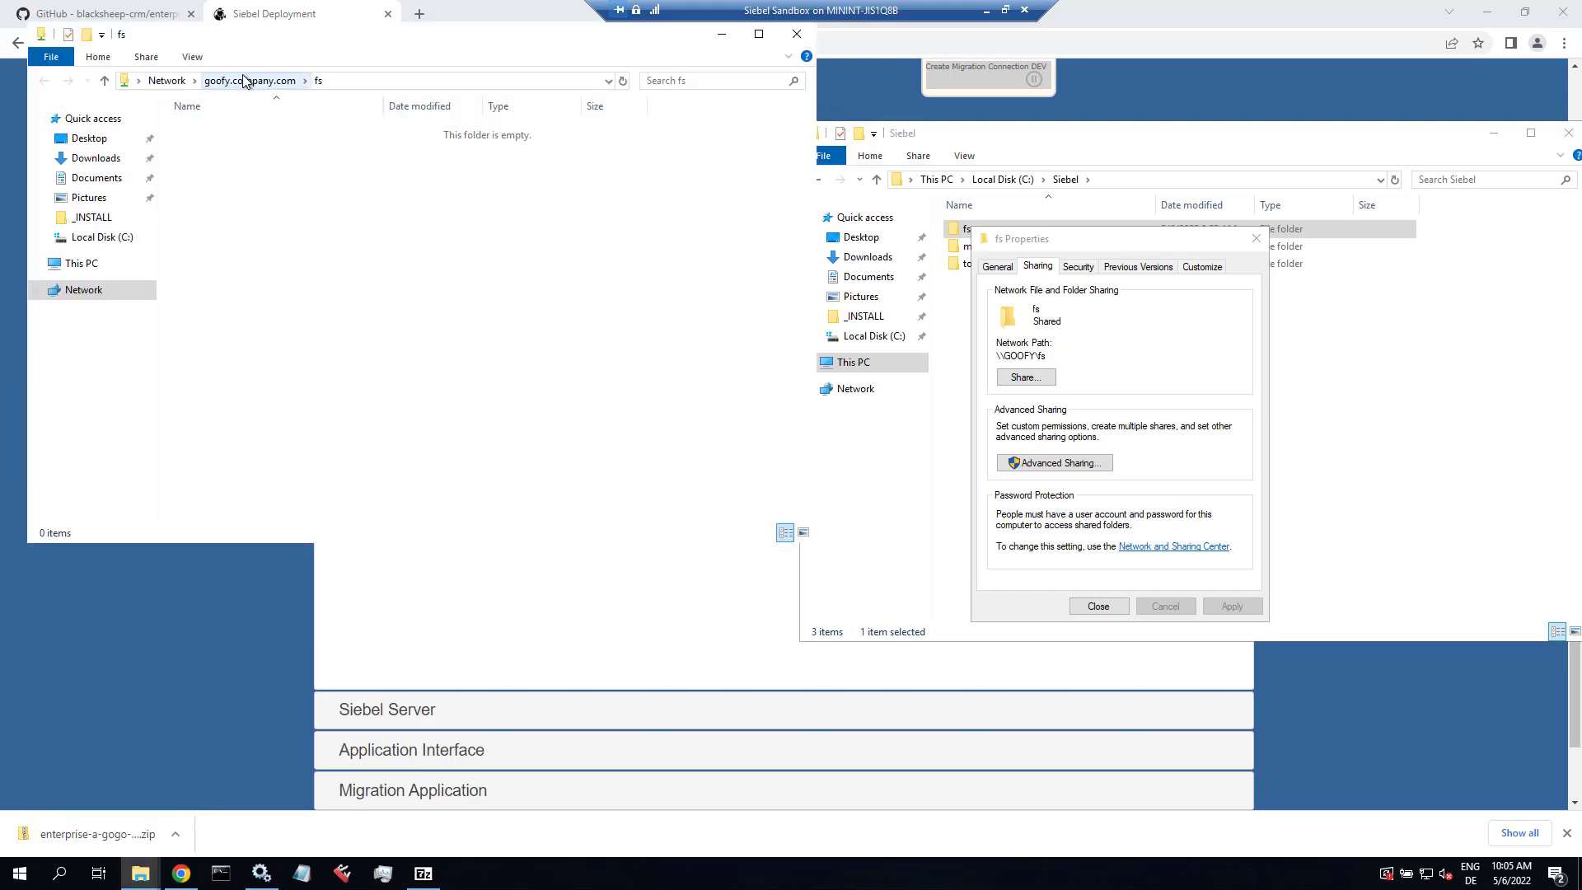
left_click(352, 83)
key("ctrl+c")
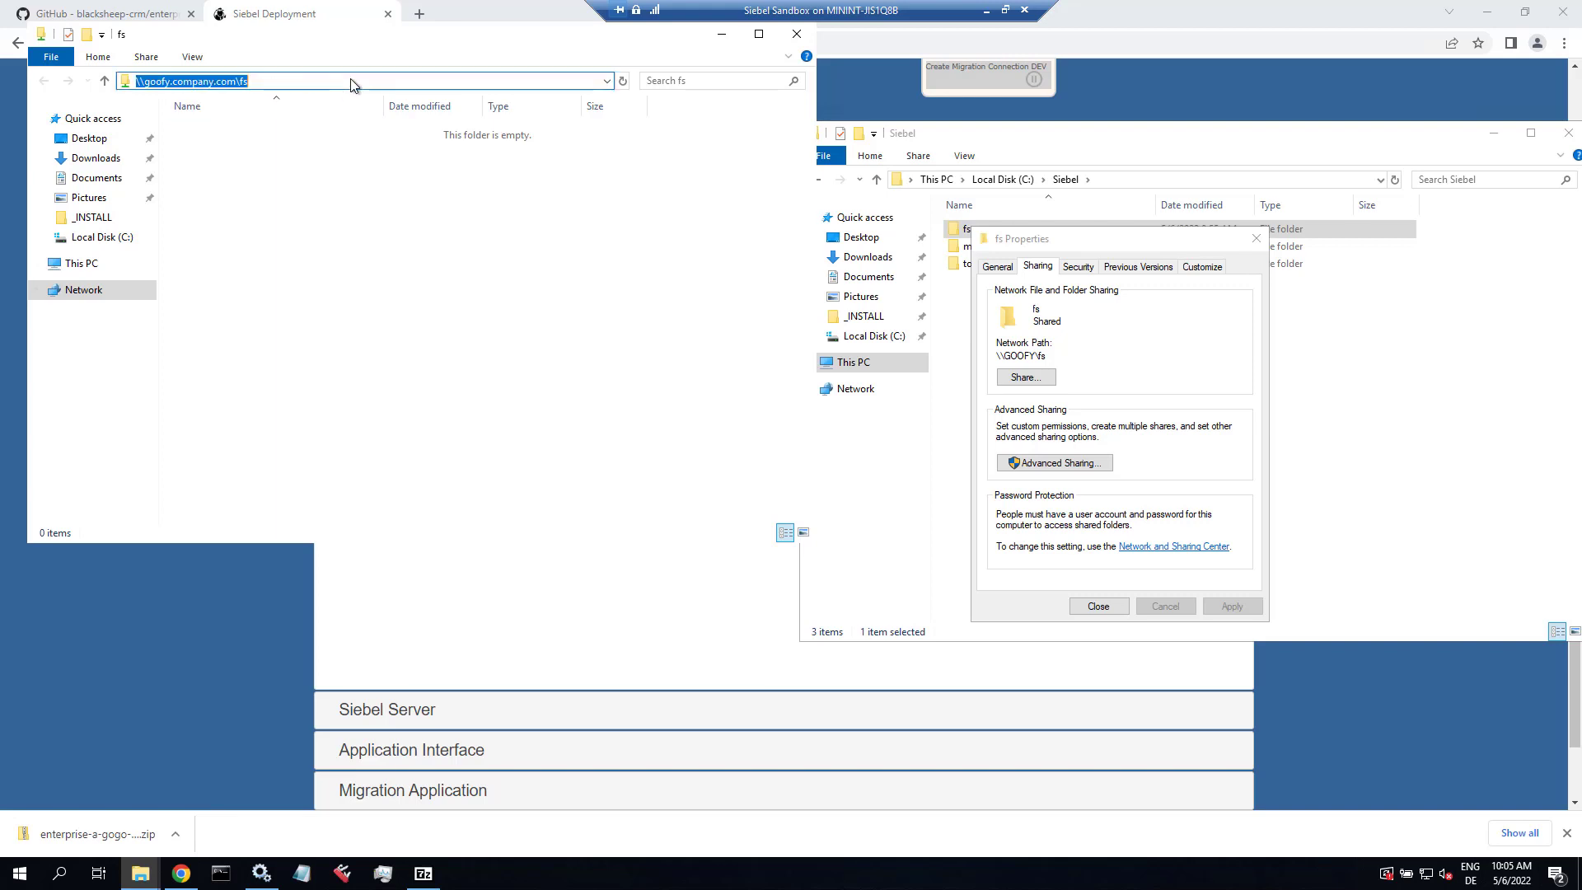
left_click(341, 616)
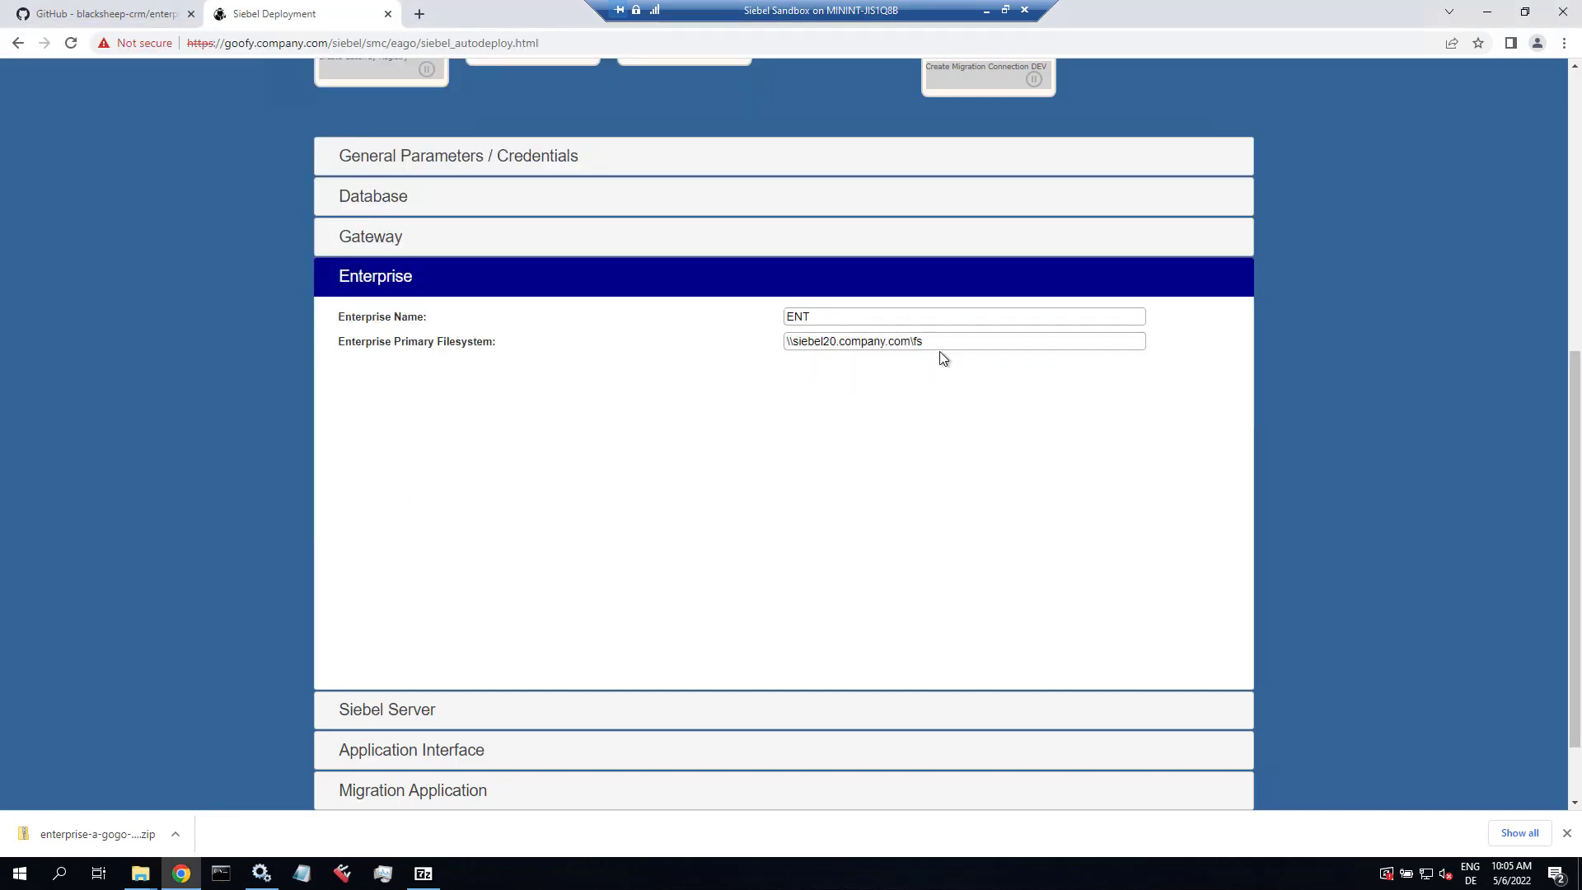
Step: Set Enterprise Primary Filesystem to \\goofy.company.com\fs and Siebel Server Host Name to goofy.company.com
left_click_drag(939, 344, 759, 342)
key("ctrl+v")
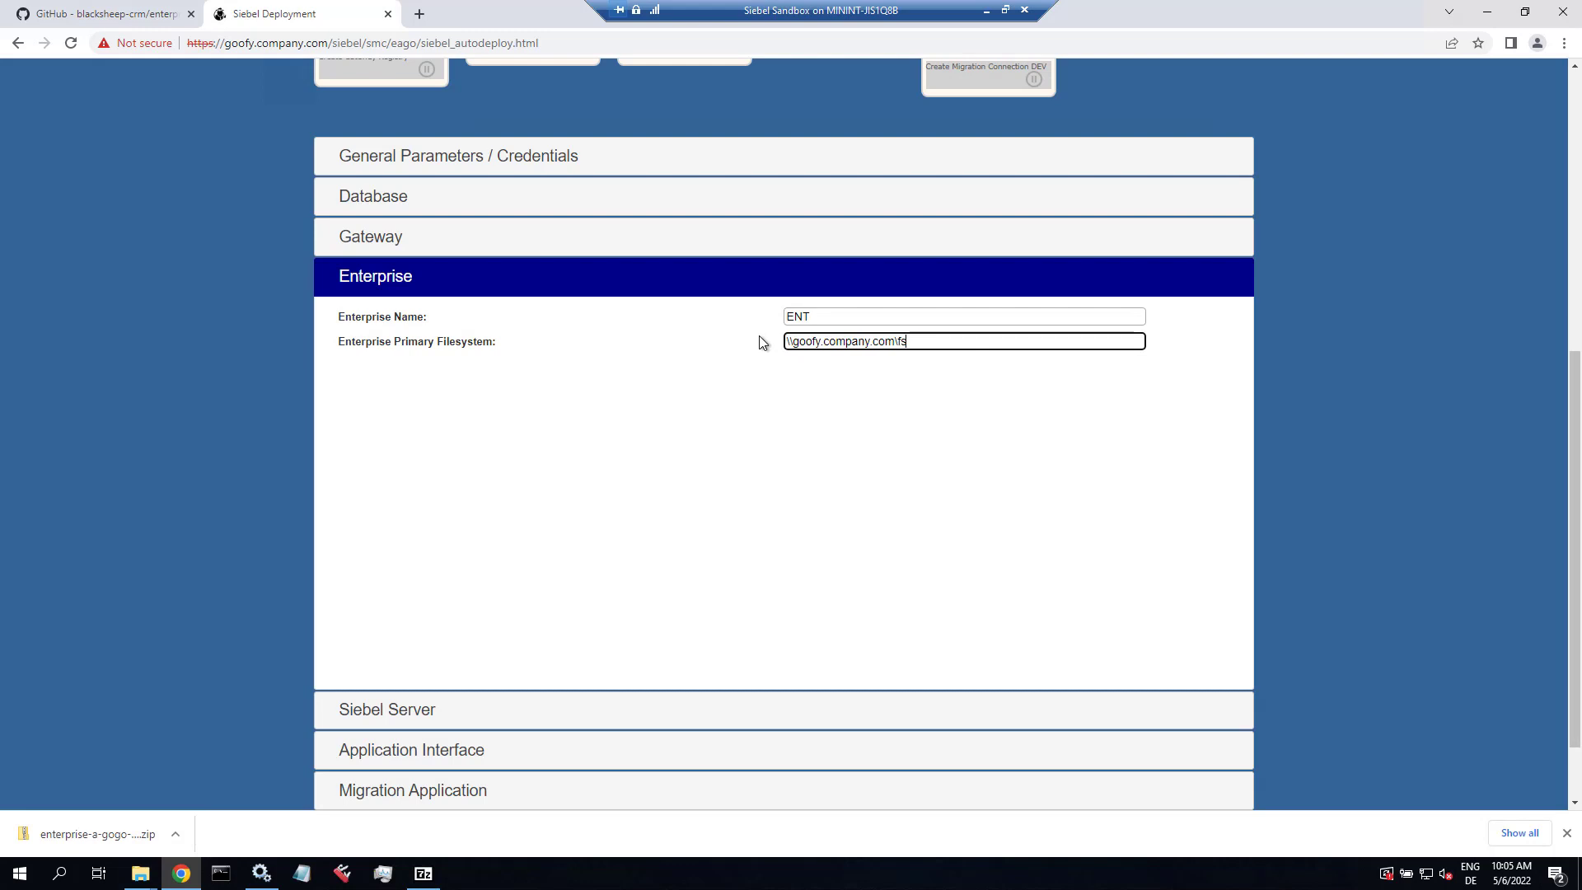
left_click(824, 317)
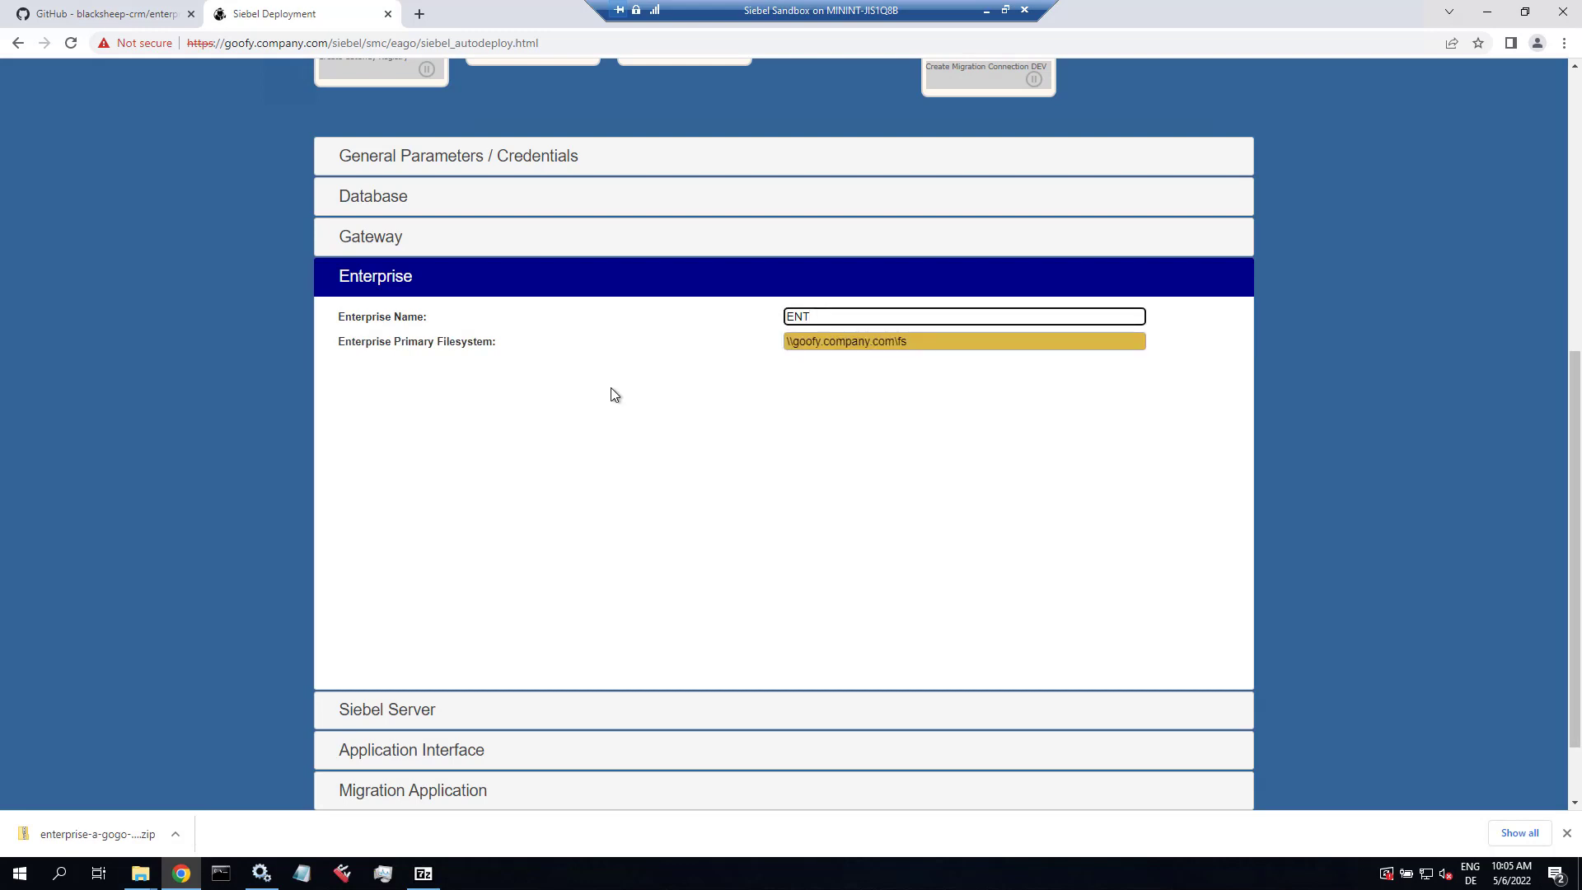
left_click(418, 710)
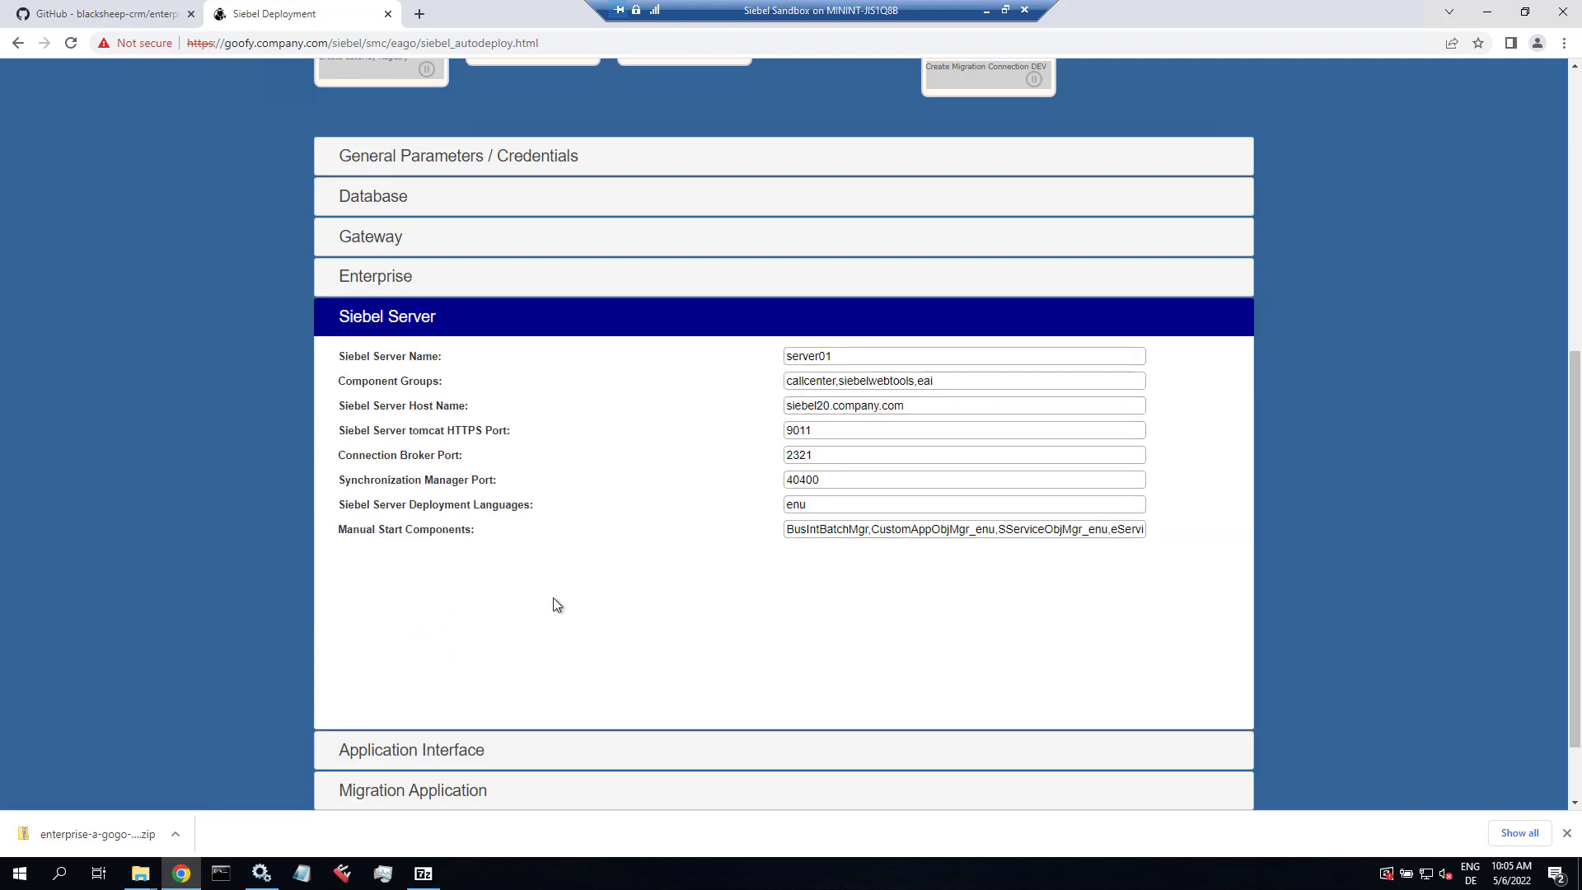
left_click(846, 356)
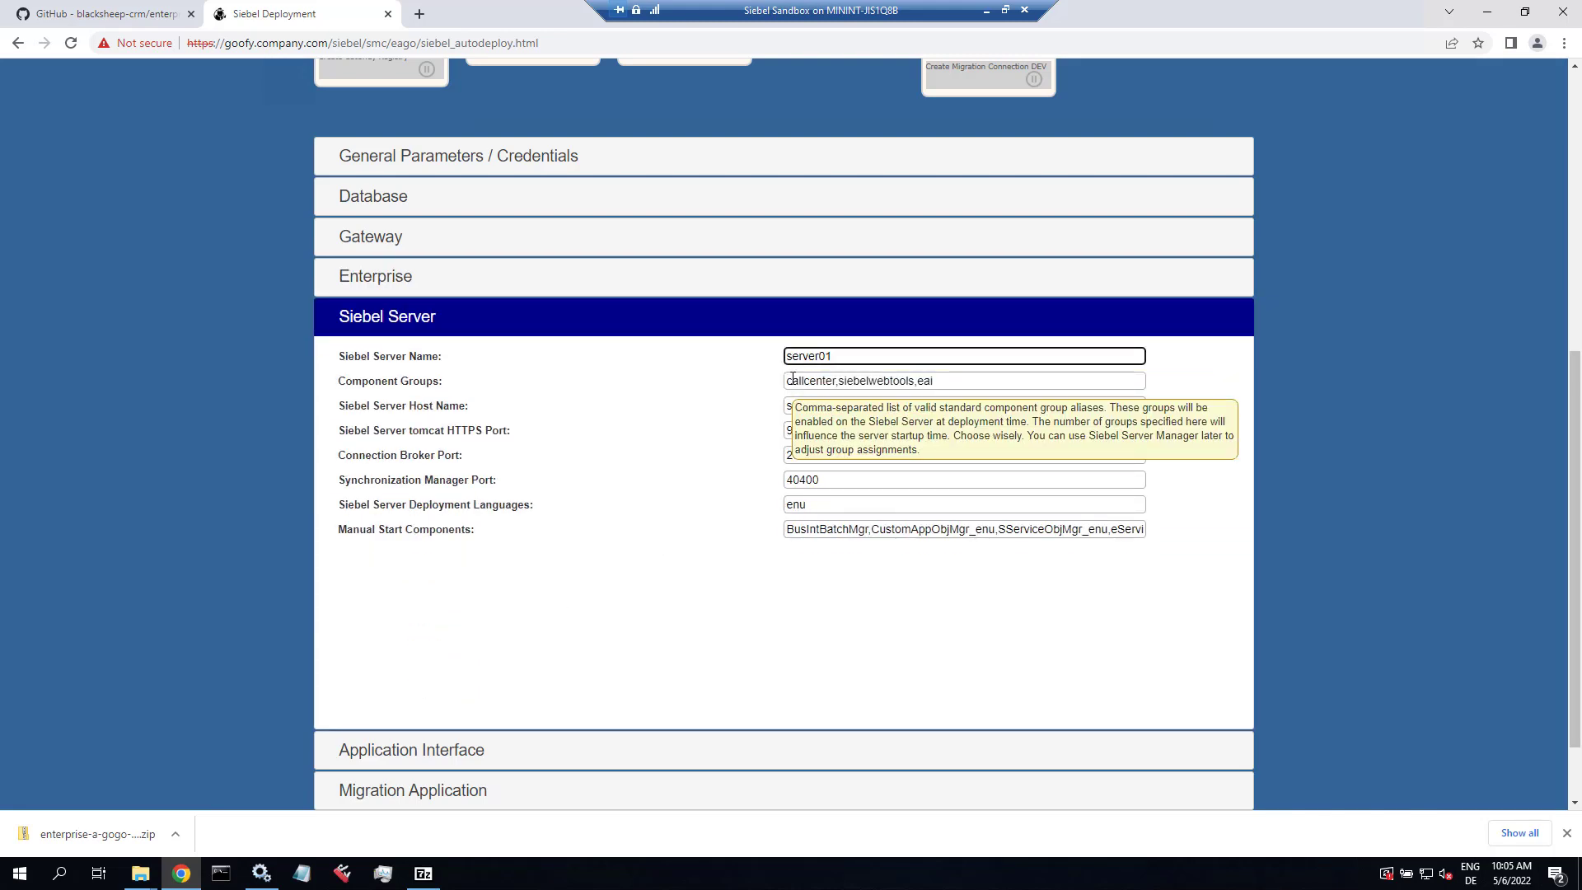
left_click(792, 378)
left_click(789, 406)
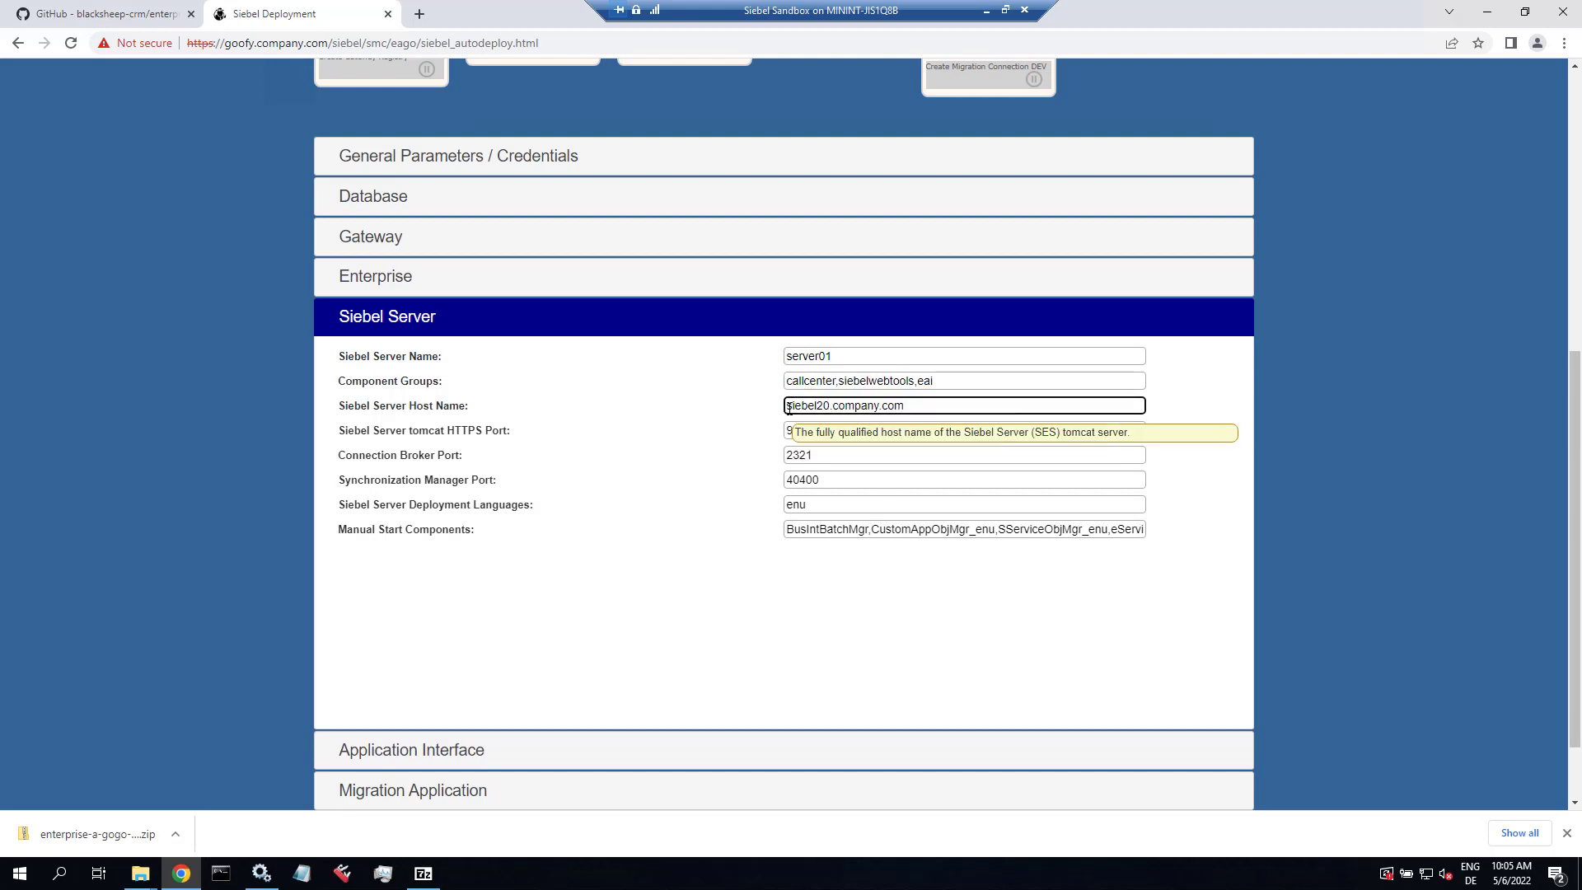
left_click_drag(789, 408, 831, 406)
type("goofy")
key("Tab")
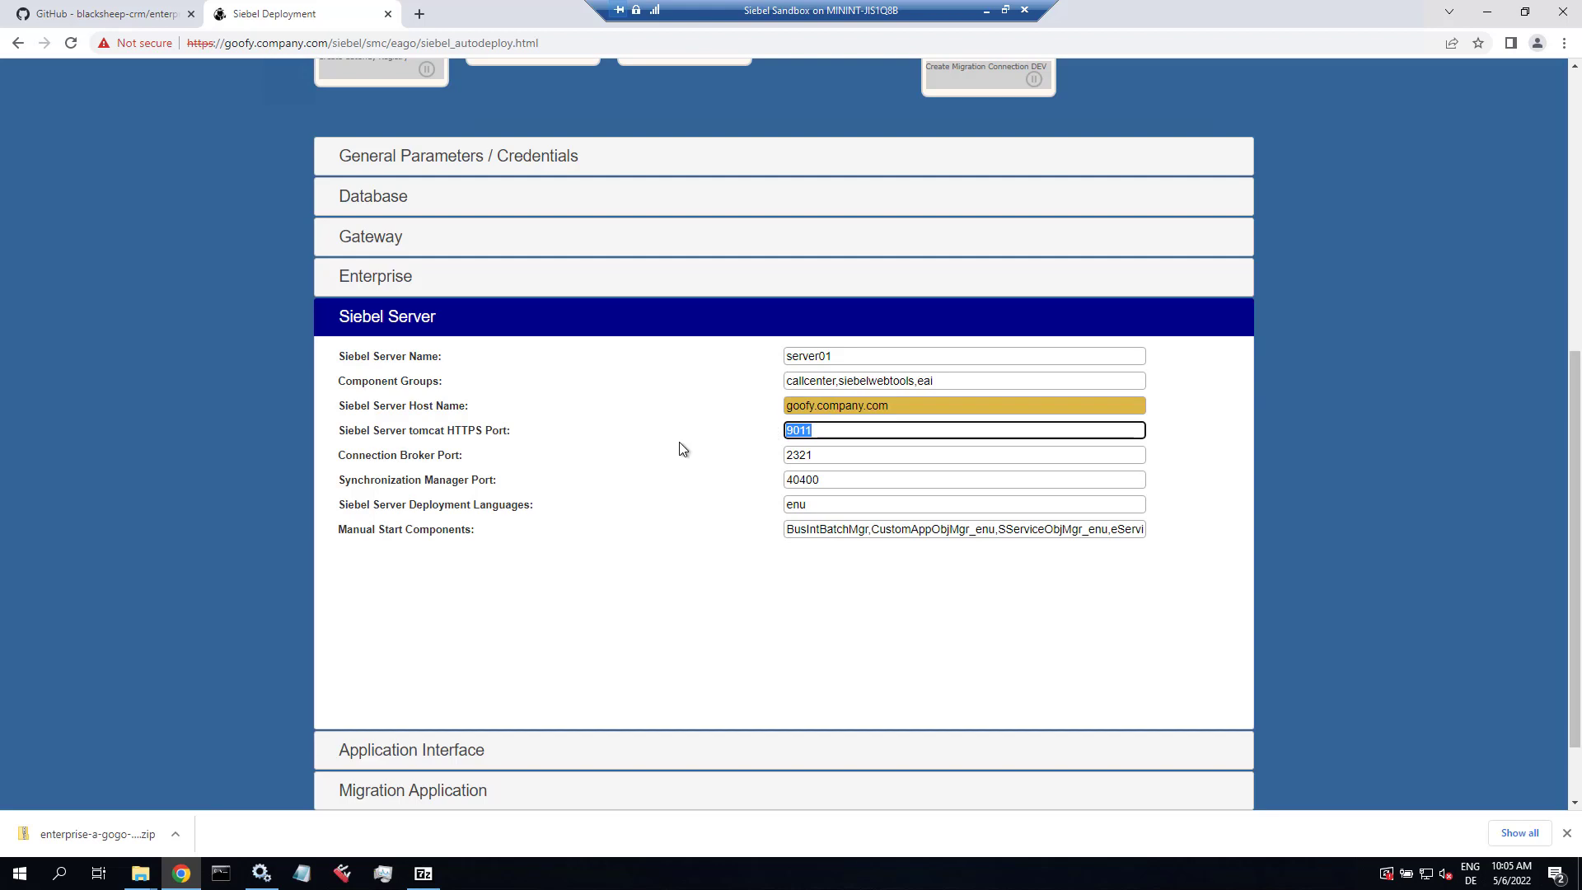
Step: Set deployment languages to deu,enu and select the whole Manual Start Components list
left_click(849, 453)
left_click(841, 479)
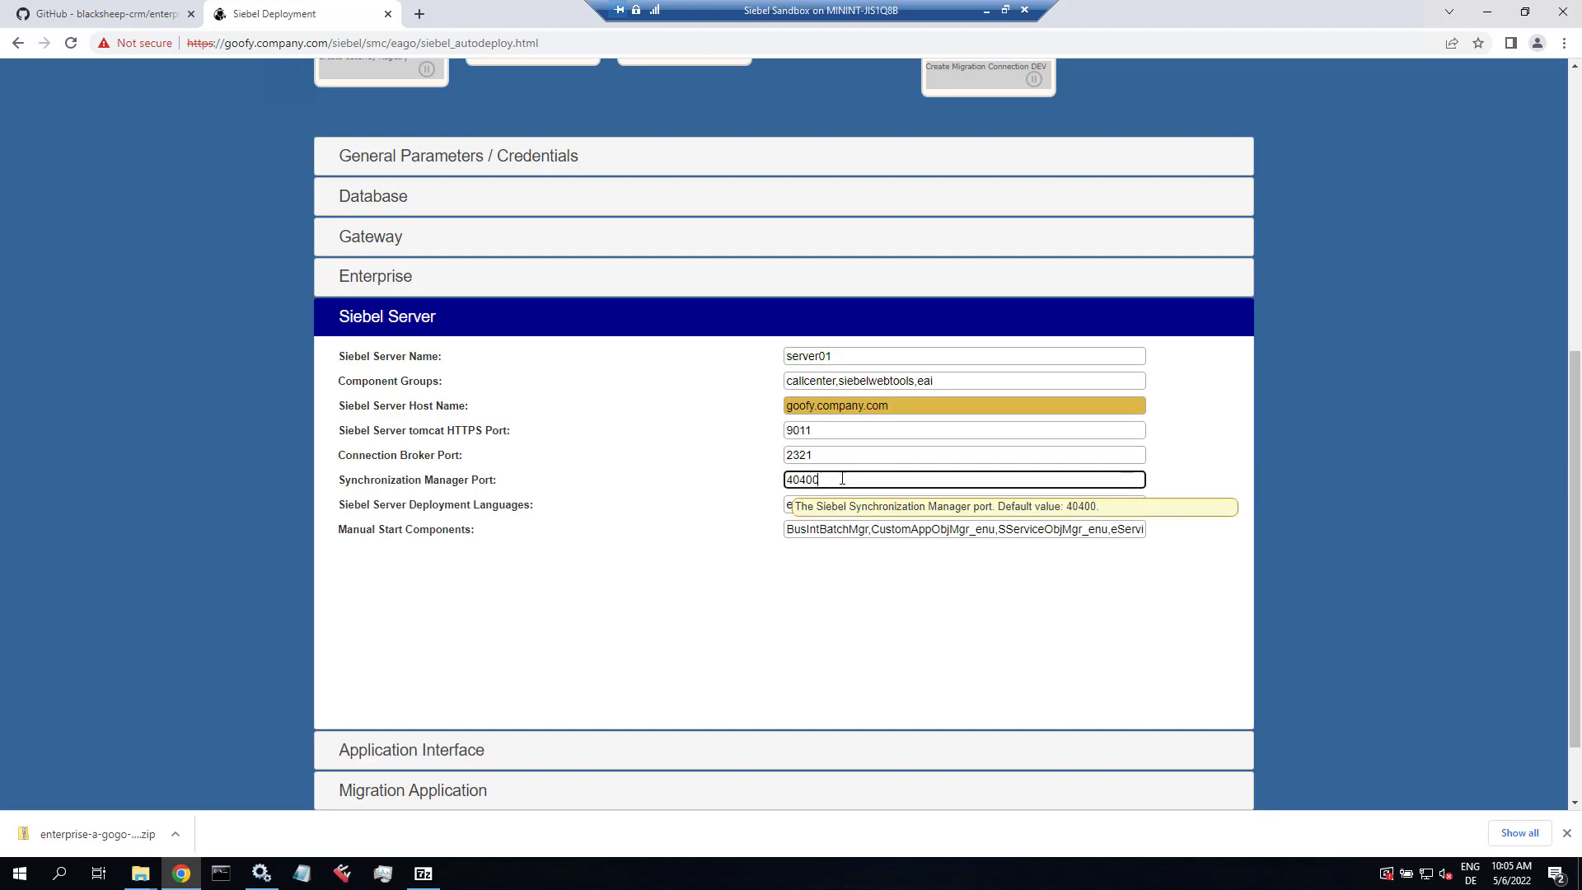
left_click(815, 505)
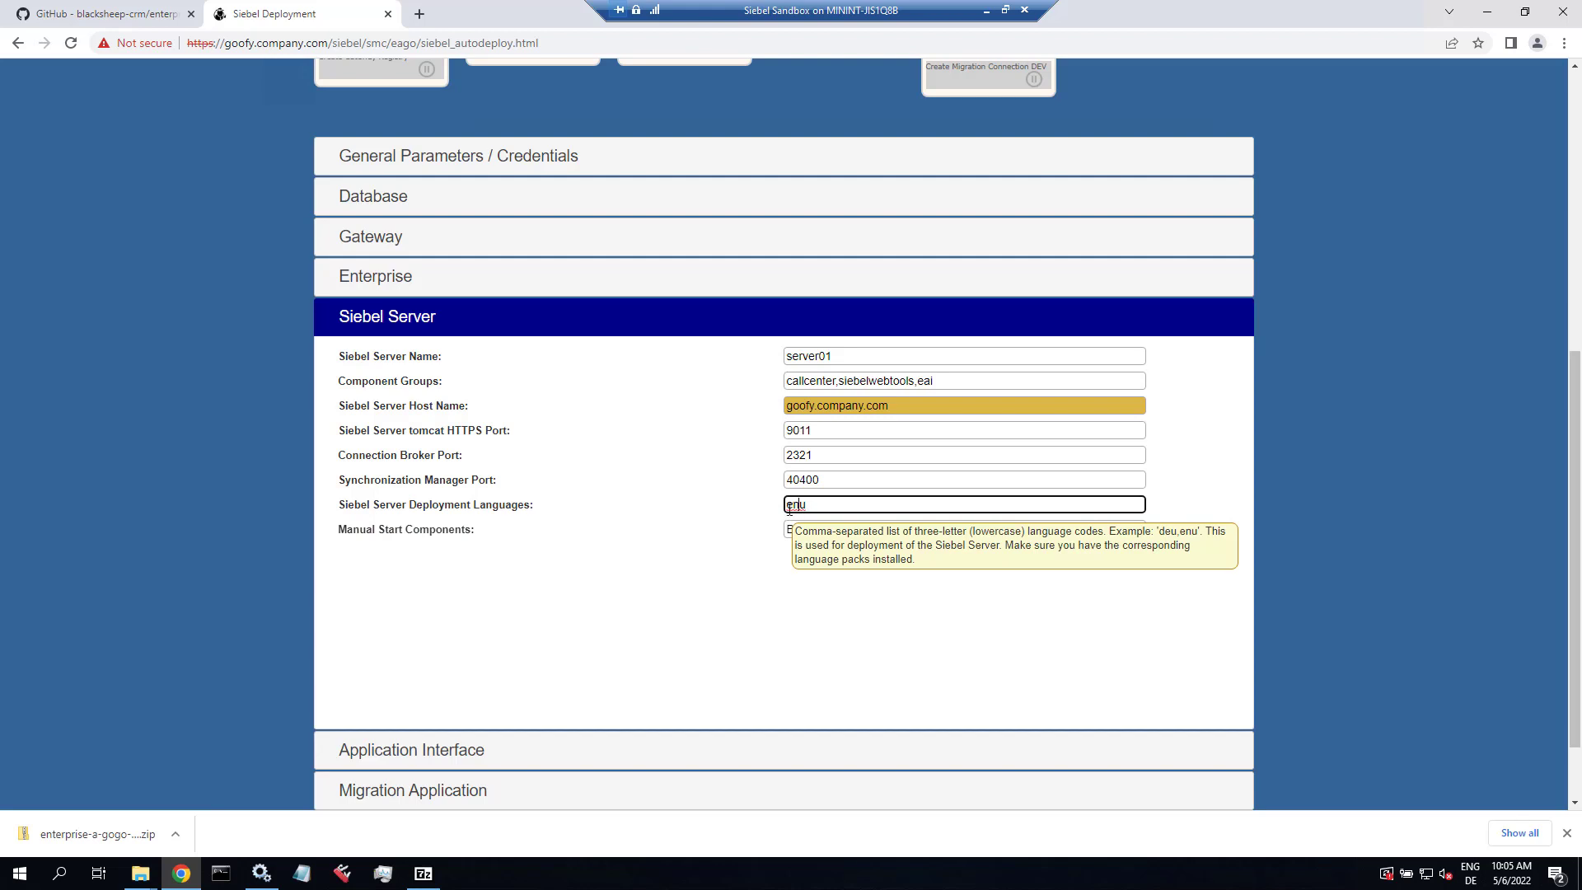
left_click(788, 506)
type("du")
key("BackSpace")
type("eu,")
left_click(859, 504)
left_click(789, 529)
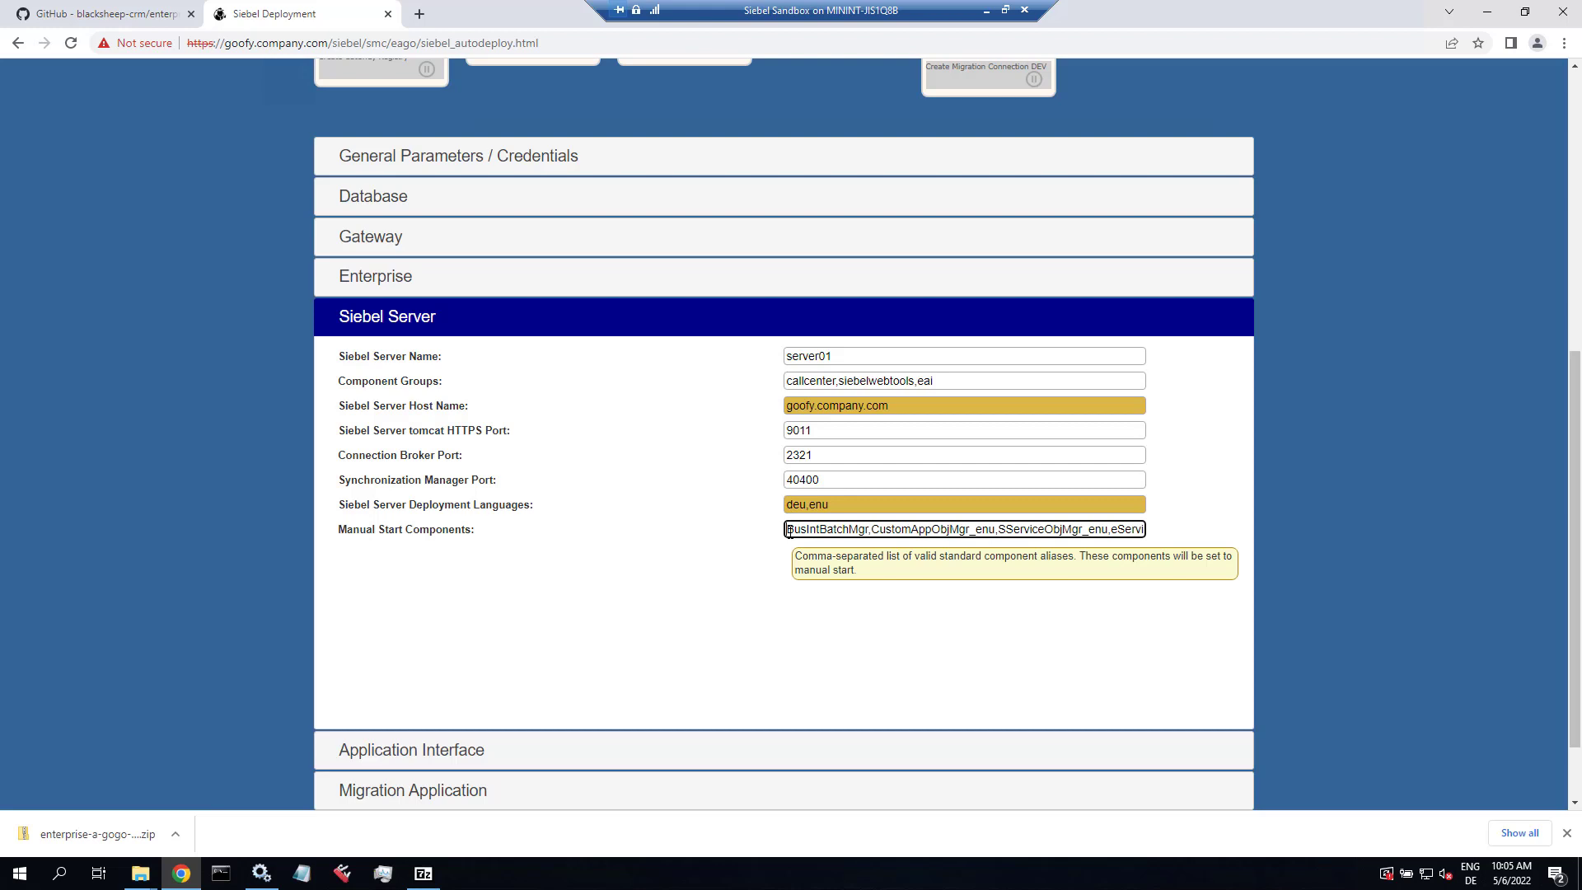
key("ctrl+a")
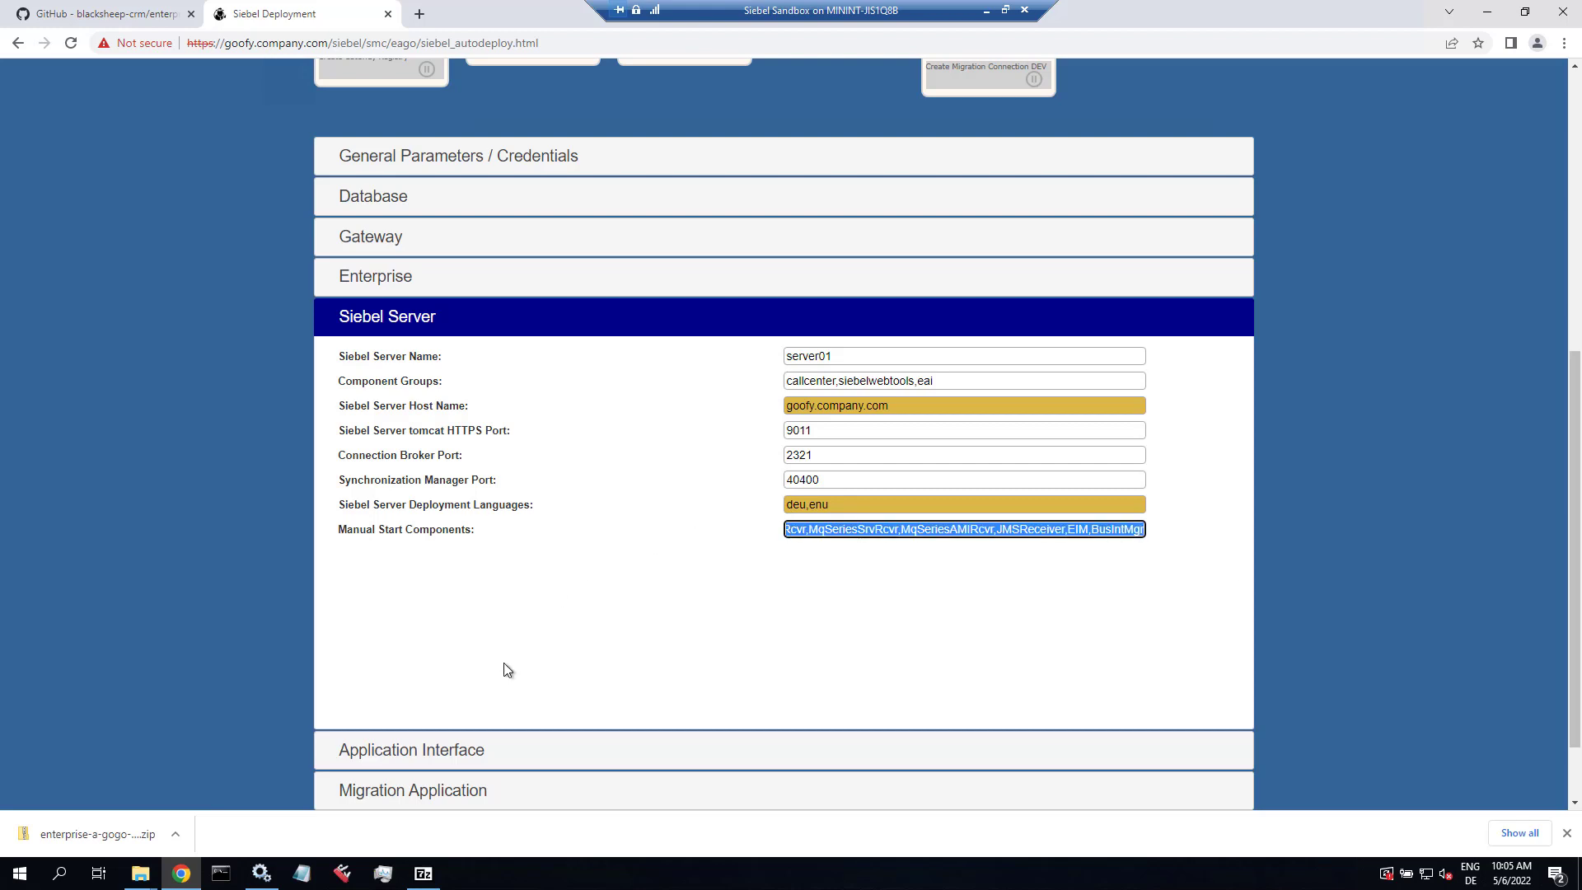
Step: Paste the component list into Notepad and add CustomAppObjMgr_deu after CustomAppObjMgr_enu
left_click(301, 872)
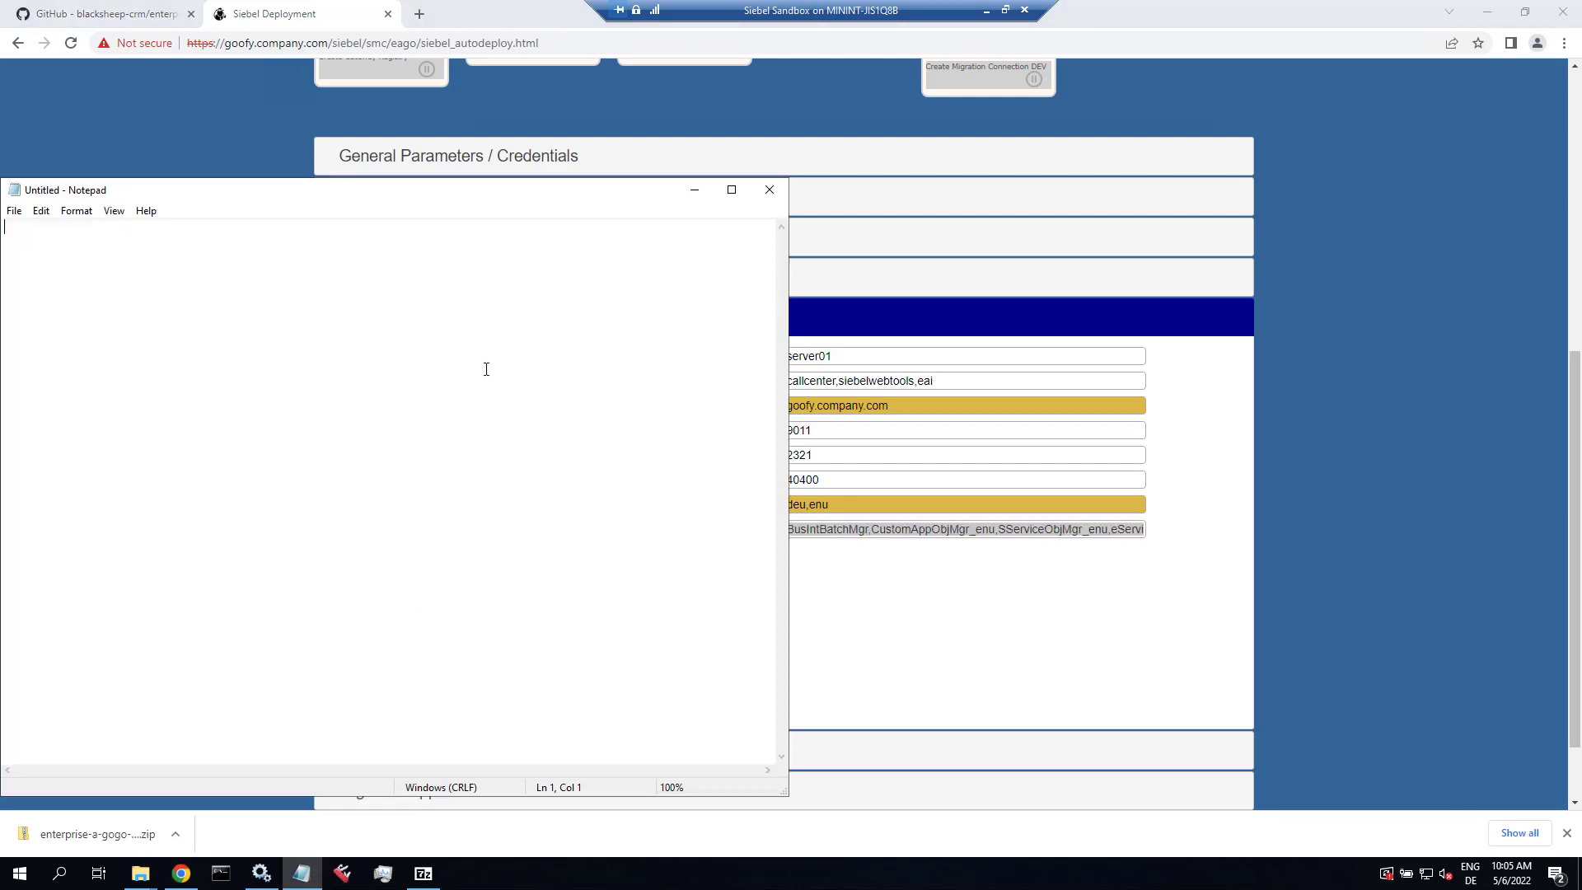
type("BusIntBatchMgr,CustomAppObjMgr_enu,SServiceObjMgr_enu,eServiceObjMgr_enu,InfraEAIOutbound,SMQReceiver,MSMQRcvr,MqSeriesSrvRcvr,MqSeriesAMIRcvr,JMSReceiver,EIM,BusIntMgr")
left_click_drag(501, 194, 784, 179)
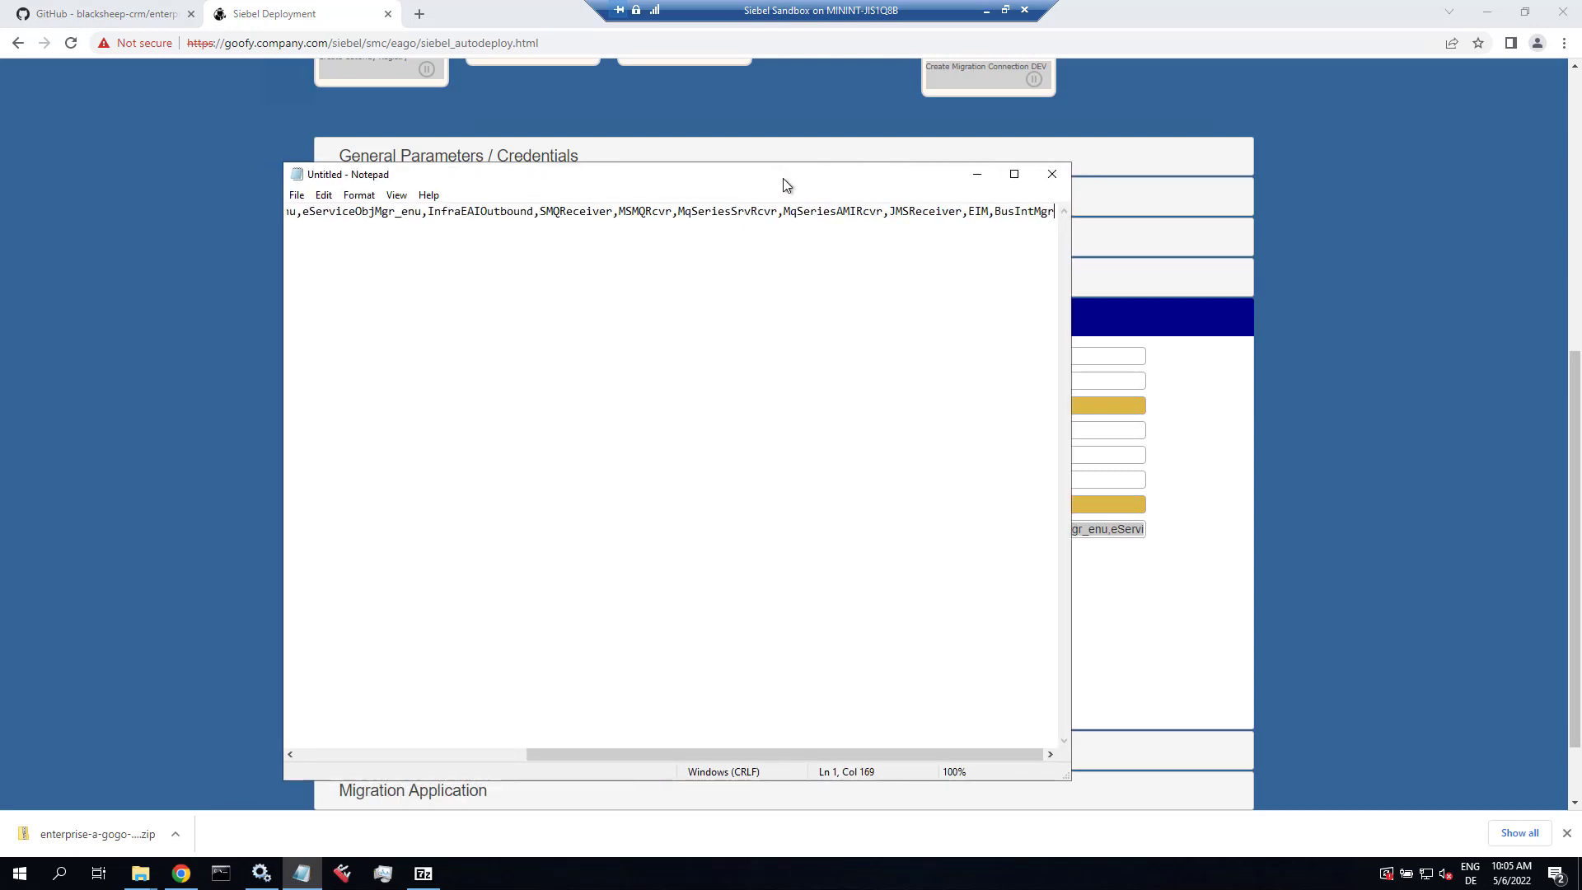
left_click(502, 212)
key("Home")
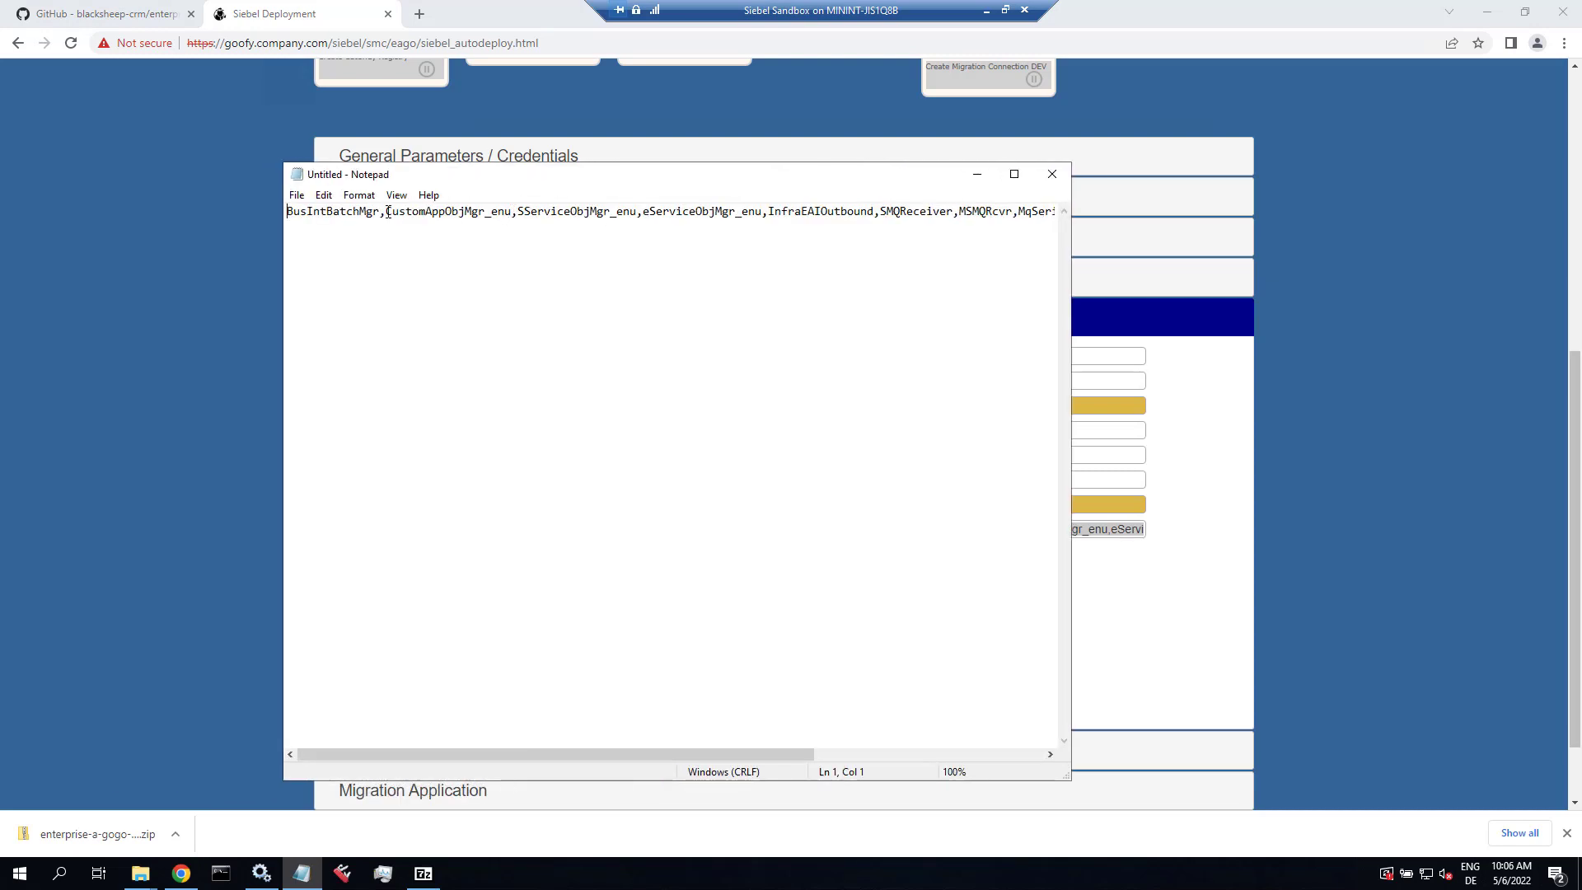
left_click_drag(386, 212, 521, 208)
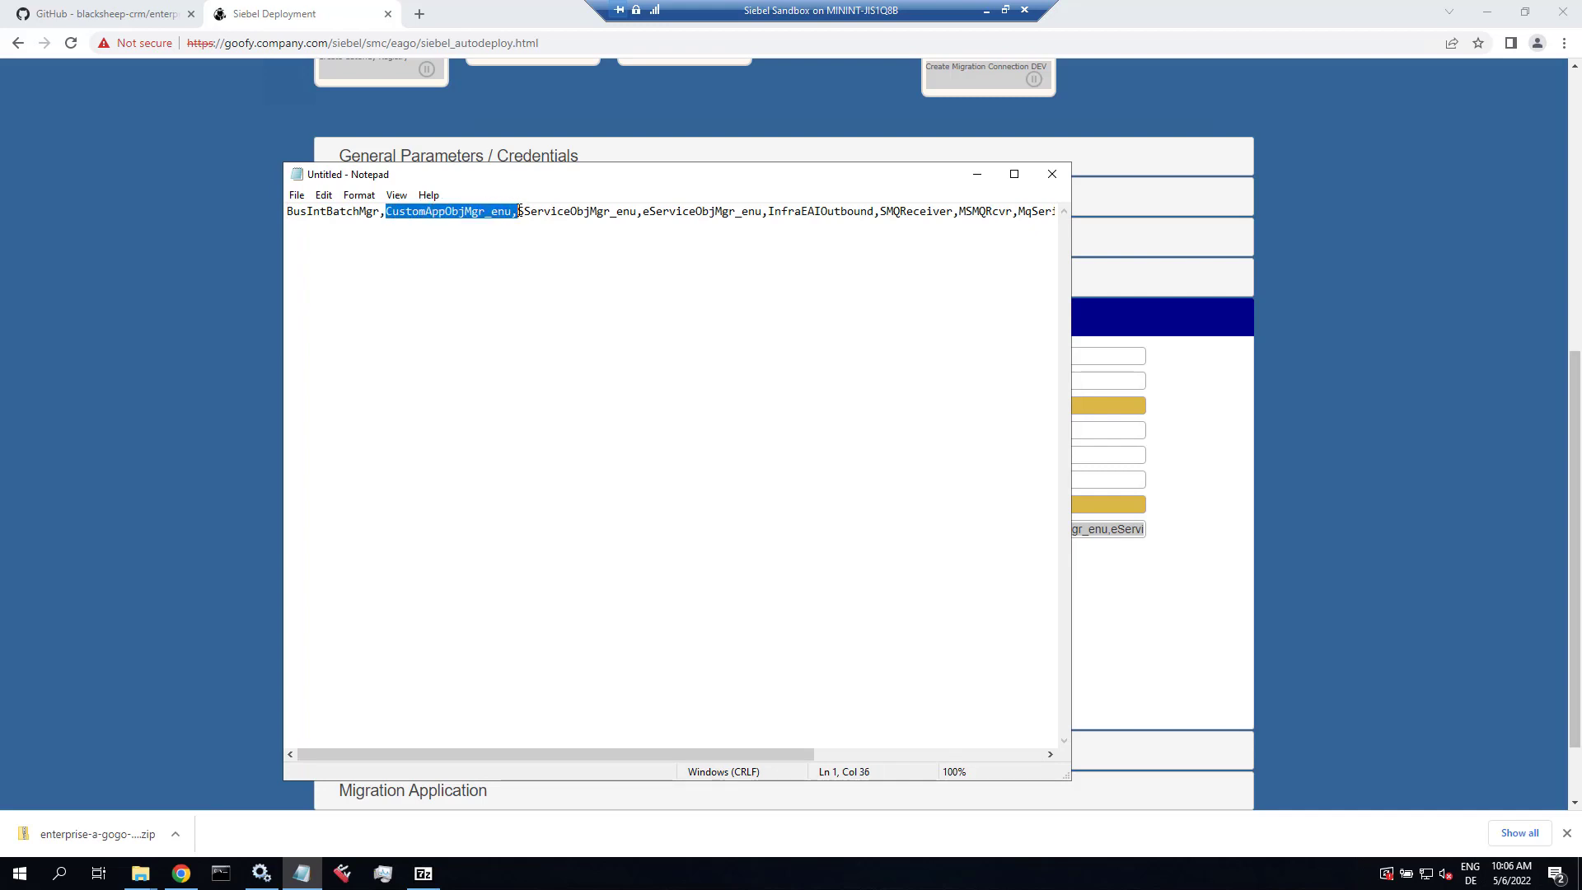
key("ctrl+c")
left_click(521, 211)
key("ctrl+v")
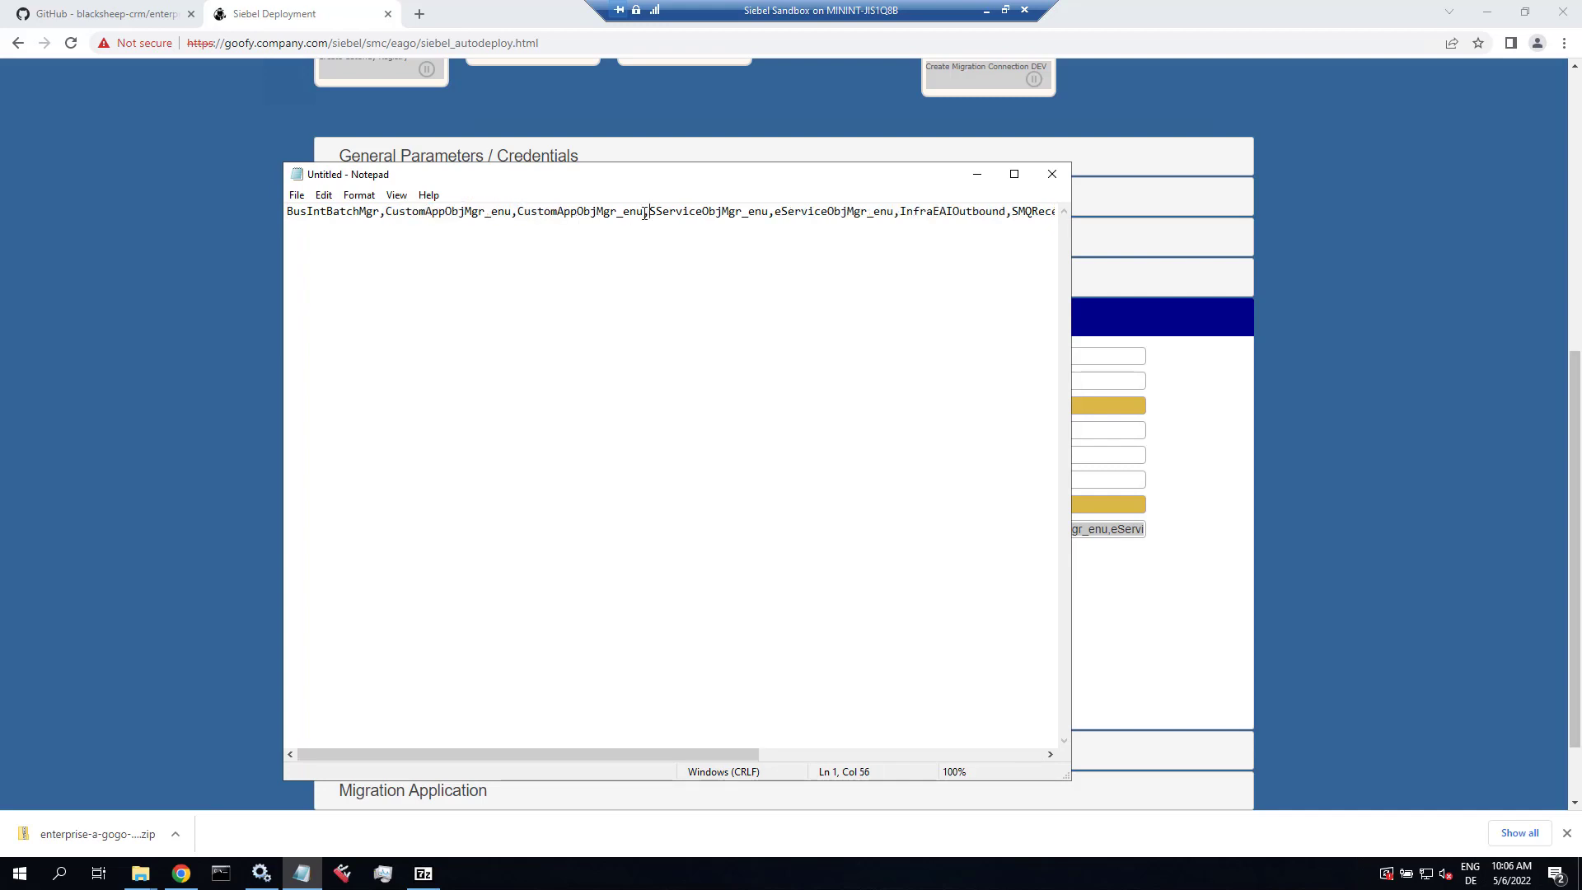
key("BackSpace")
key("BackSpace")
key("BackSpace")
type("deu")
Step: Add SServiceObjMgr_deu and eServiceObjMgr_deu after their _enu counterparts in the list
key("shift+Right")
key("shift+Right")
key("shift+Right")
key("shift+Right")
key("shift+Right")
key("shift+Right")
key("shift+Right")
key("shift+Right")
key("shift+Right")
key("shift+Right")
key("shift+Right")
key("shift+Right")
key("shift+Right")
key("shift+Right")
key("shift+Right")
key("shift+Right")
key("shift+Right")
key("shift+Right")
key("shift+Right")
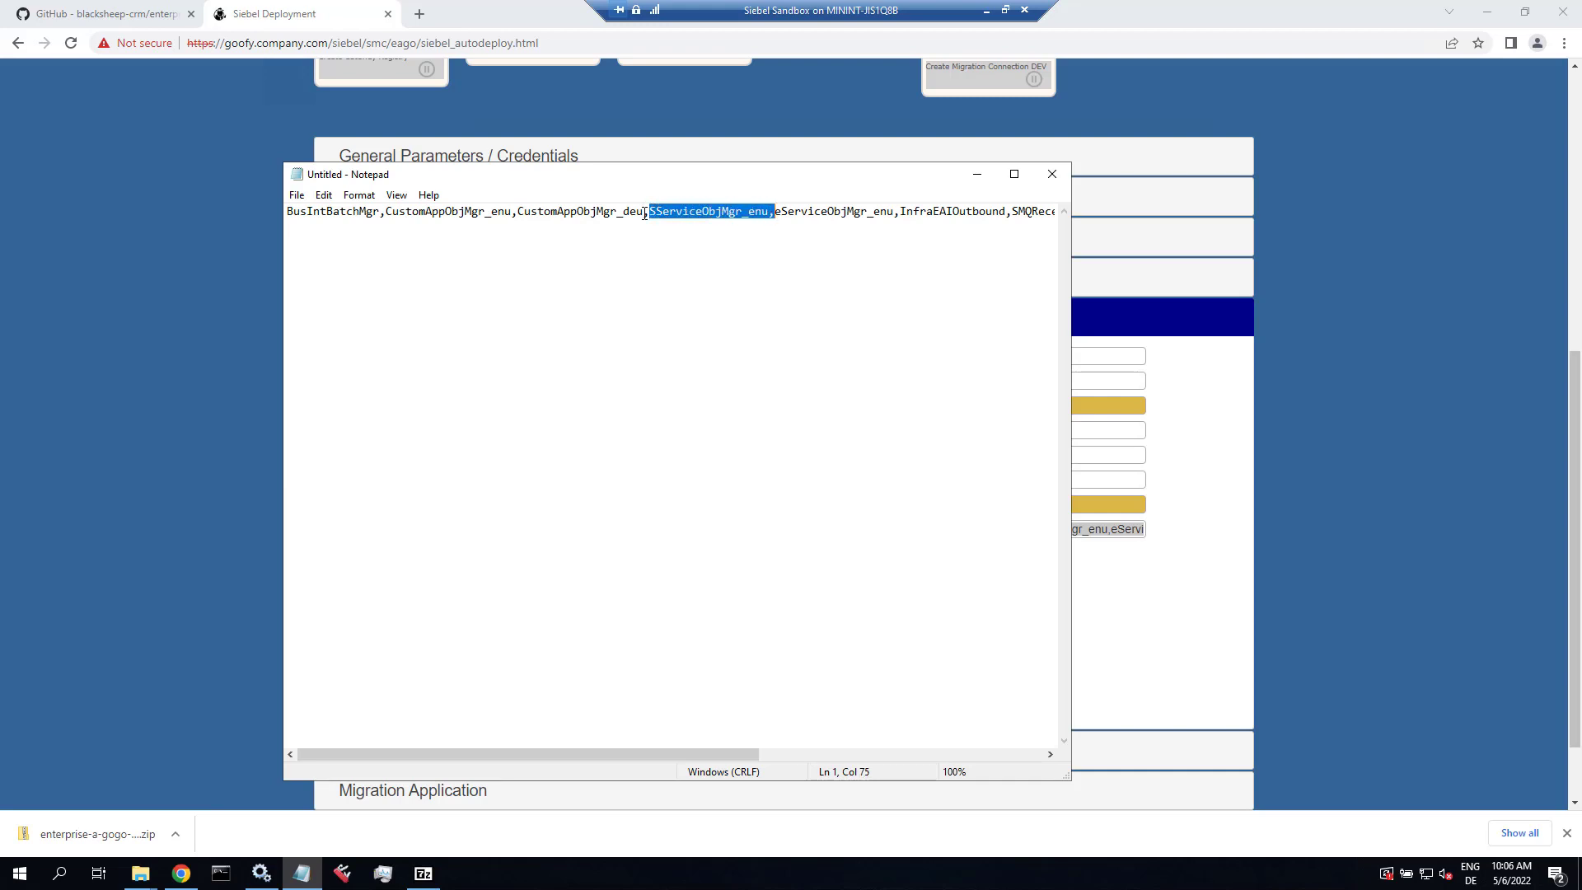
key("ctrl+c")
key("Right")
key("ctrl+v")
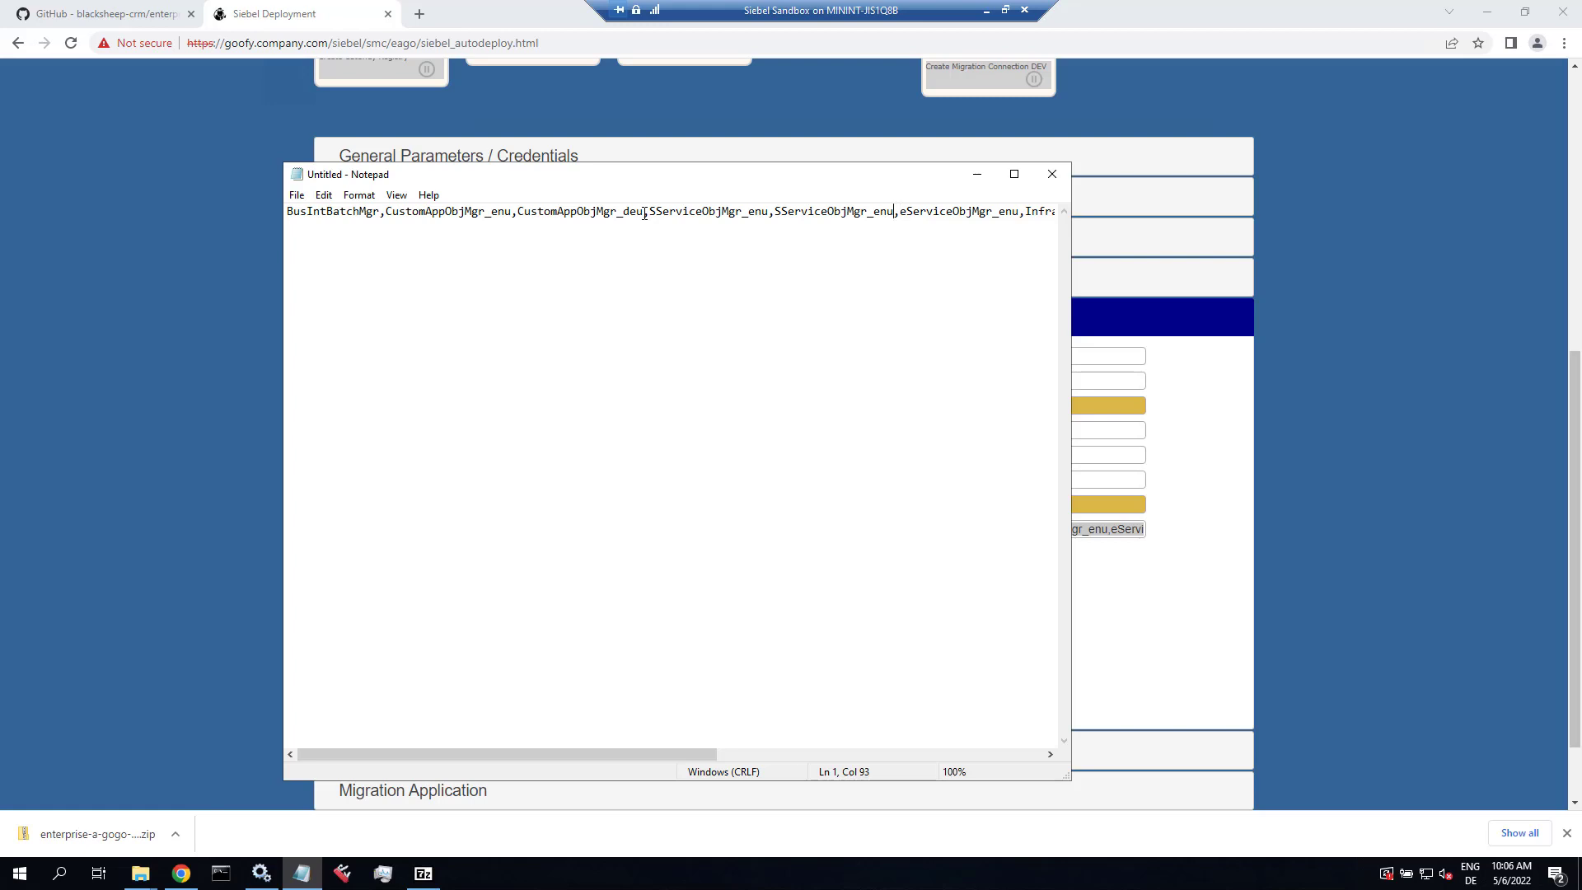
key("BackSpace")
key("BackSpace")
key("BackSpace")
type("deu")
key("shift+Right")
key("shift+Right")
key("shift+Right")
key("shift+Right")
key("shift+Right")
key("shift+Right")
key("shift+Right")
key("shift+Right")
key("shift+Right")
key("shift+Right")
key("shift+Right")
key("shift+Right")
key("shift+Right")
key("shift+Right")
key("shift+Right")
key("shift+Right")
key("shift+Right")
key("shift+Right")
key("shift+Right")
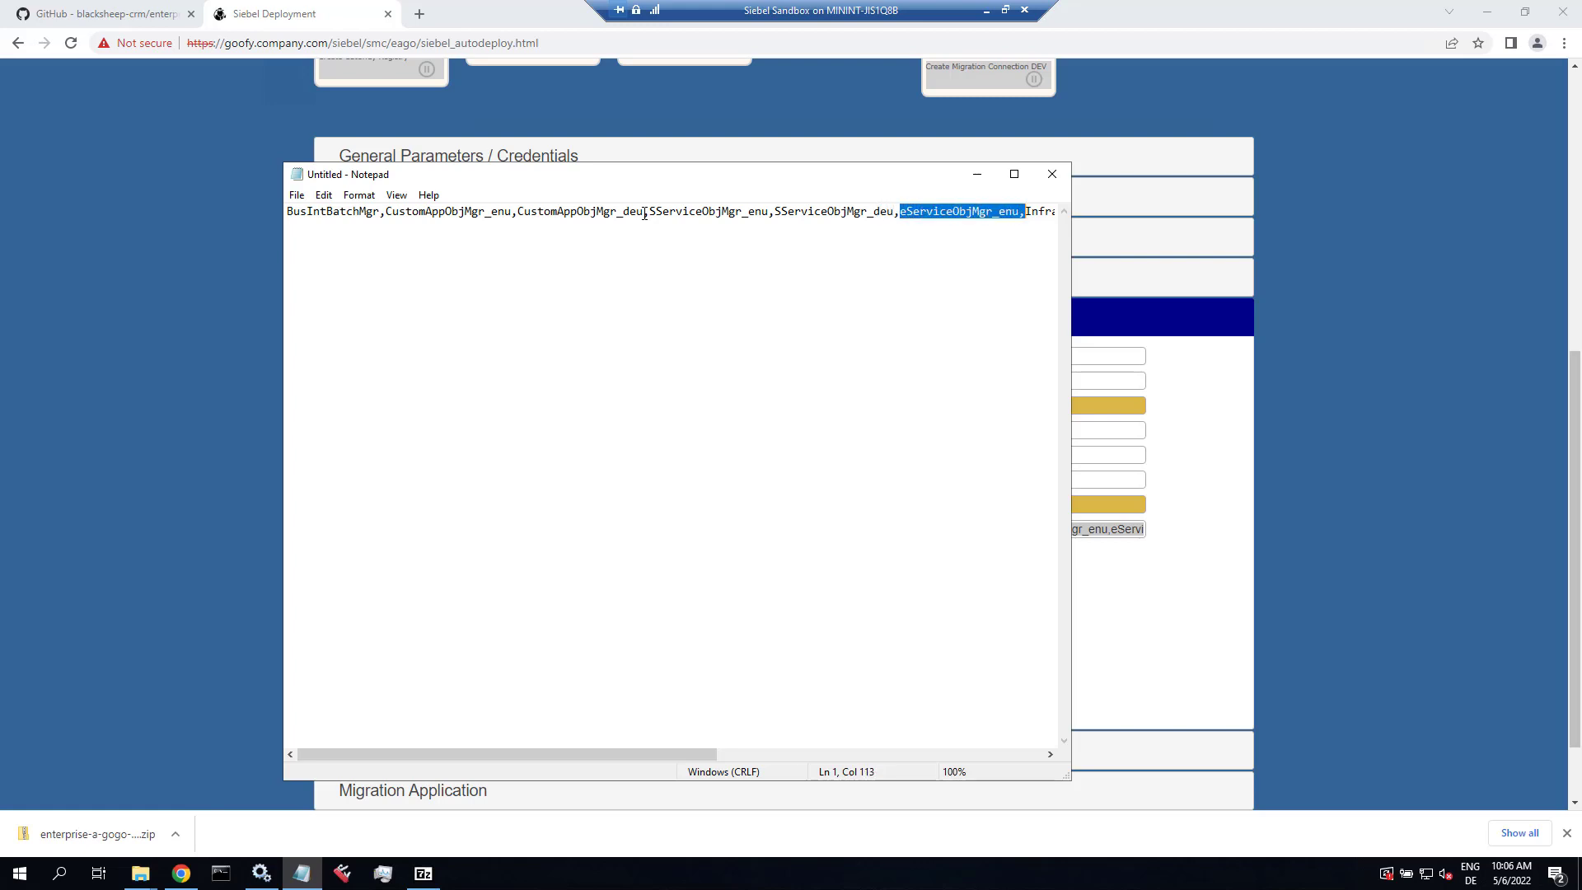
key("ctrl+c")
key("Right")
key("ctrl+v")
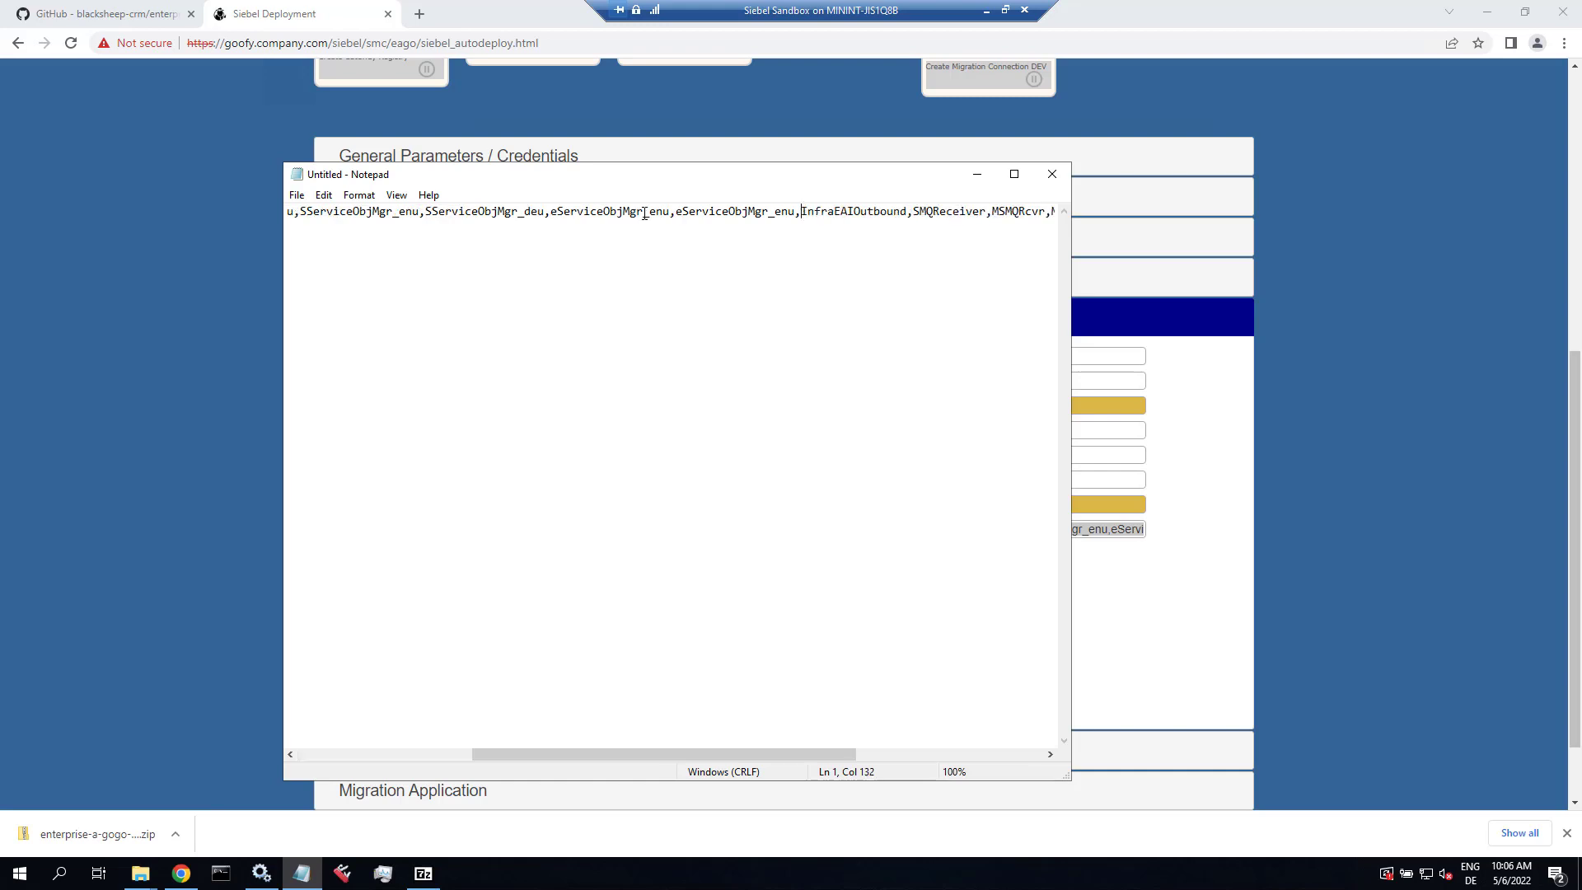
key("BackSpace")
key("BackSpace")
key("BackSpace")
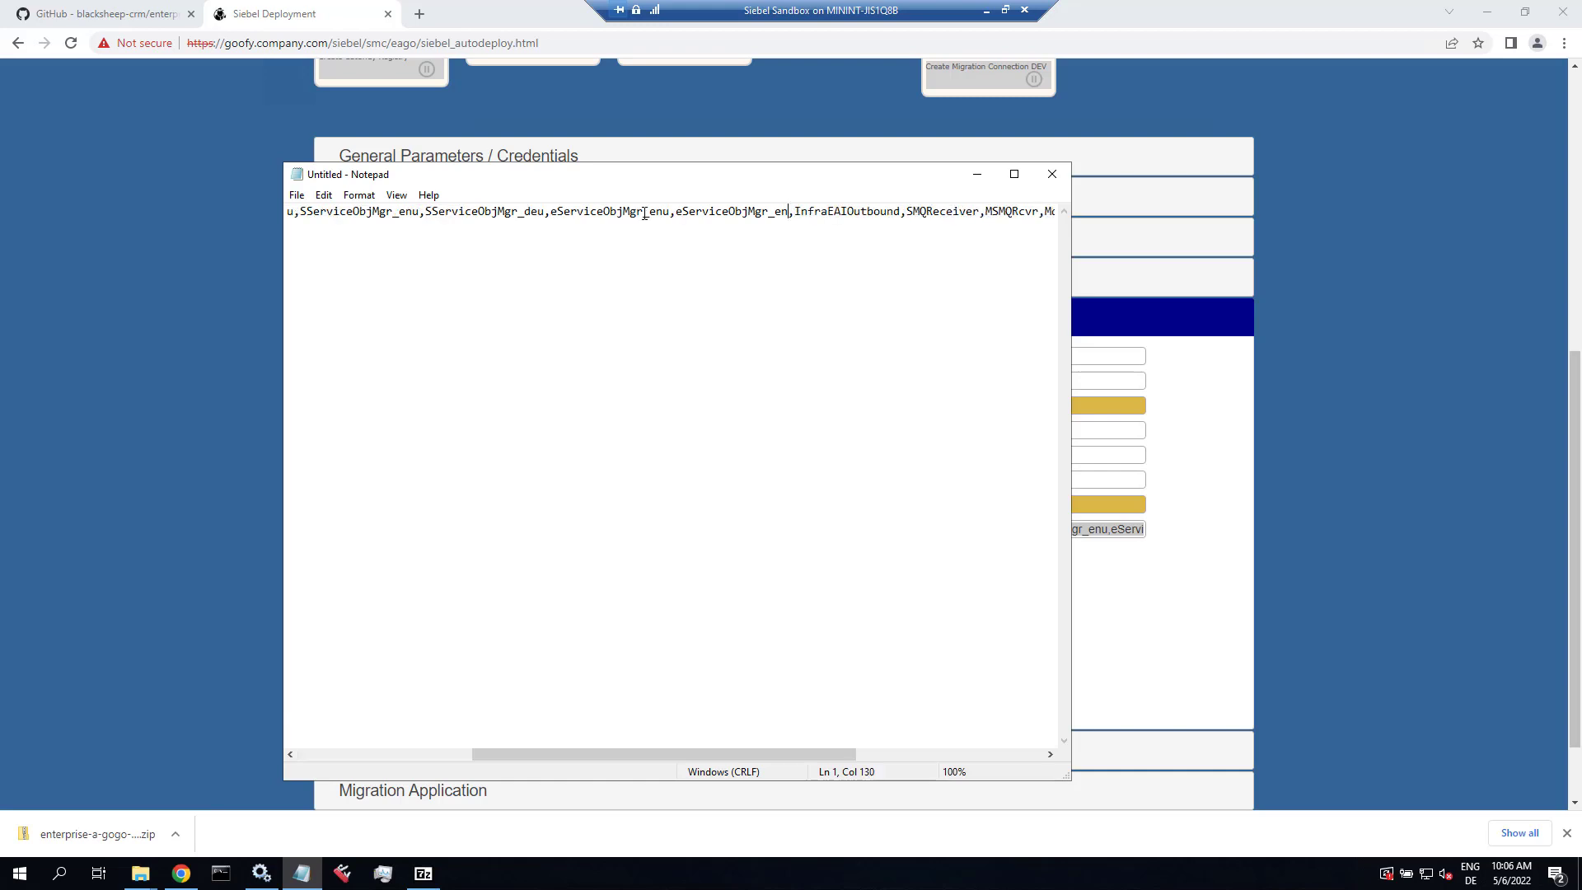
type("deu")
Step: Insert EAIObjMgr_deu, into the list right after BusIntBatchMgr
key("Right")
key("Right")
key("Right")
key("Right")
key("Right")
key("Right")
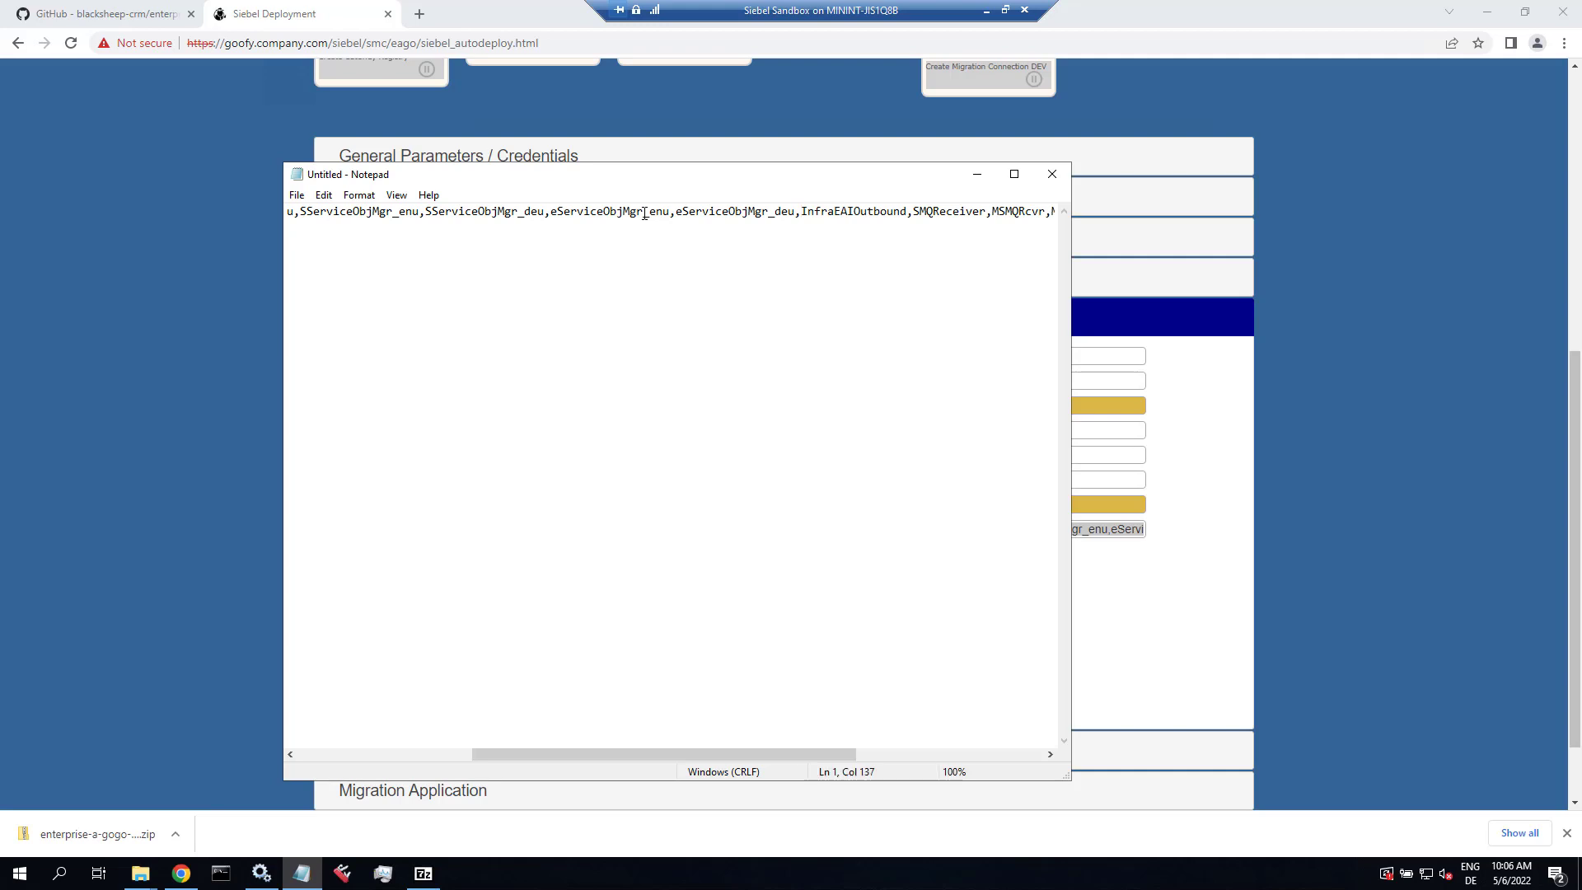
key("Right")
key("Right")
key("Right")
key("Right")
key("Right")
key("Right")
key("Right")
key("Right")
key("Right")
key("Right")
key("Right")
key("Right")
key("Right")
key("Right")
key("Right")
key("Right")
key("Right")
key("Right")
key("Right")
key("Right")
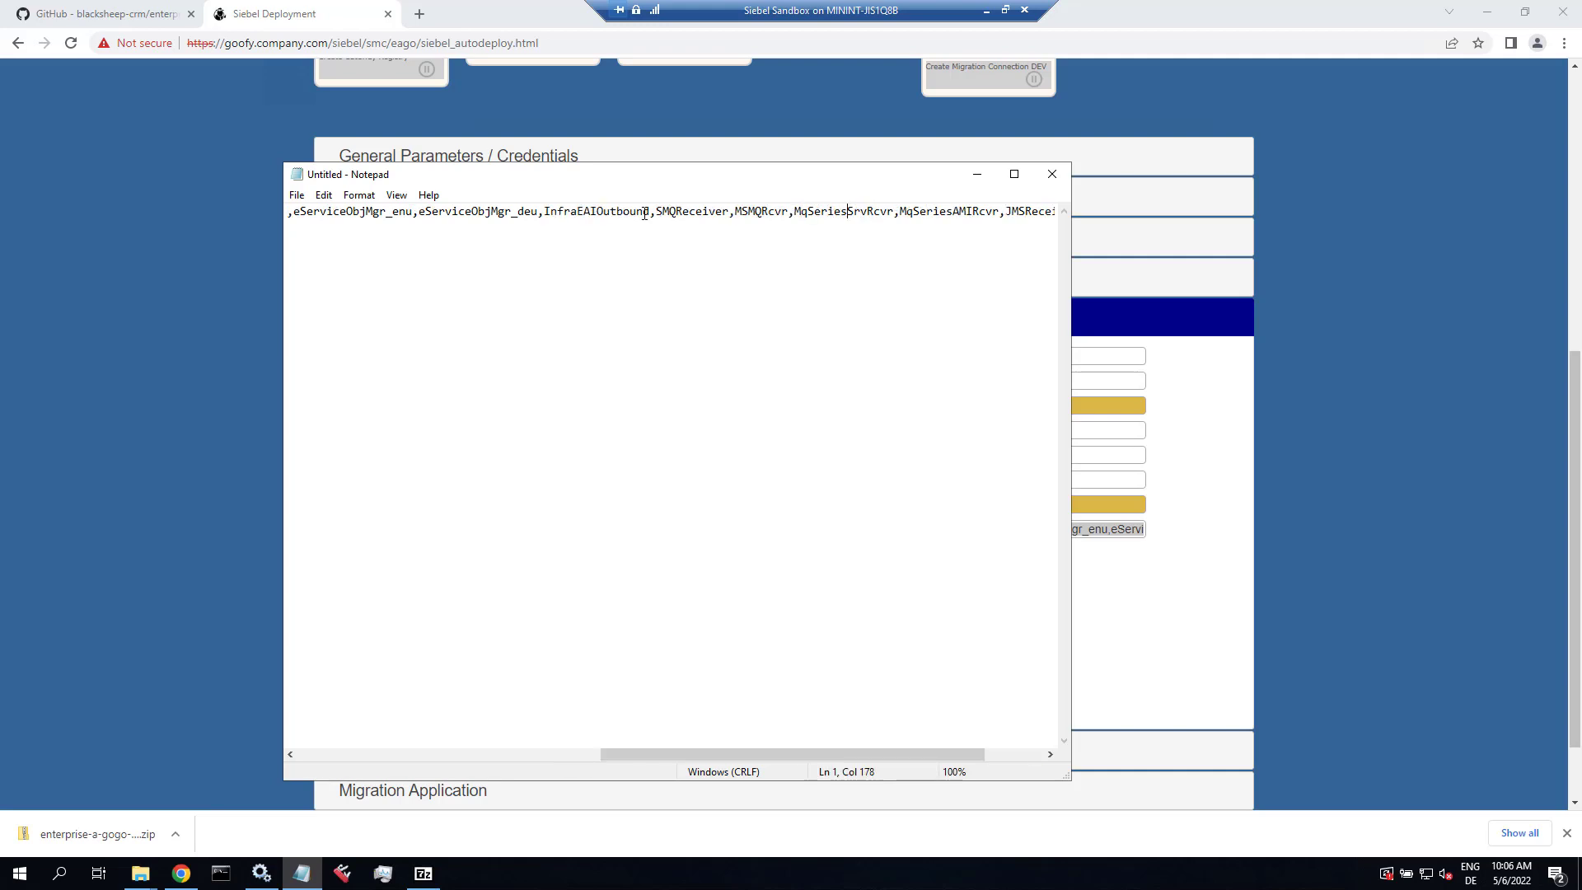
key("Right")
key("Right")
key("Right")
key("Right")
key("Right")
key("Right")
key("Right")
key("Right")
key("Right")
key("Right")
key("Right")
key("Right")
key("Right")
key("Right")
key("Right")
key("Right")
key("Right")
key("Right")
key("Right")
key("Right")
key("Right")
key("Right")
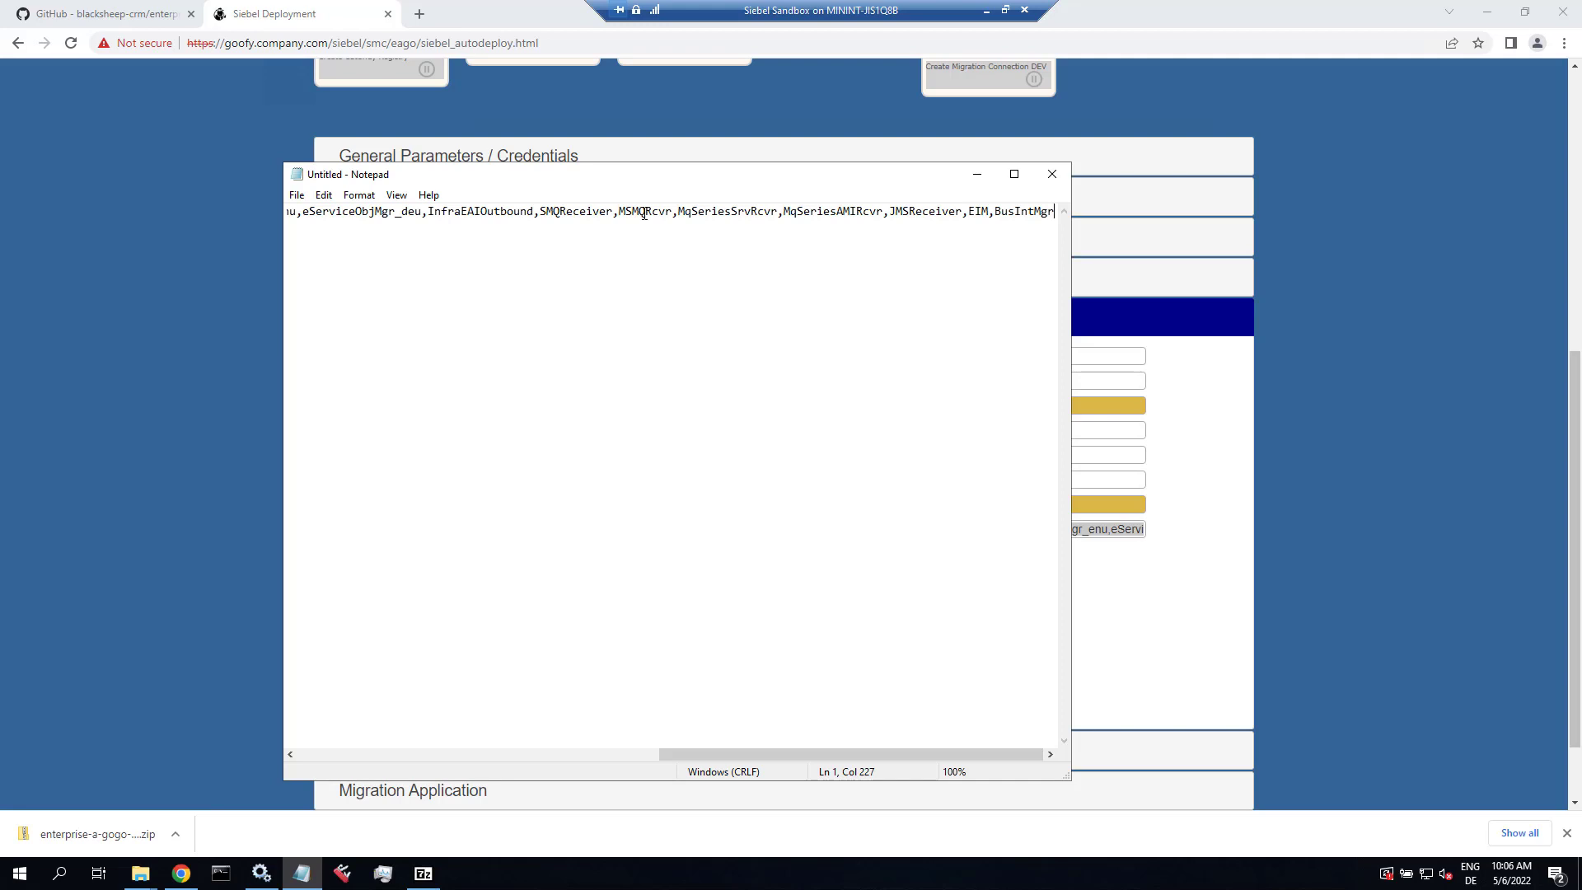
key("Left")
key("Left")
key("Left")
key("Left")
key("Left")
key("Left")
key("Left")
key("Left")
key("Left")
key("Left")
key("Left")
key("Left")
key("Left")
key("Left")
key("Left")
key("Left")
key("Left")
key("Left")
key("Left")
key("Left")
key("Left")
key("Left")
key("Left")
key("Left")
key("Left")
key("Left")
key("Left")
key("Left")
key("Left")
key("Left")
key("Left")
key("Left")
key("Left")
key("Left")
key("Left")
key("Left")
key("Left")
key("Left")
key("Left")
key("Left")
key("Left")
key("Left")
key("Left")
key("Left")
key("Left")
key("Left")
key("Left")
key("Left")
key("Left")
key("Left")
key("Left")
key("Left")
key("Left")
key("Left")
key("Left")
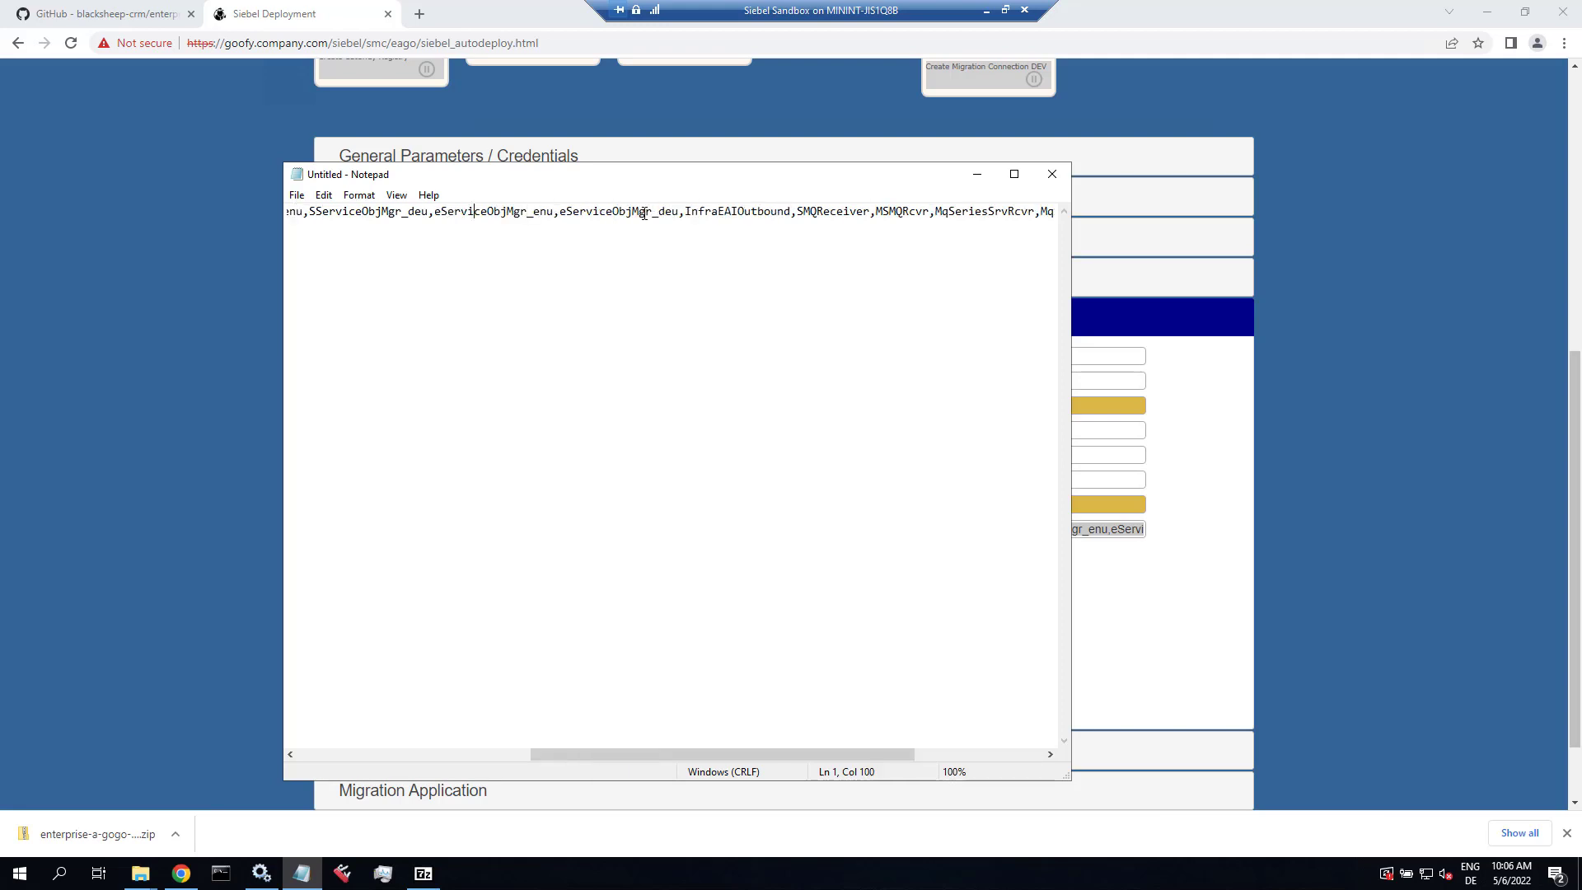
key("Left")
key("Left")
key("Left")
key("Left")
key("Left")
key("Left")
key("Left")
key("Left")
key("Left")
key("Left")
key("Left")
key("Left")
key("Left")
key("Left")
key("Left")
key("Left")
key("Left")
key("Left")
key("Left")
key("Left")
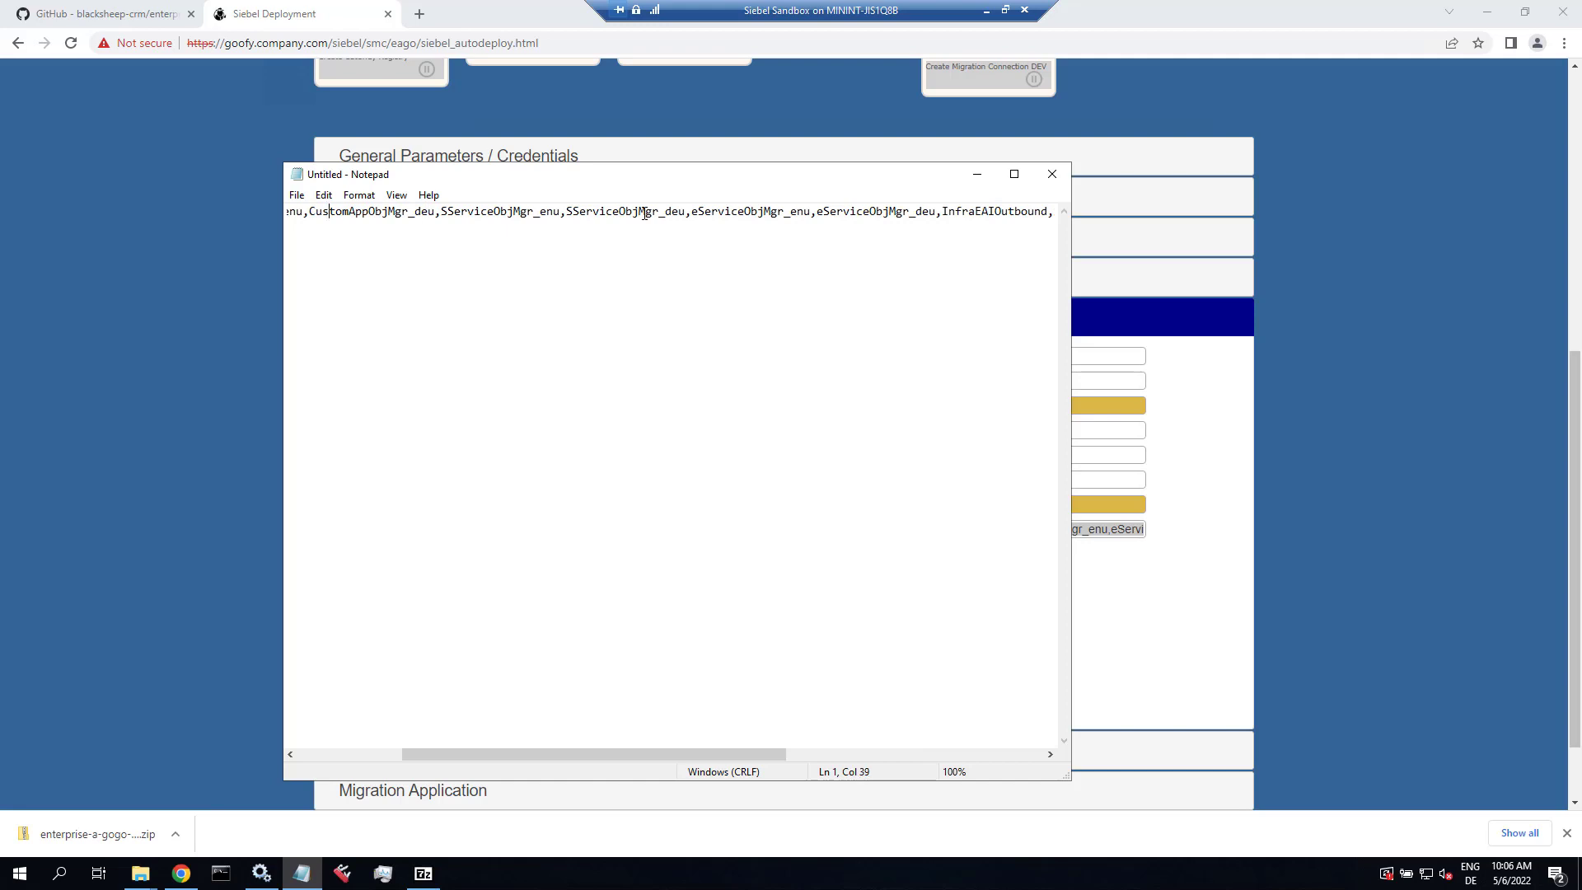
key("Left")
key("Left")
key("Left")
key("Left")
key("Left")
key("Left")
key("Left")
key("Left")
key("Left")
key("Left")
key("Left")
key("Left")
key("Left")
key("Left")
key("Left")
key("Left")
key("Left")
key("Left")
key("Left")
key("Left")
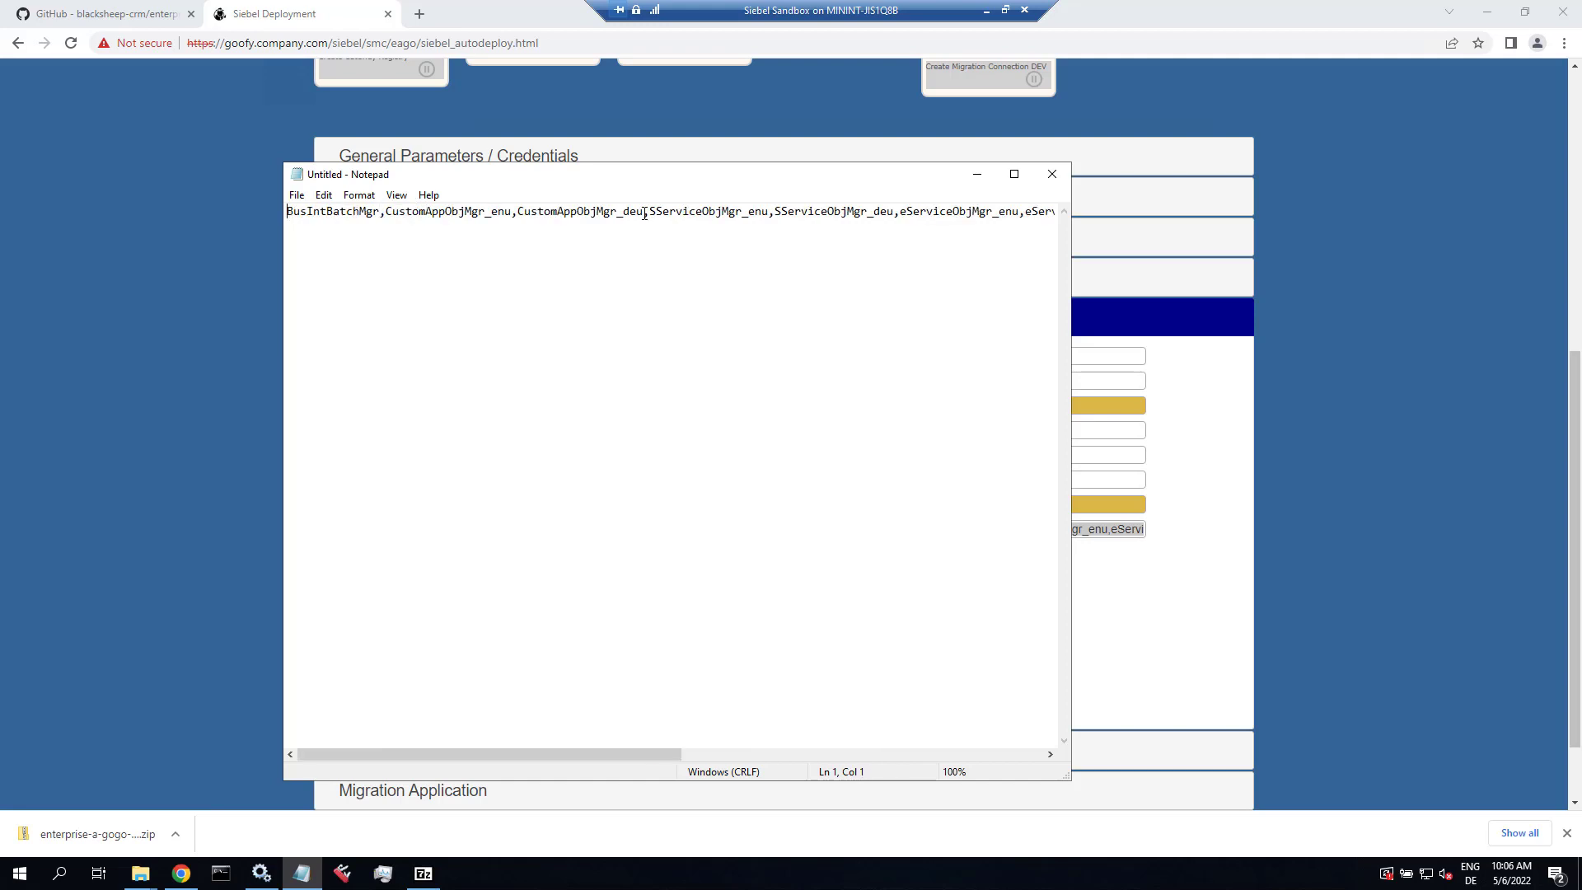
key("Right")
key("Right")
key("Right")
key("Right")
key("Right")
key("Right")
key("Right")
key("Right")
key("Right")
key("Right")
key("Right")
type("EAIObj")
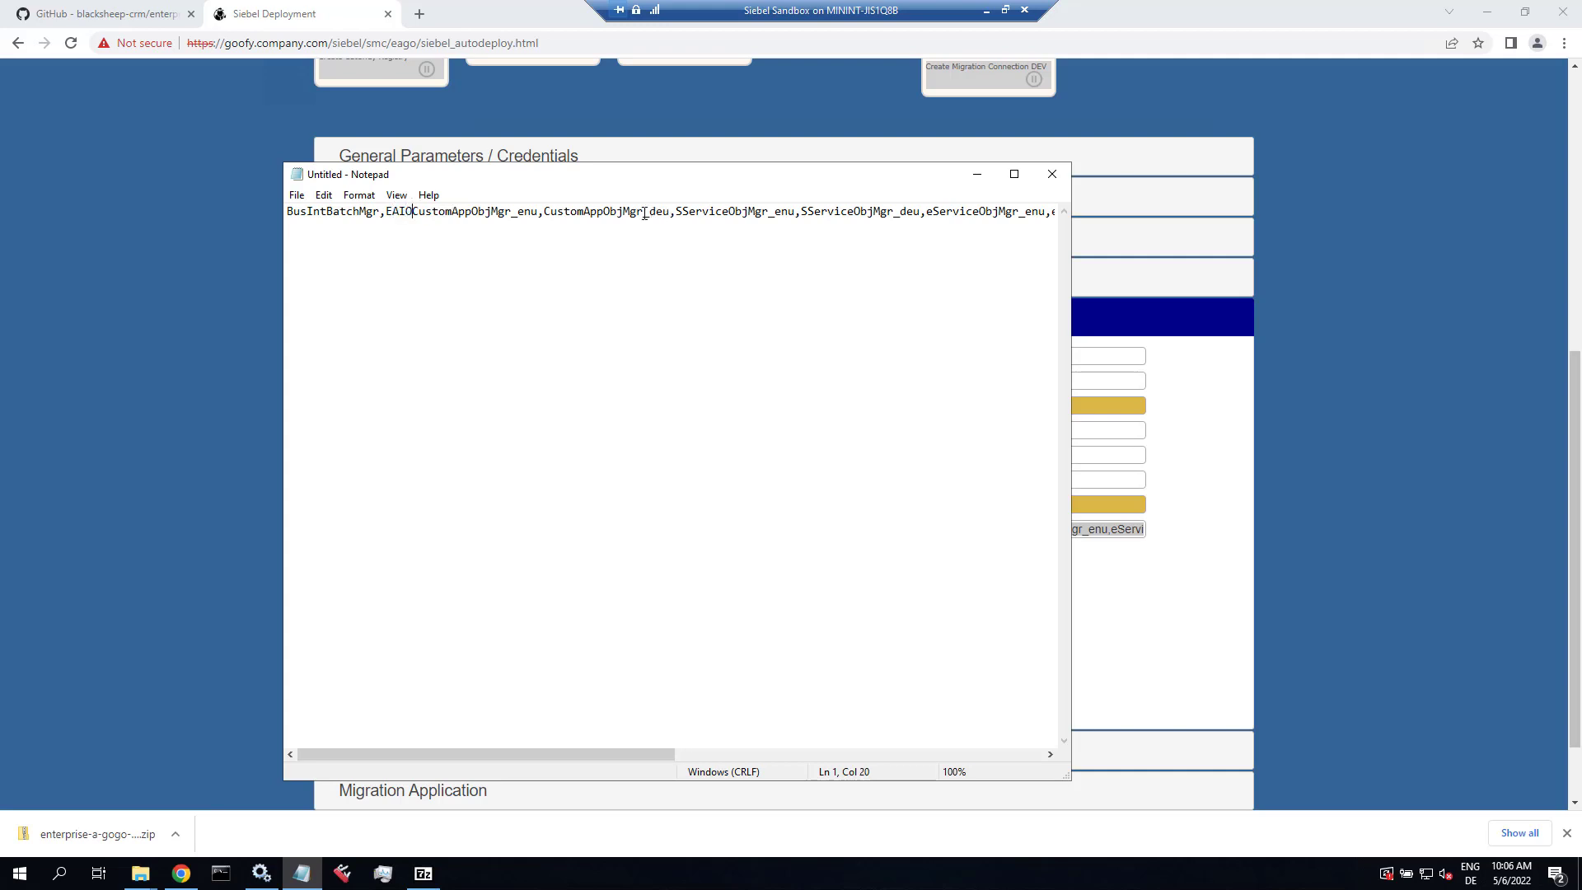
type("Mgr_deu,")
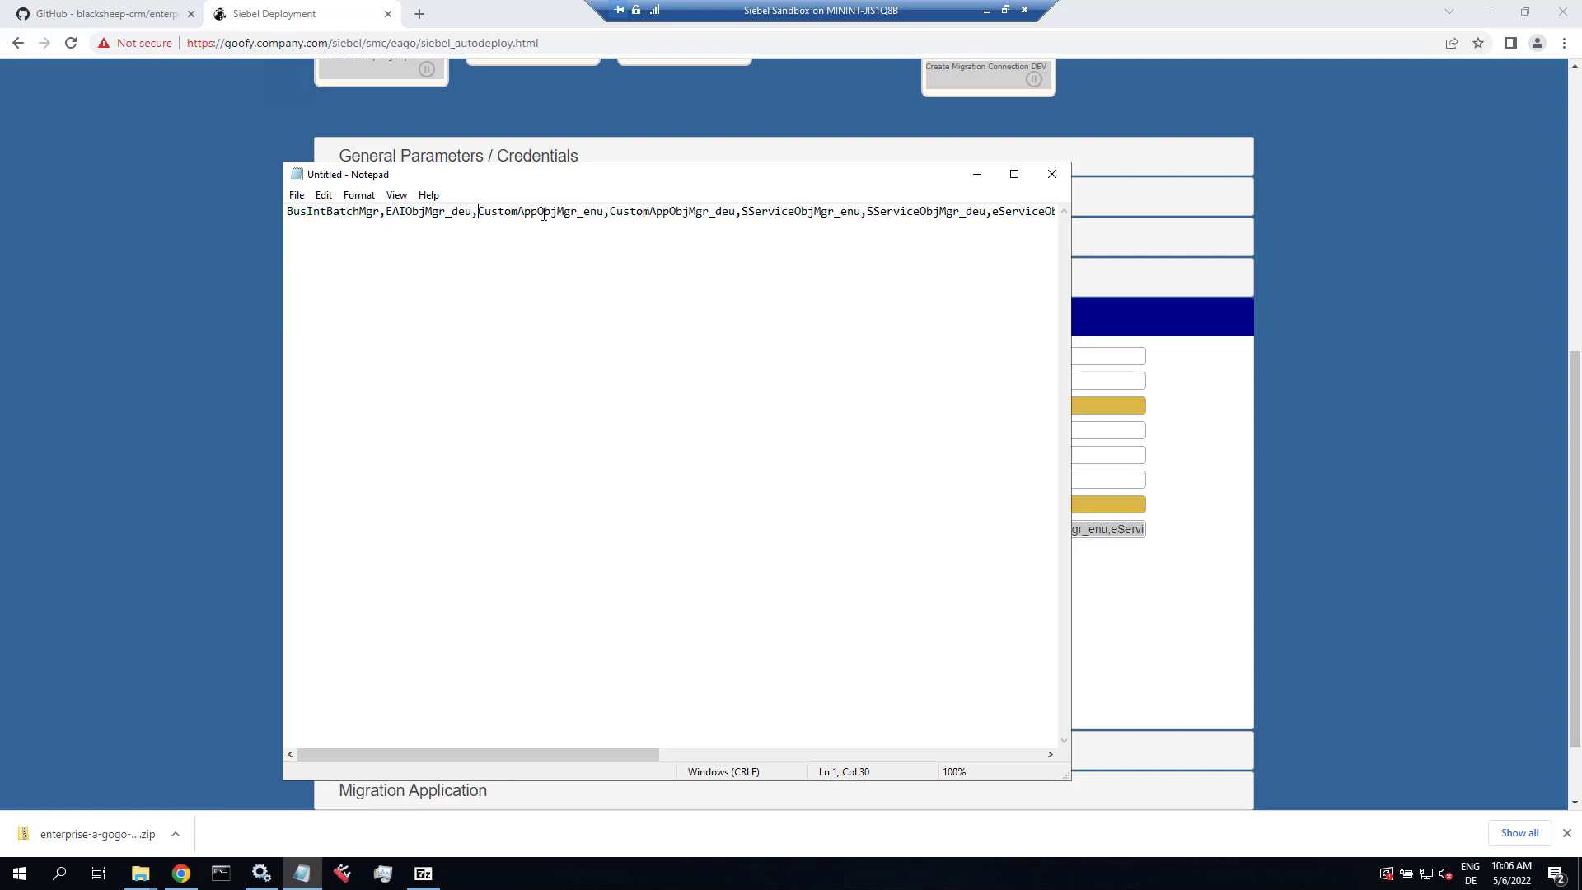
Step: Select the whole edited component list and expand the Application Interface settings on the deployment page
left_click(306, 211)
key("ctrl+a")
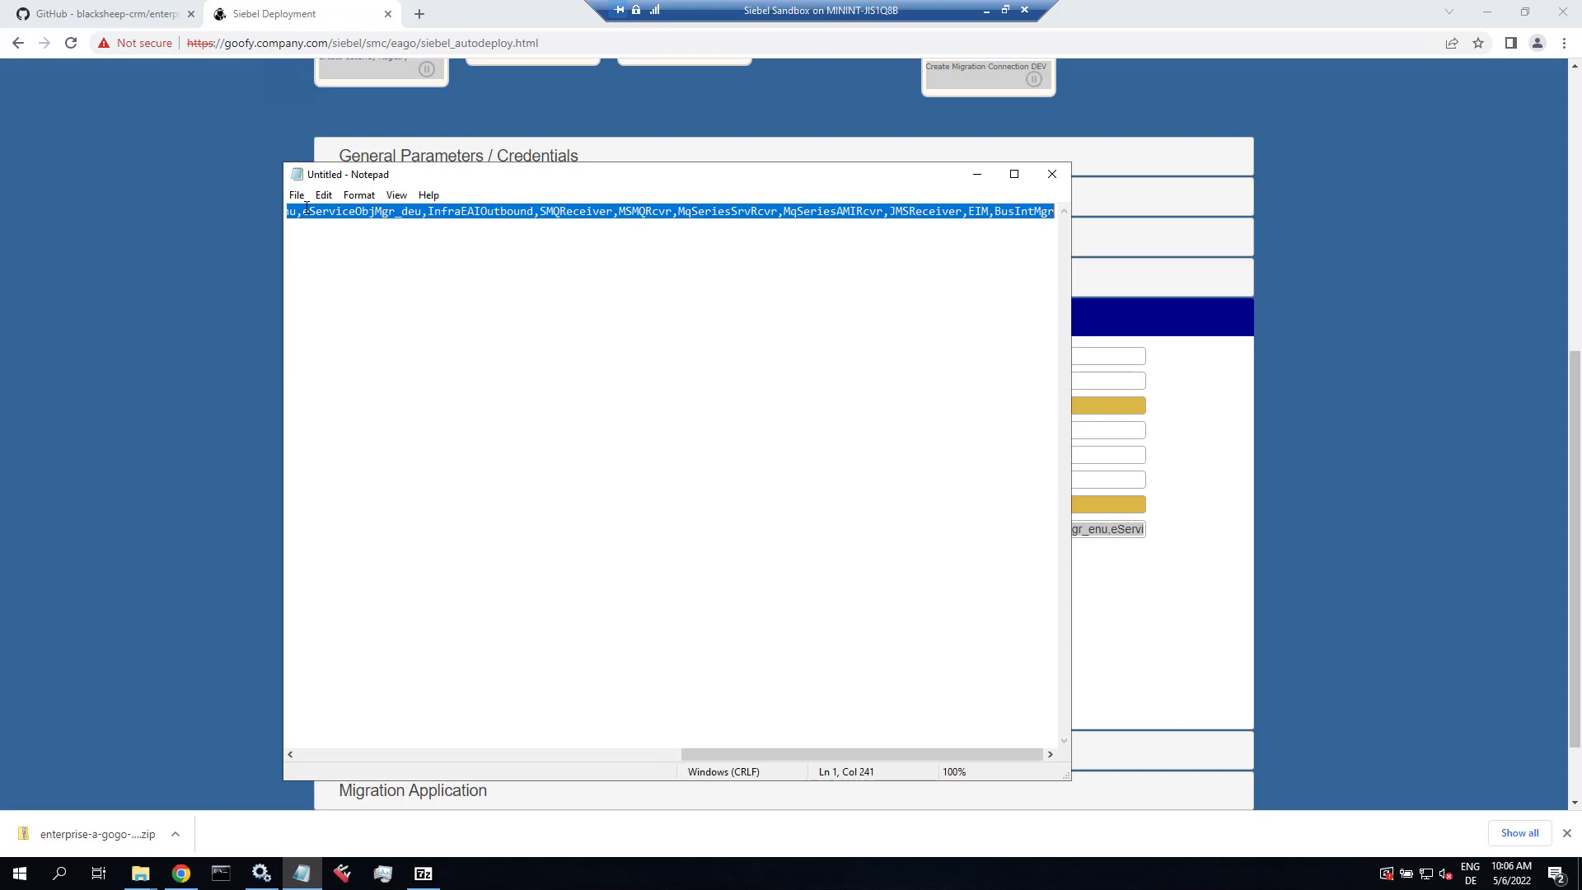
key("alt+Tab")
left_click(437, 760)
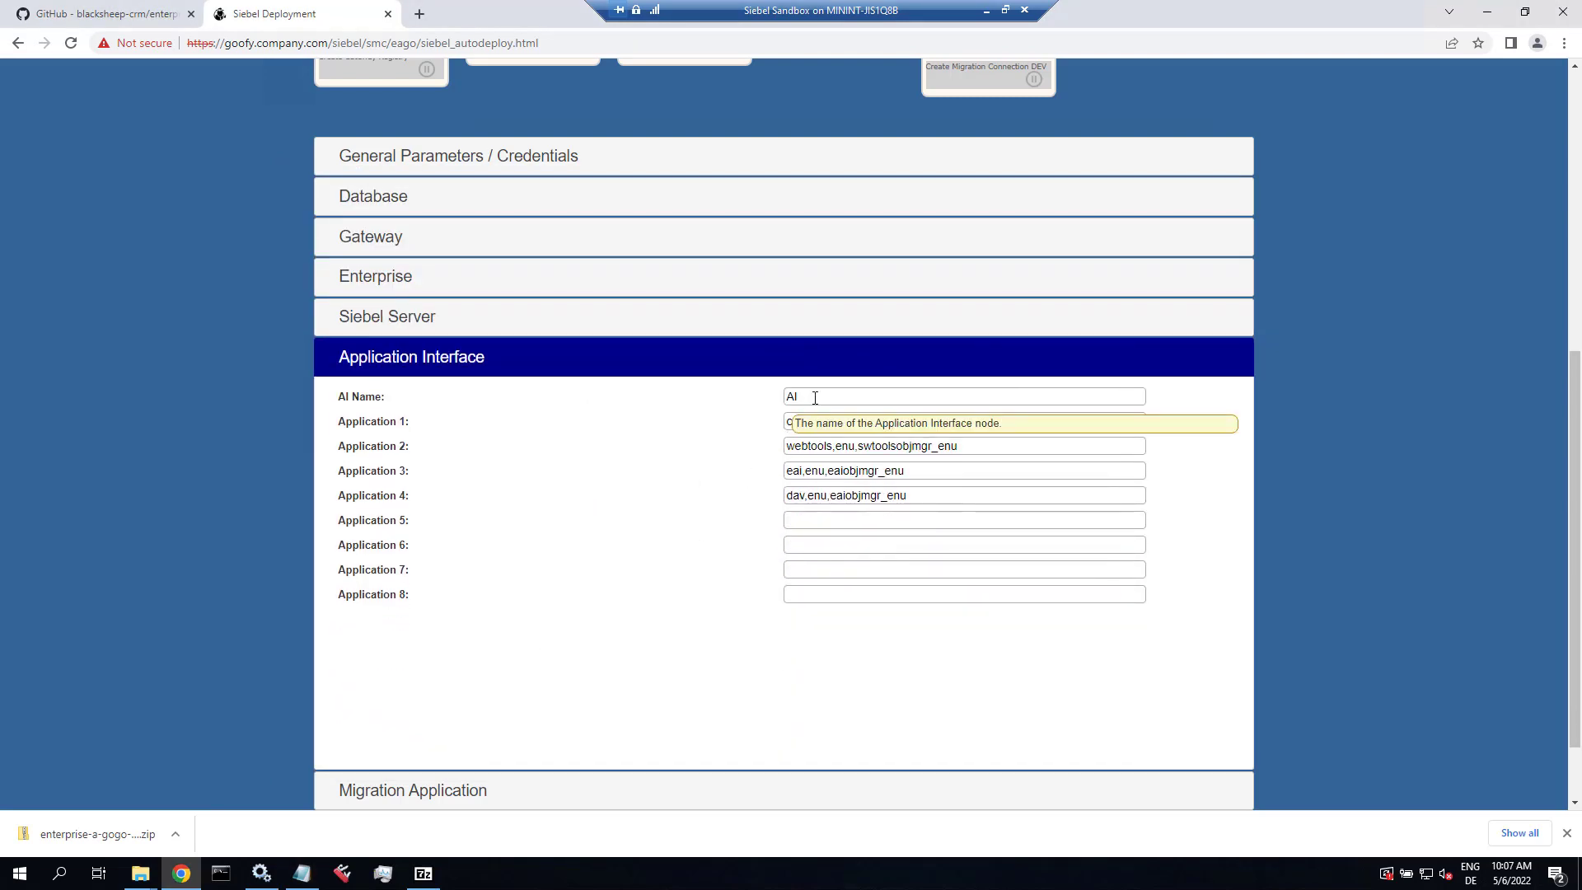
Step: Append _ONE to the AI name to make AI_ONE, and enter callcenter,deu,sccobjmgr_deu as Application 5
left_click(860, 391)
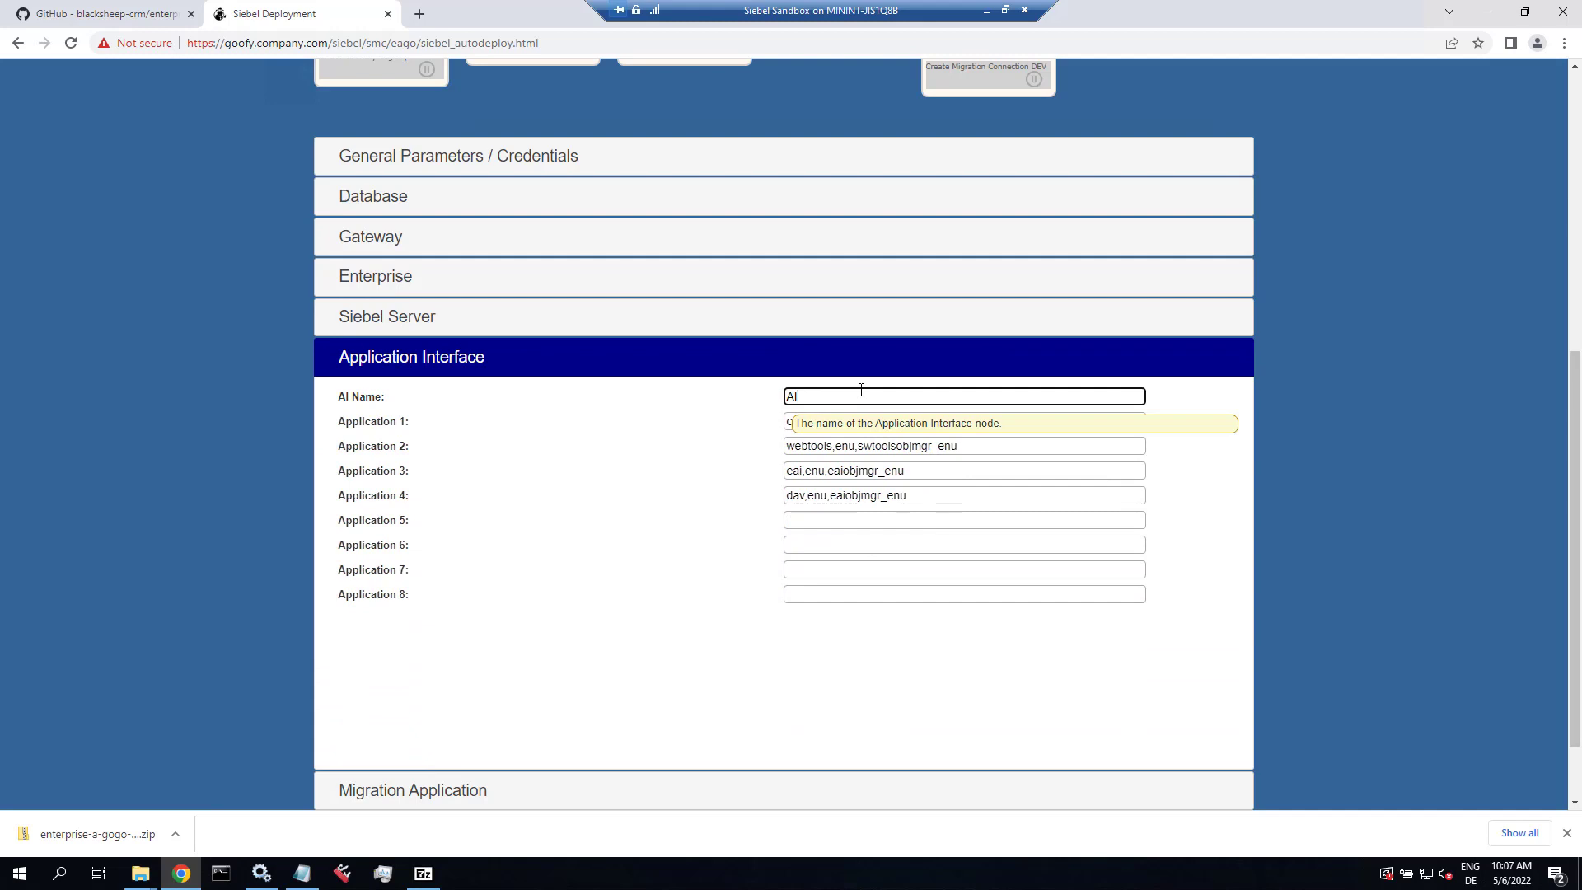
type("_ONE")
key("Tab")
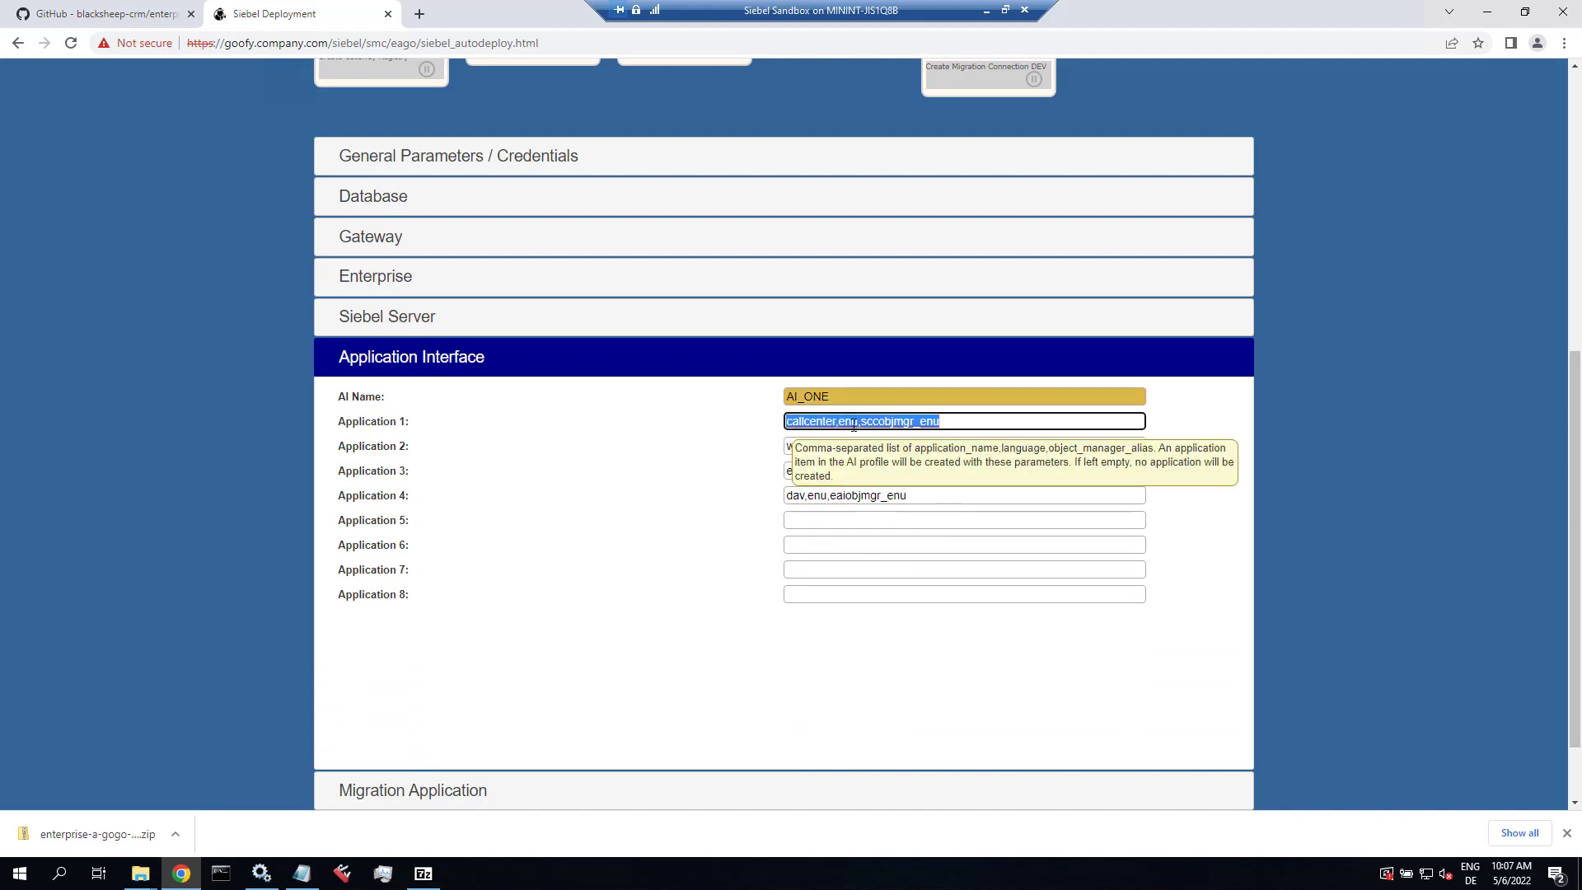
left_click(903, 421)
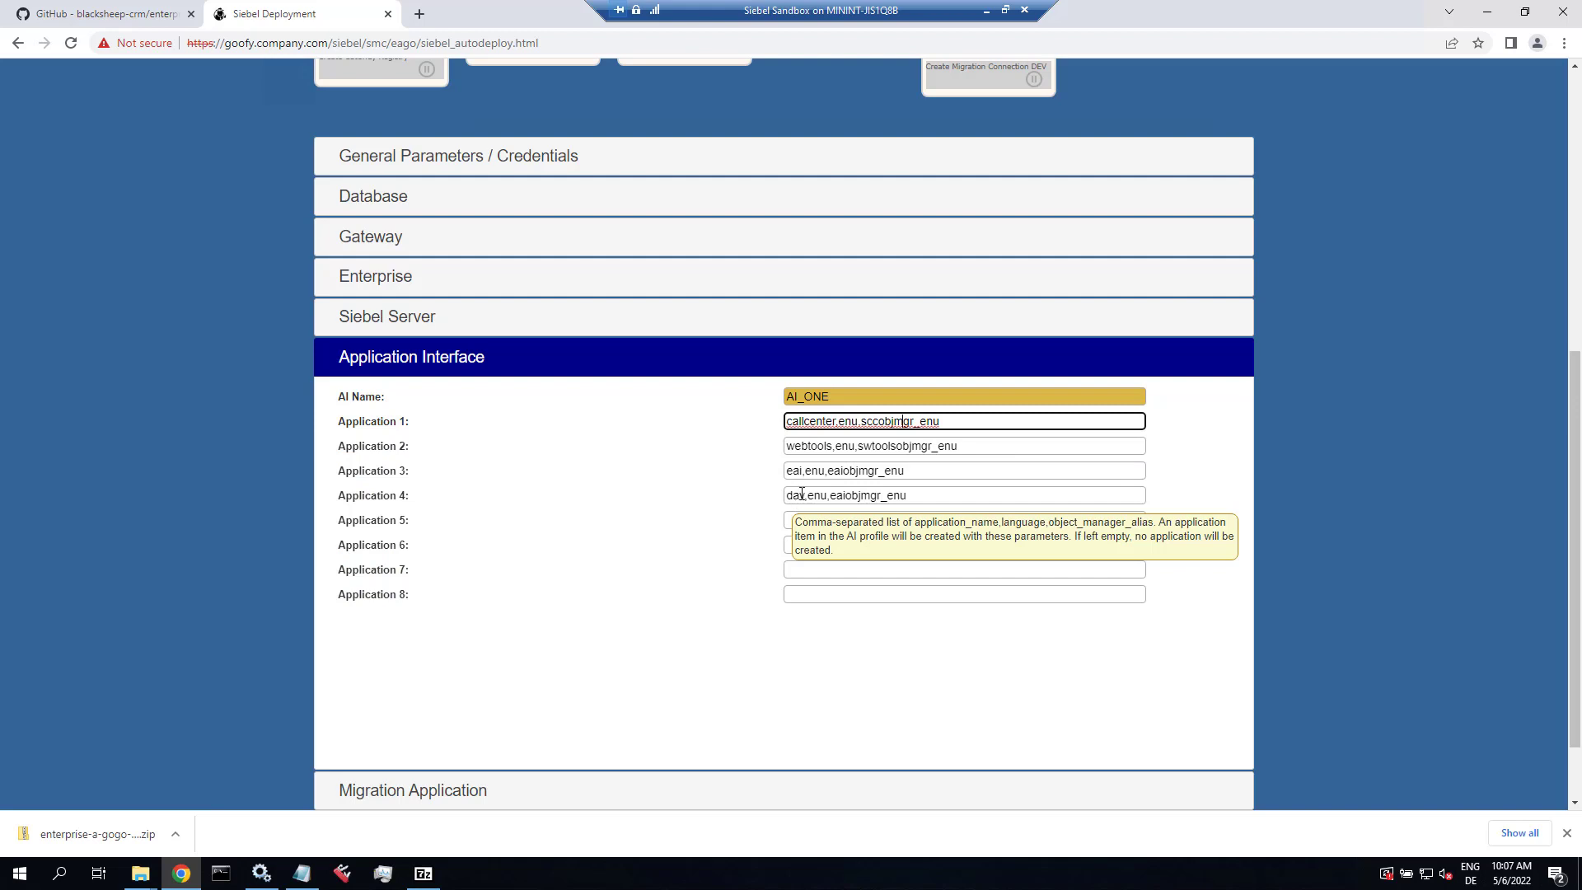
left_click(808, 519)
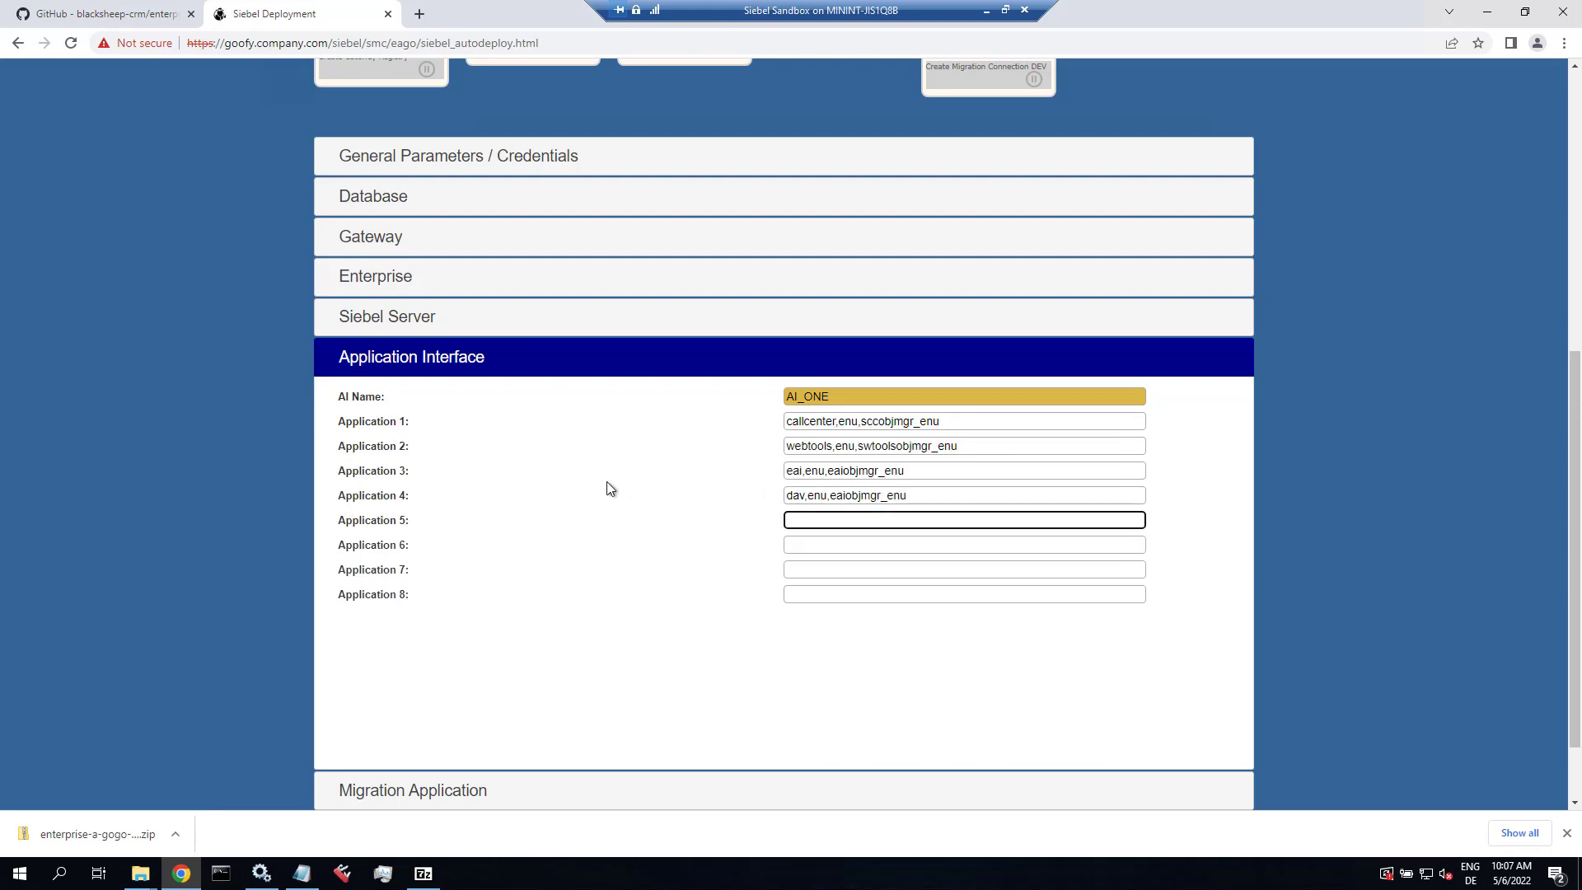
type("callcenter,deu,sccobjmgr_deu")
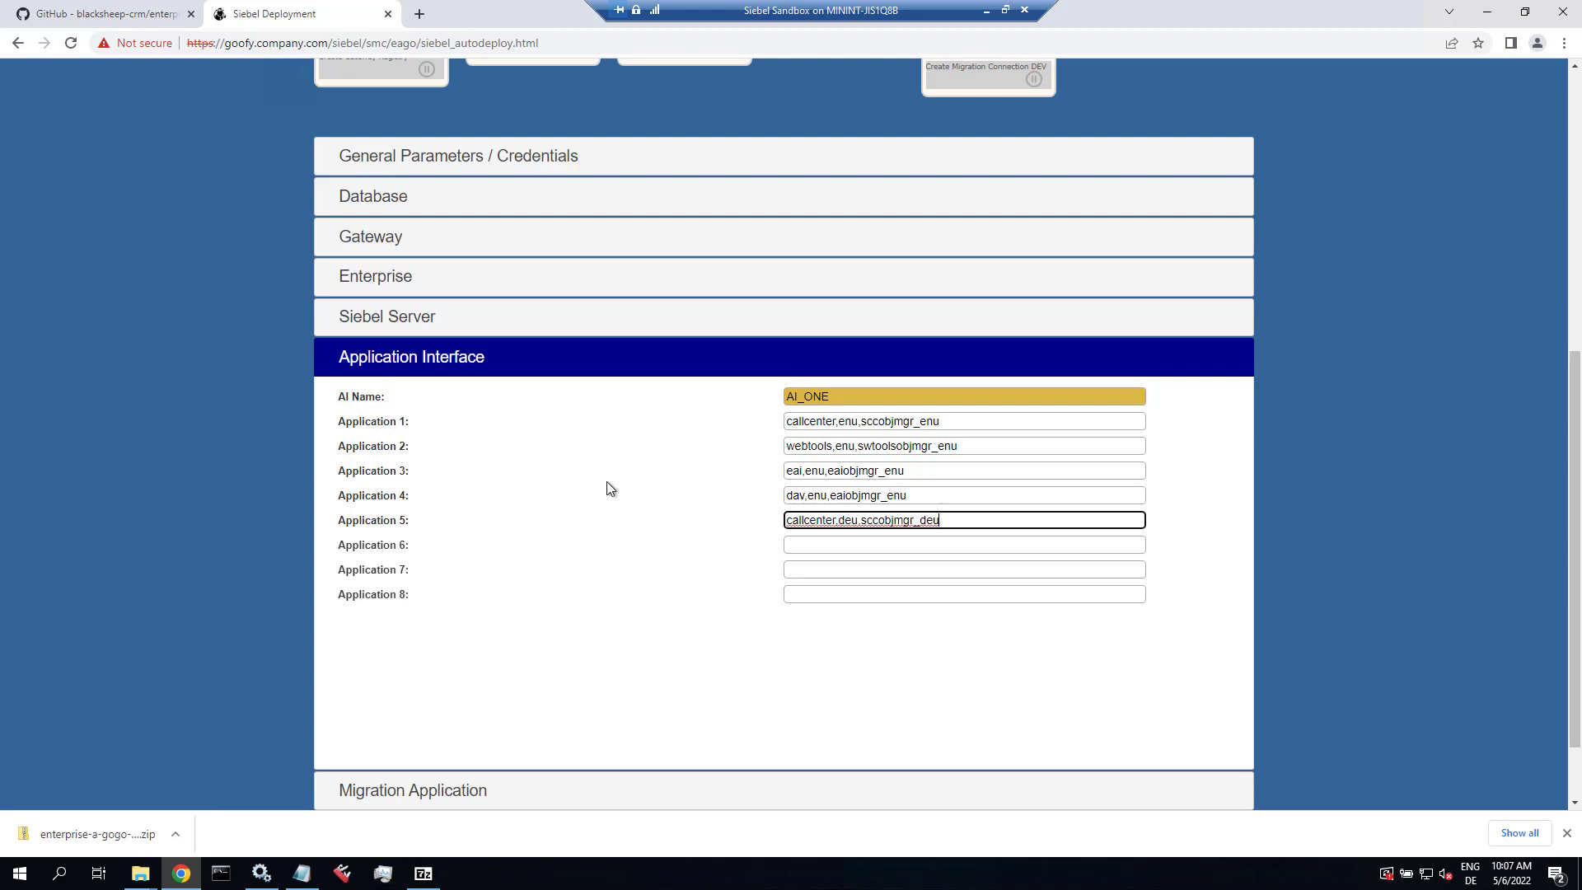
left_click(785, 547)
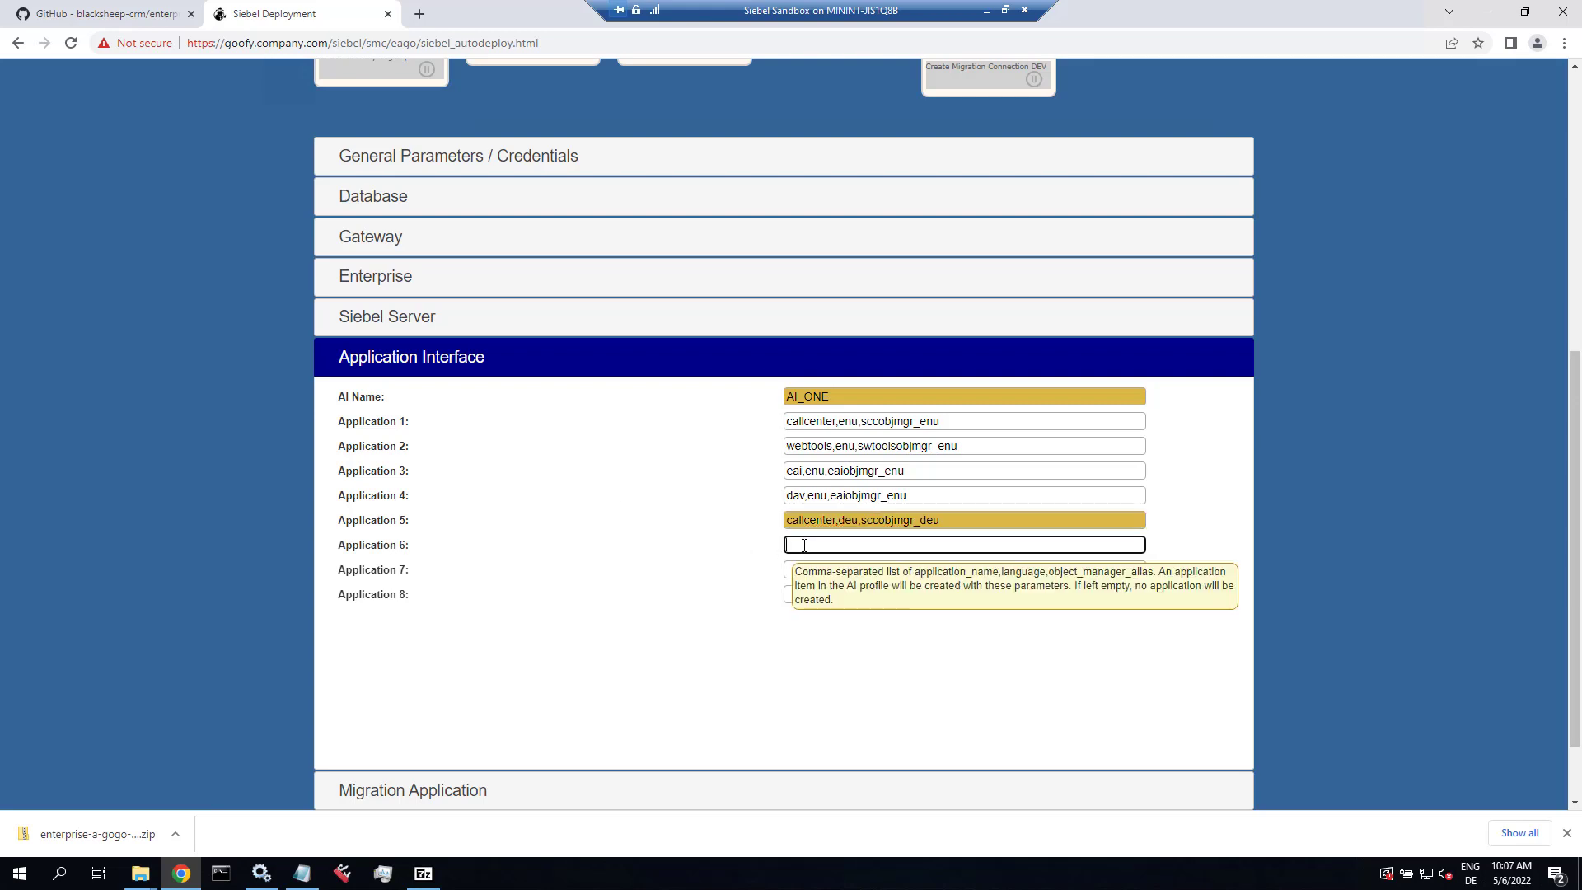
Step: Under Migration Application, change the Connection Name from DEV to DR
left_click(466, 799)
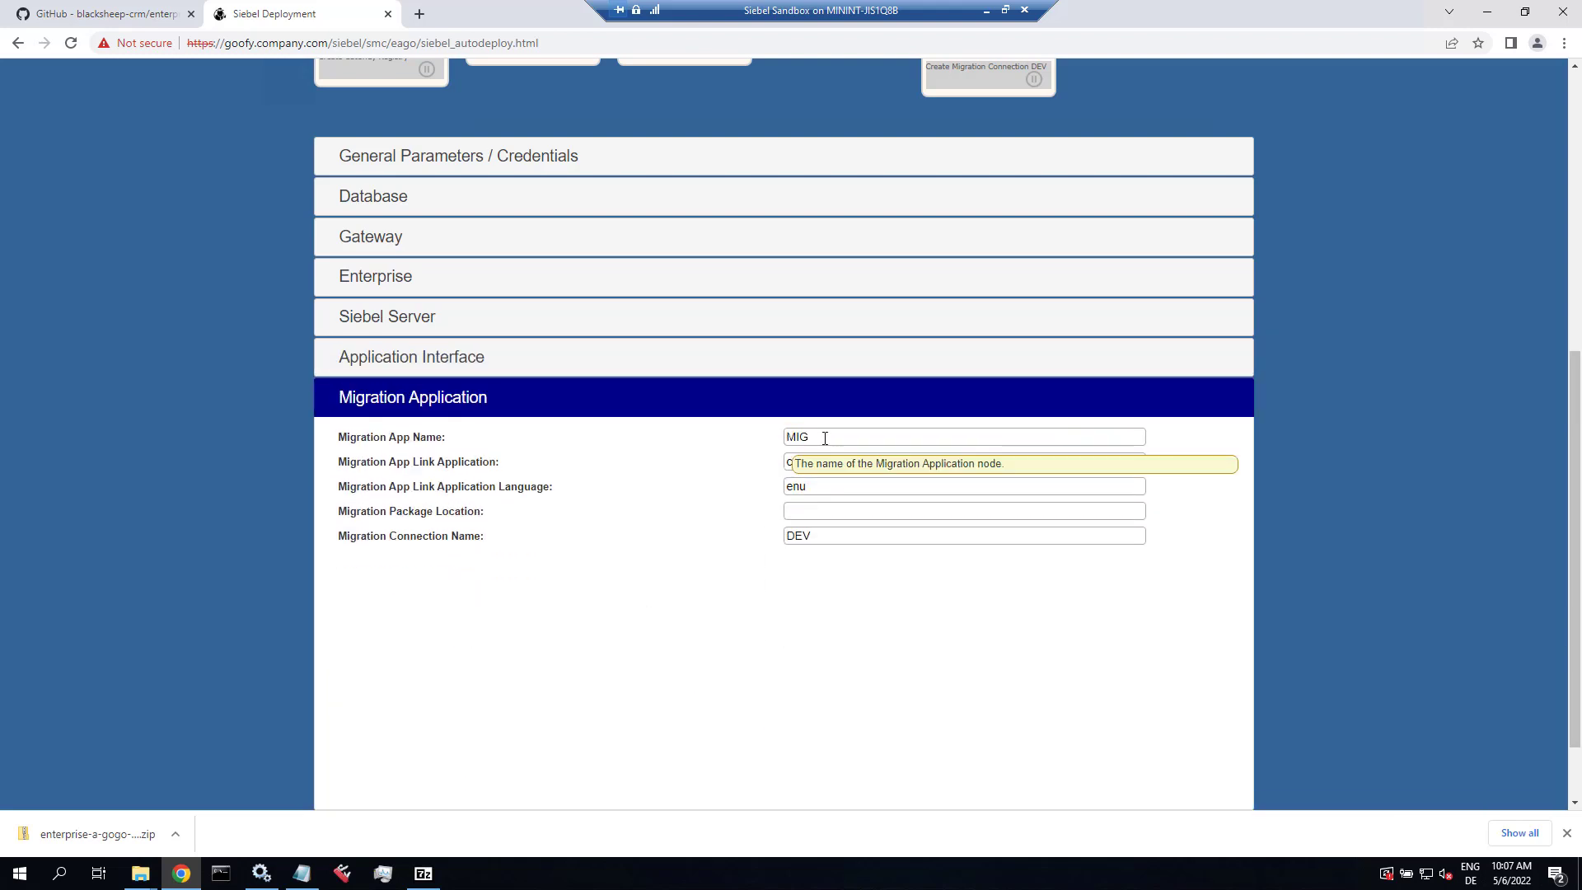
left_click(823, 437)
left_click(790, 463)
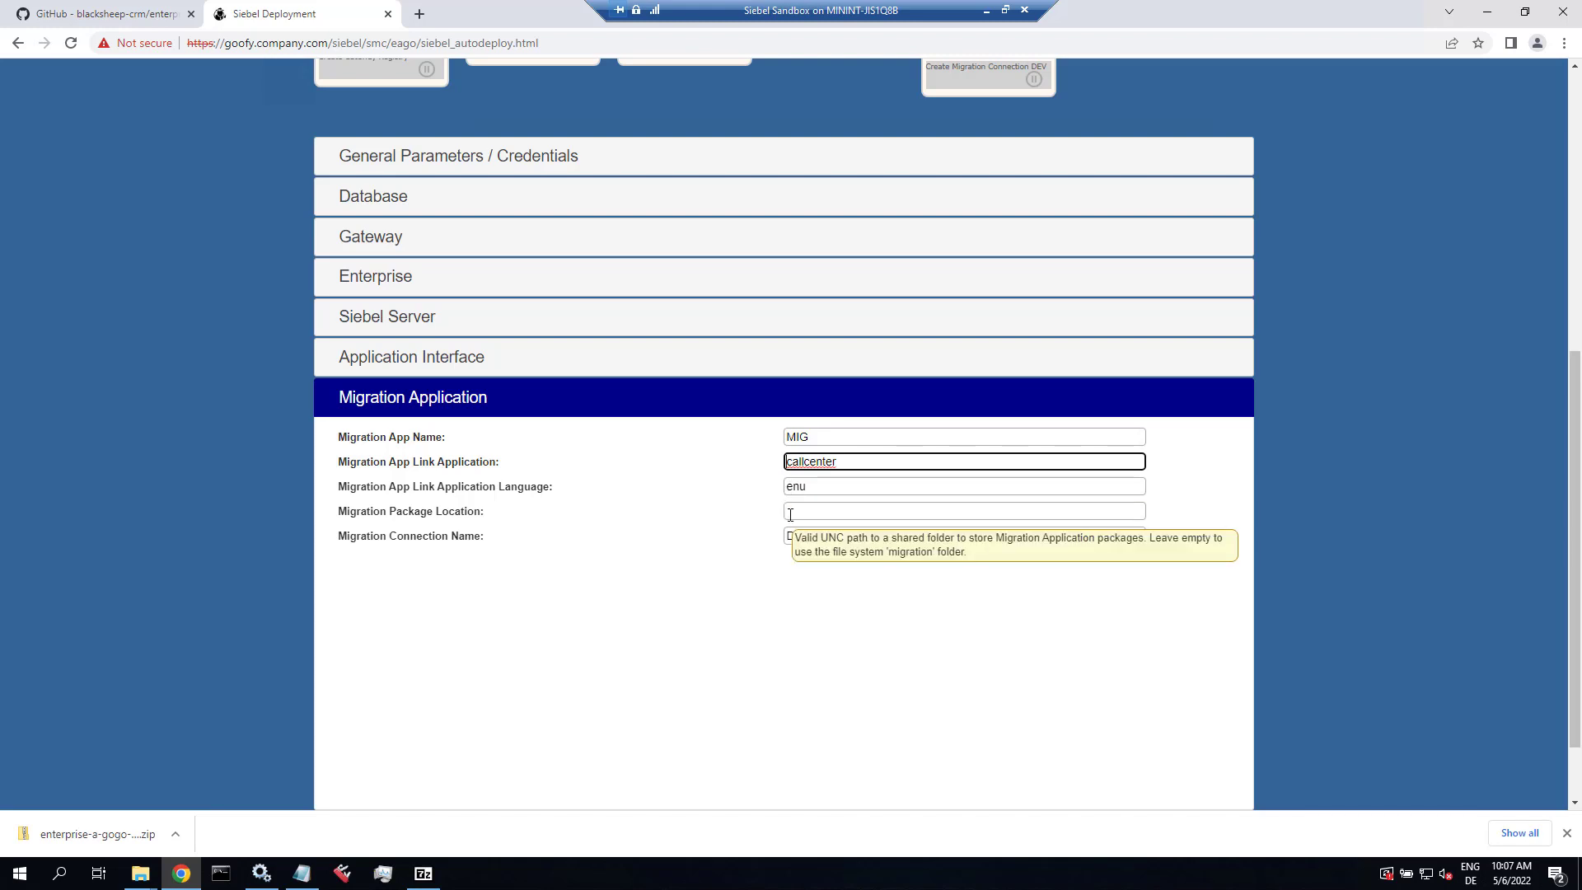
left_click(790, 513)
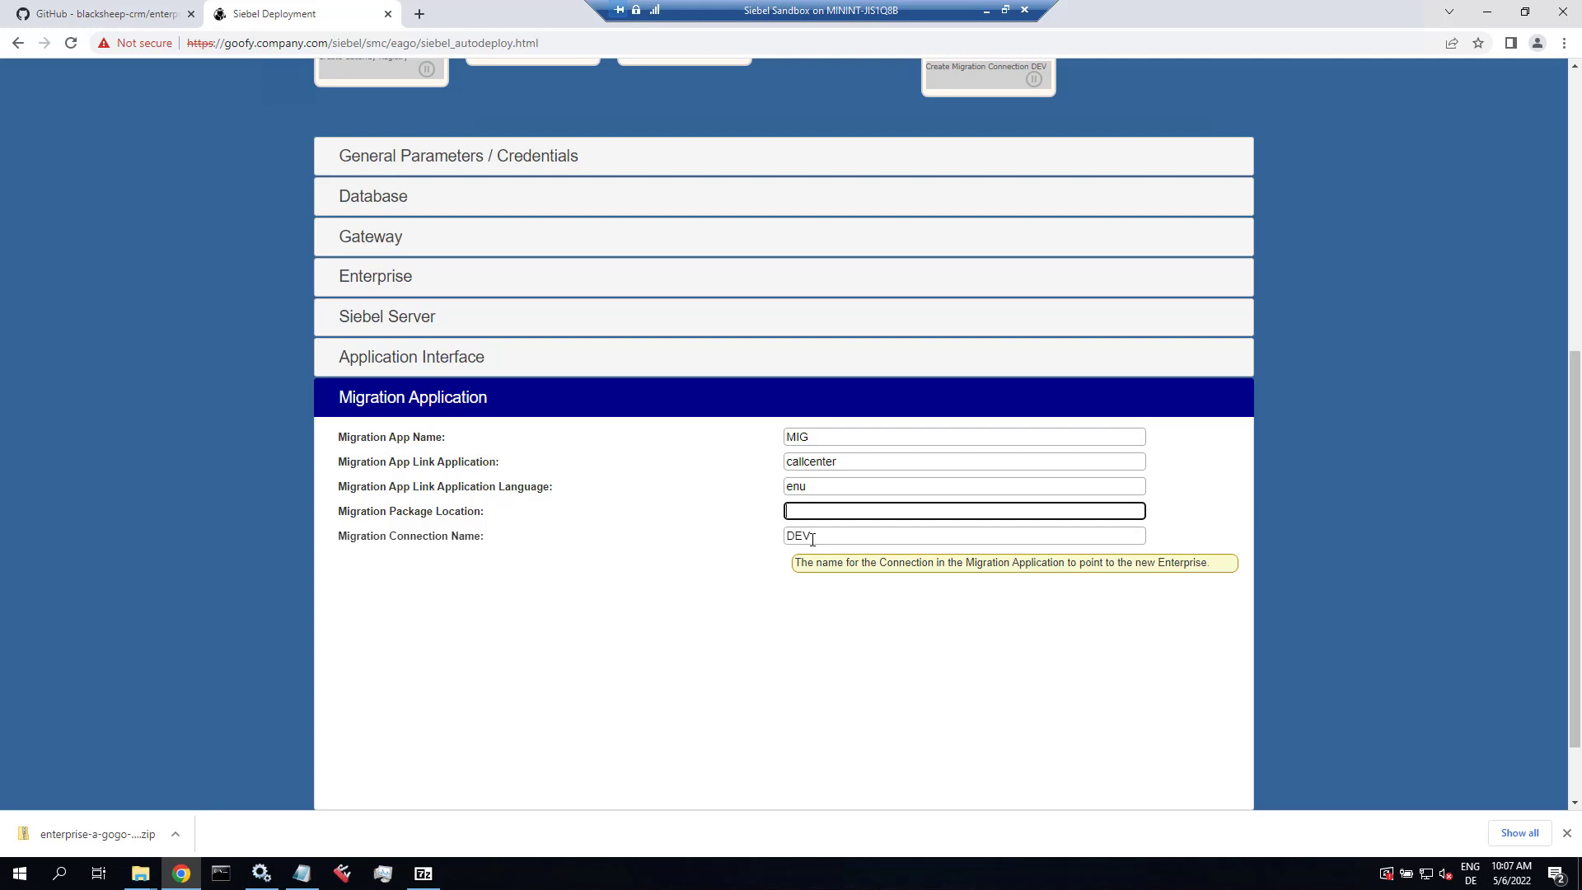
left_click(811, 537)
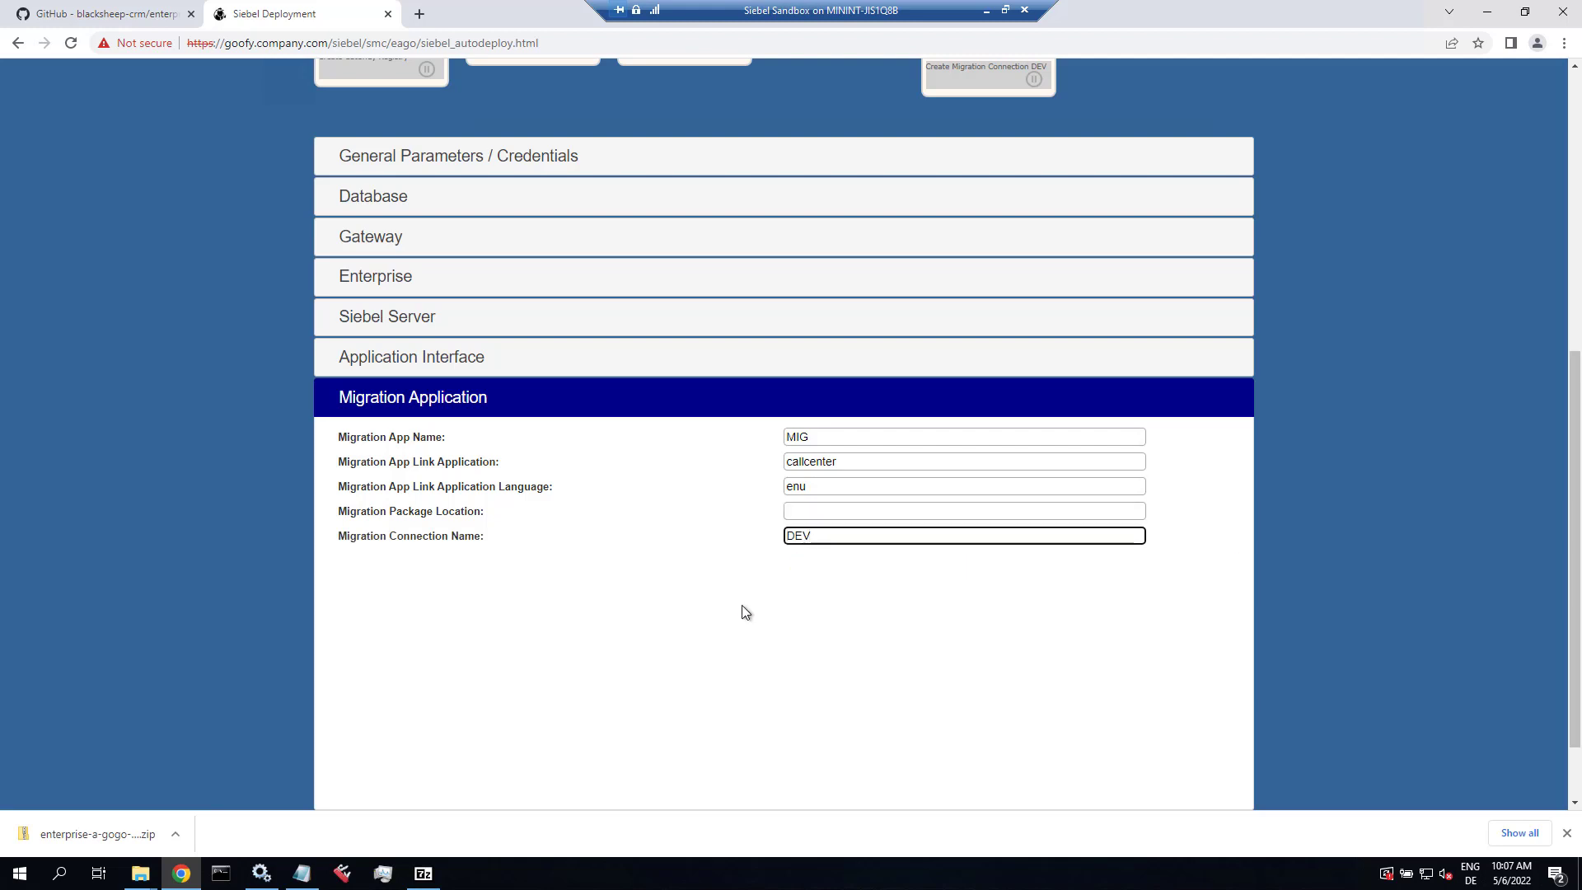
key("BackSpace")
key("BackSpace")
key("BackSpace")
type("DR")
key("shift+Tab")
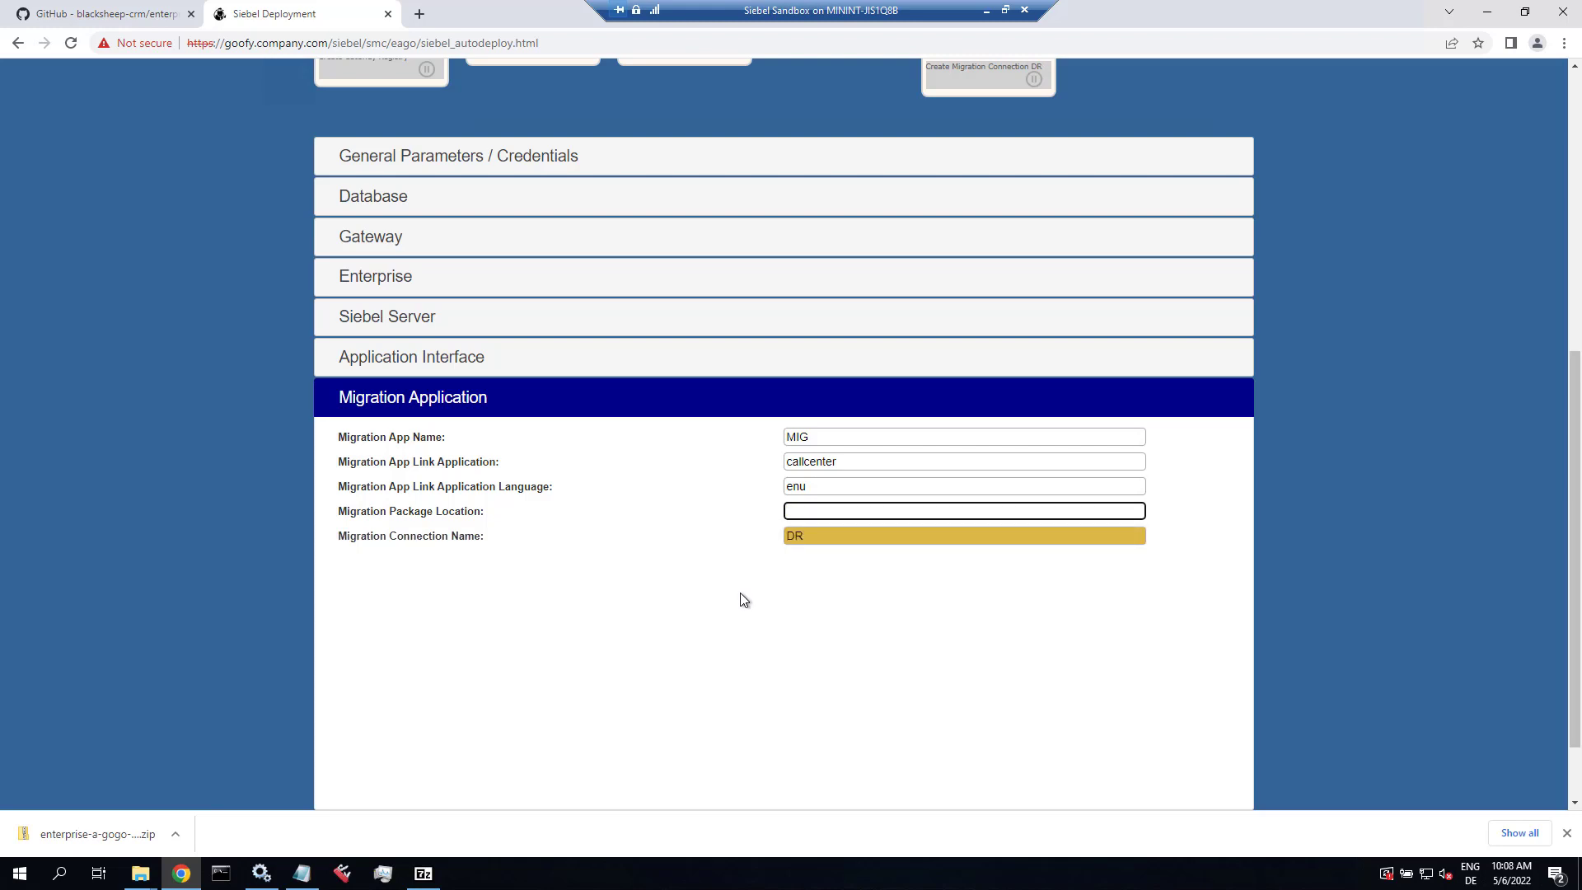
Step: Save the deployment parameters and copy the resulting parameter text to the clipboard
scroll(568, 565, "down", 2)
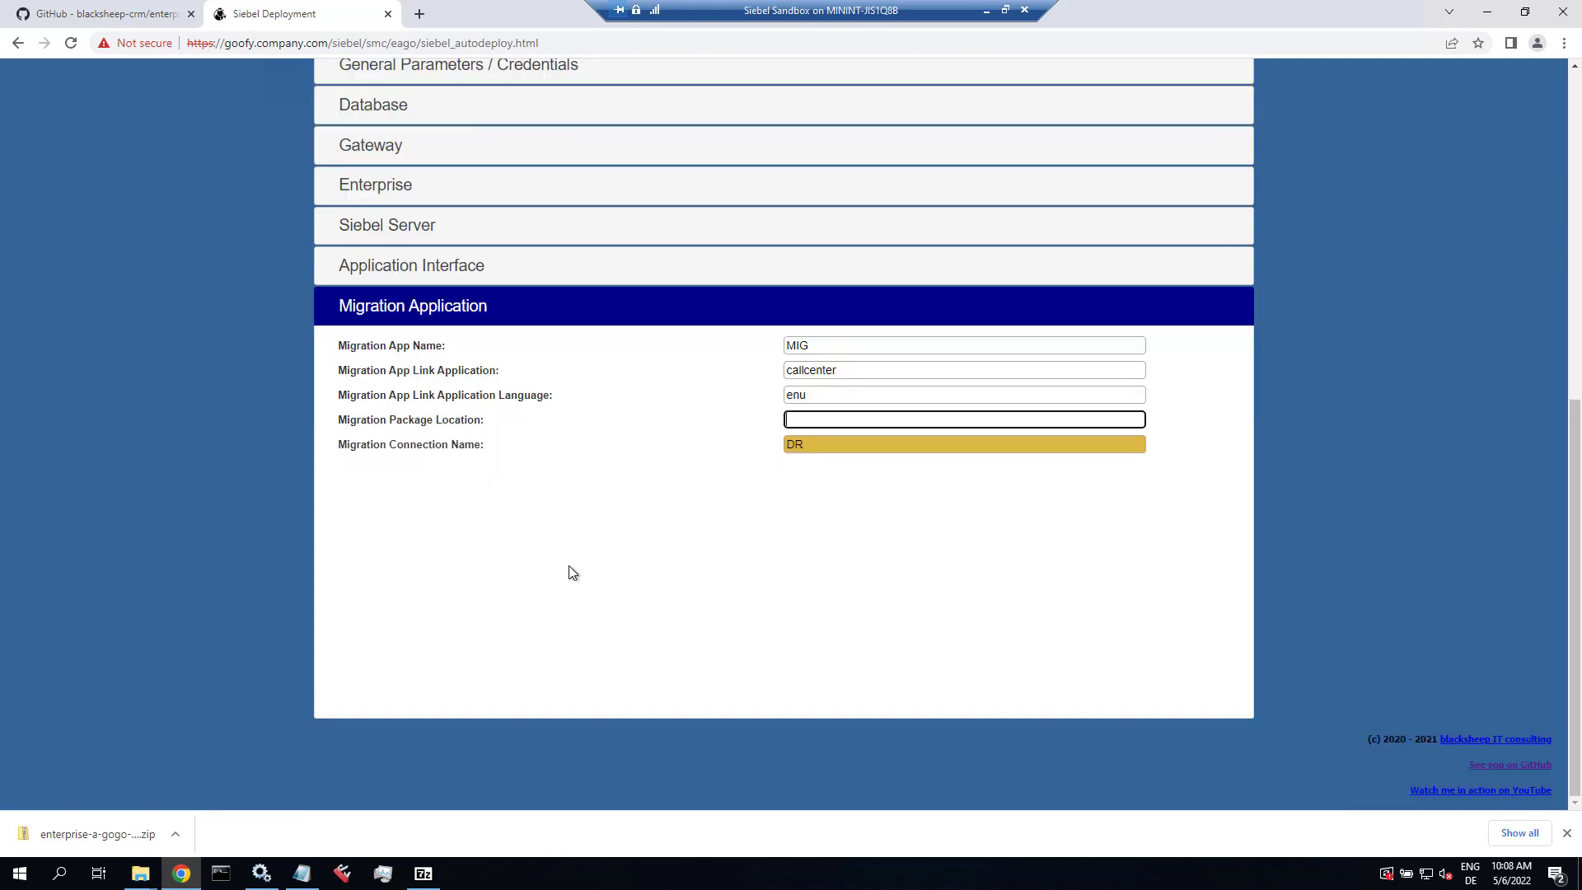
scroll(568, 565, "up", 2)
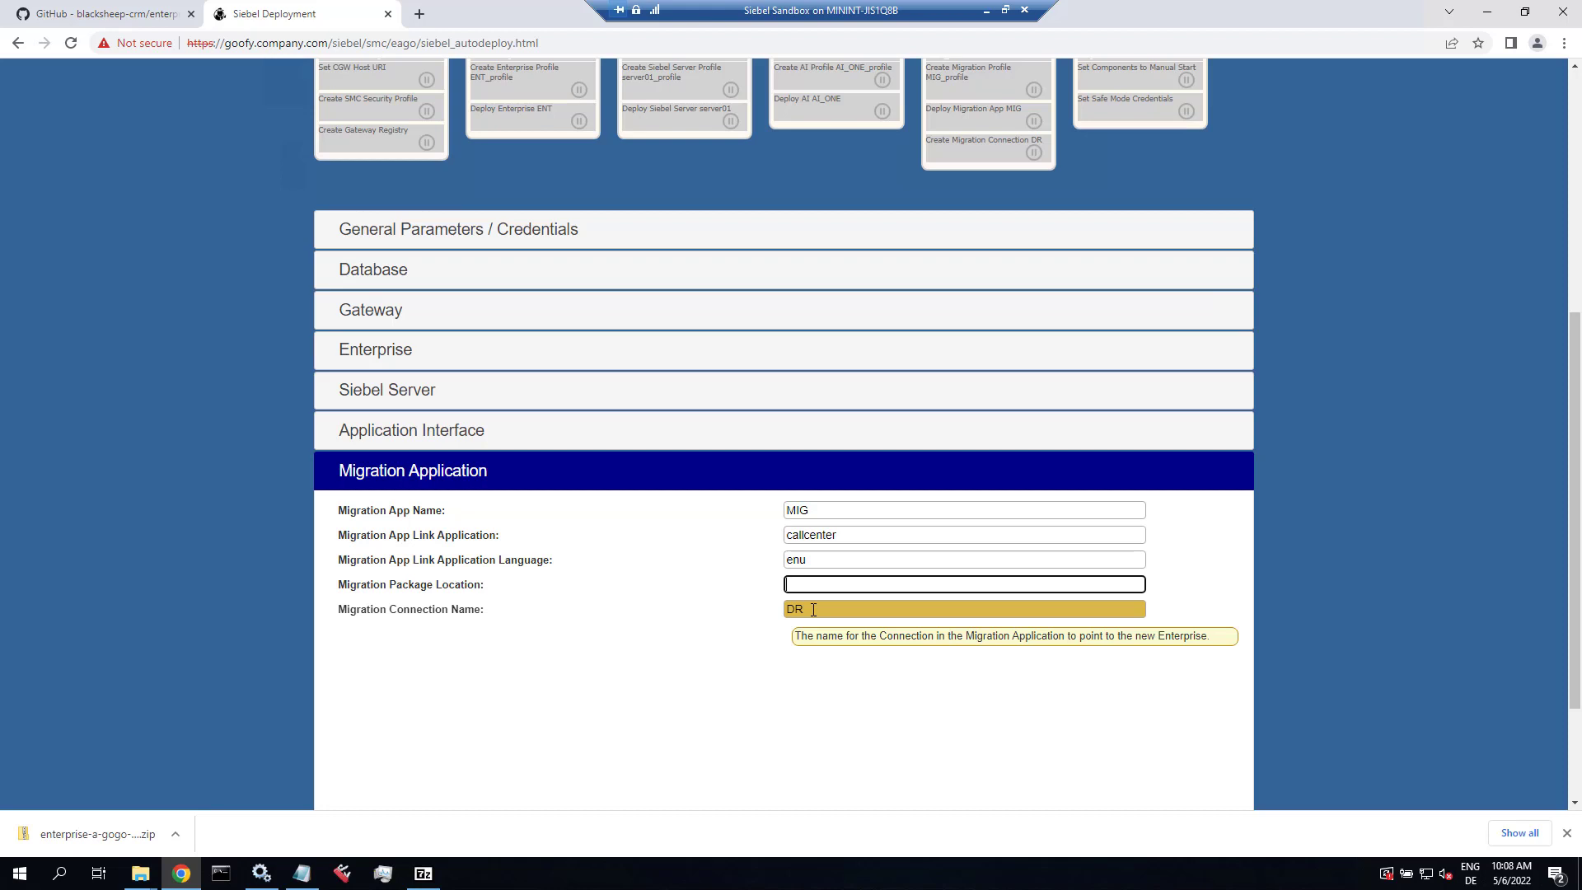
scroll(1341, 412, "up", 3)
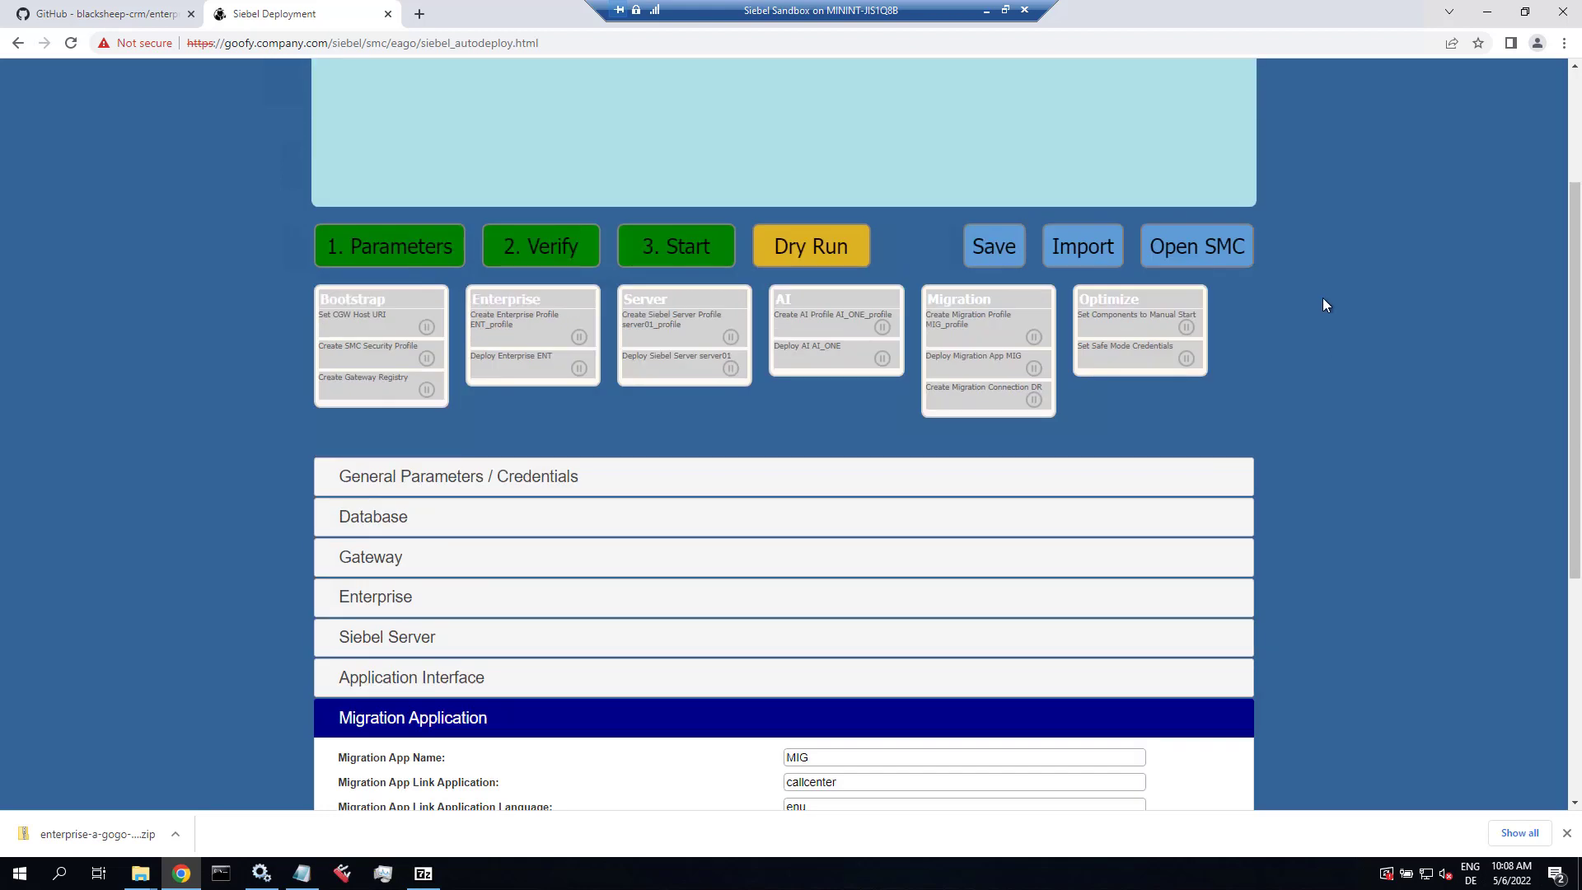
left_click(992, 251)
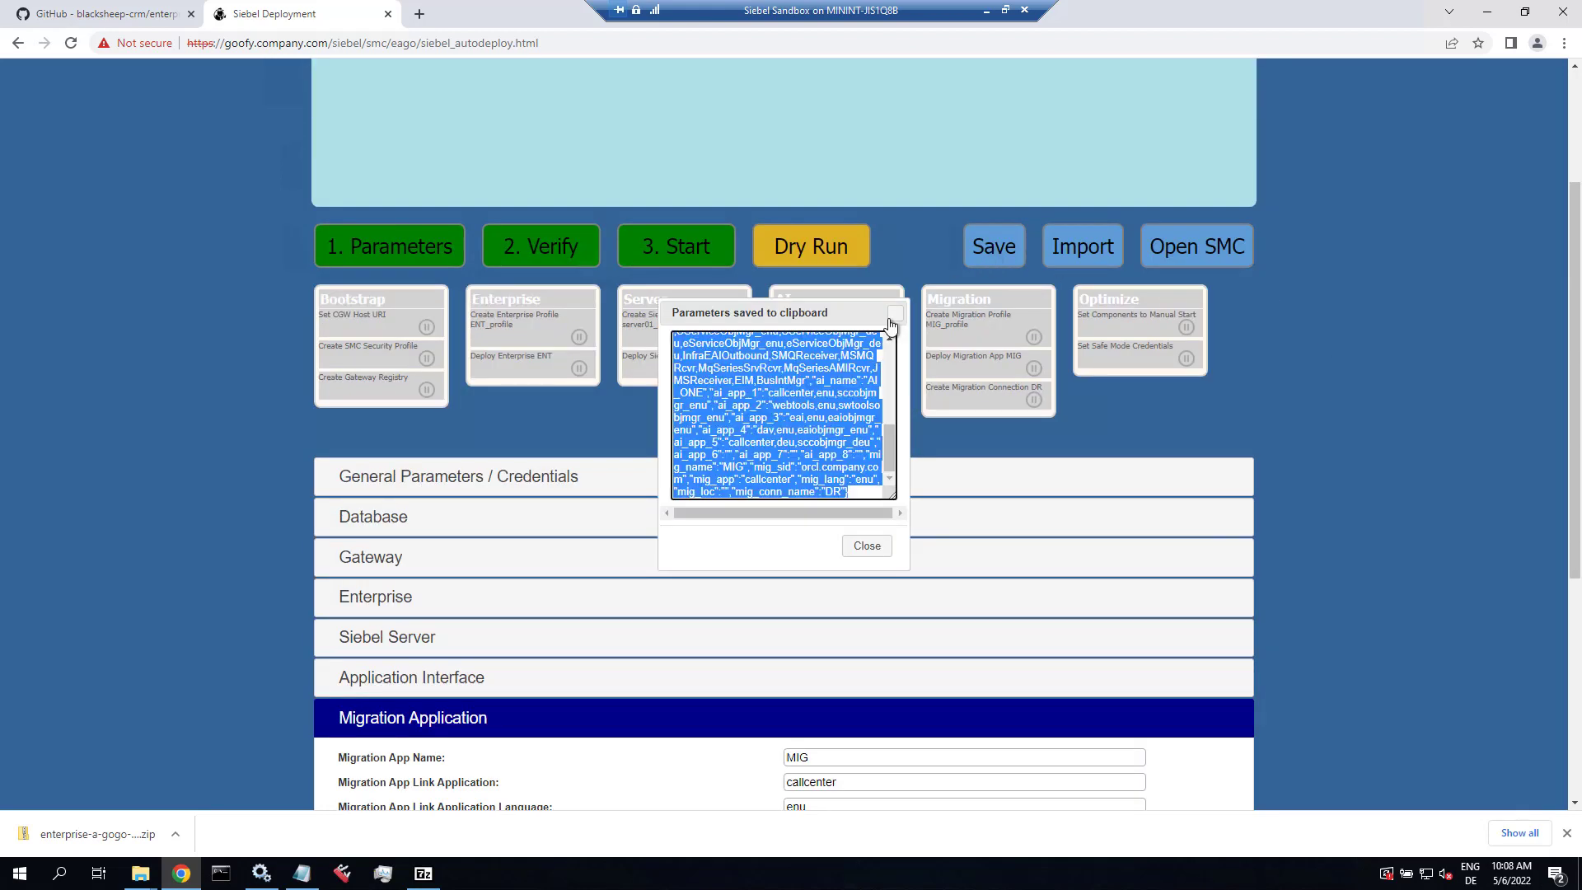
right_click(789, 387)
left_click(826, 449)
left_click(13, 880)
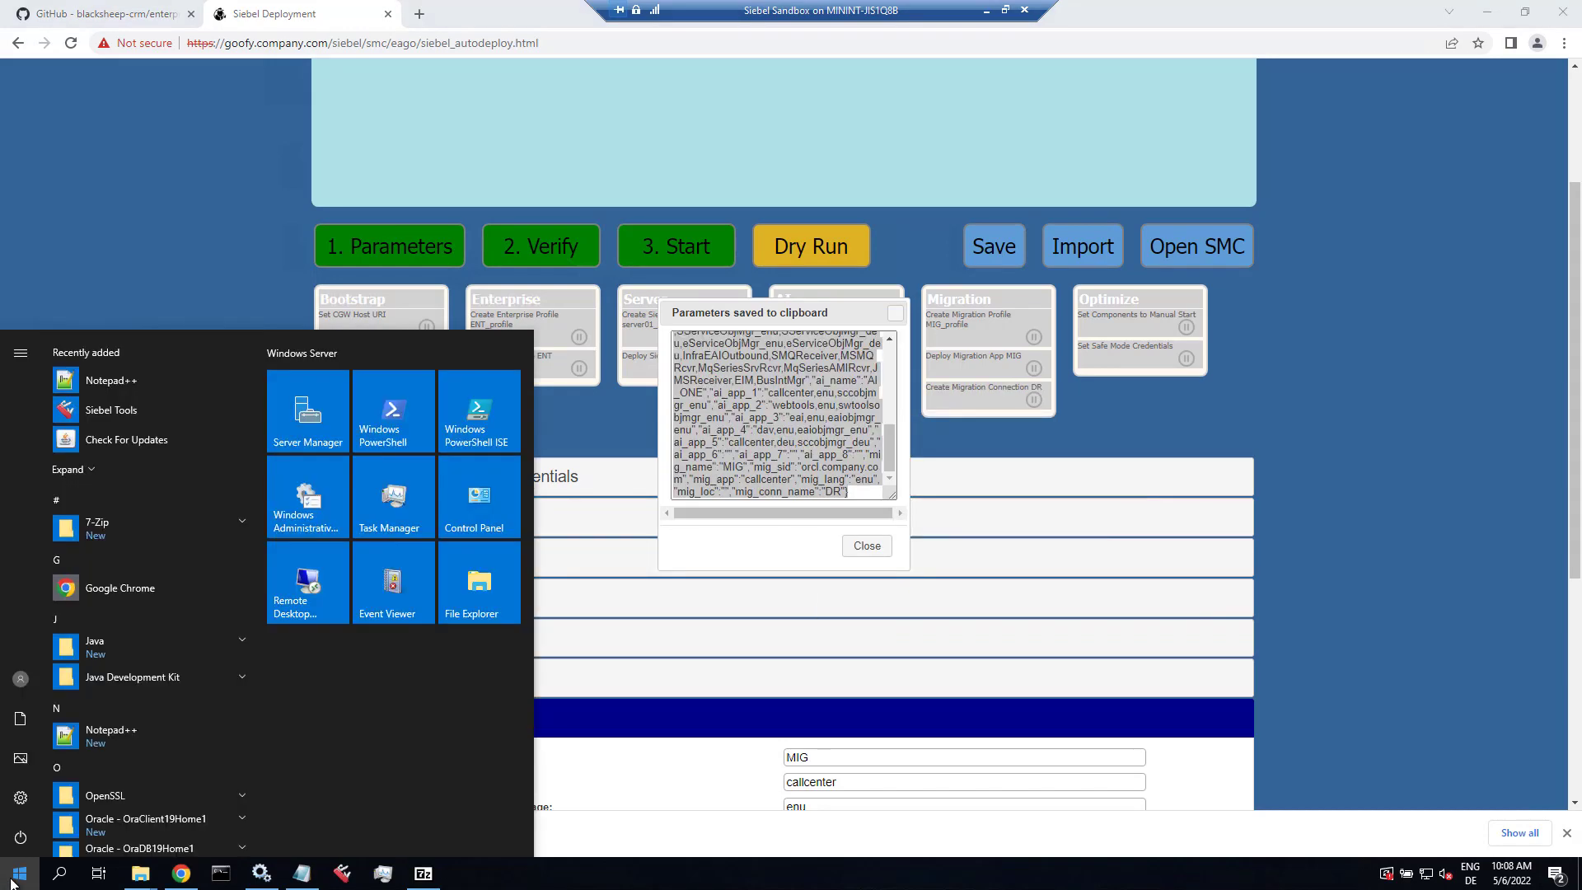
Step: Paste the copied deployment parameters into a new Notepad++ document
left_click(127, 379)
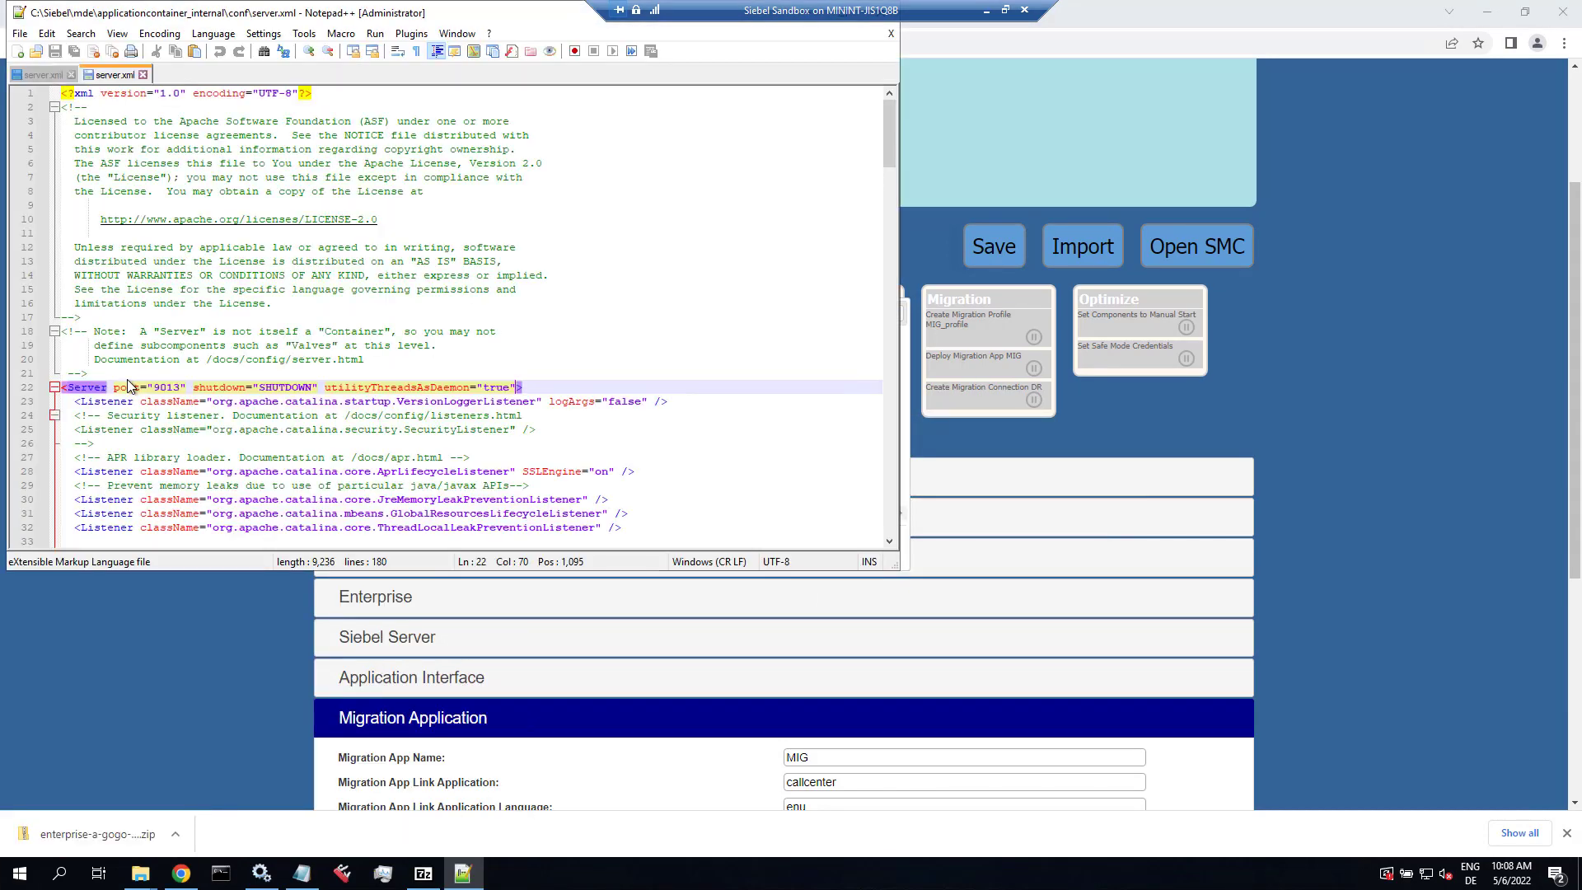
left_click(19, 51)
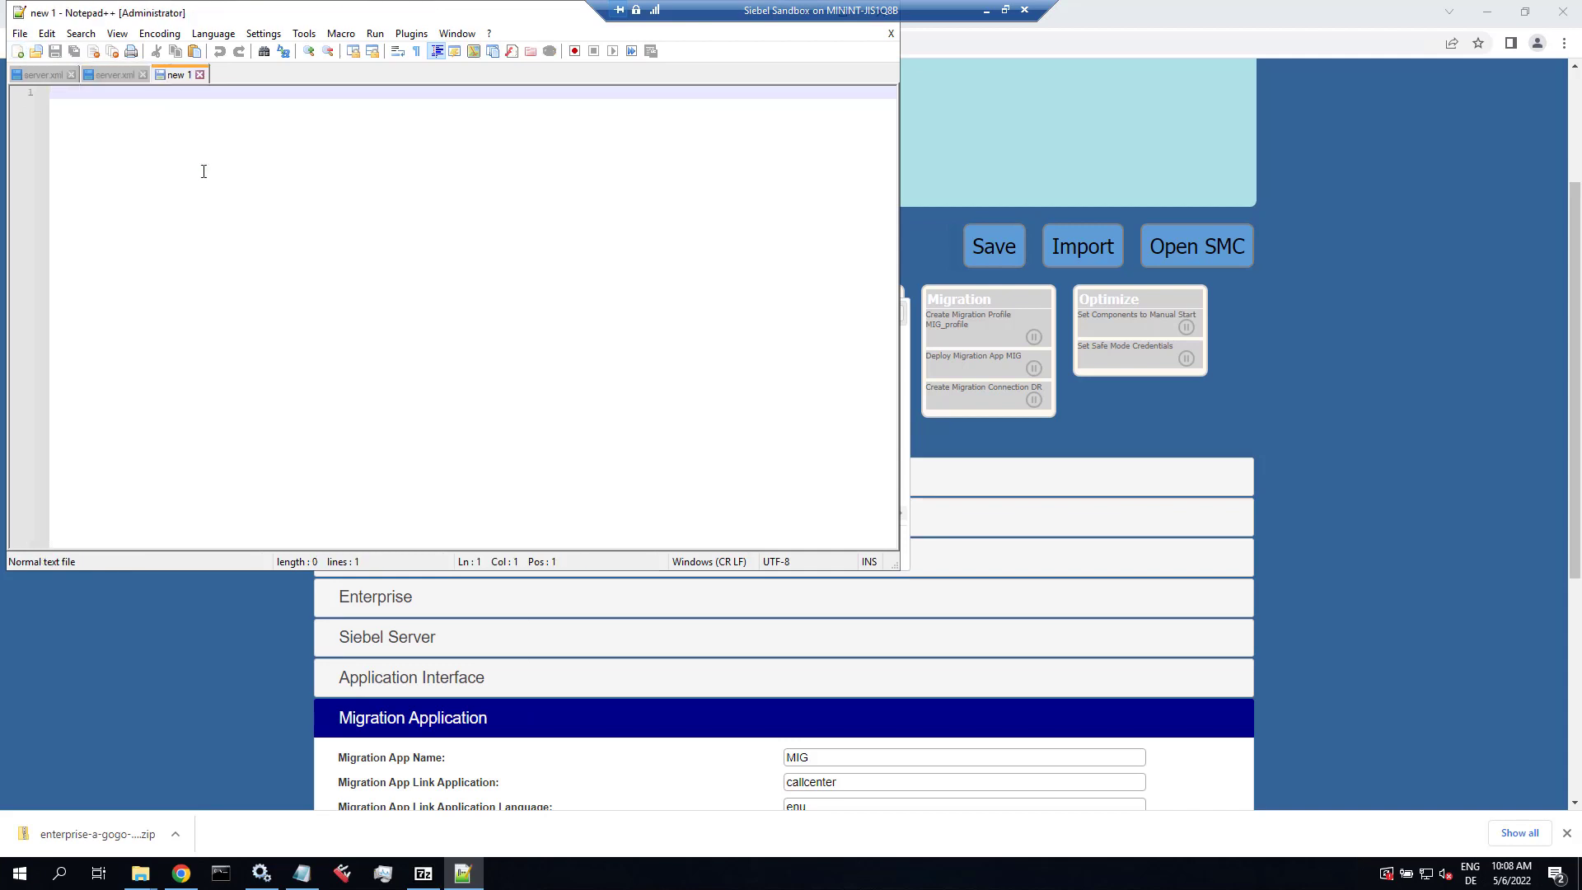
key("ctrl+v")
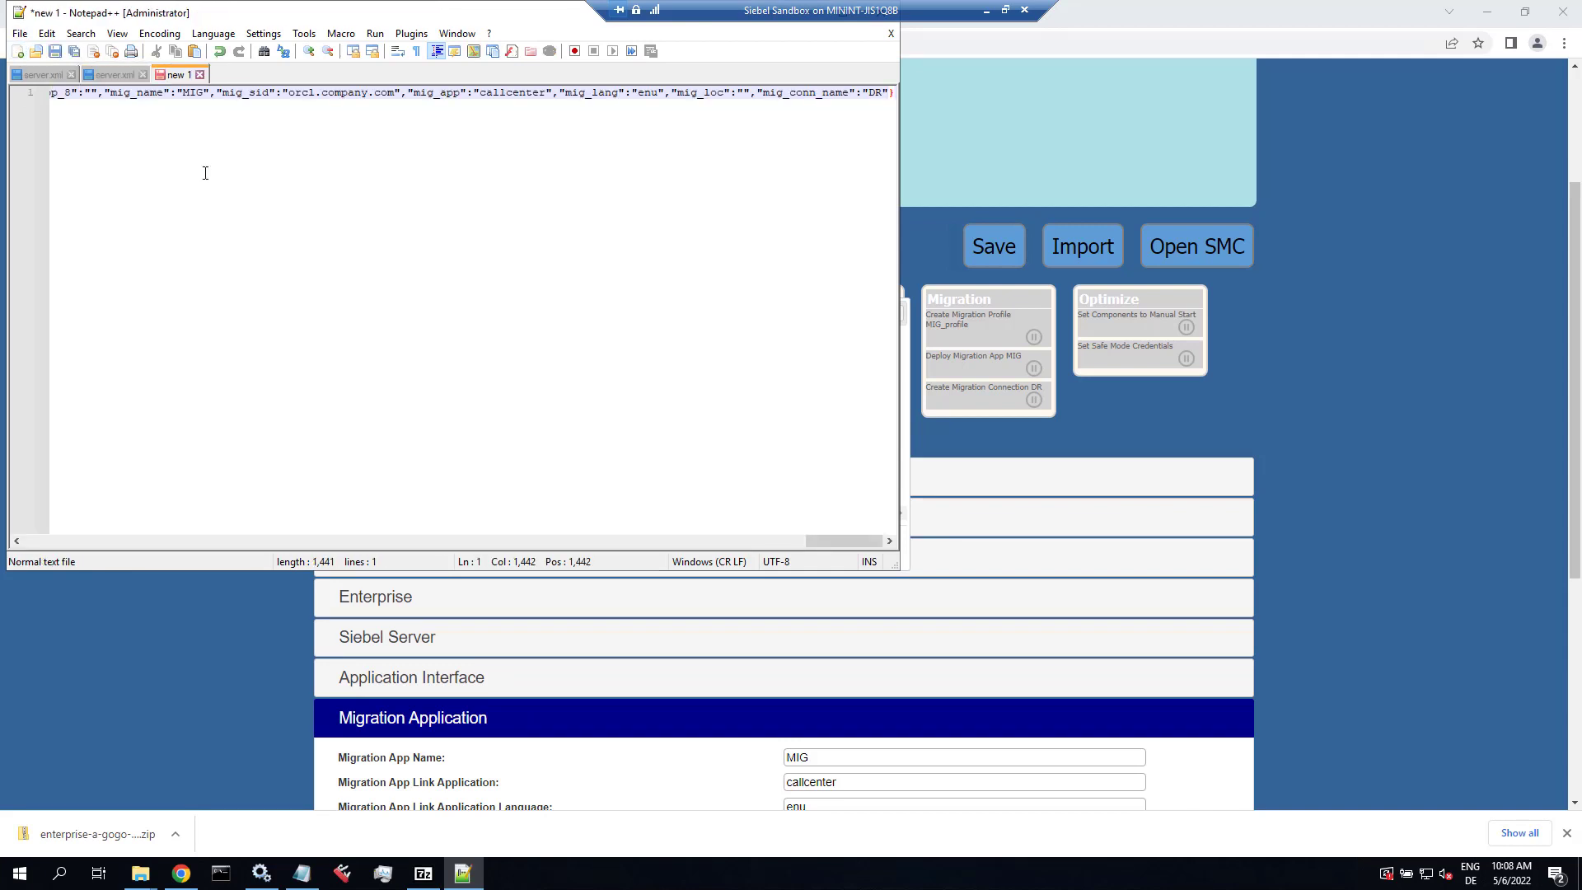
Step: Save the document as ent224.txt in mde\applicationcontainer_external\siebelwebroot\smc\eago
key("ctrl+s")
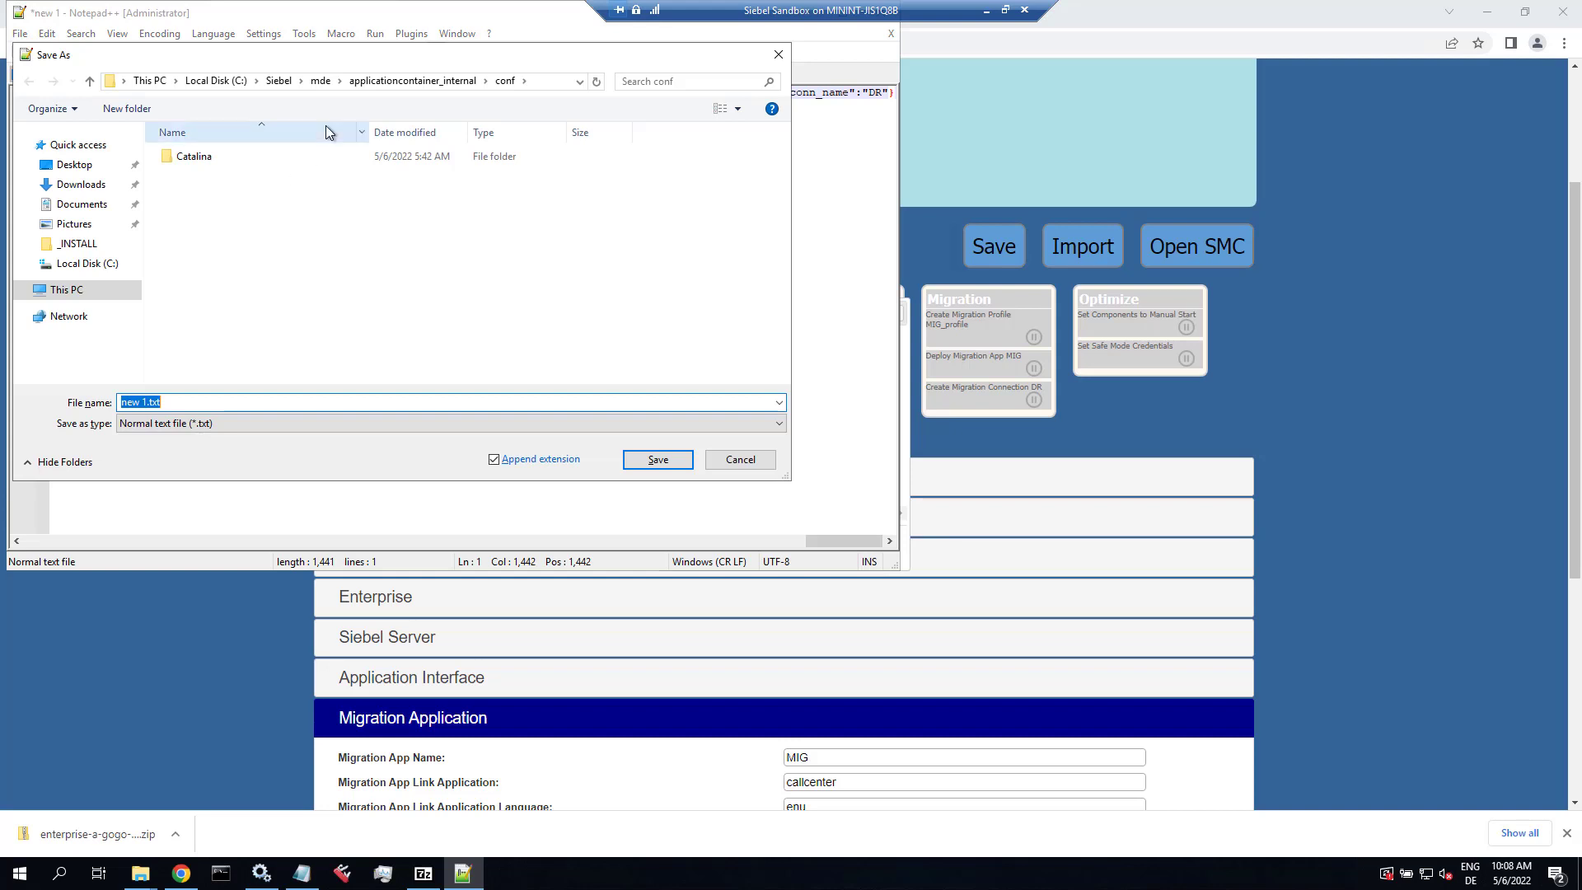
left_click(277, 82)
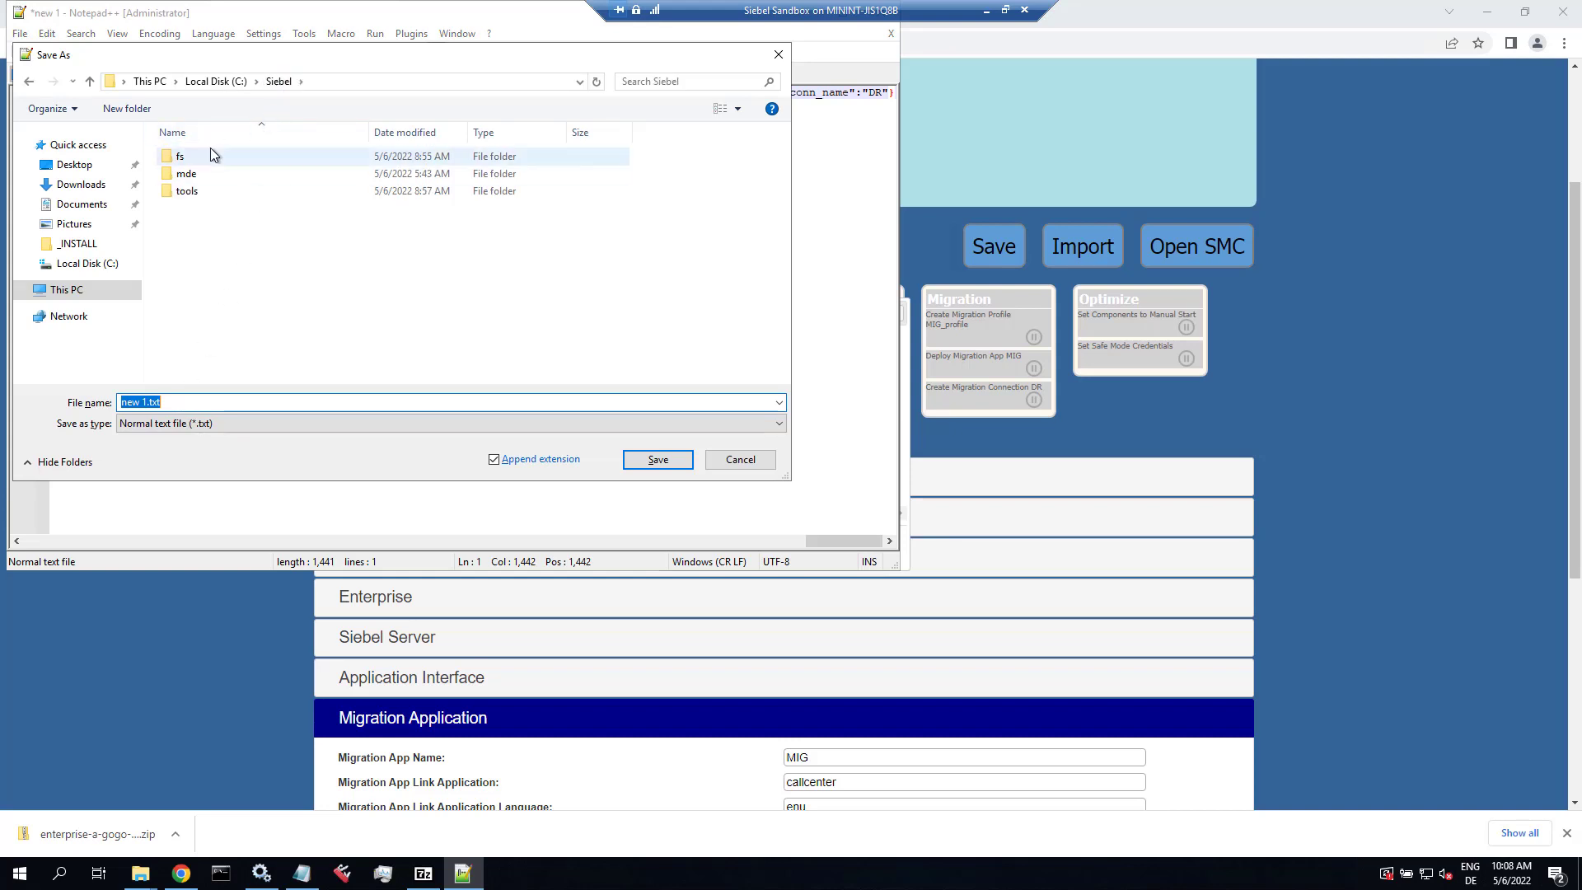
double_click(192, 174)
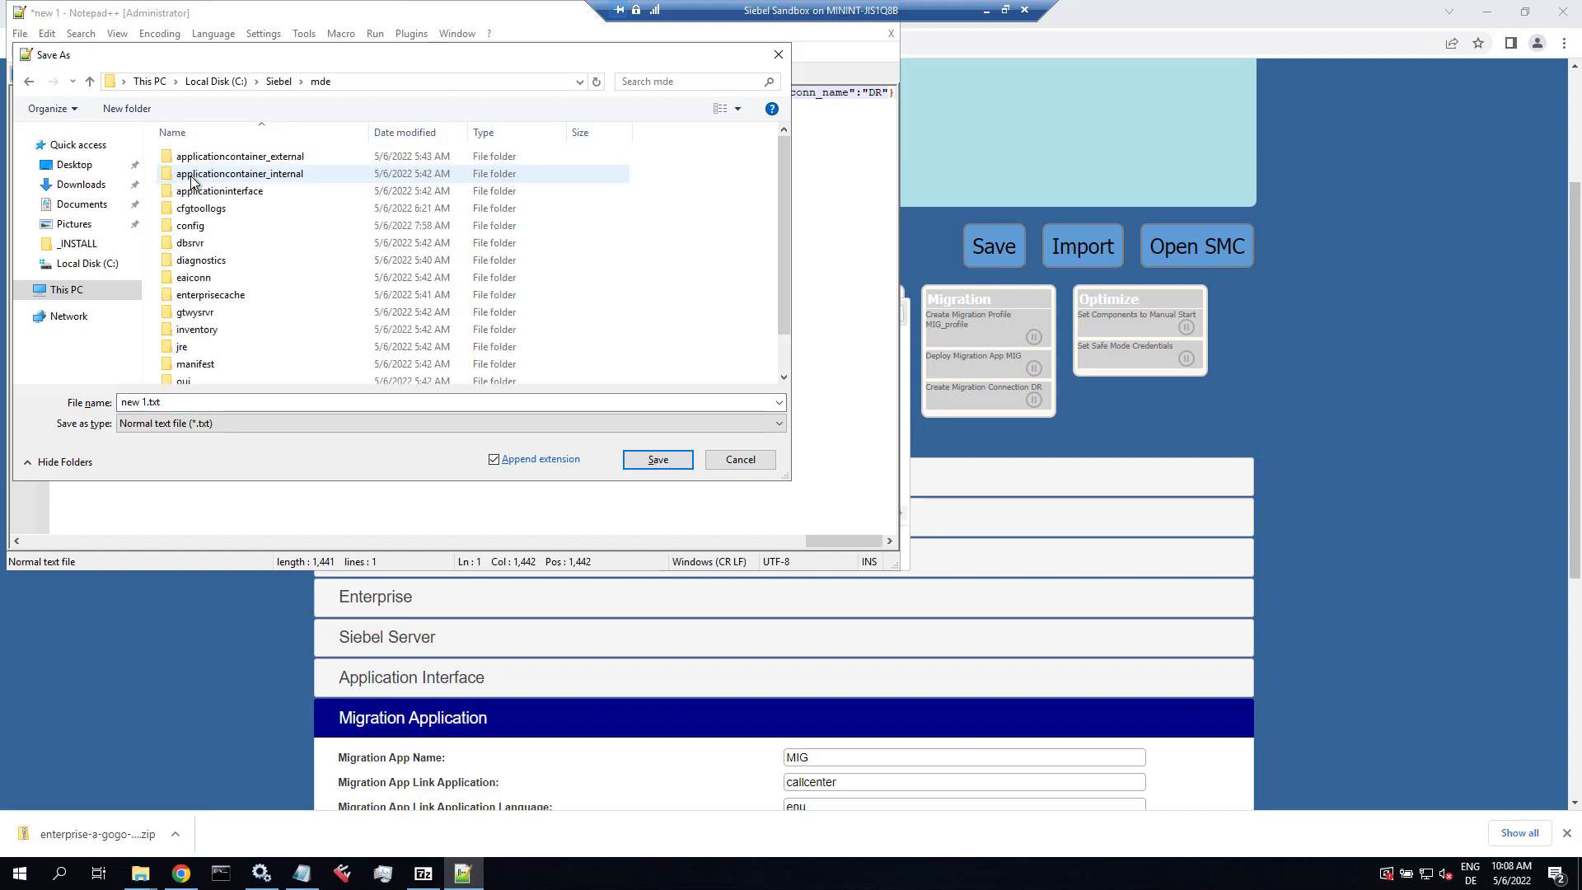
double_click(201, 156)
double_click(206, 243)
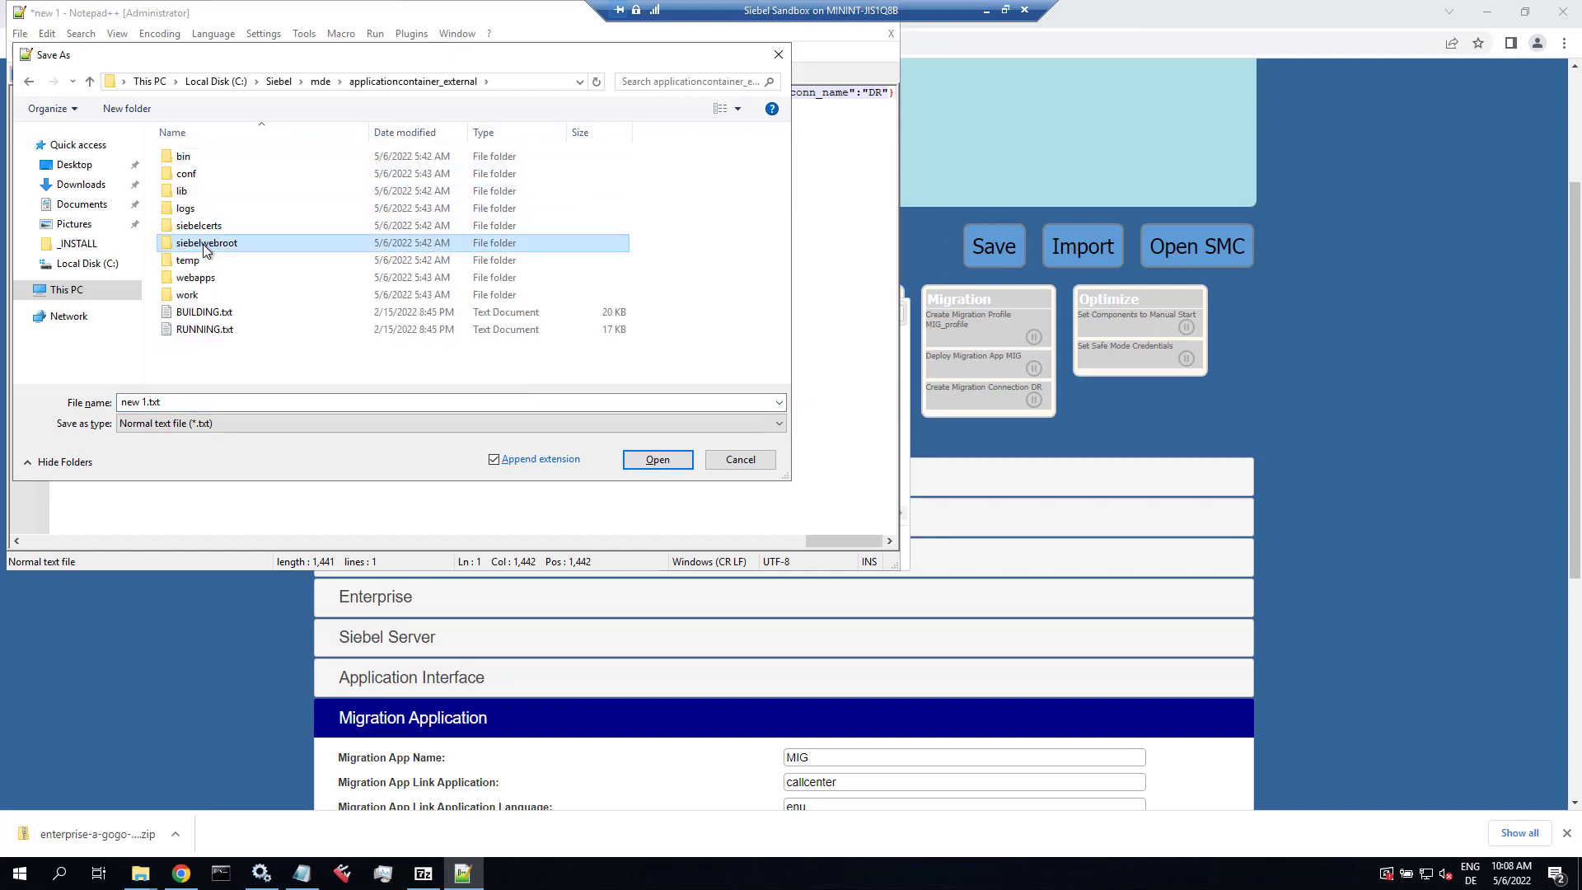
left_click(195, 295)
double_click(196, 295)
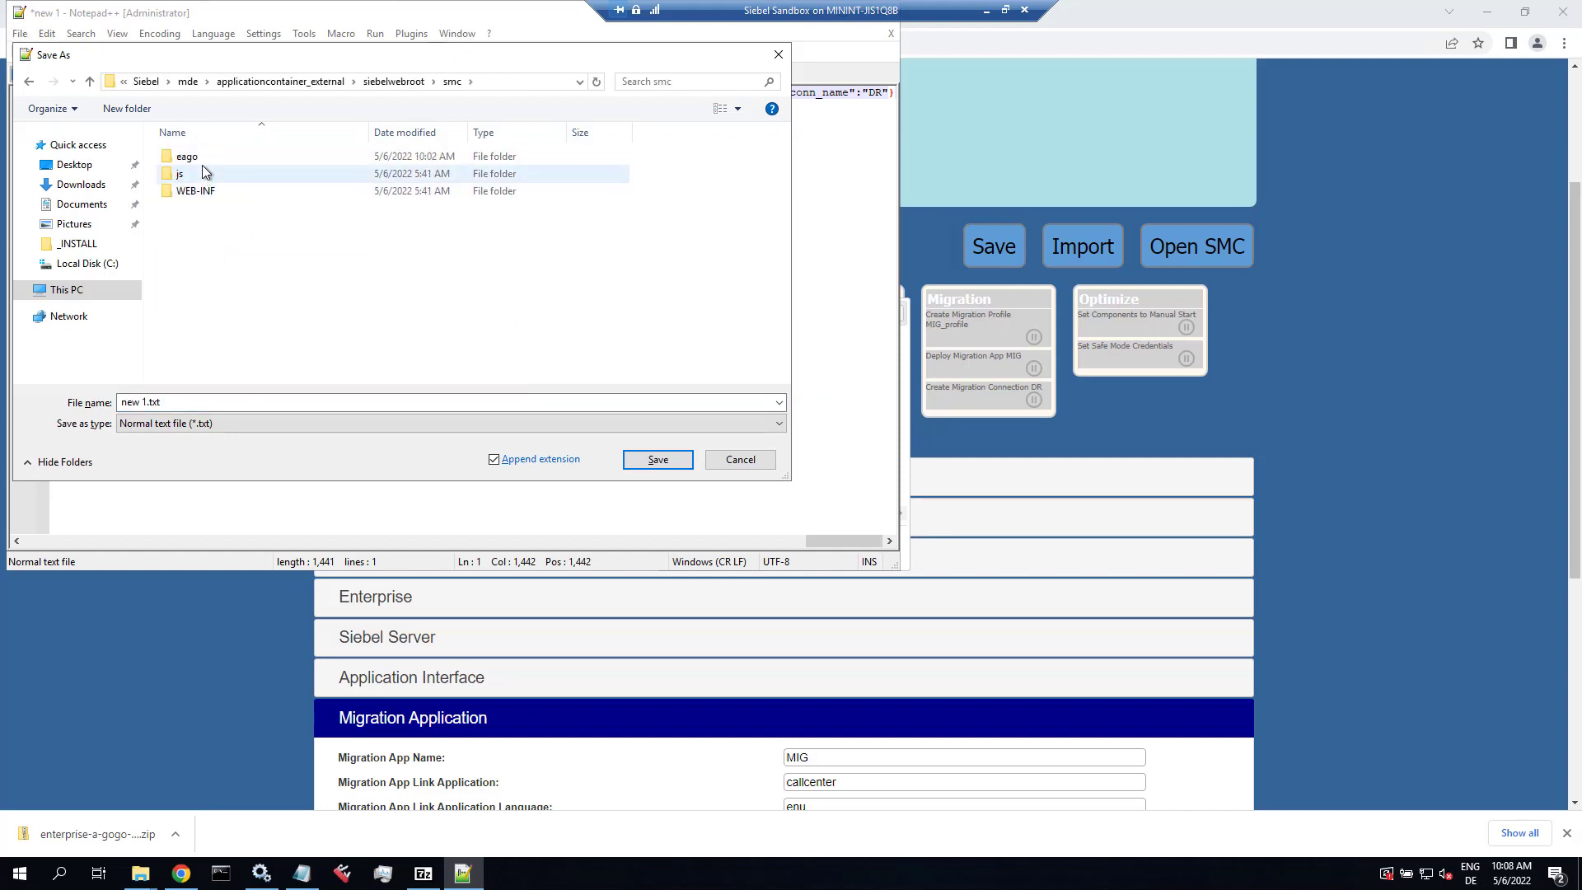
double_click(201, 158)
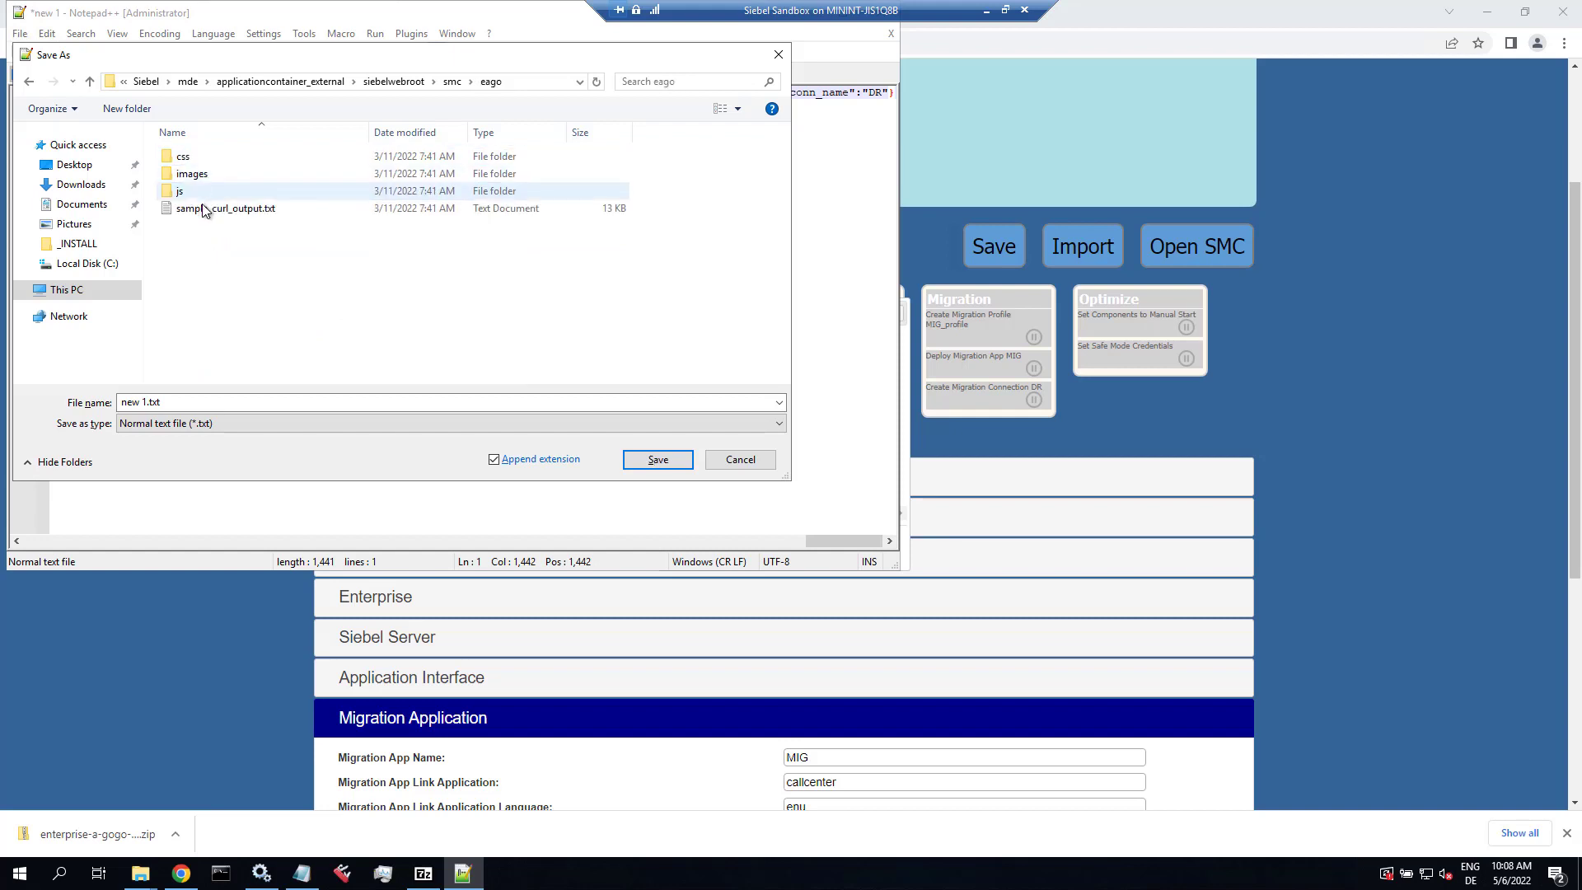
left_click(184, 401)
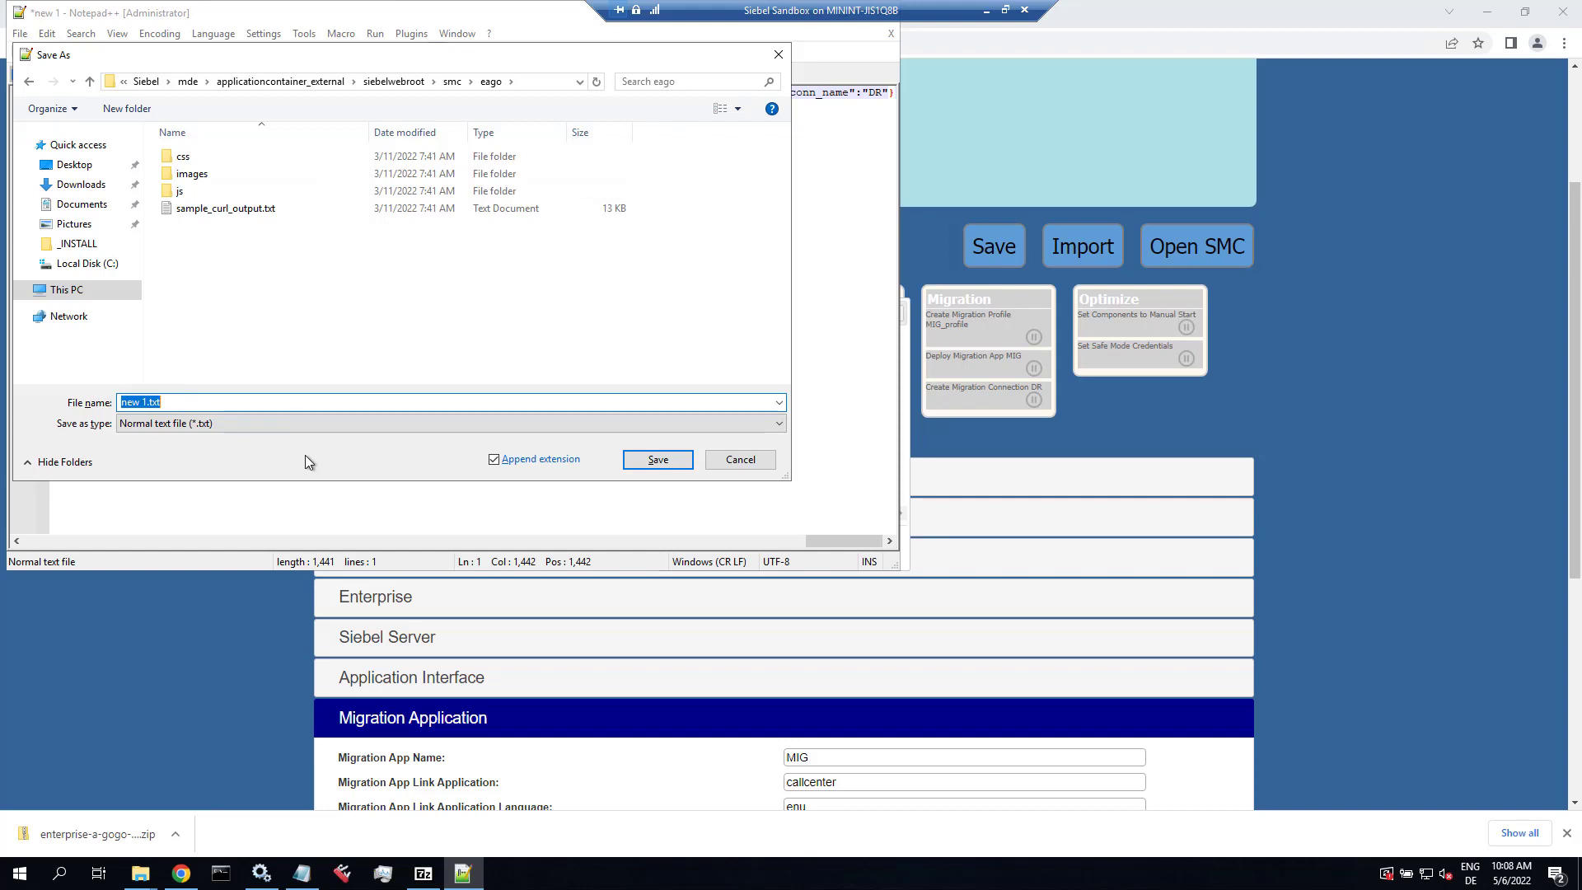
type("ent224")
key("Return")
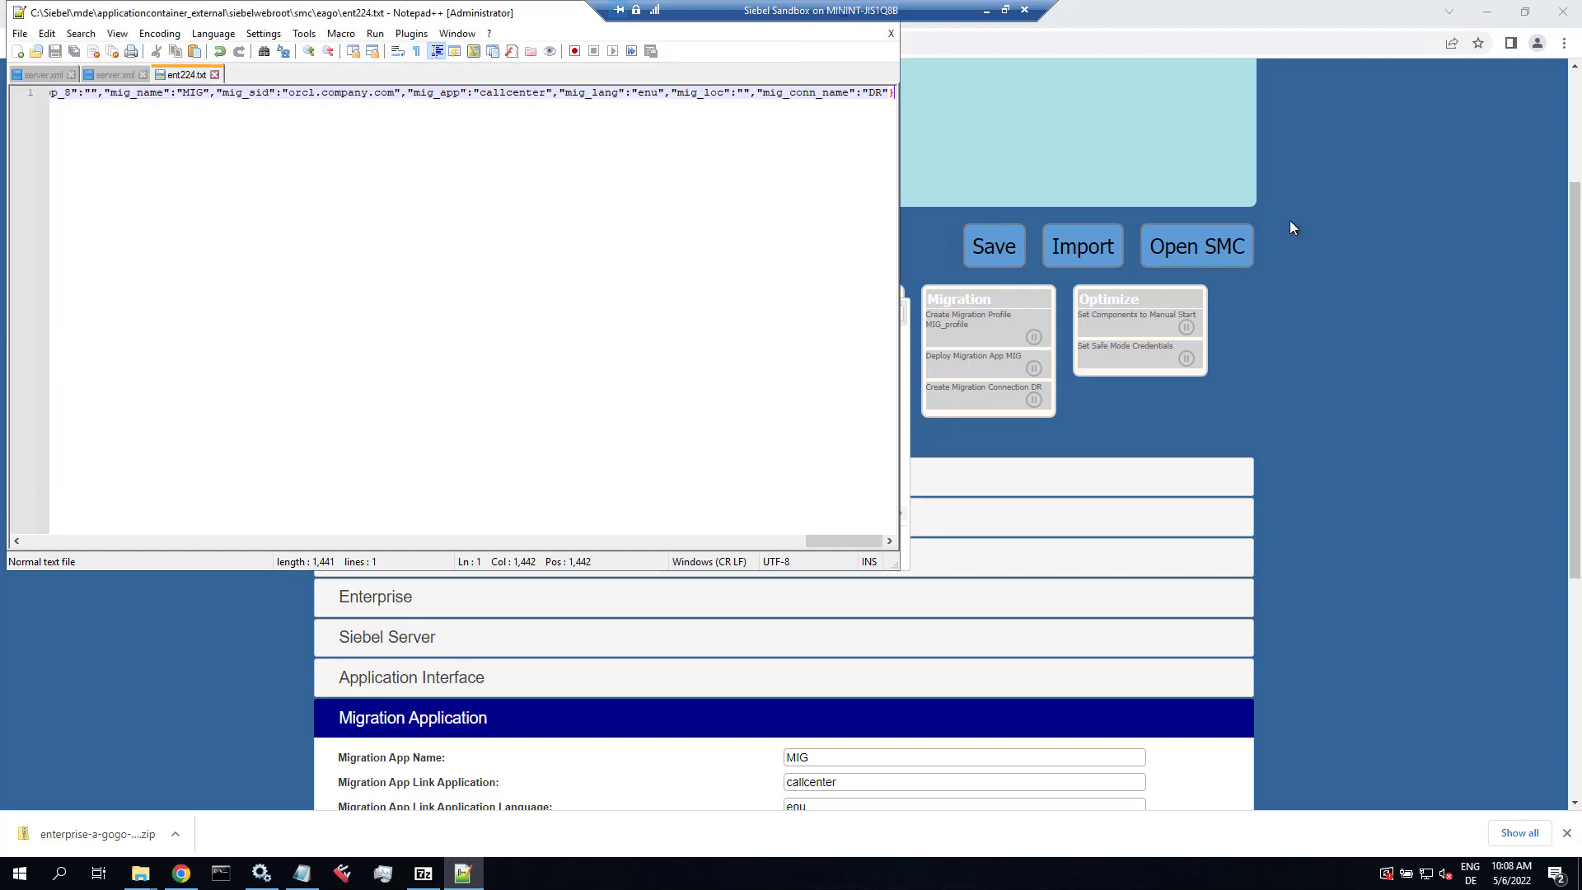
left_click(1407, 260)
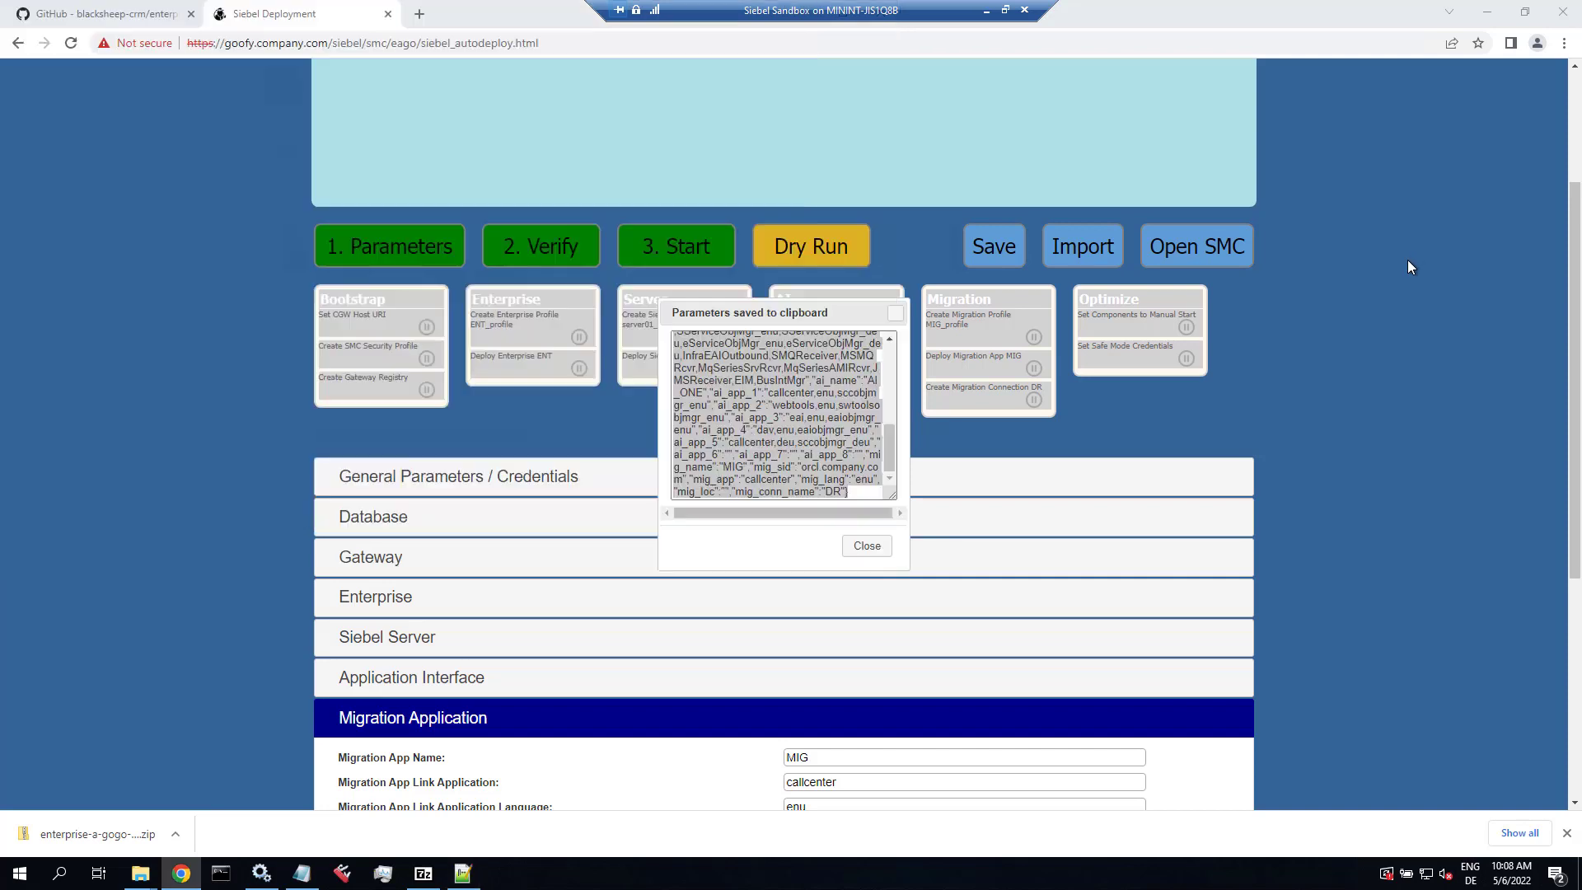
Step: Dismiss the clipboard notice and run 2. Verify, which reports the Gateway Registry not found
left_click(877, 550)
scroll(1429, 350, "up", 3)
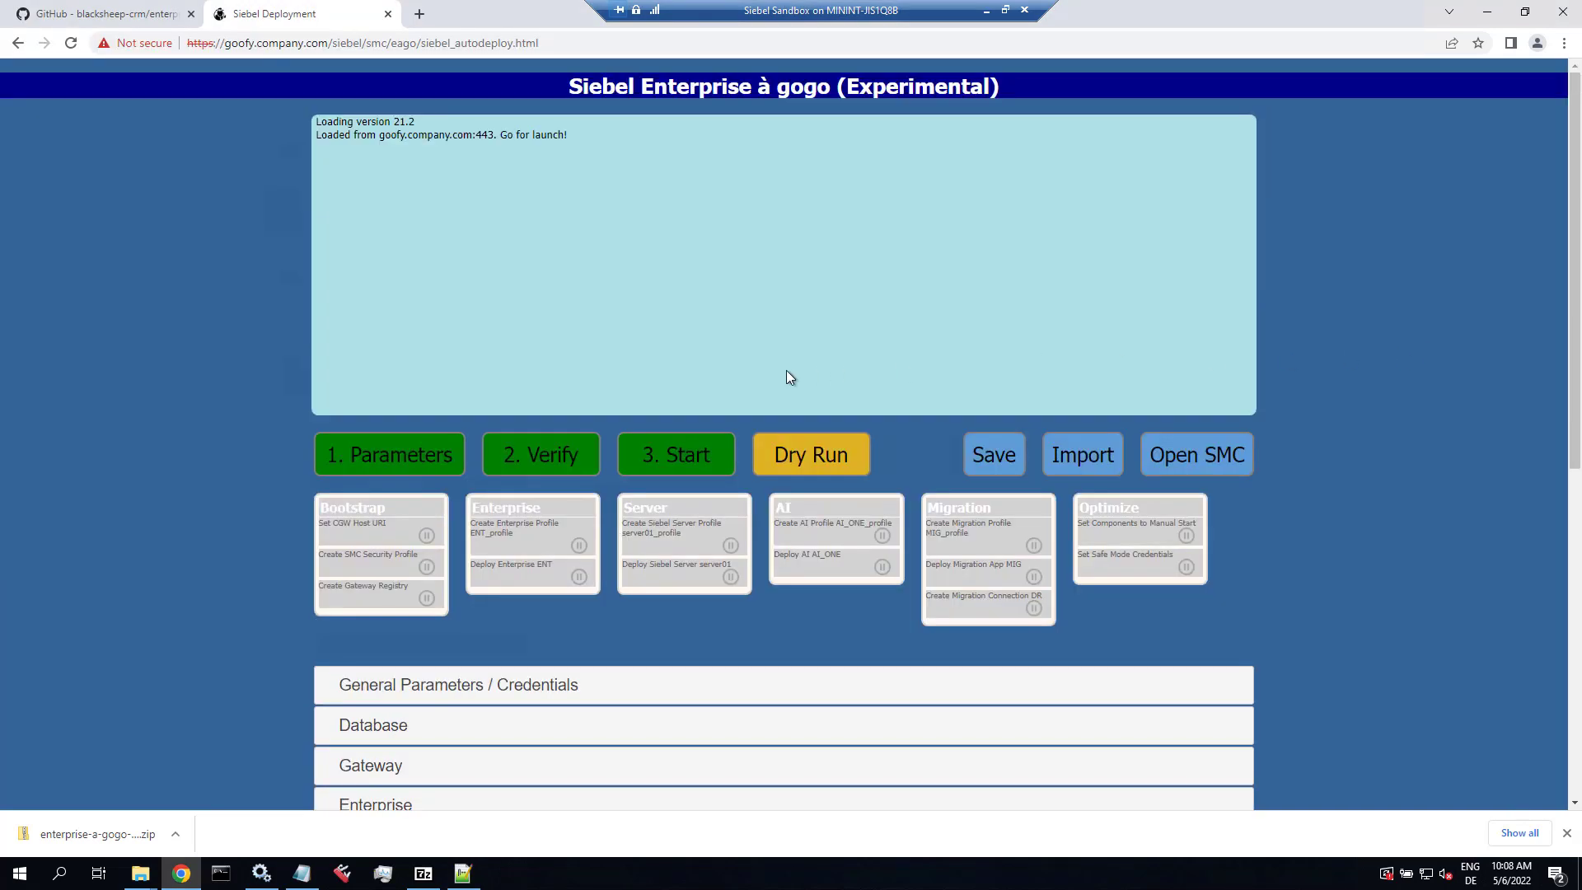
left_click(533, 454)
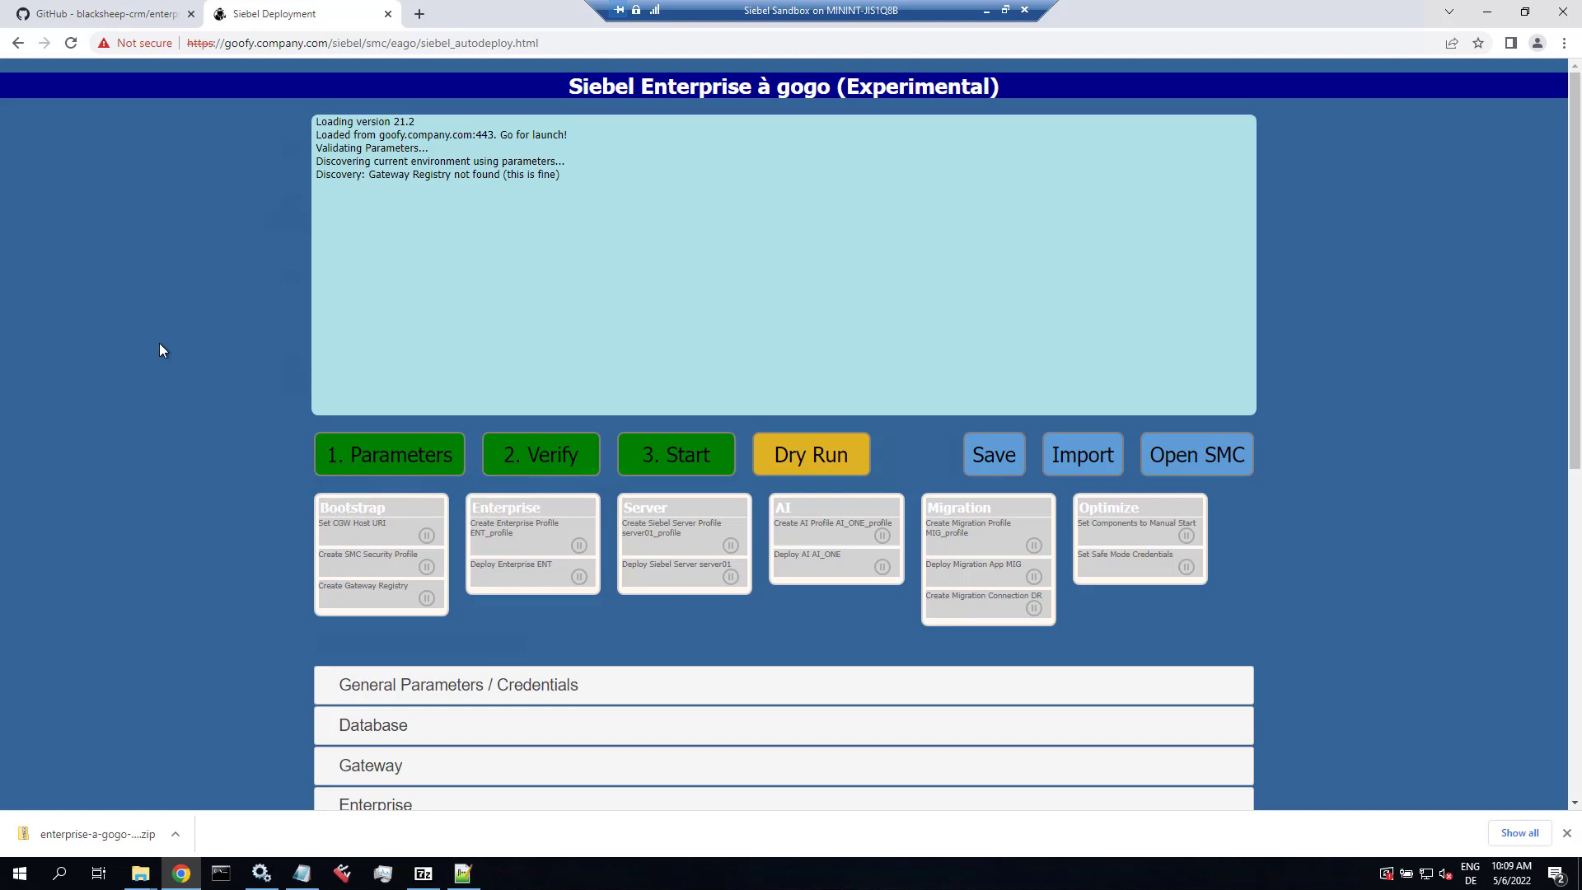
left_click(141, 874)
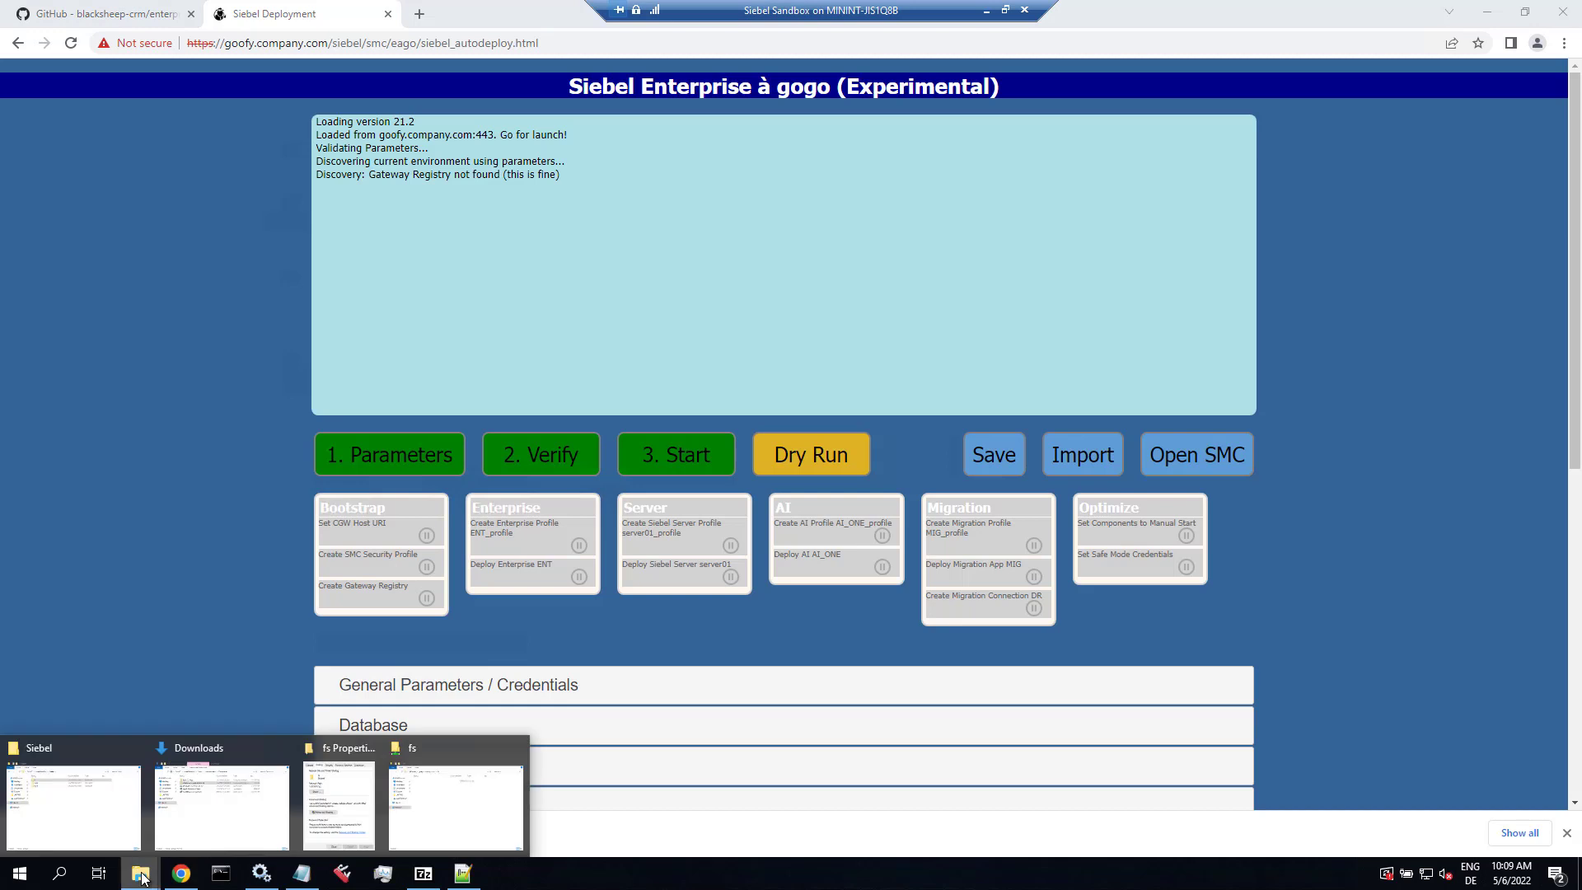
Step: Stop and restart both the internal and external Tomcat application container services
left_click(261, 873)
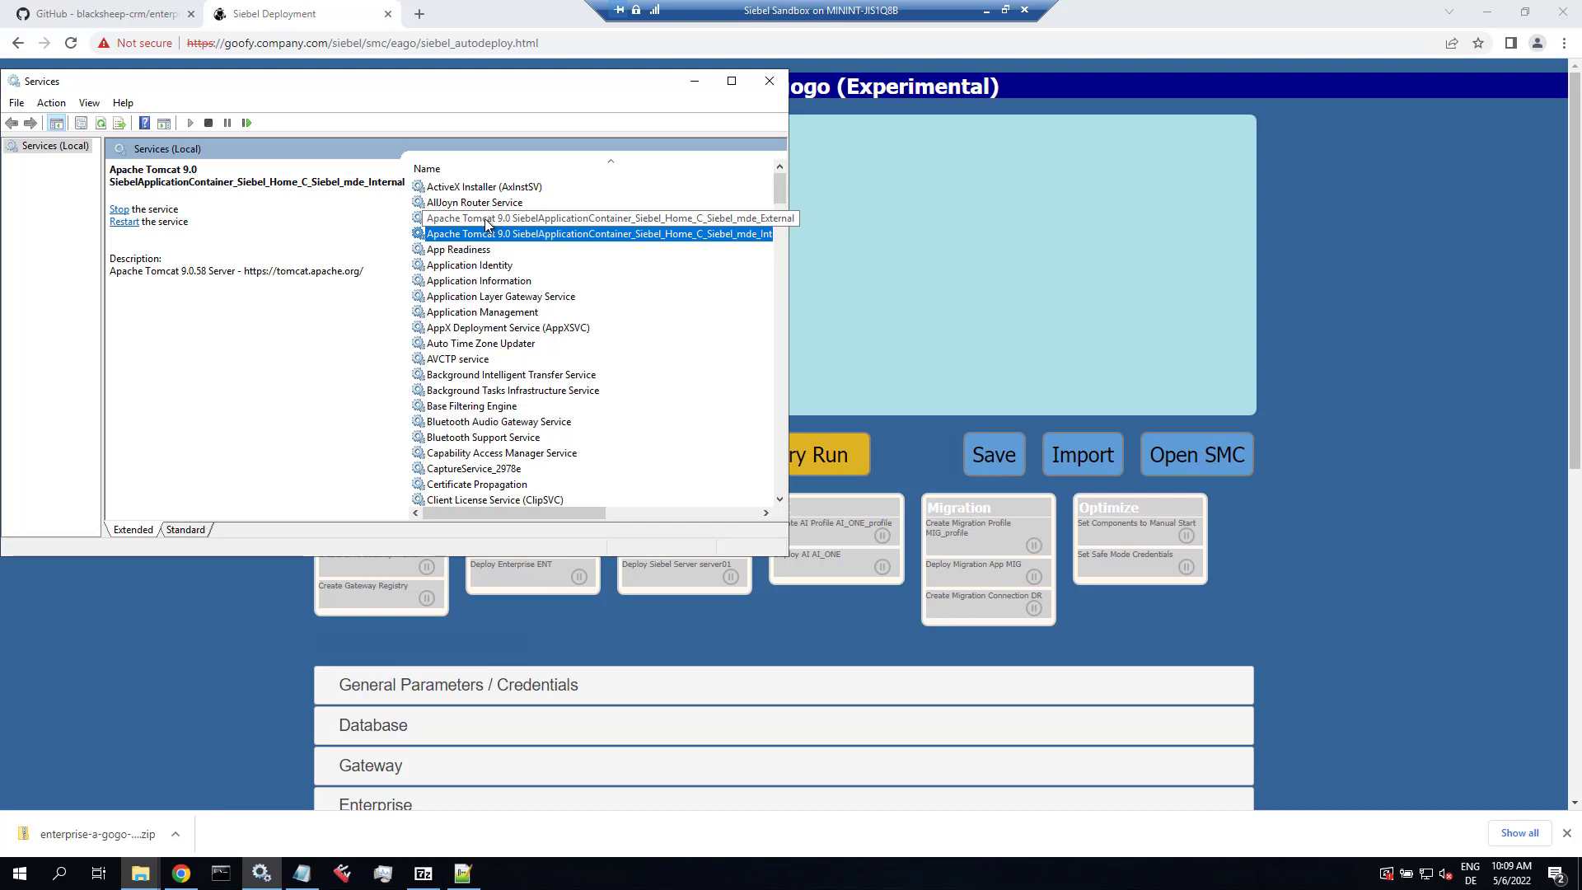
left_click(206, 124)
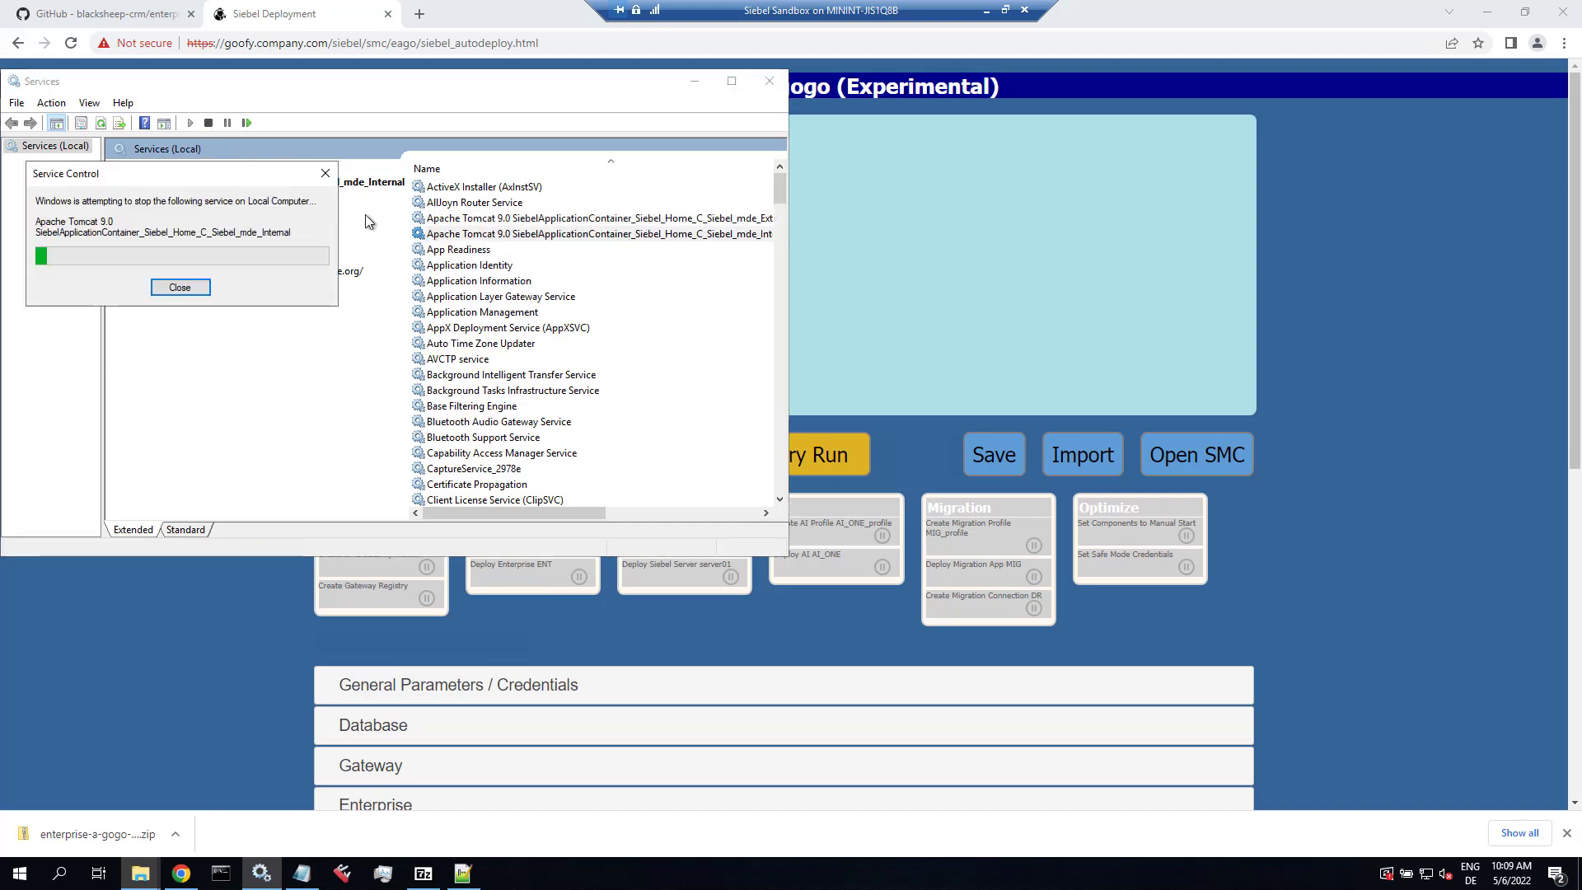
left_click(459, 219)
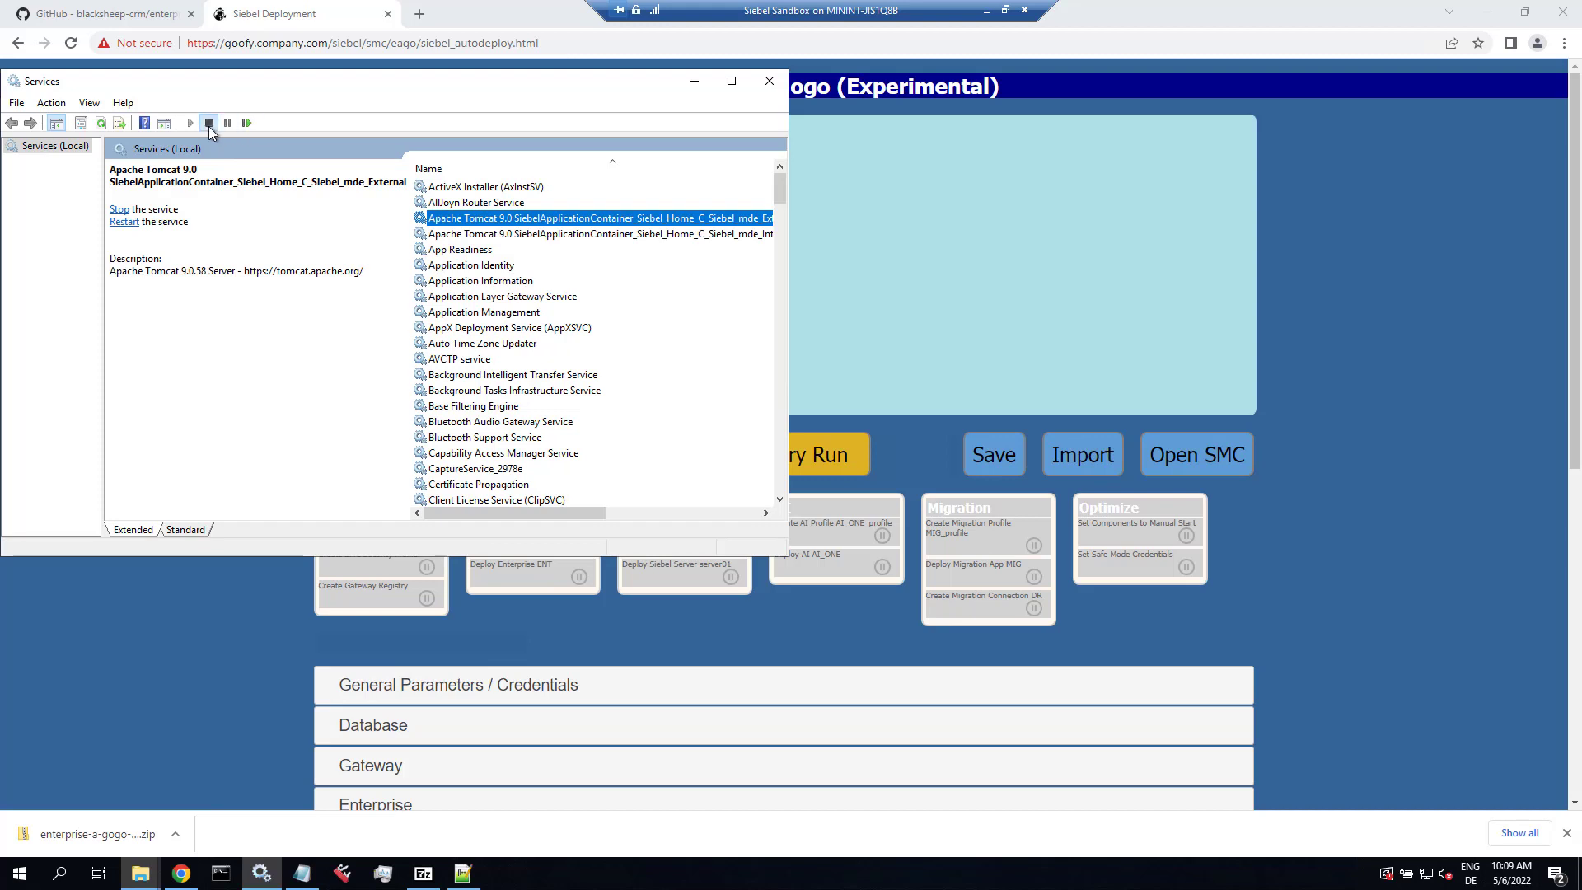
left_click(209, 123)
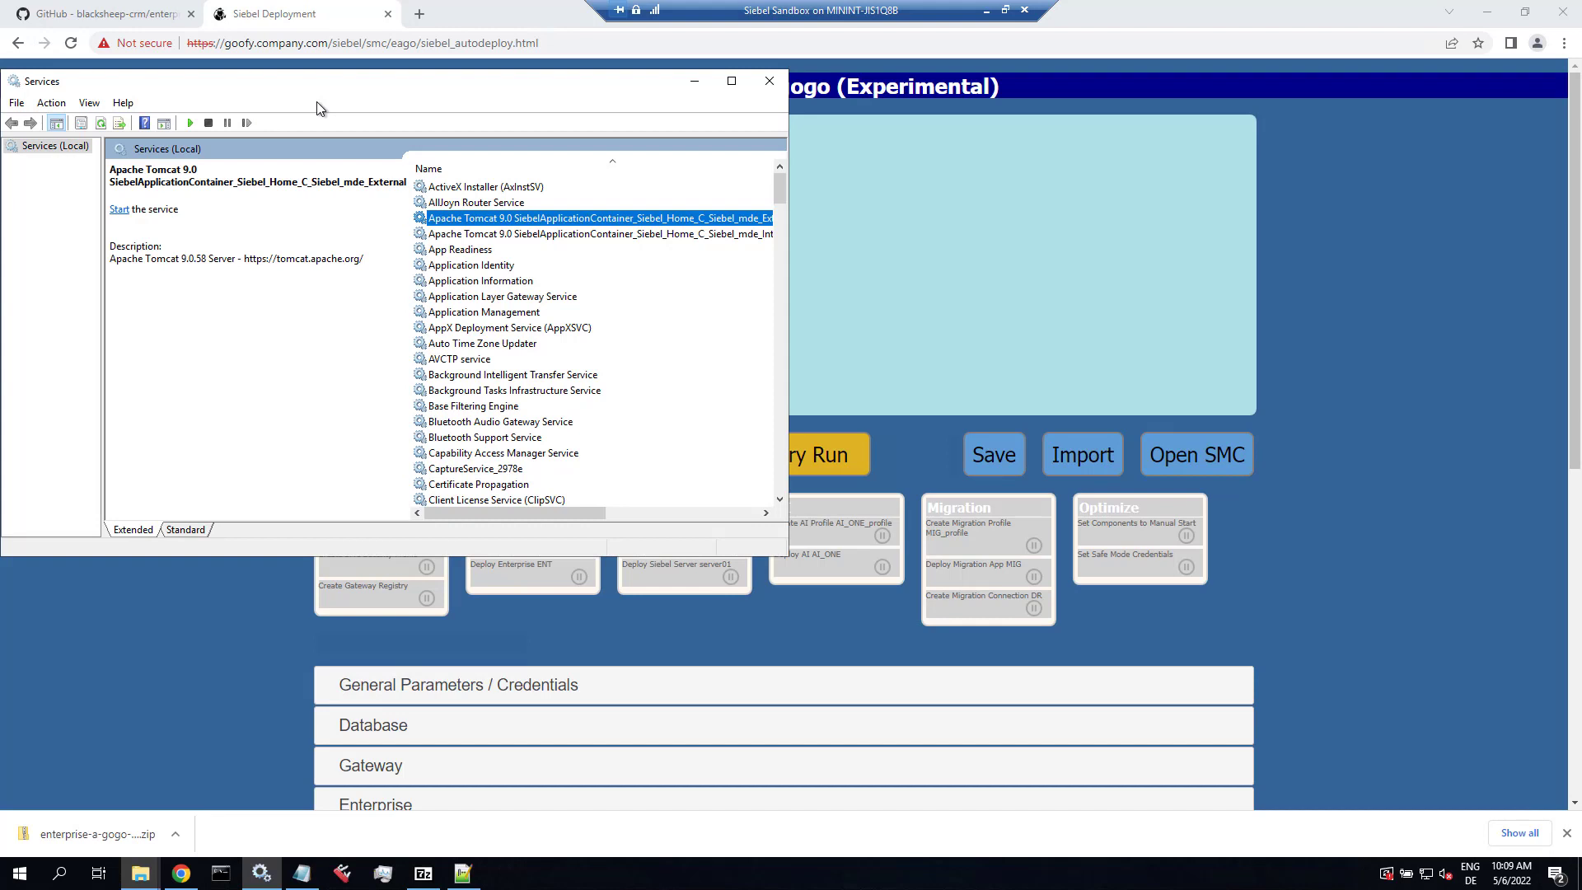
left_click(442, 235)
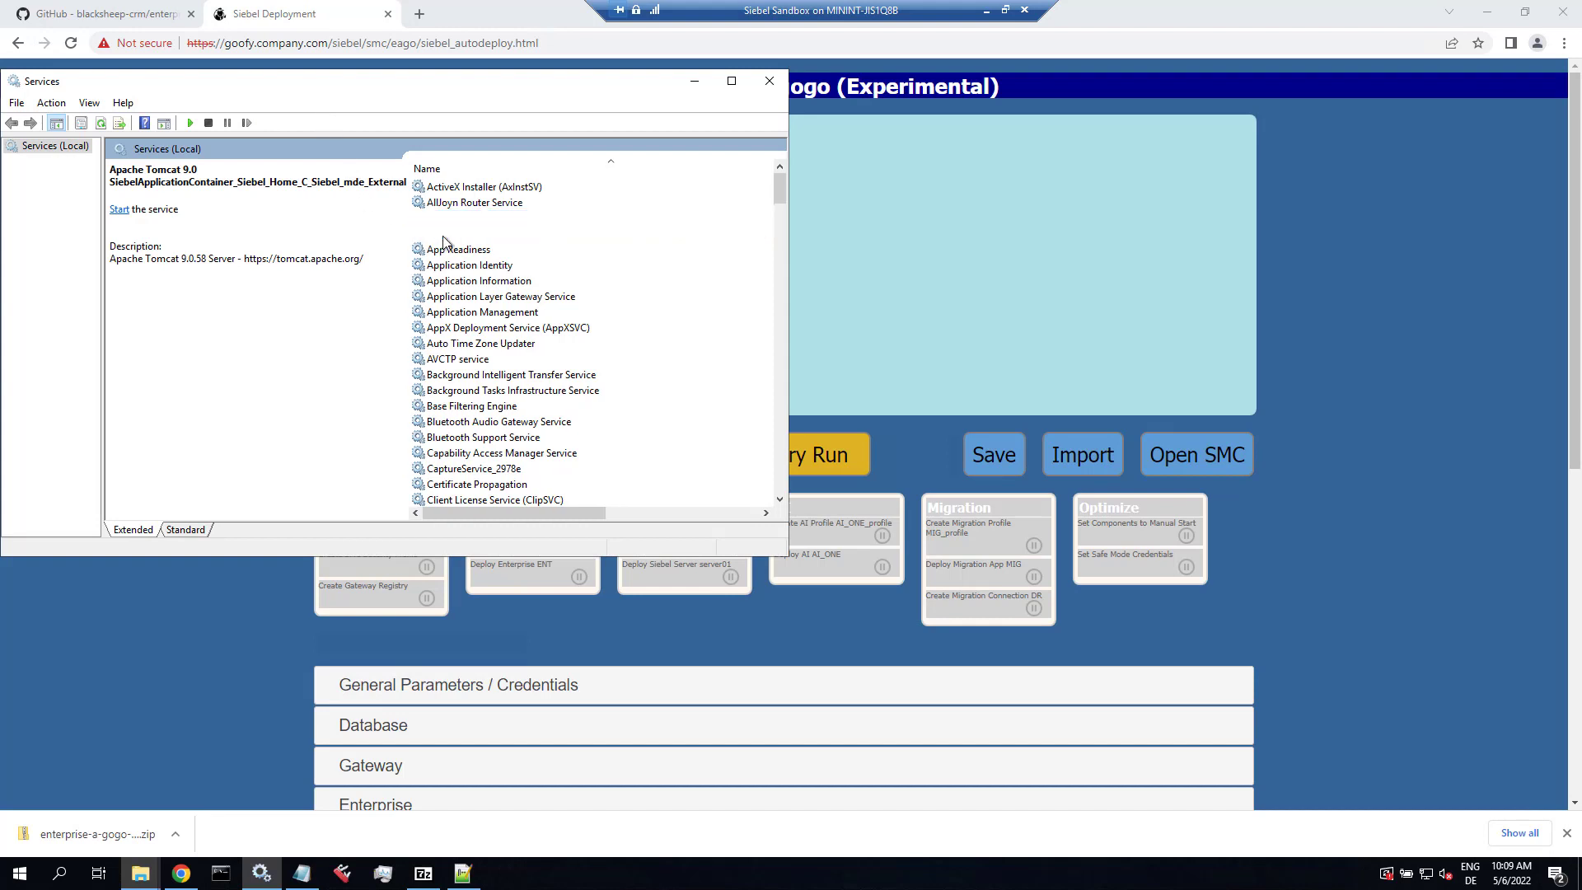
left_click(191, 122)
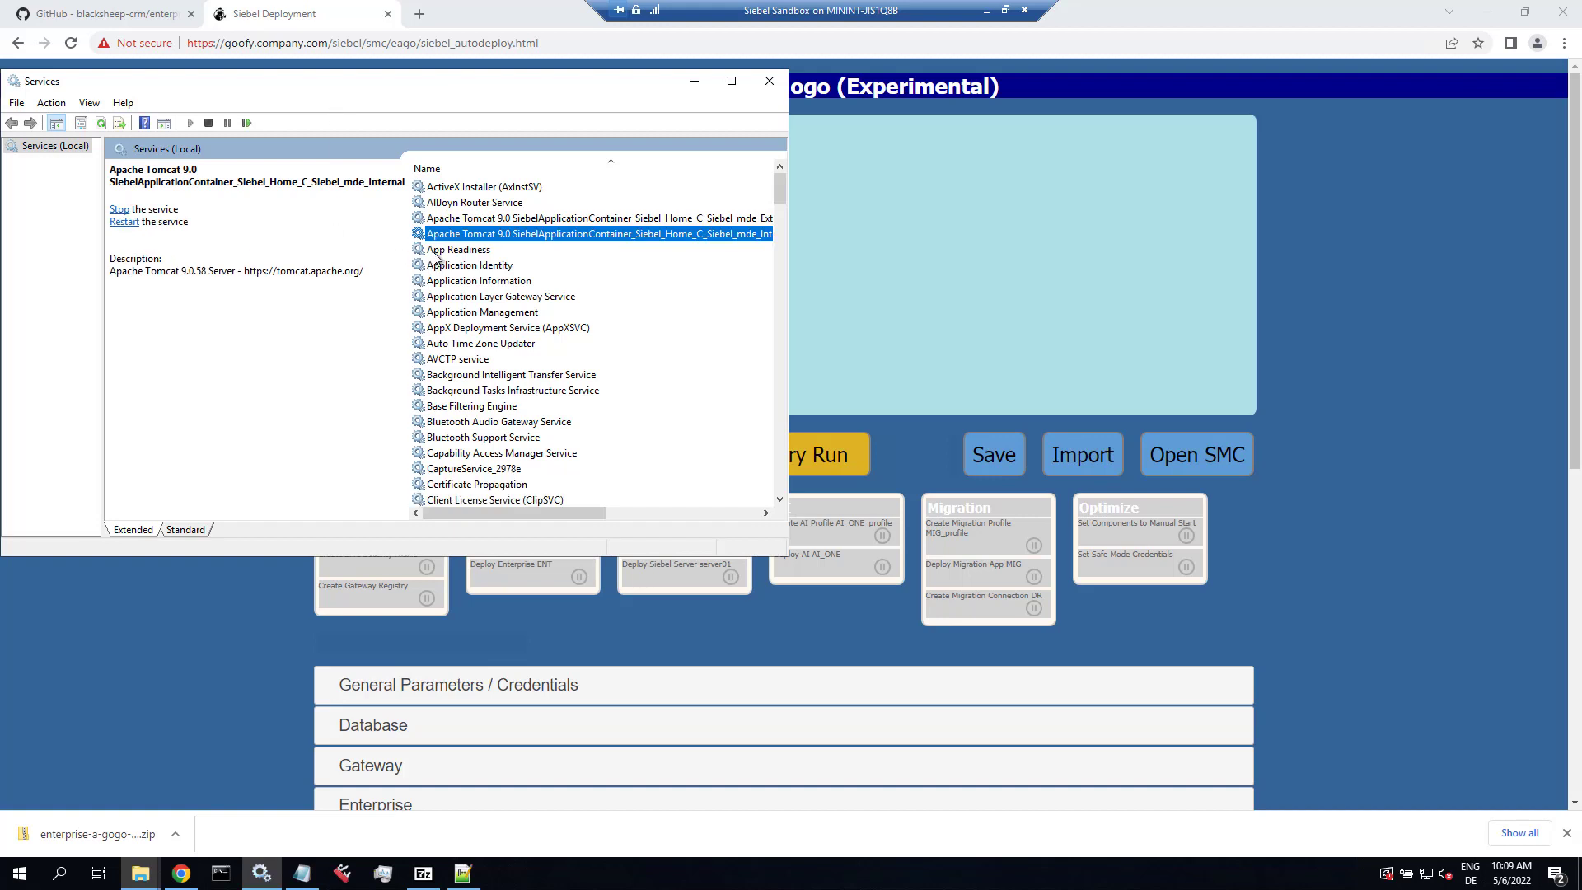
left_click(452, 220)
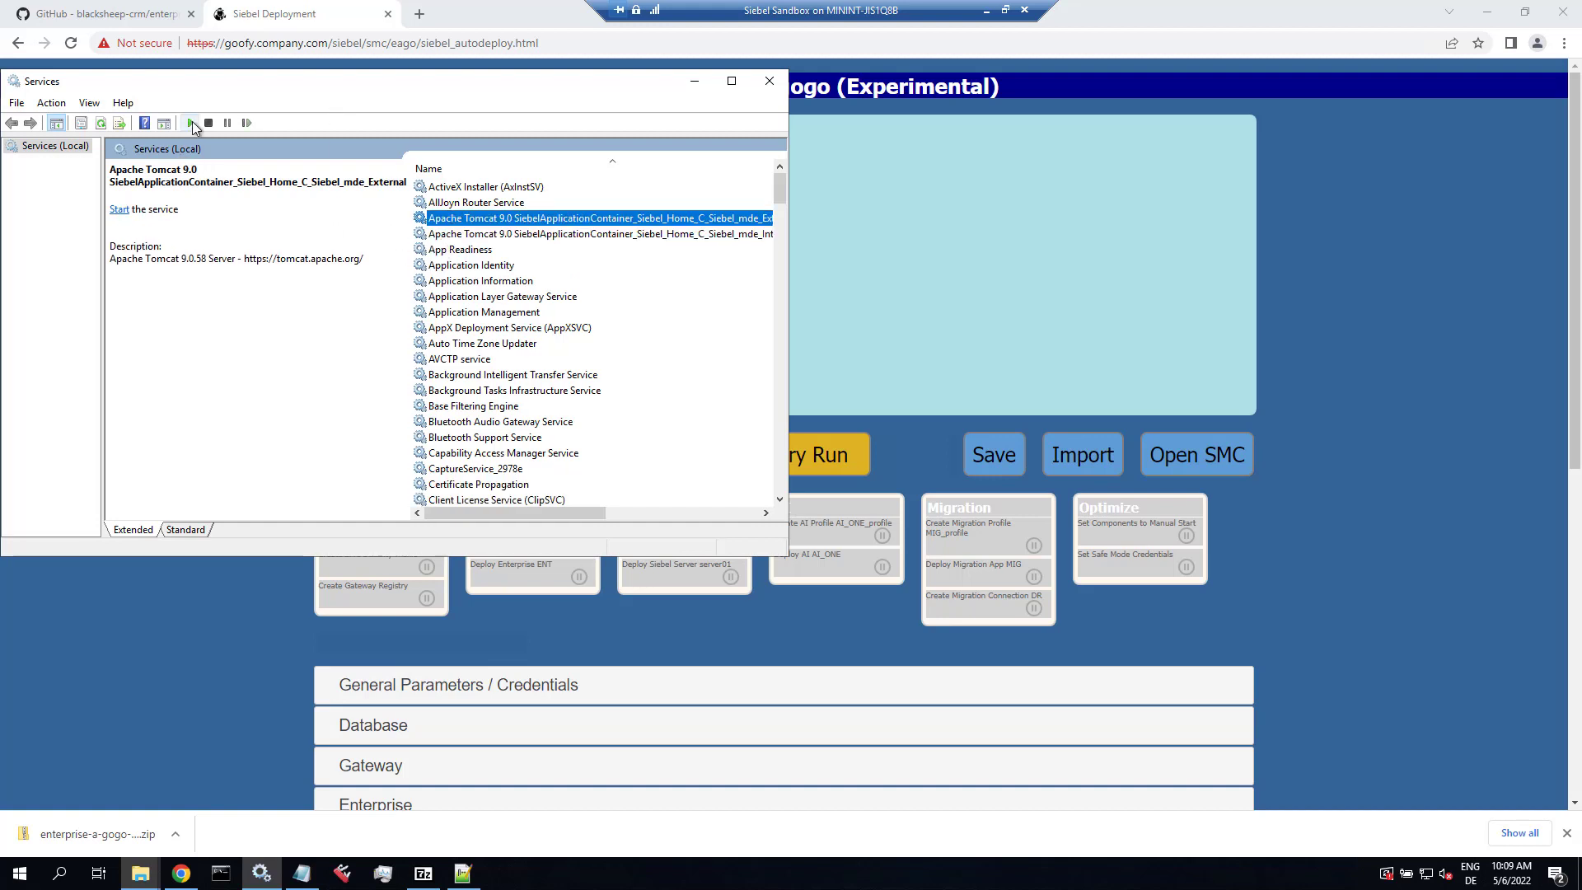
left_click(191, 122)
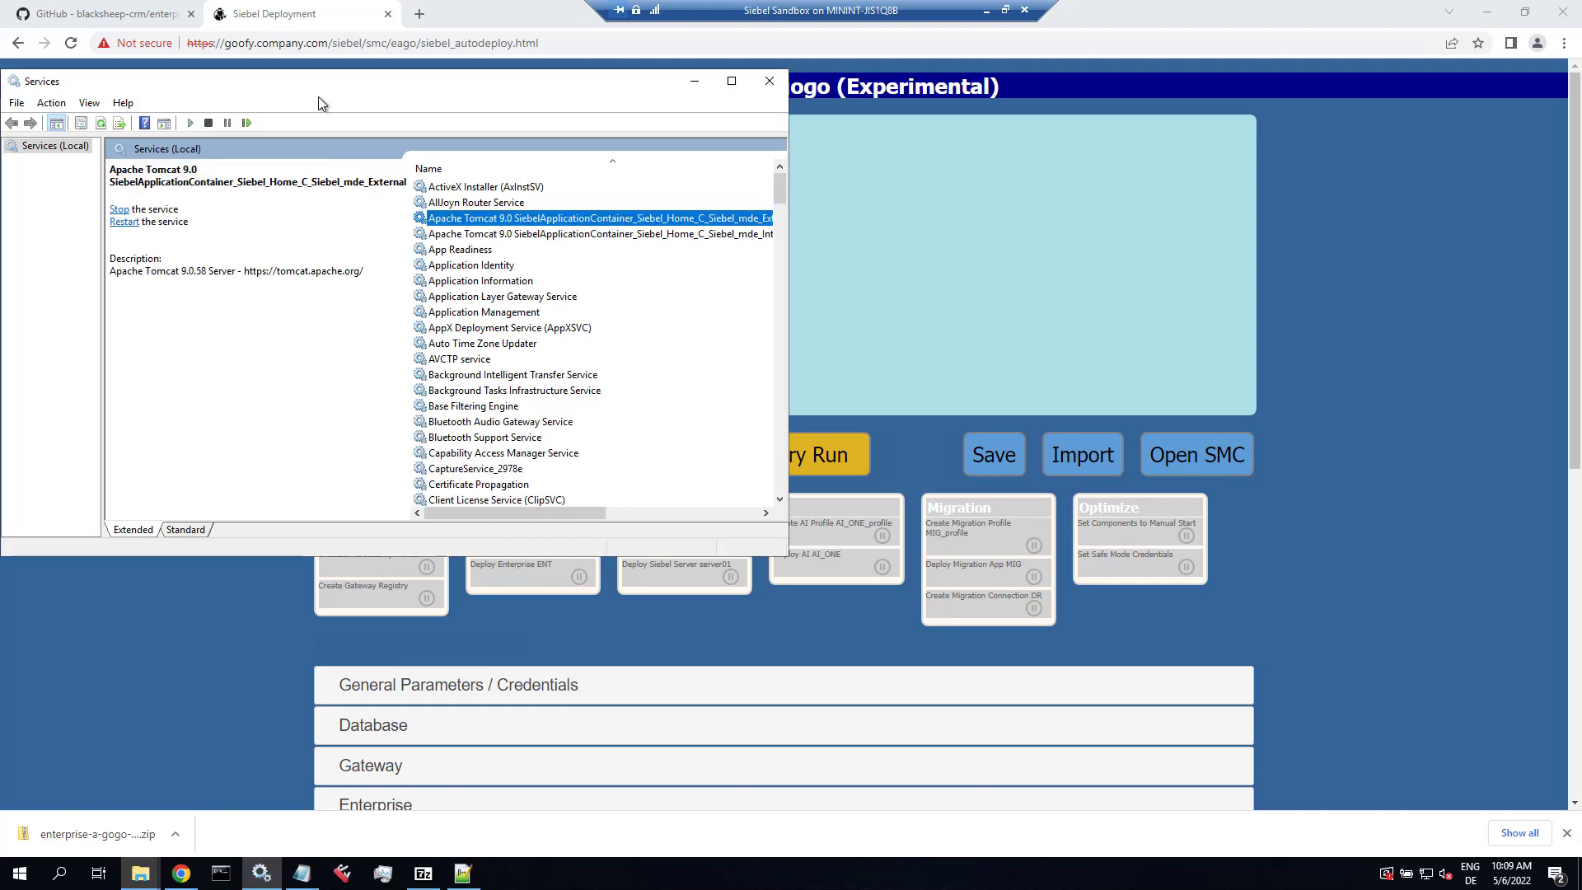
Step: Rerun the verification on the deployment page and reload it
left_click(305, 14)
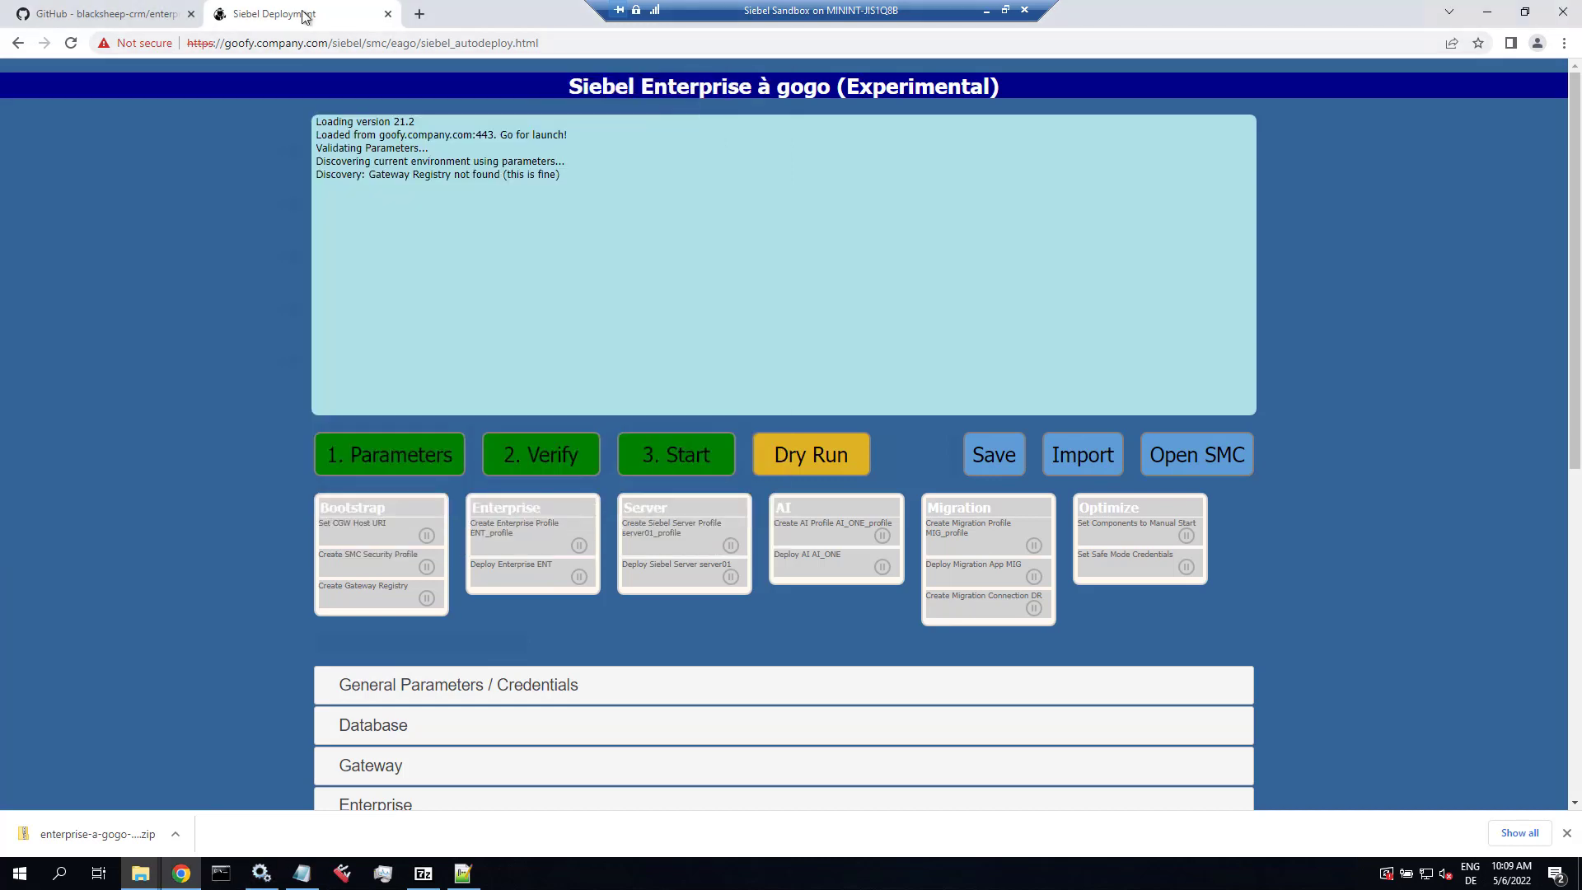
left_click(549, 458)
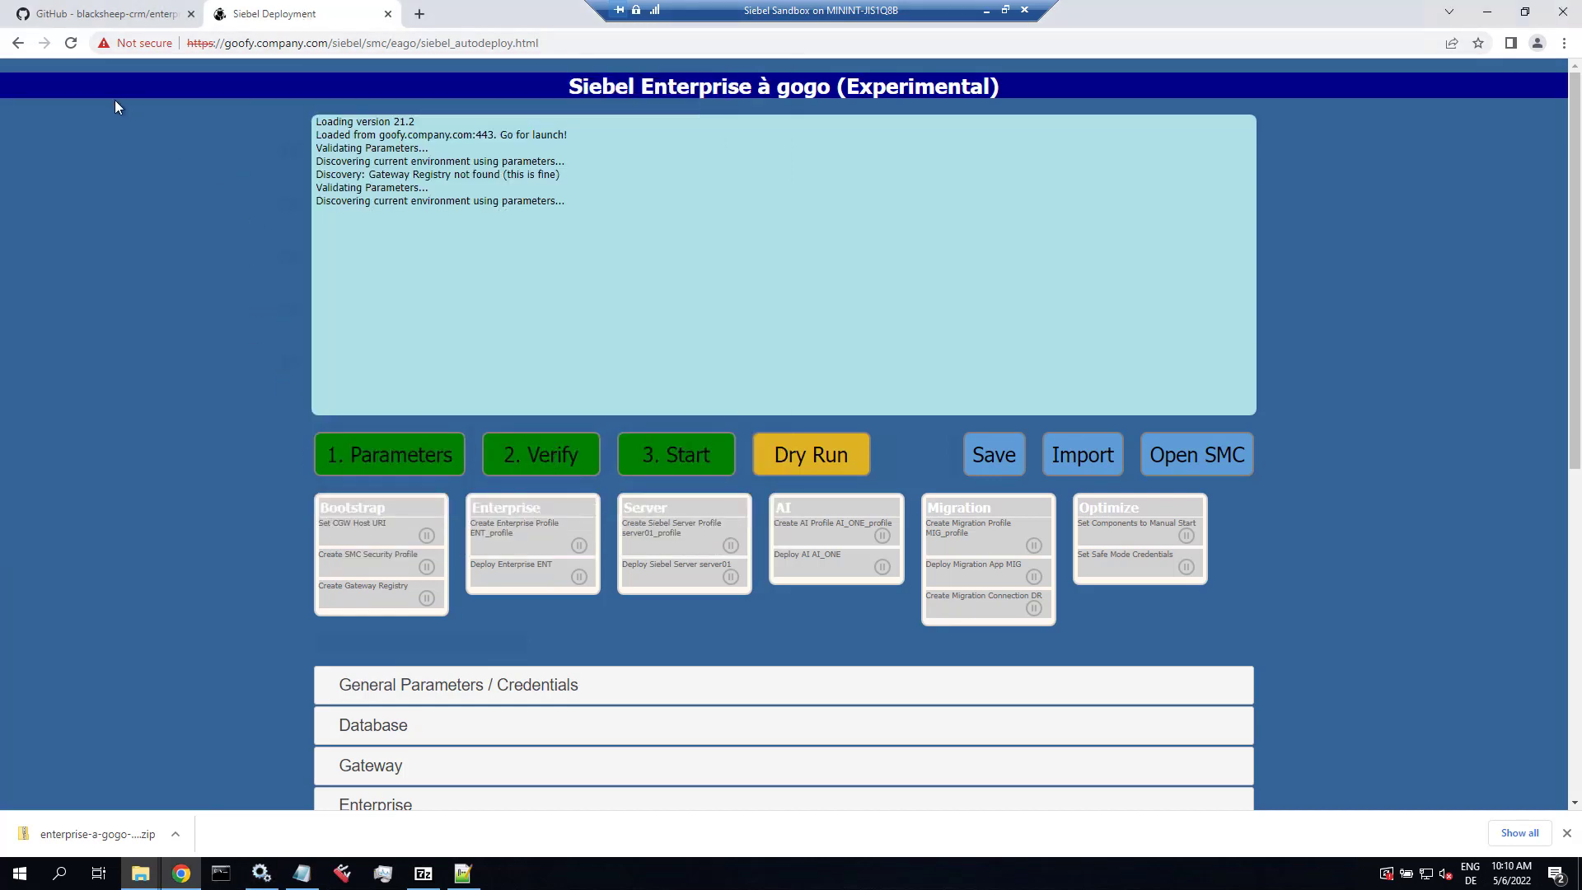
left_click(78, 43)
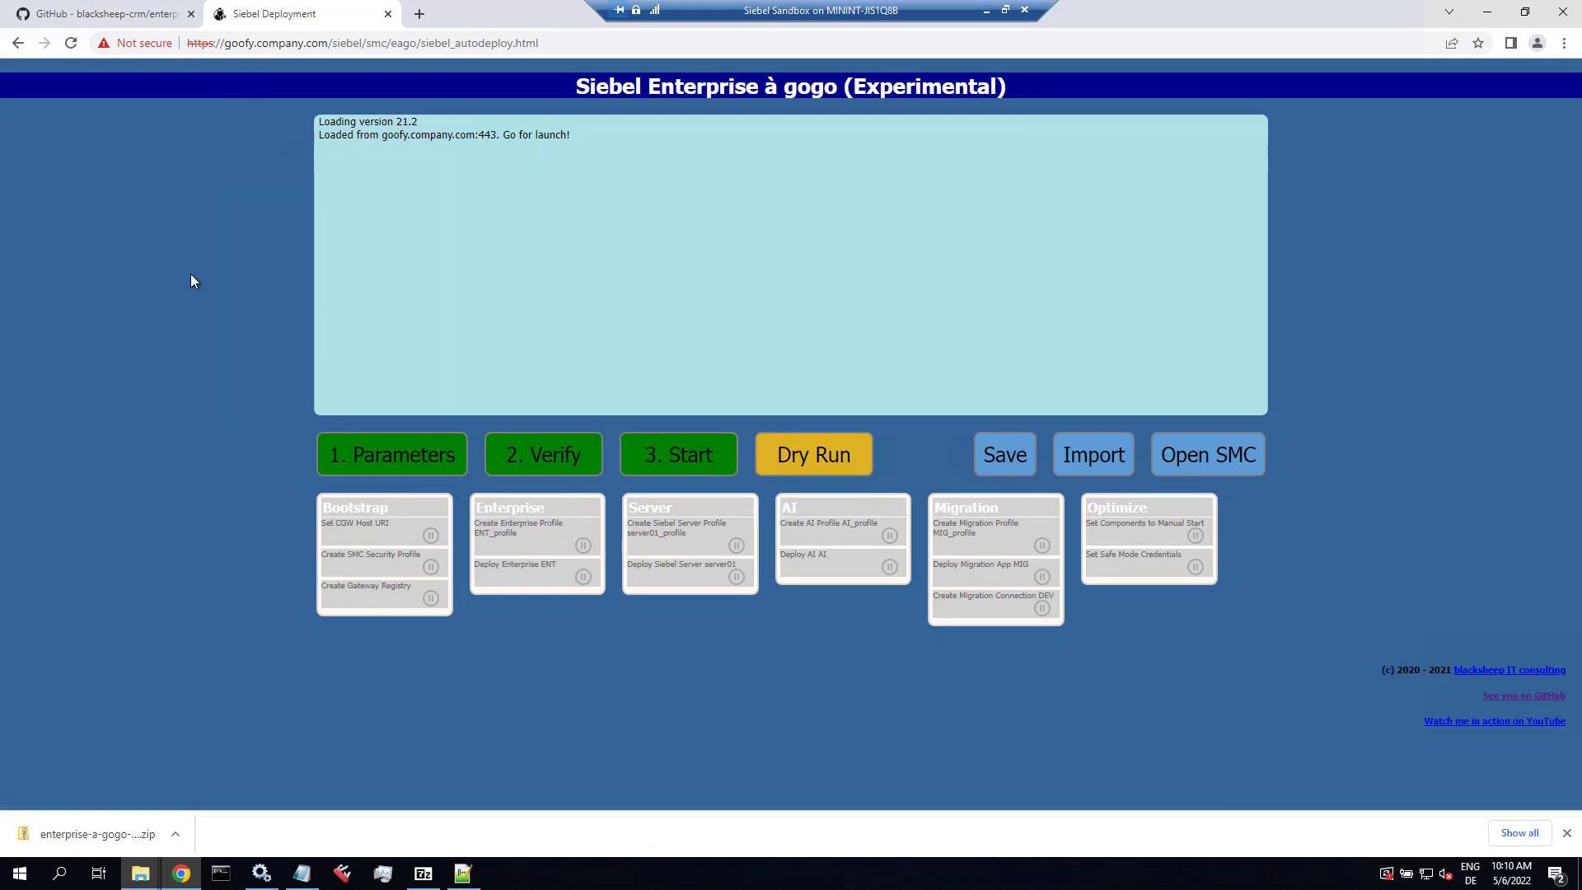
Step: Import the ent224.txt JSON parameters from Notepad++ and show all passwords in plain text
left_click(1093, 461)
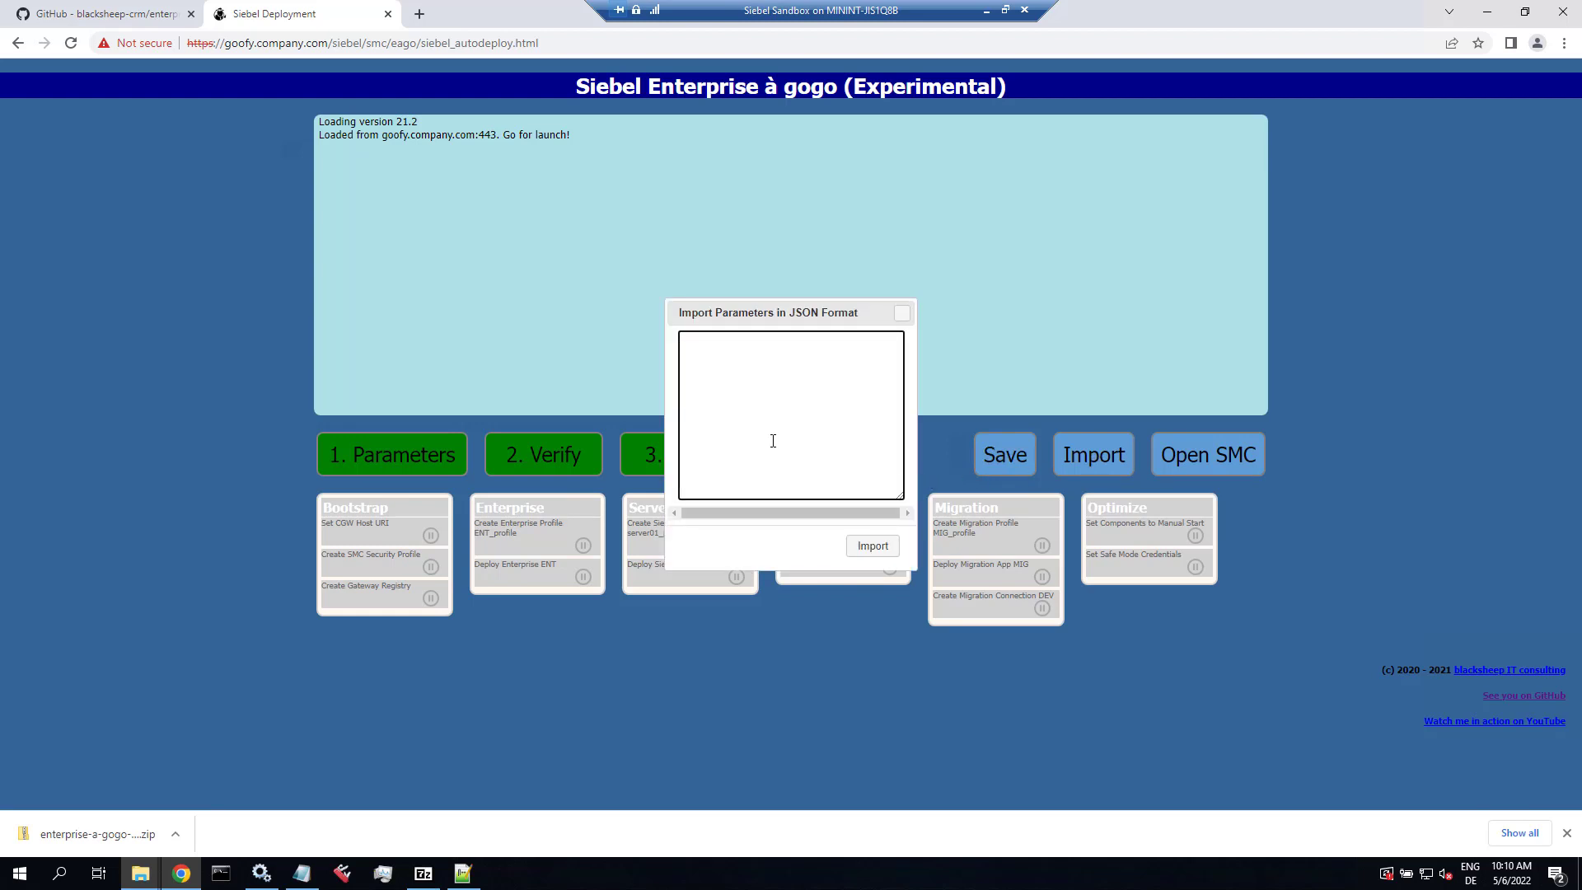
key("alt+Tab")
key("alt+Tab")
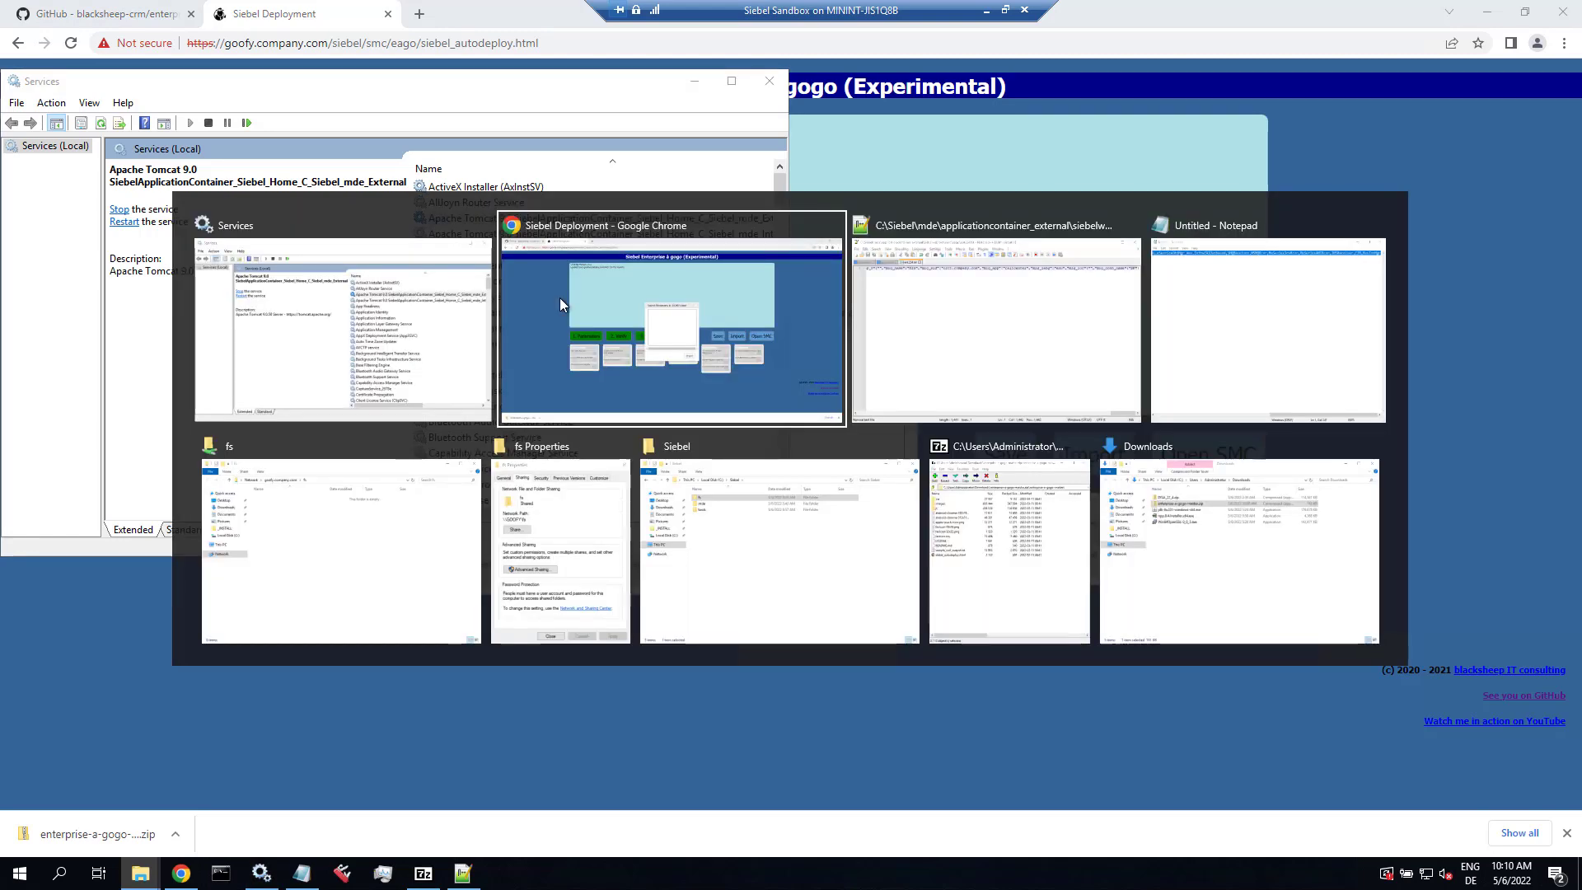
key("alt+Tab")
key("ctrl+a")
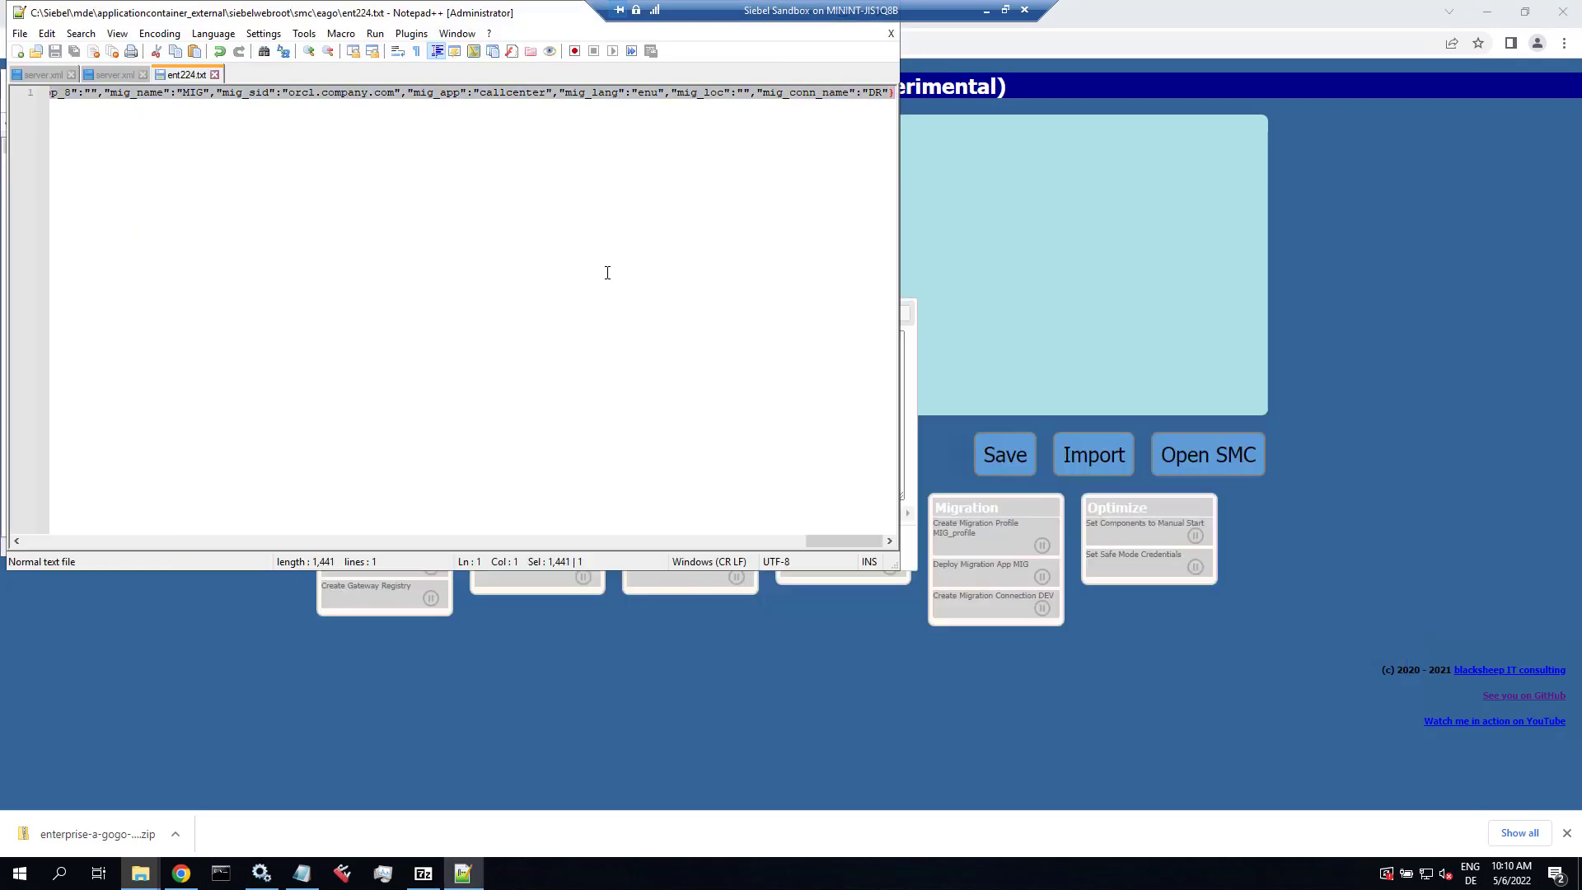
left_click(908, 495)
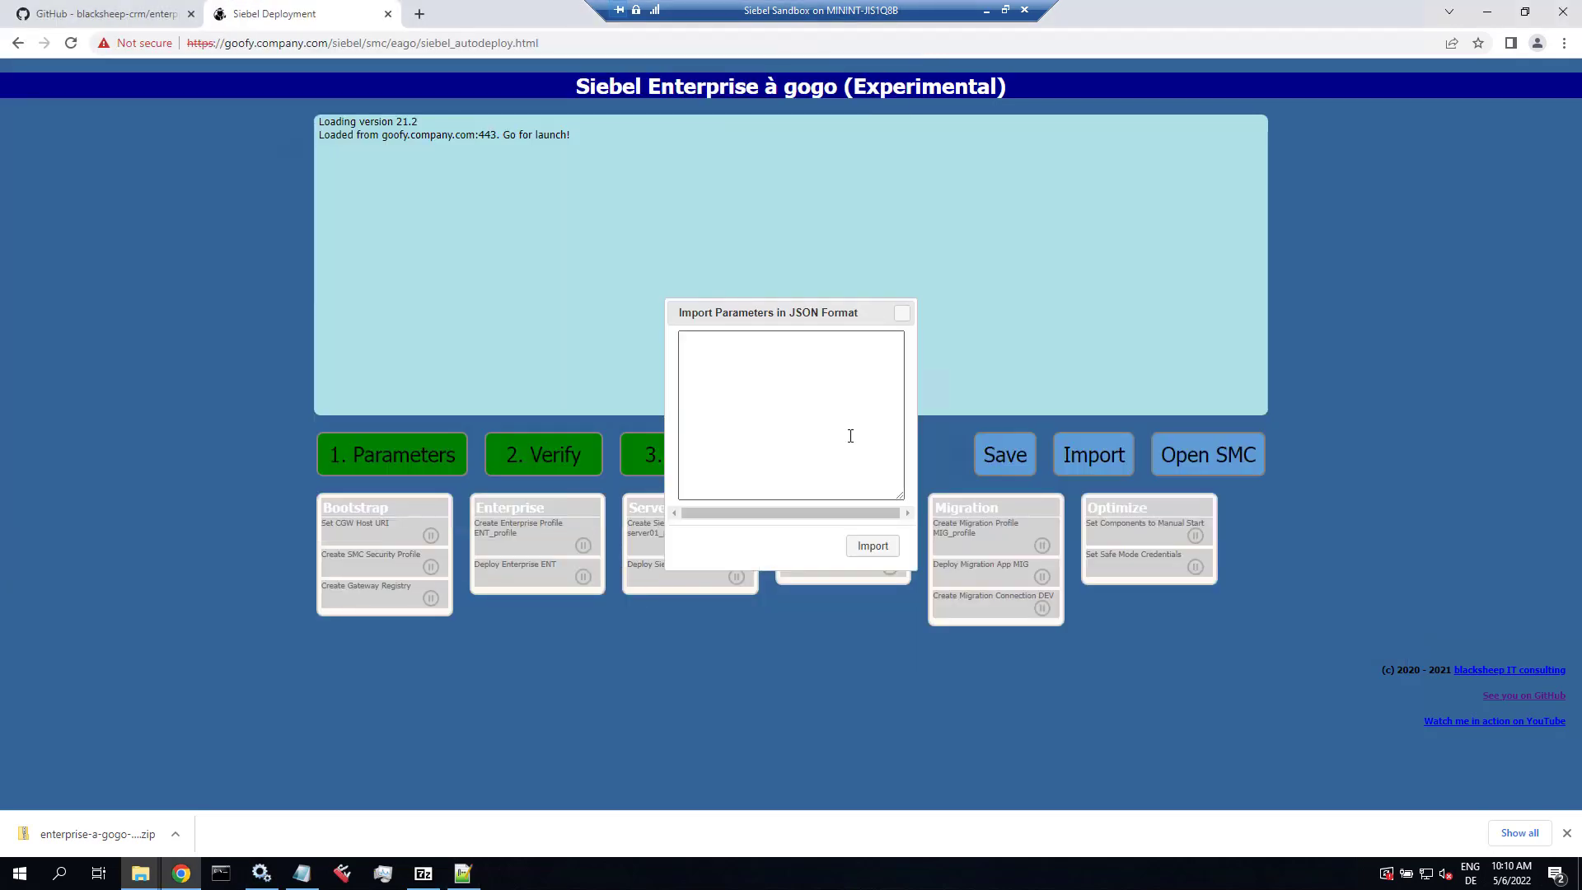
key("ctrl+v")
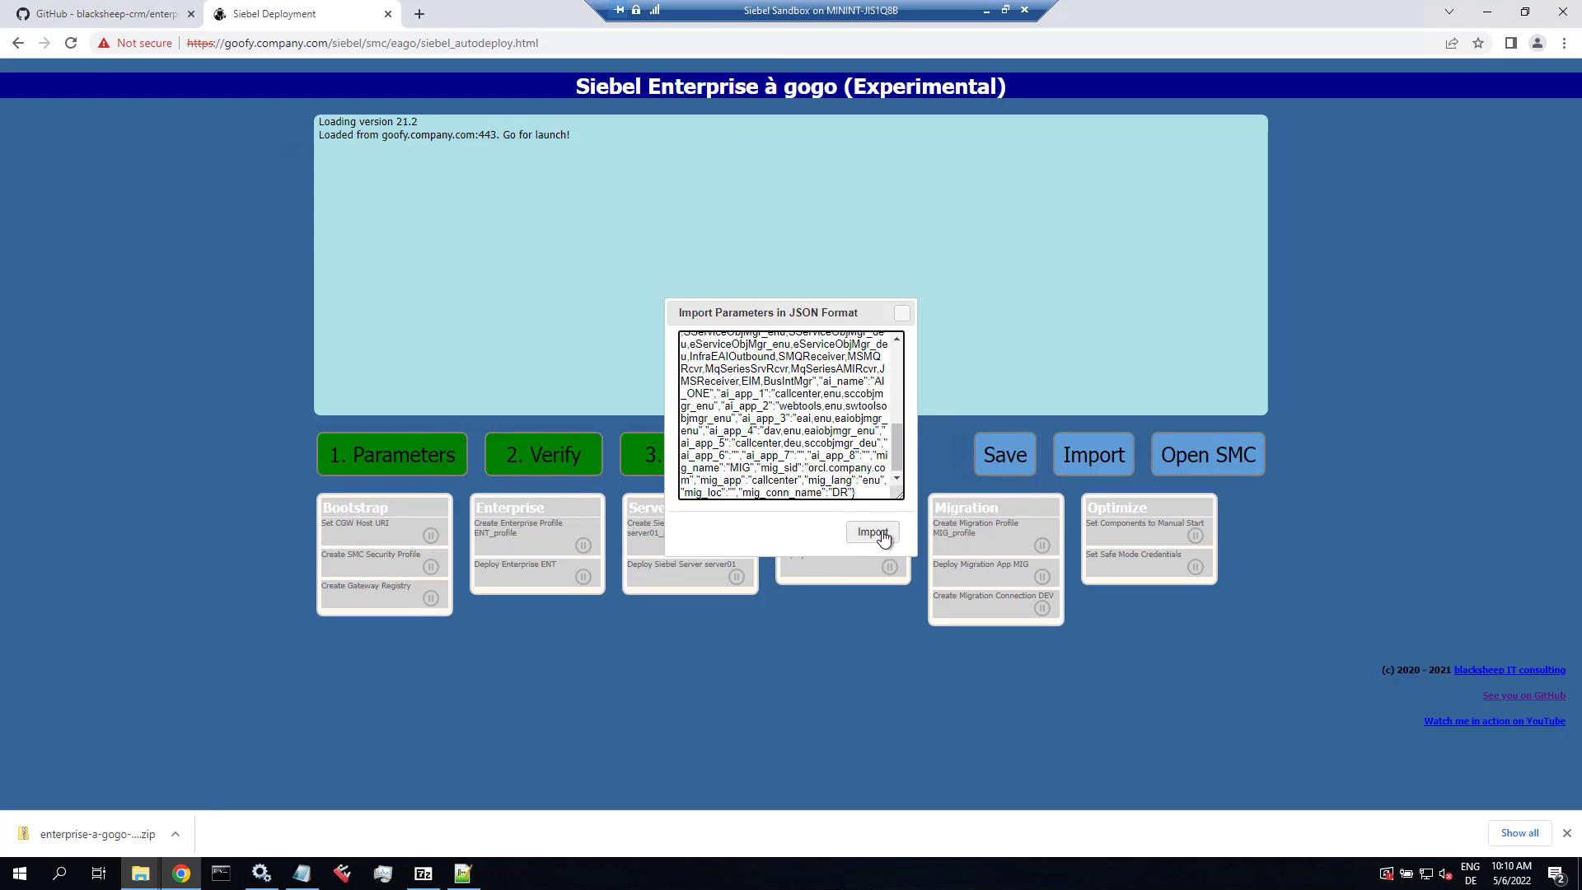
left_click(878, 542)
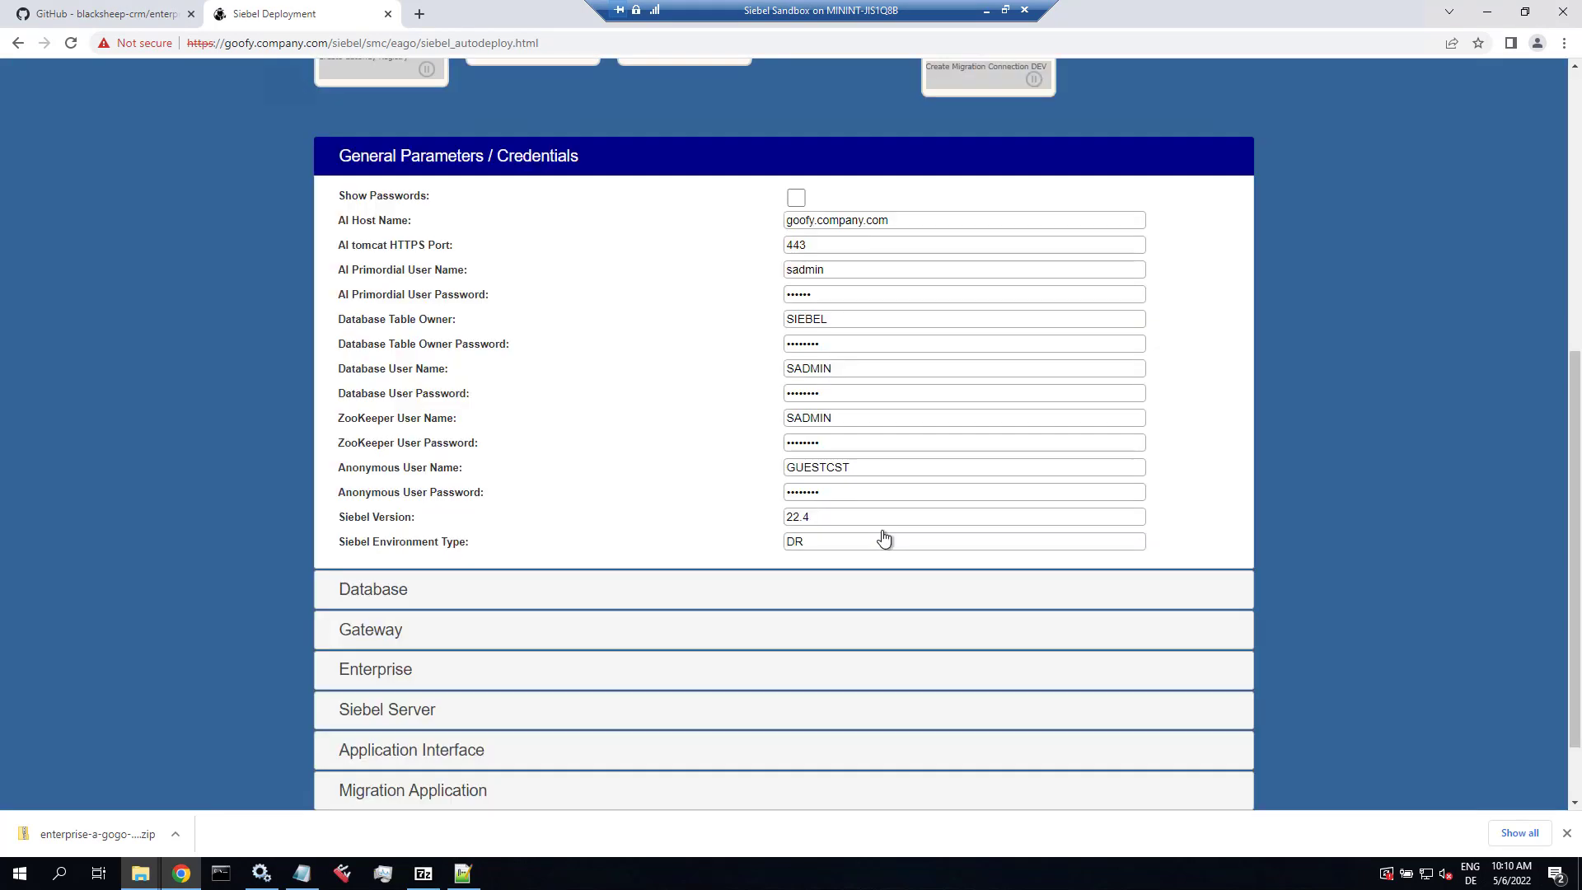
left_click(795, 197)
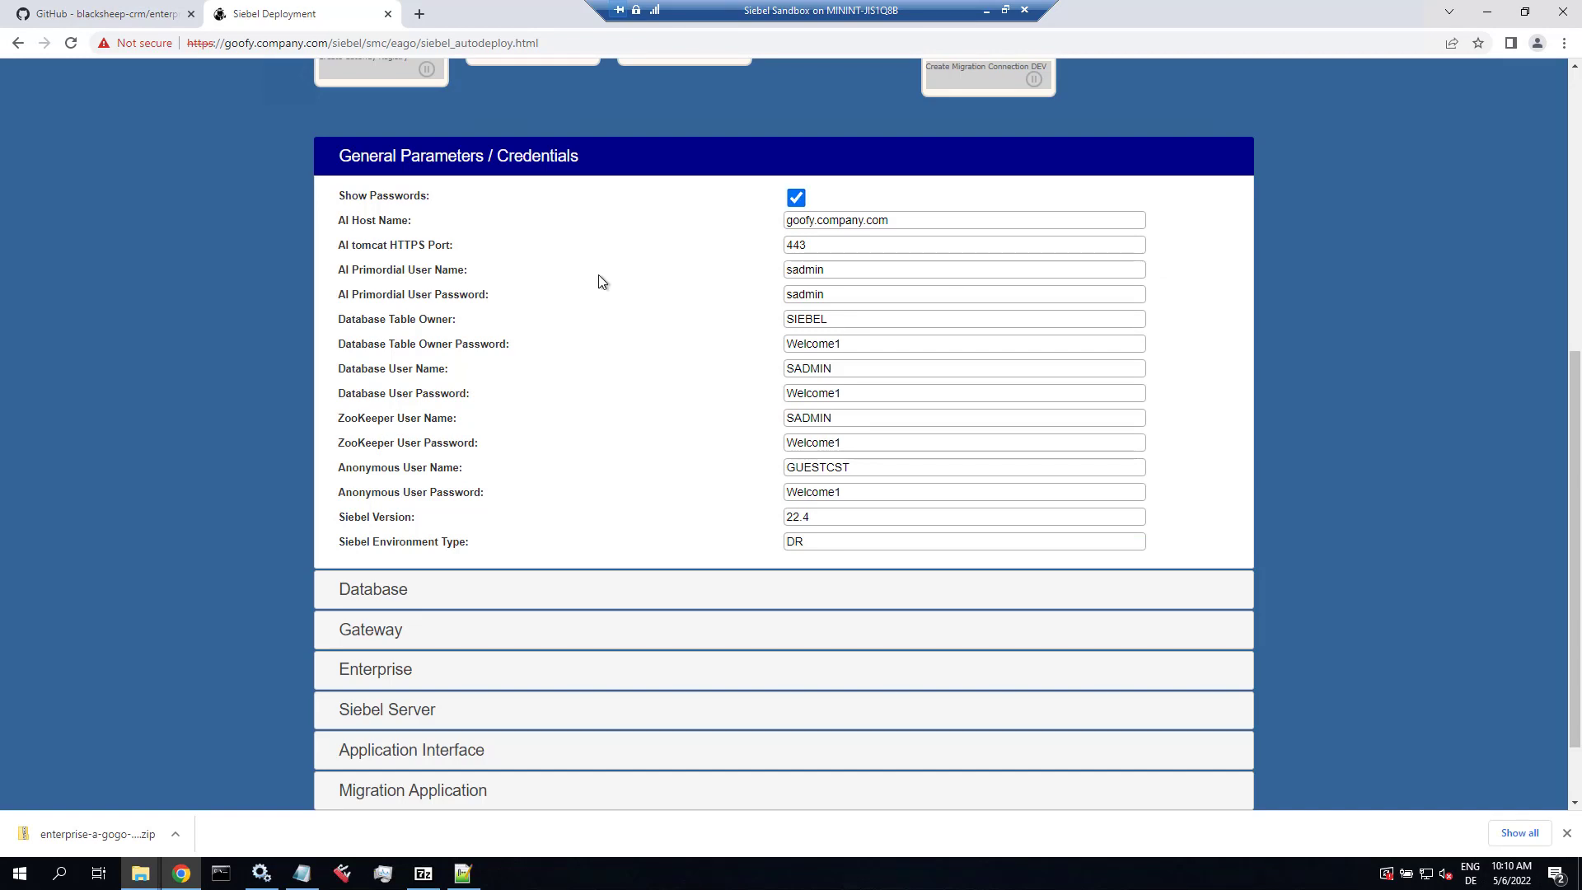
scroll(595, 276, "up", 4)
scroll(536, 285, "up", 3)
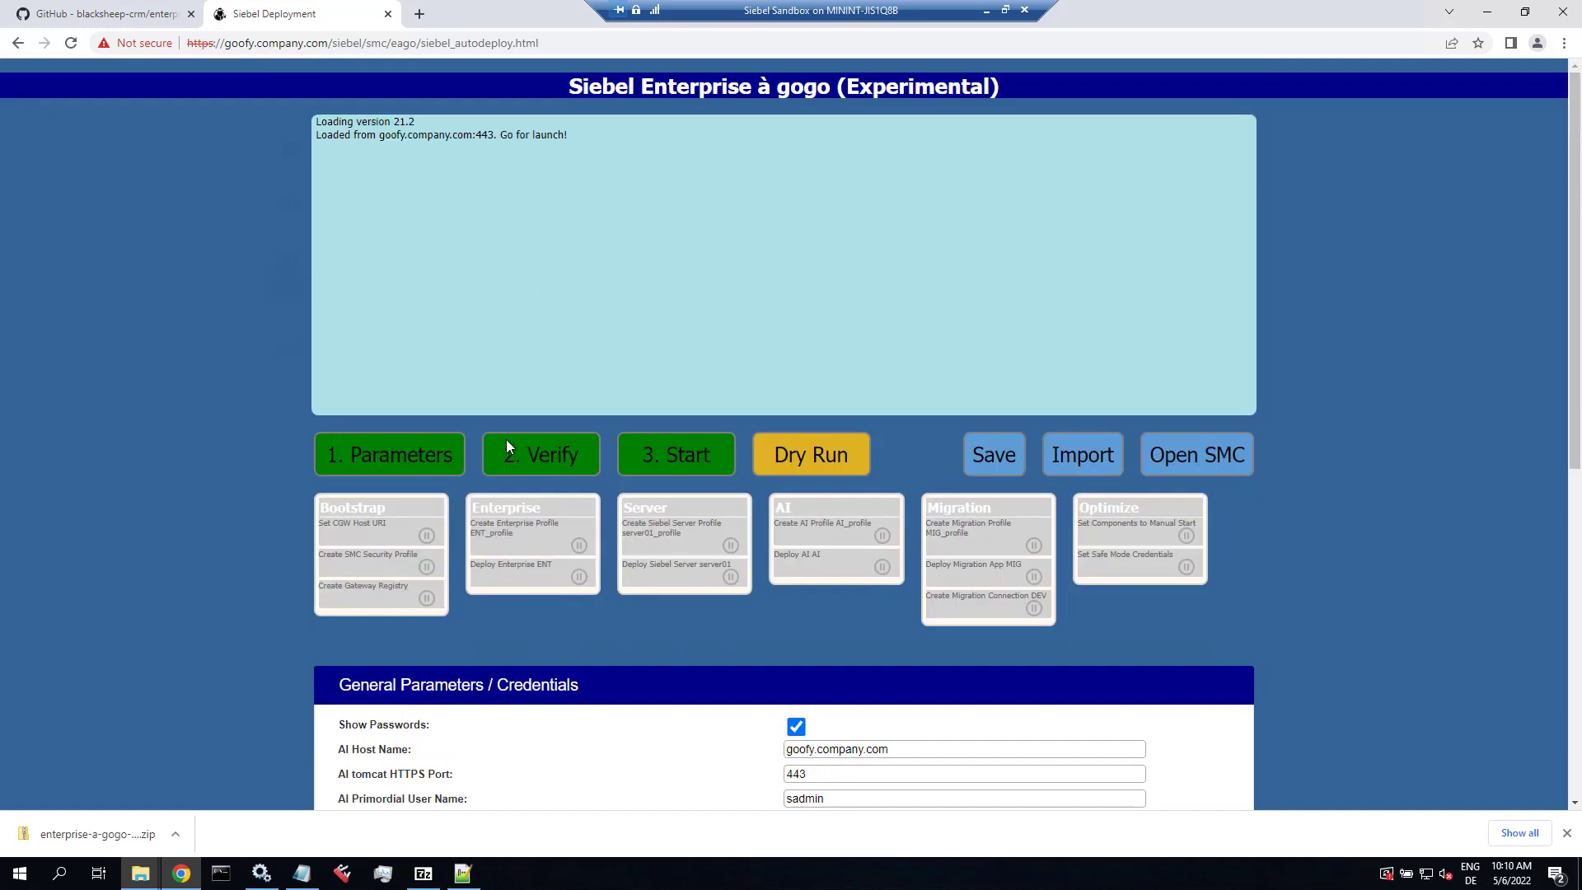
Step: Verify the imported parameters and run a dry run that copies the curl commands to the clipboard
left_click(533, 458)
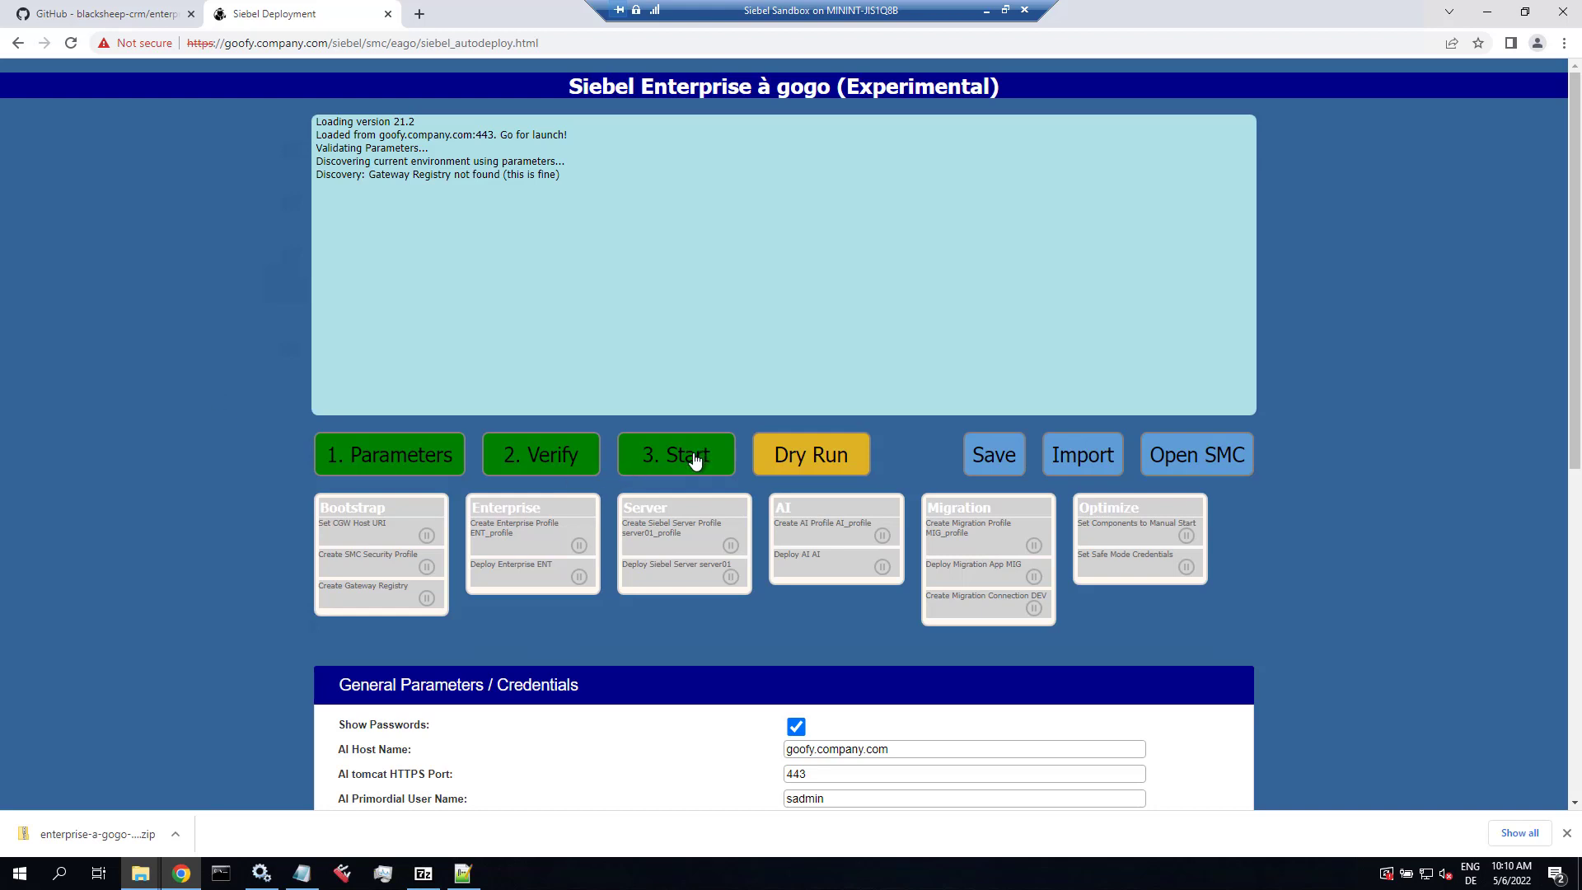
left_click(818, 459)
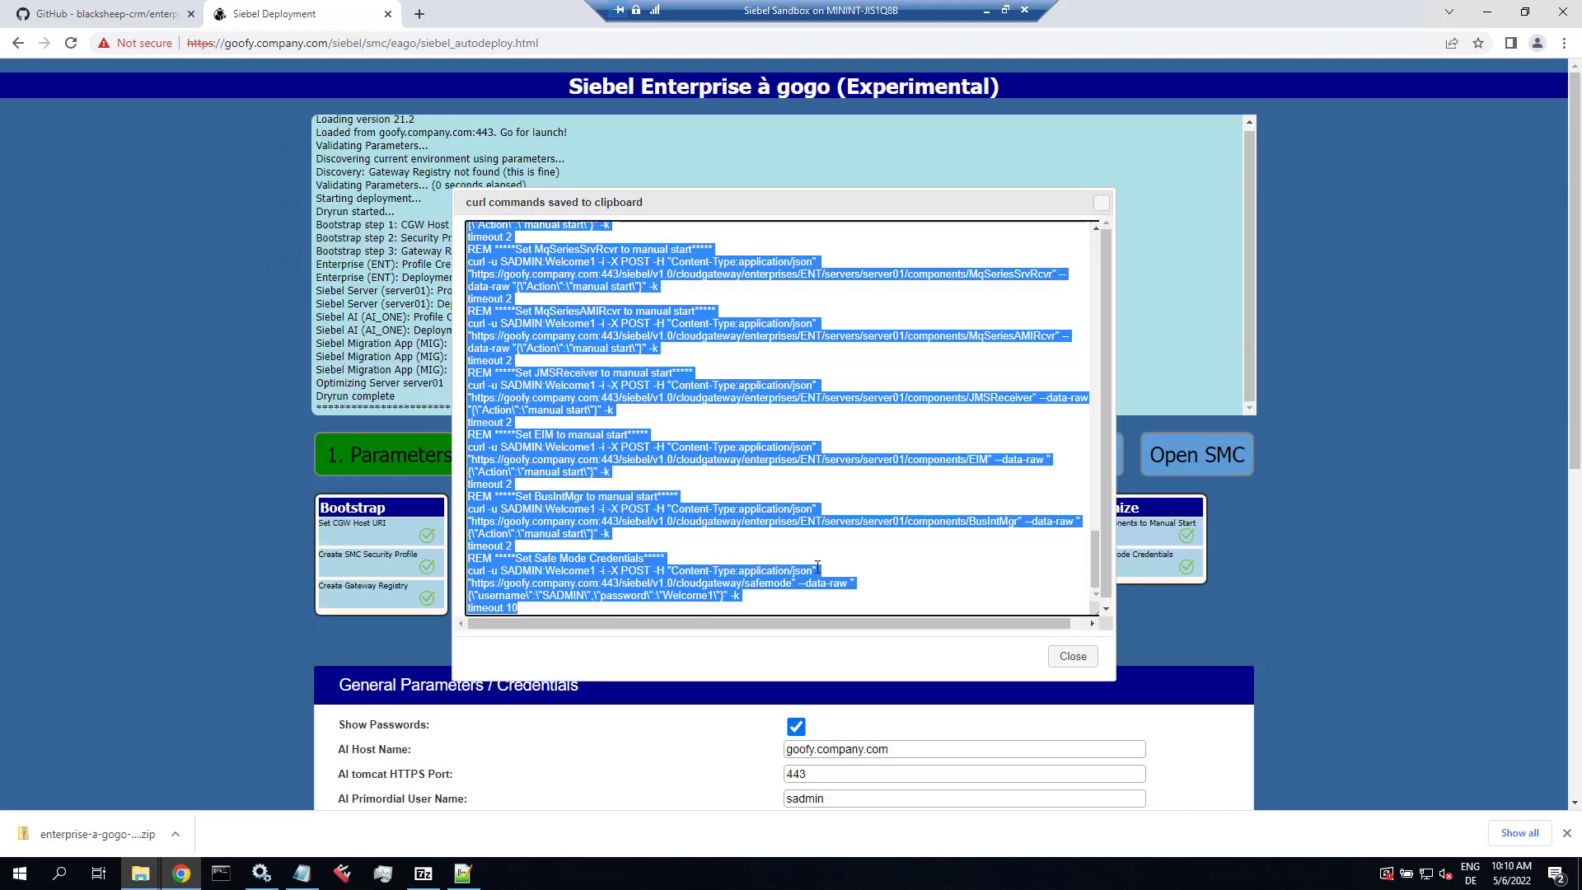
left_click_drag(1095, 560, 1081, 256)
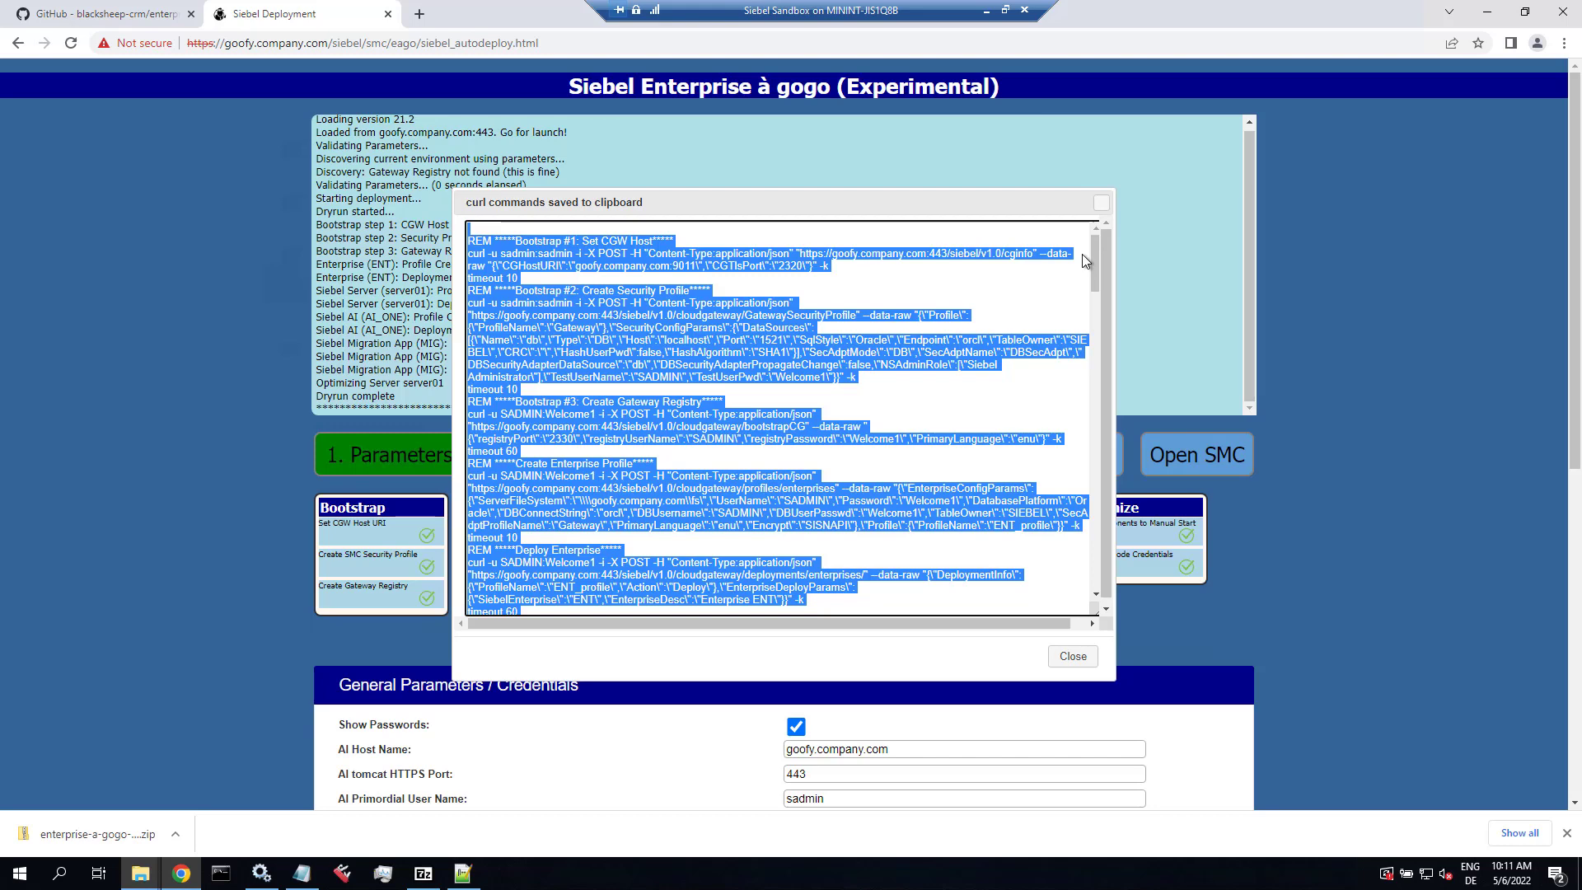
Step: Save the curl commands as curl224.txt in a new Notepad++ file, then close it and the command listing
left_click(462, 872)
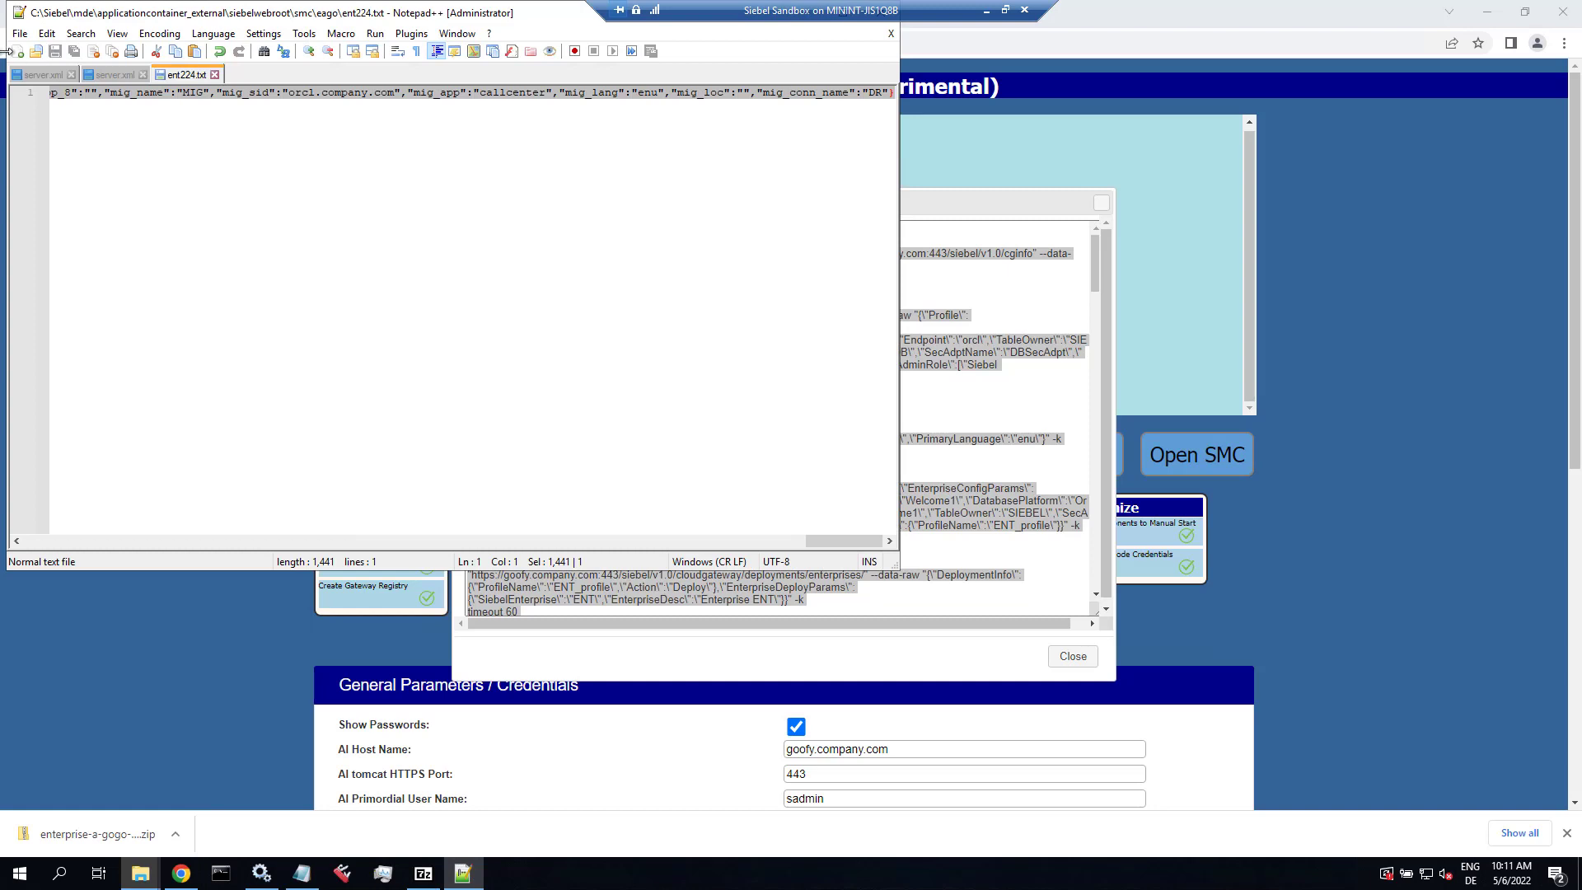
left_click(17, 51)
key("ctrl+v")
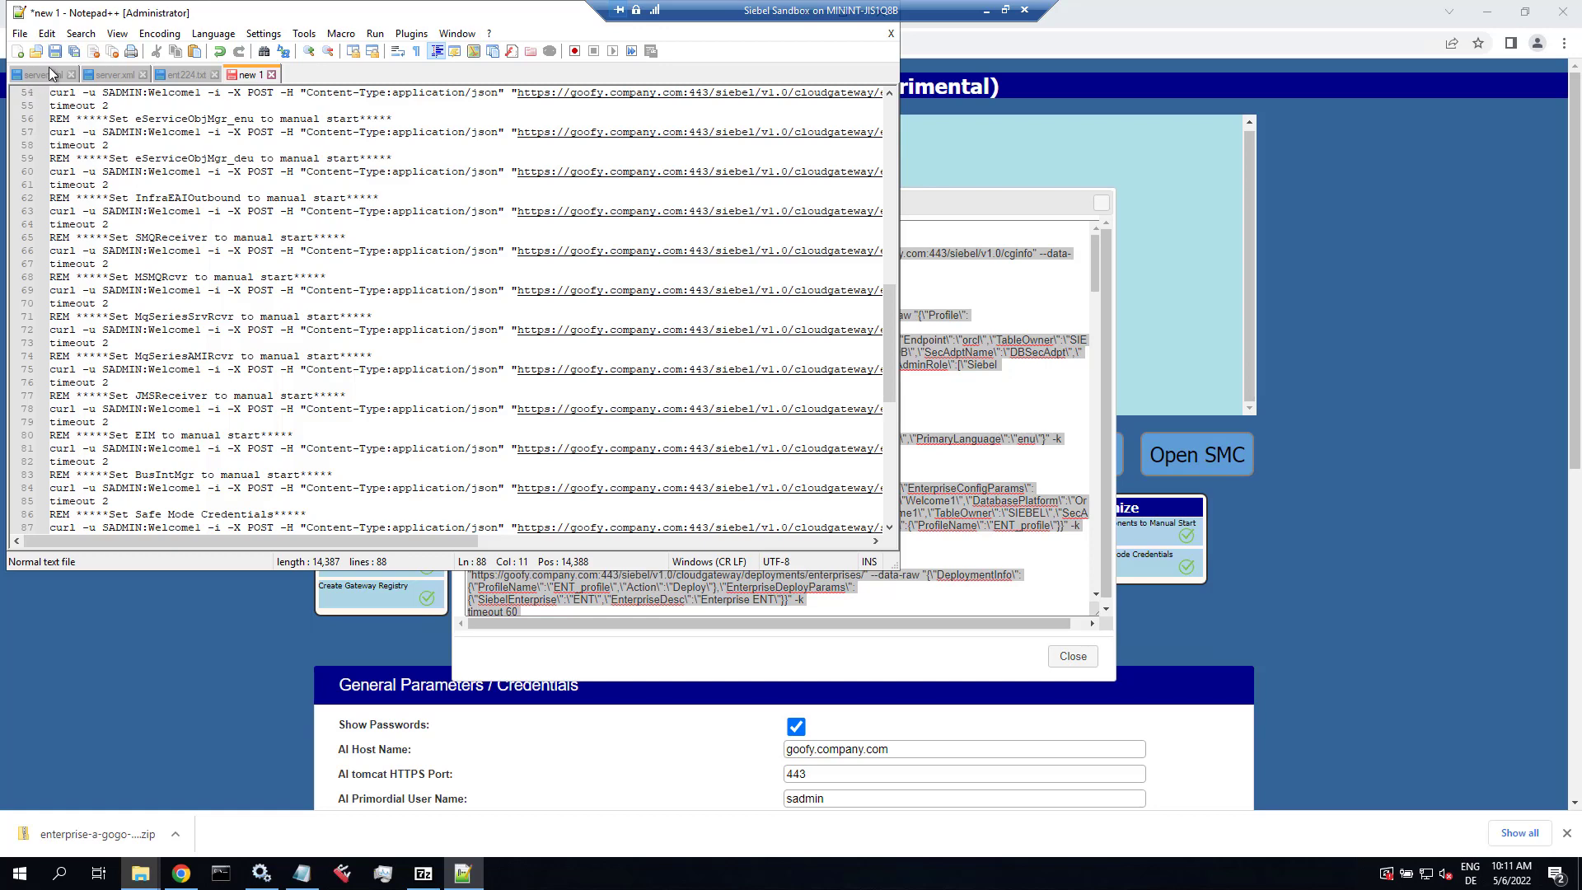
key("ctrl+s")
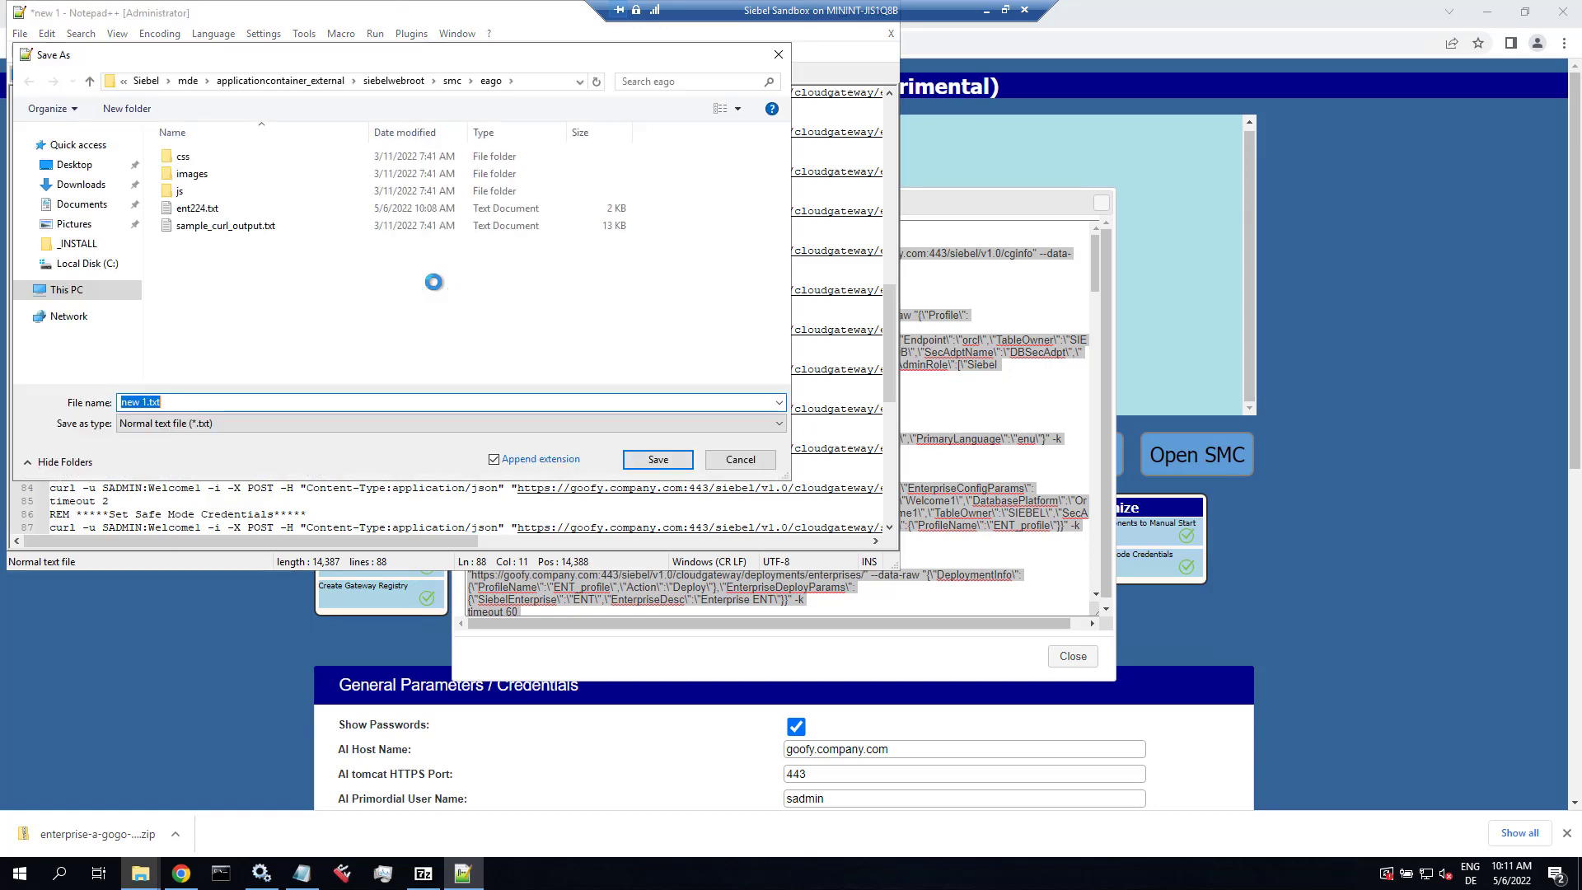
type("curl224")
key("Return")
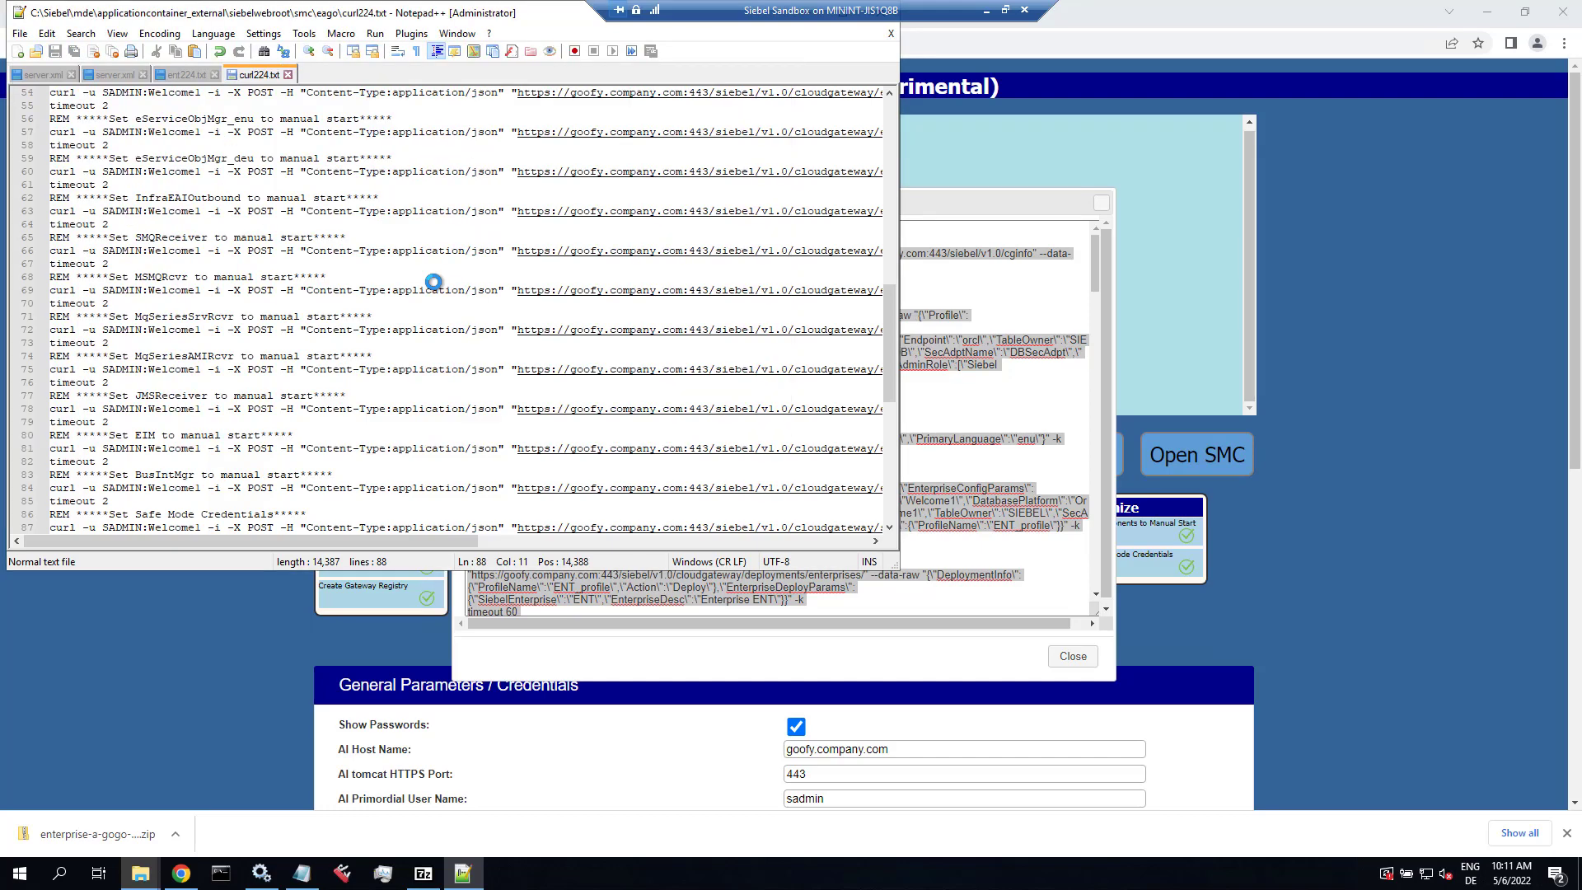
left_click_drag(890, 346, 901, 145)
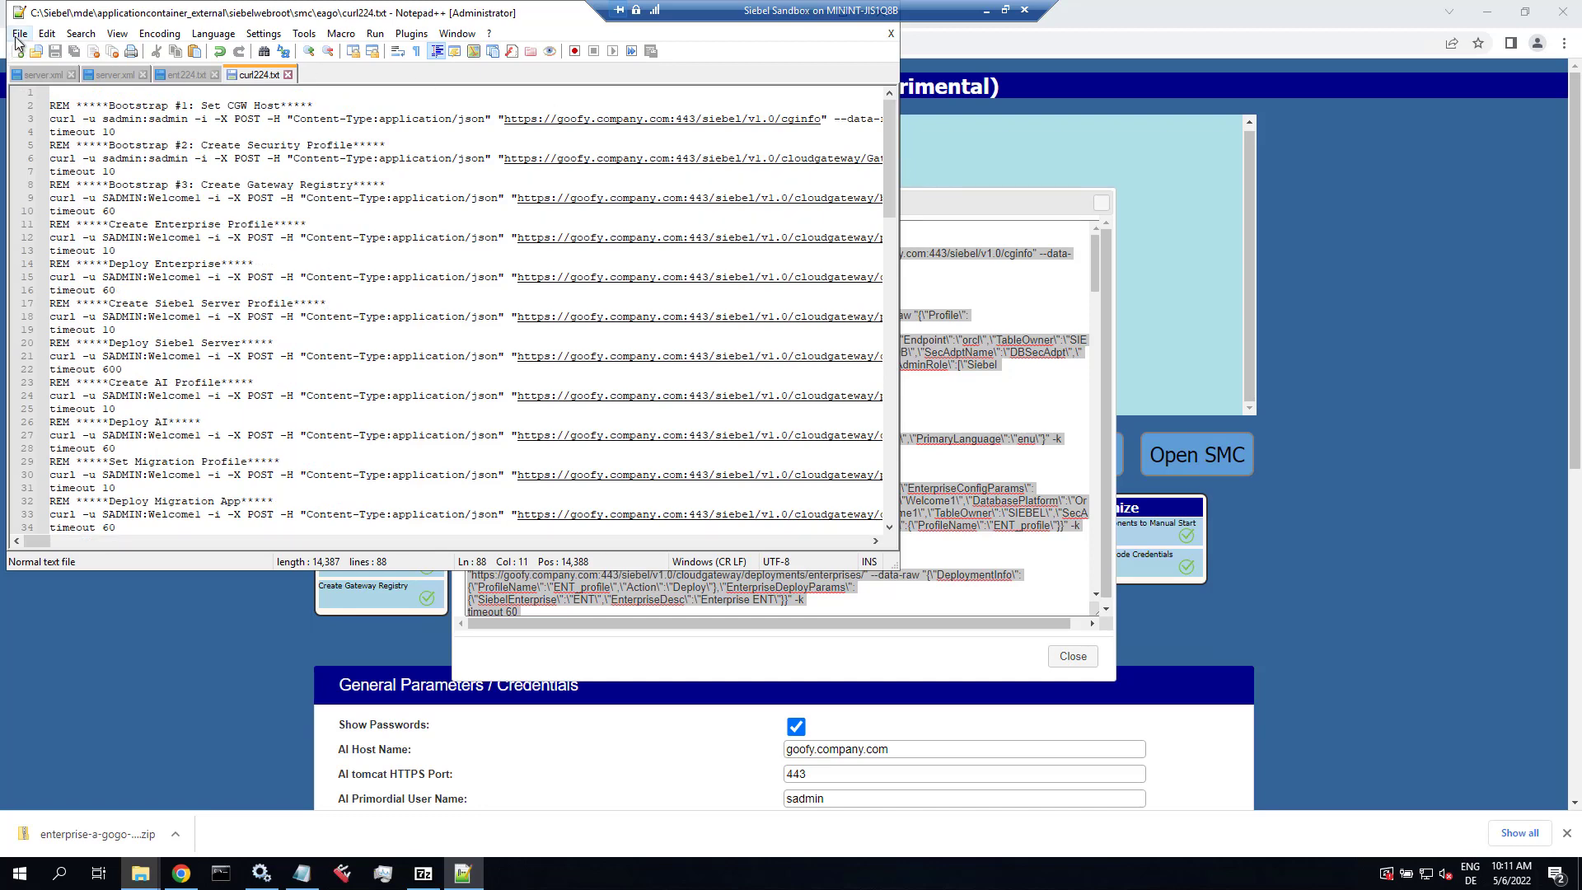
left_click(287, 74)
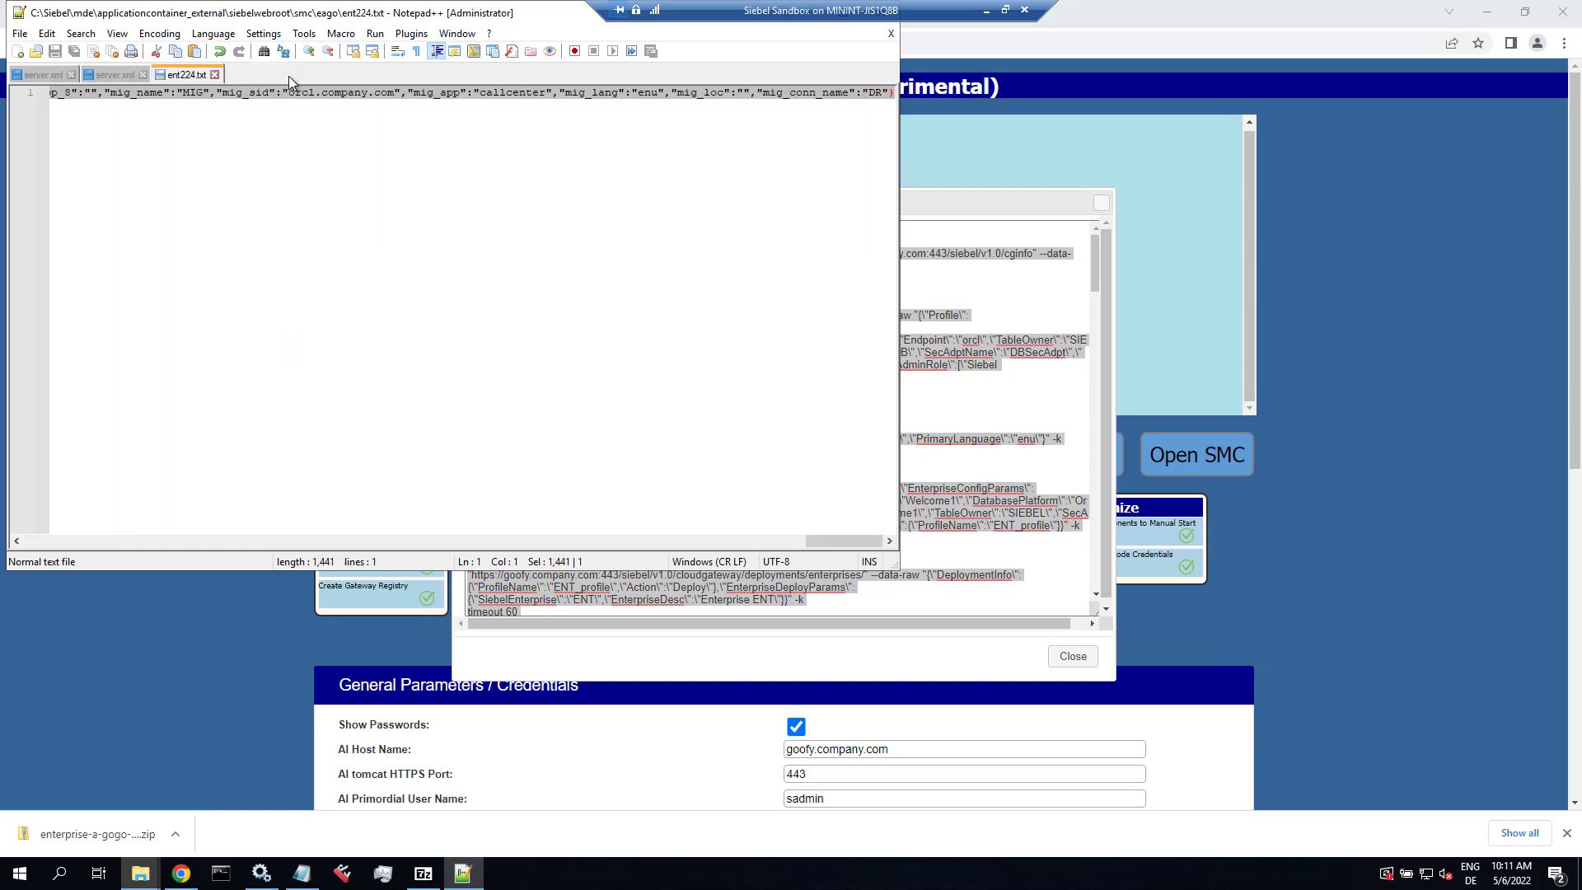
left_click(1074, 657)
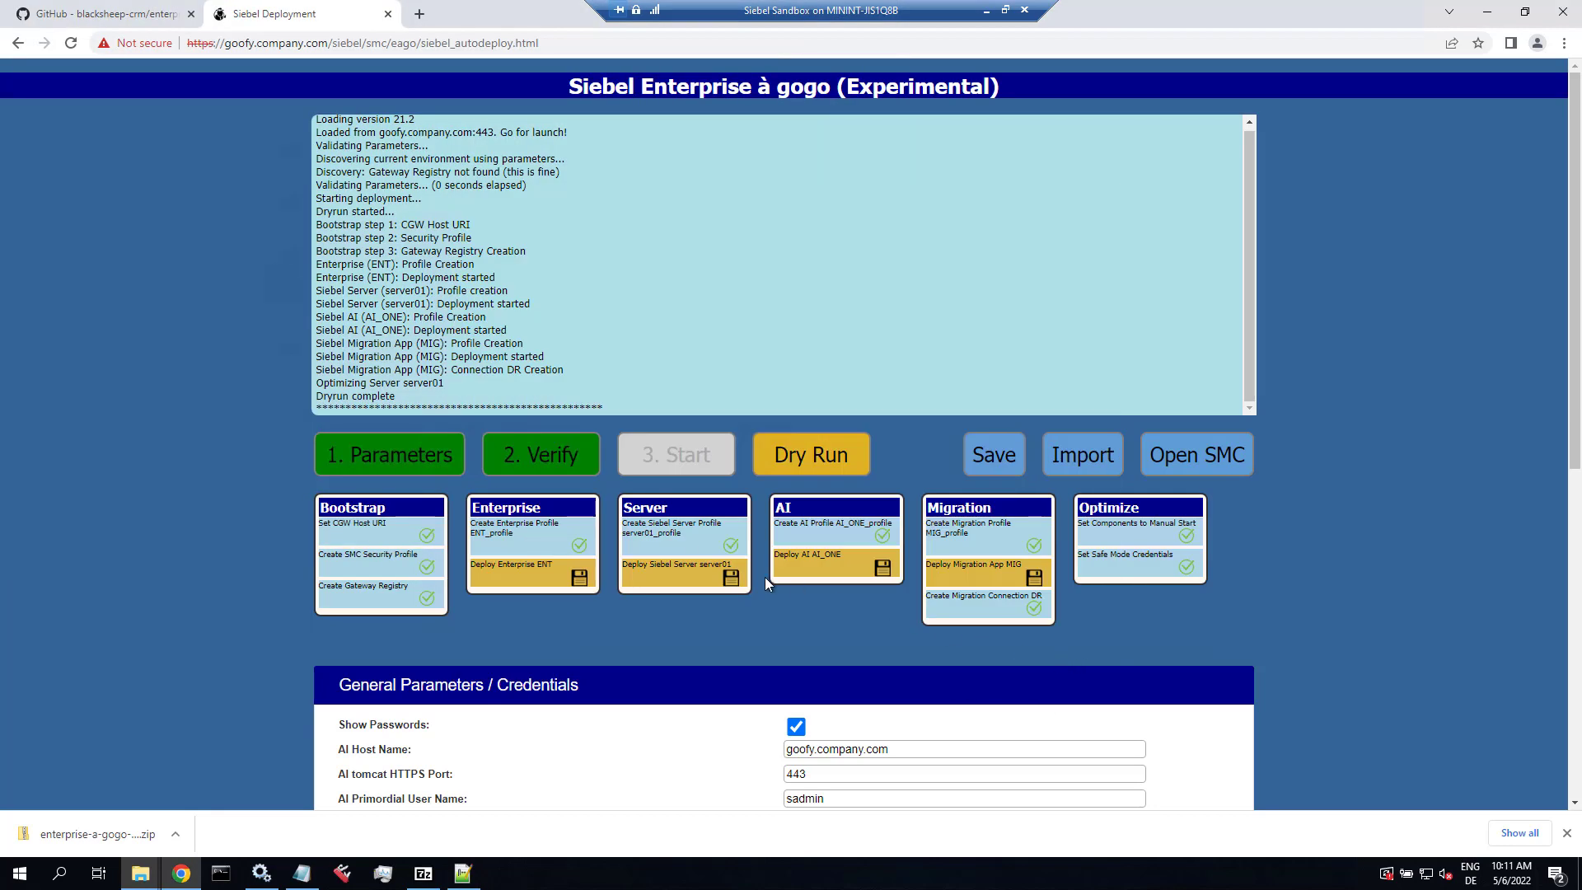
Step: Reload the page, re-import the JSON parameters from ent224.txt, and run 2. Verify
left_click(71, 44)
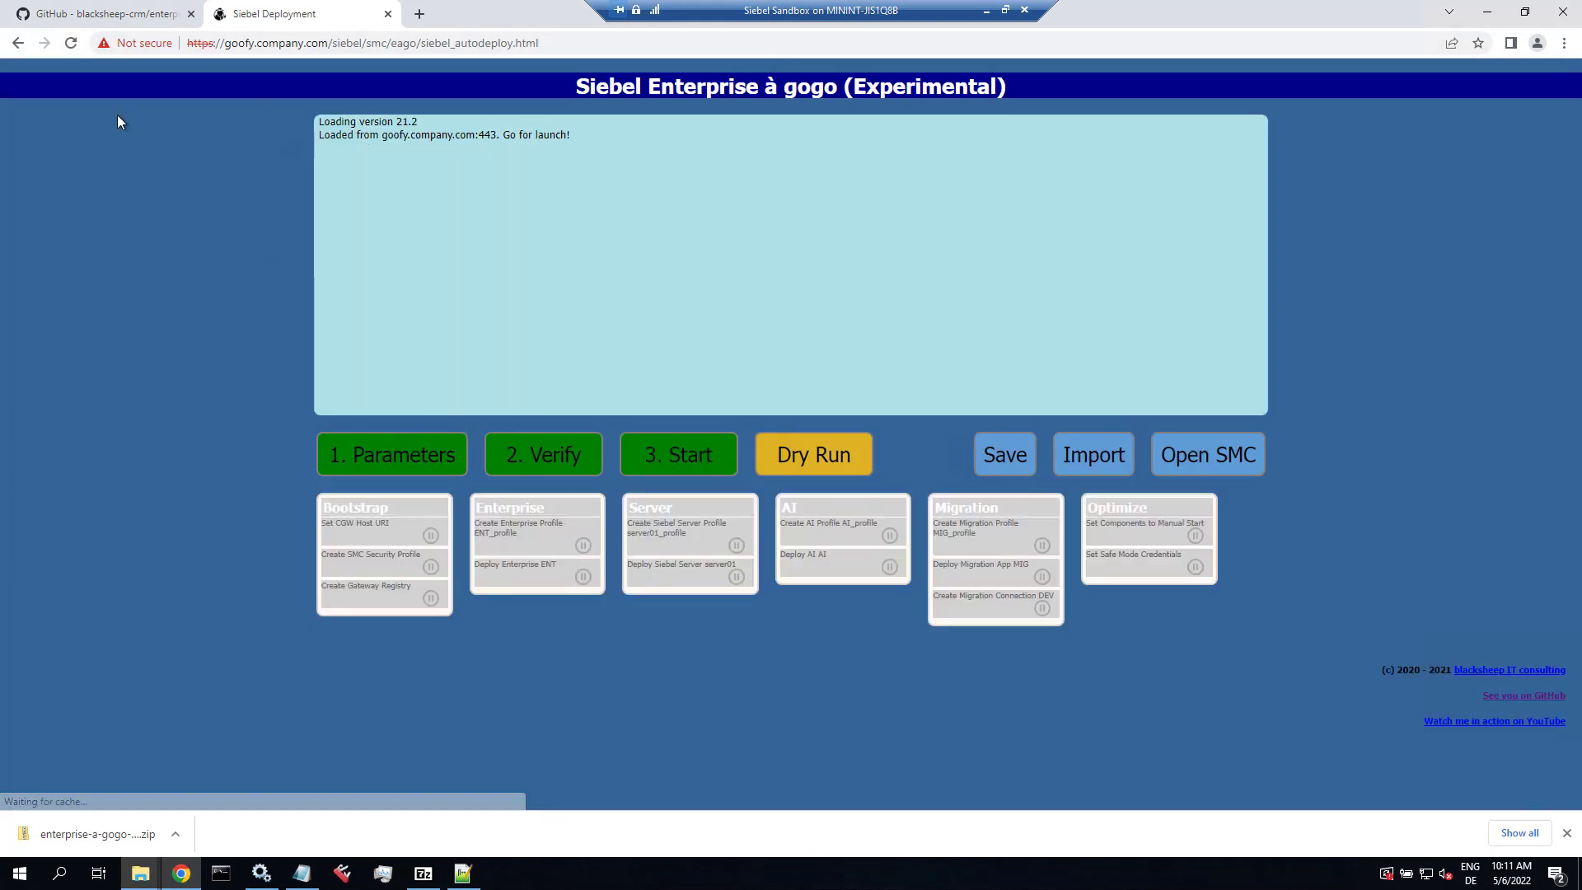
left_click(1114, 468)
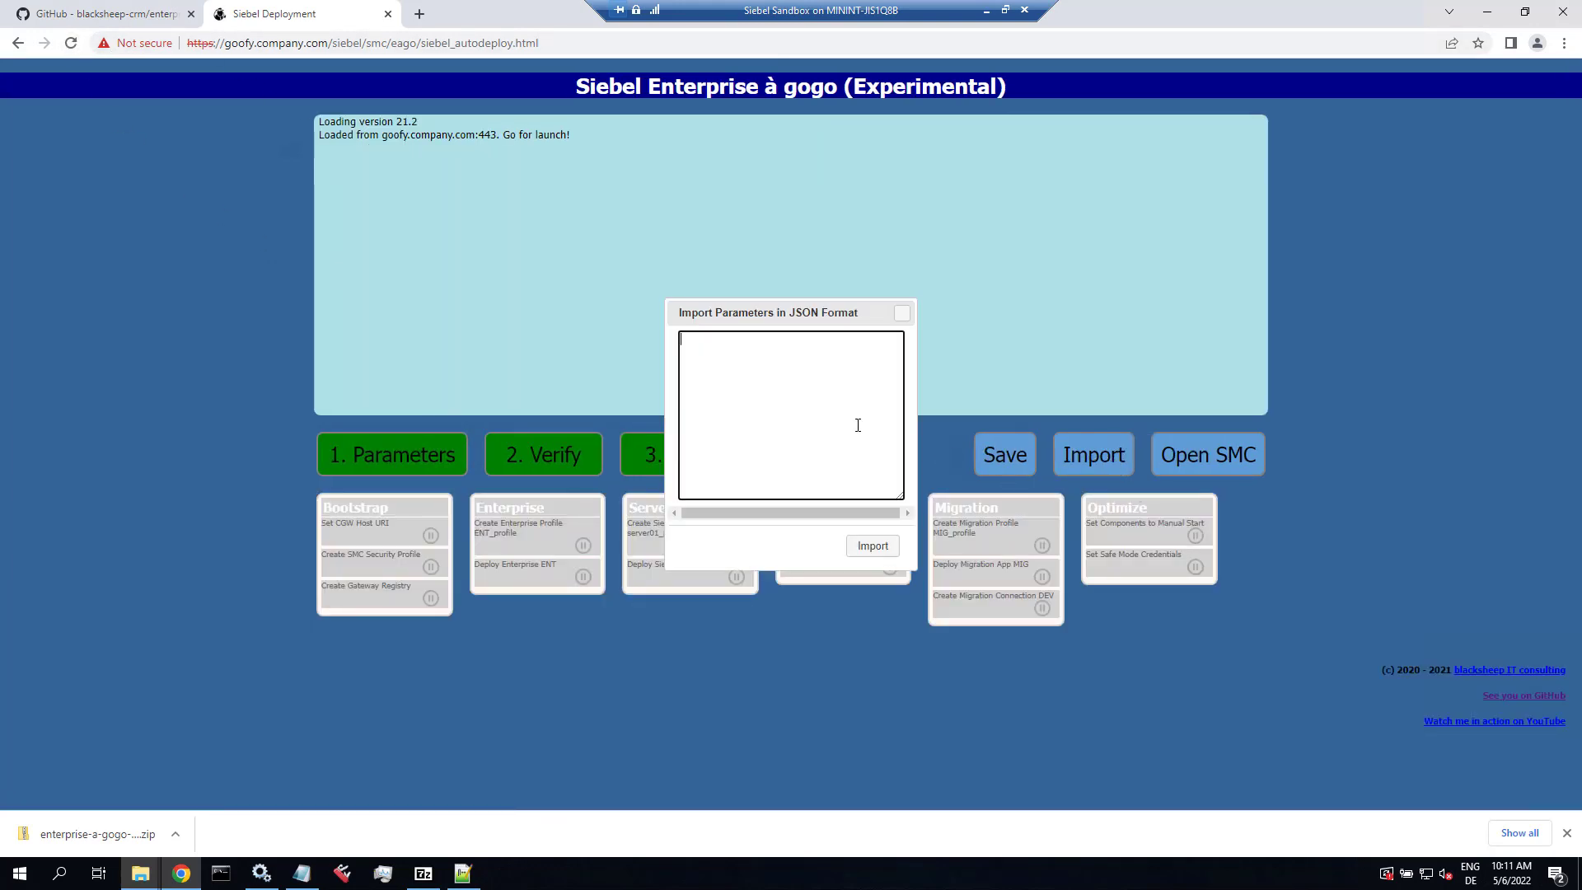
key("alt+Tab")
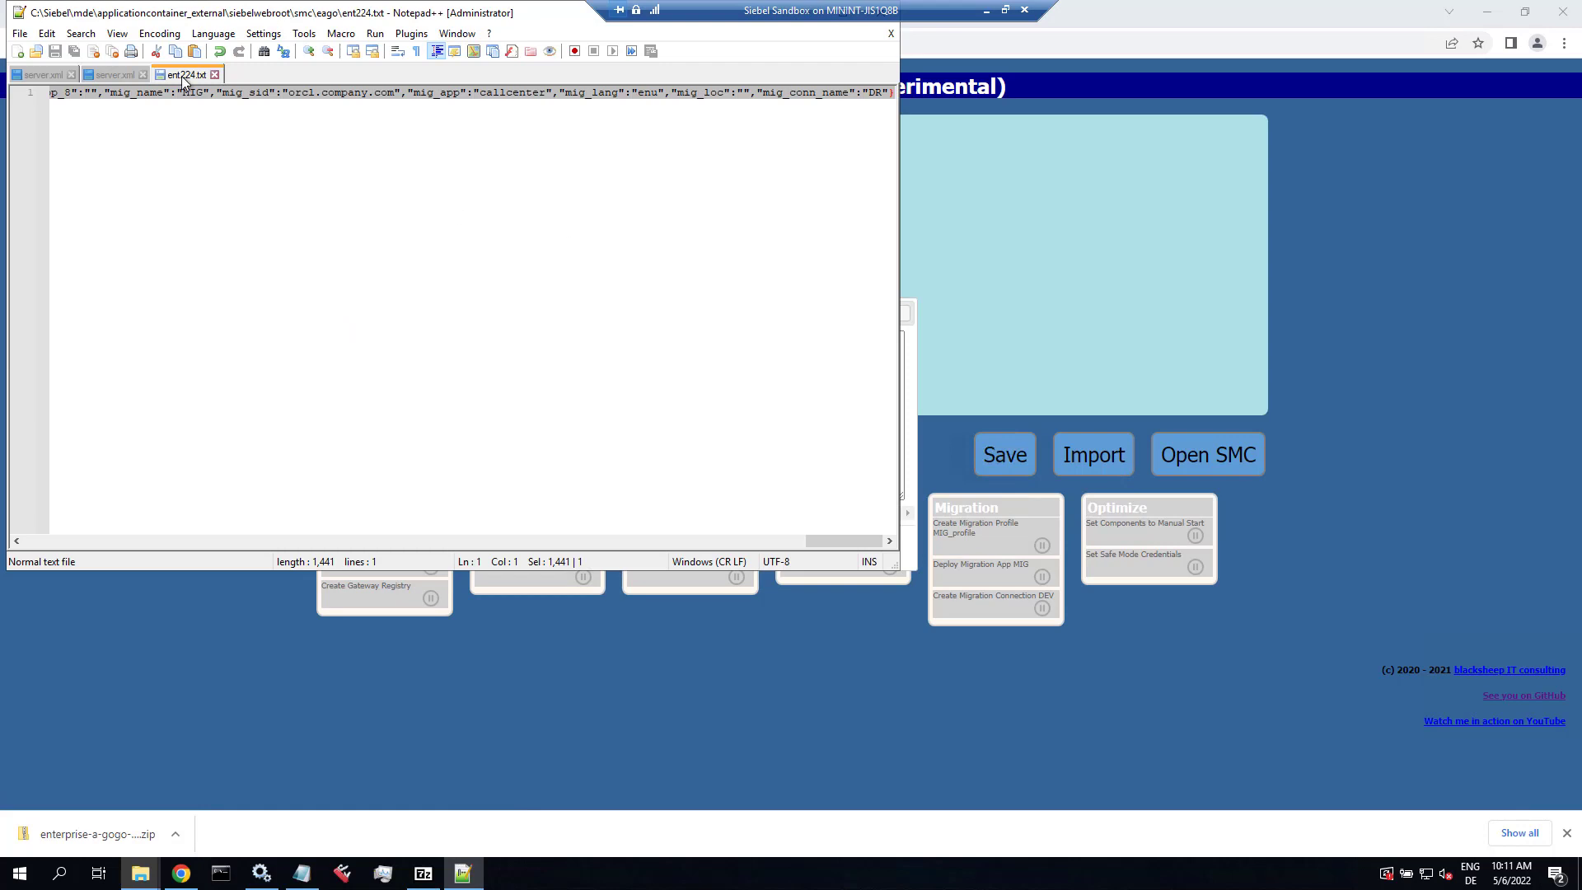
left_click(115, 90)
key("ctrl+a")
left_click(911, 392)
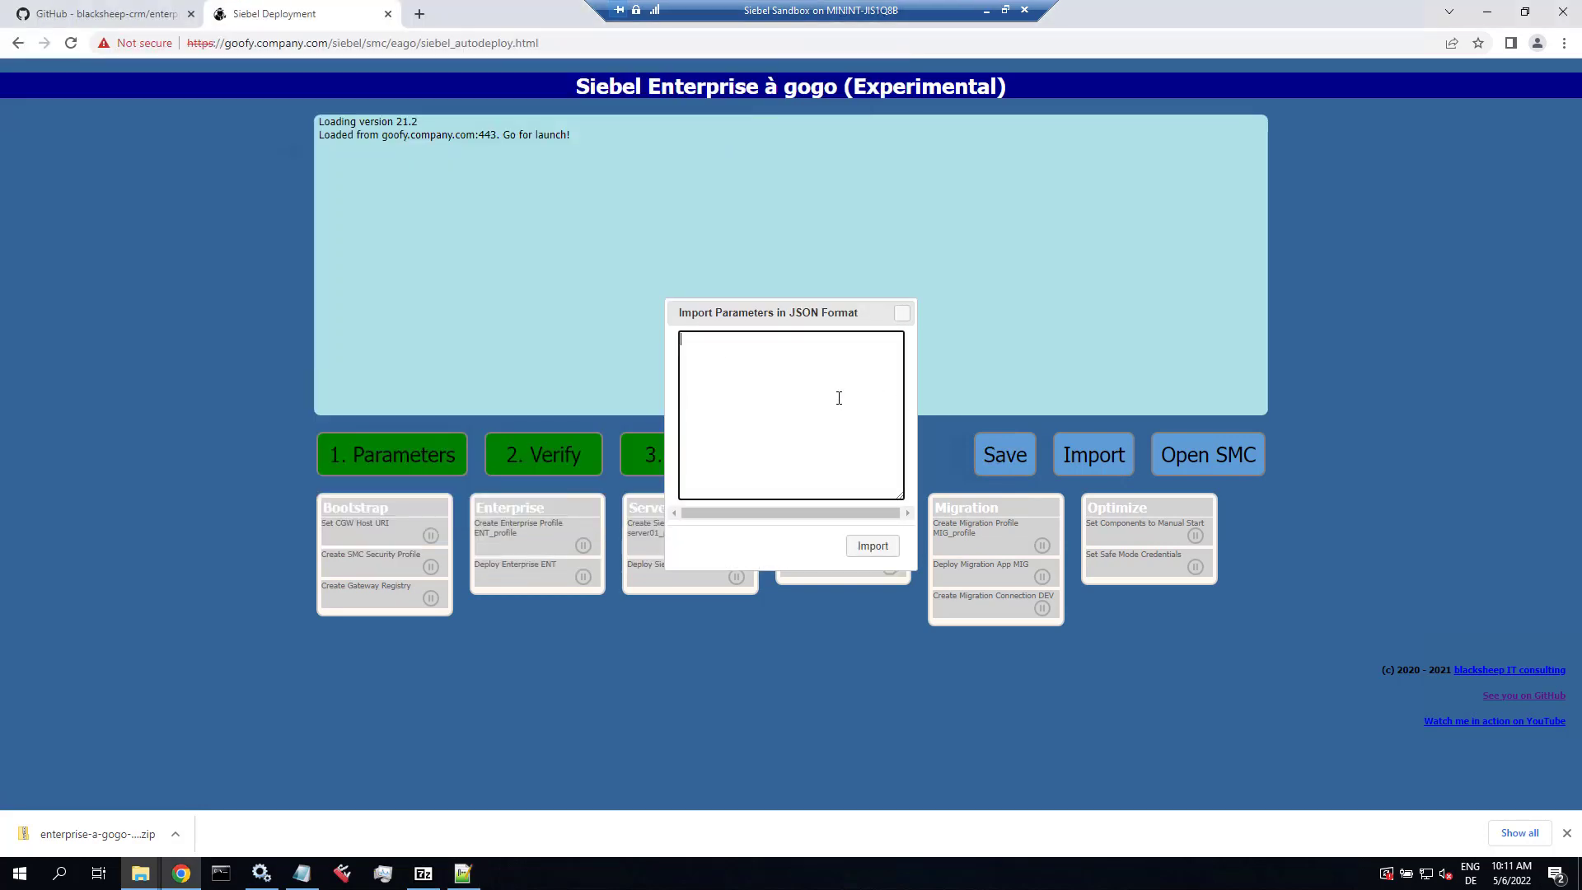
key("ctrl+v")
left_click(874, 544)
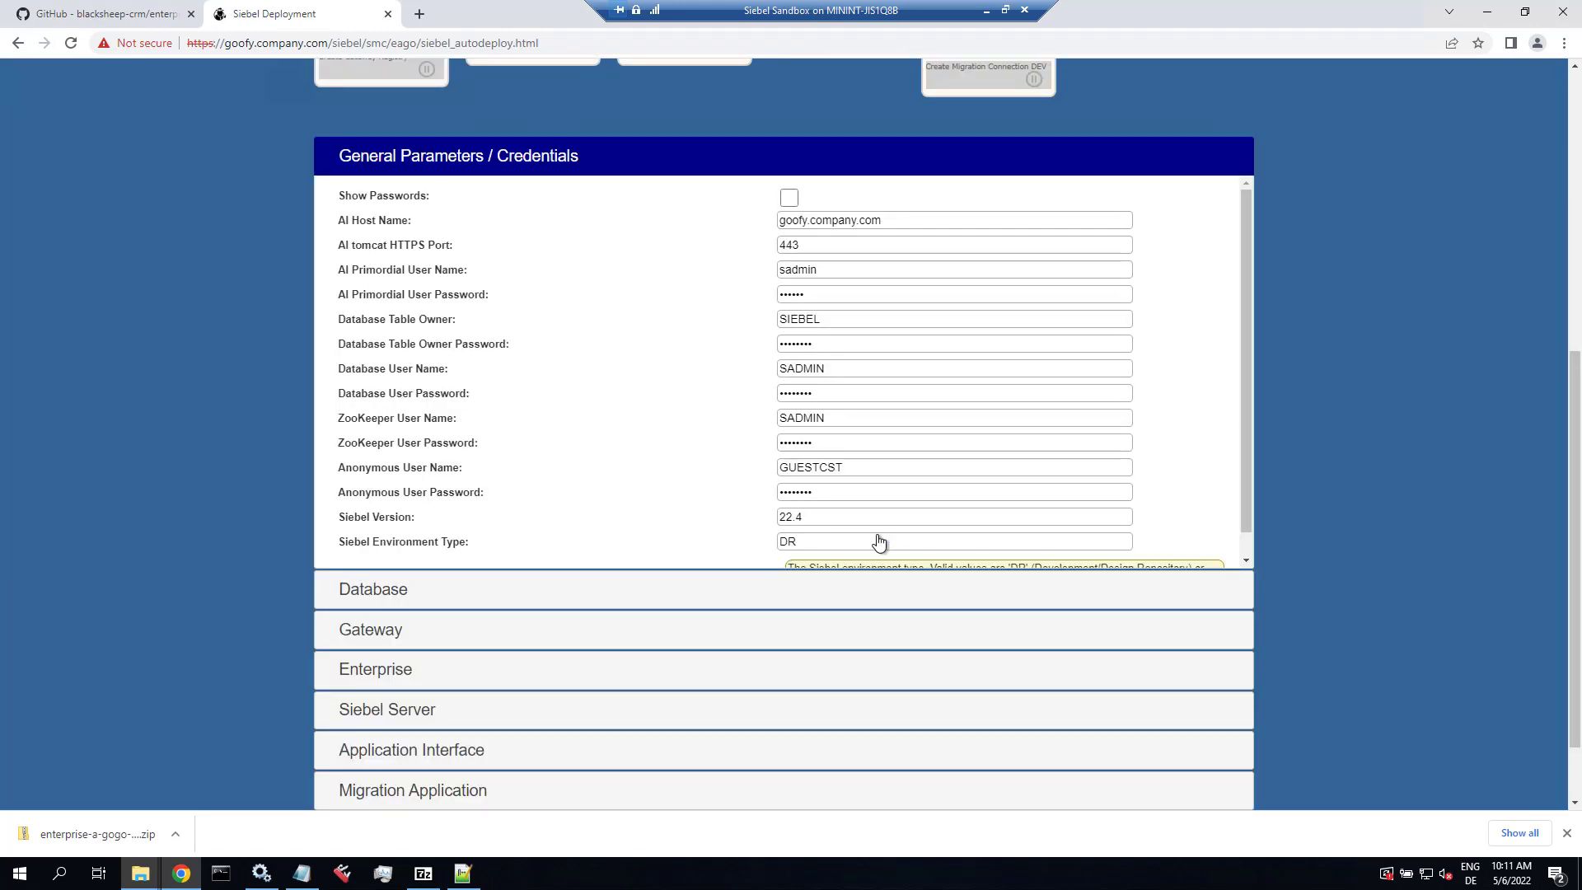
scroll(507, 230, "up", 4)
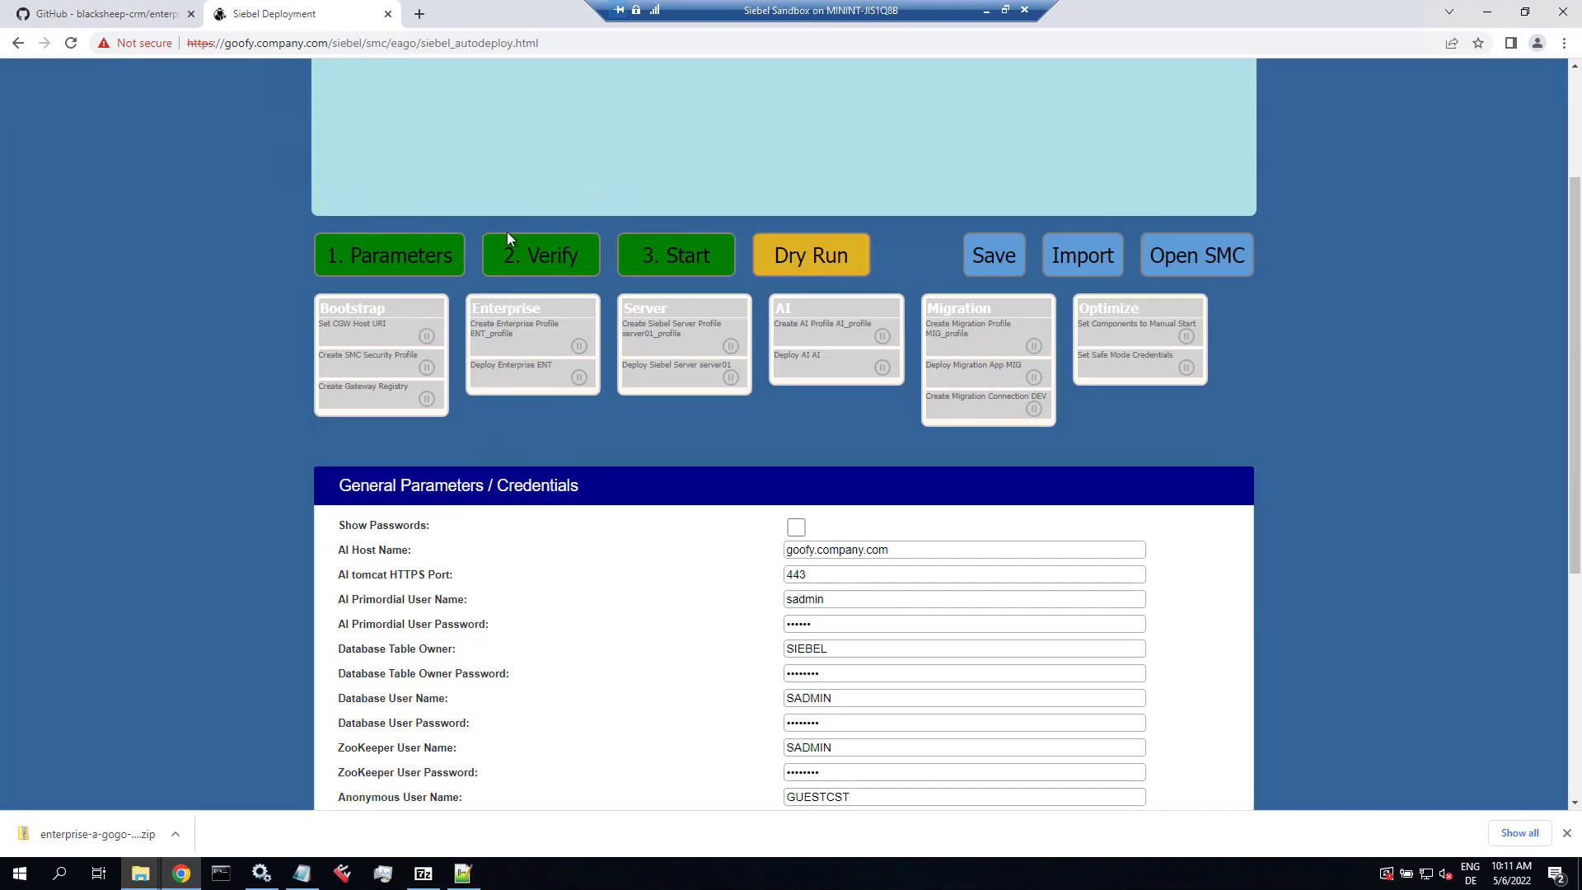
scroll(504, 265, "up", 3)
left_click(536, 455)
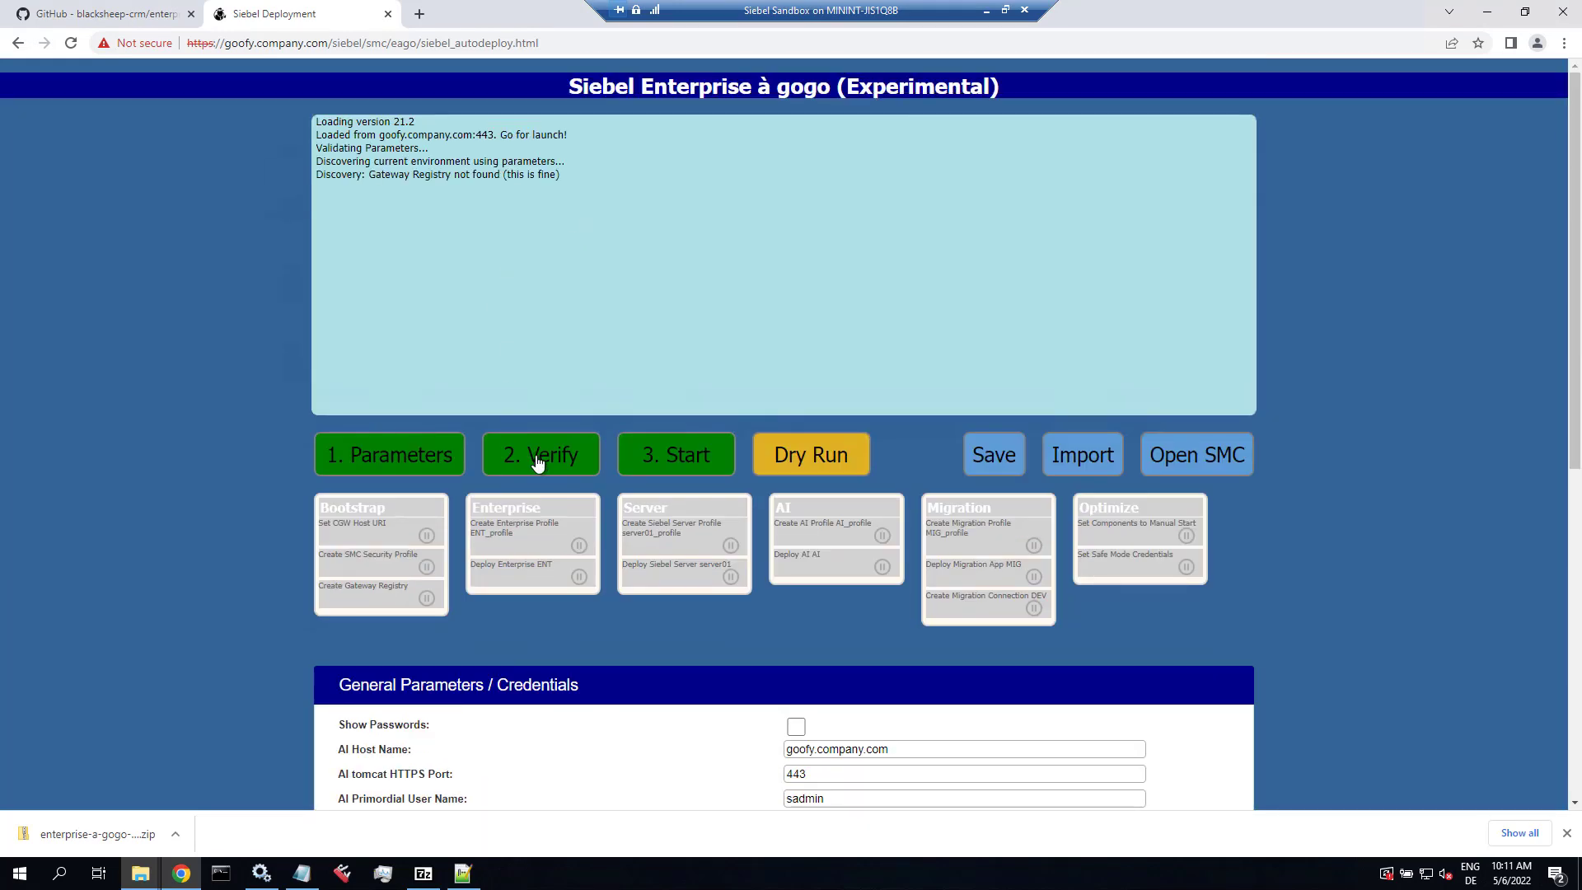
Step: Start the Siebel enterprise deployment and enlarge the page zoom to 125%
left_click(675, 464)
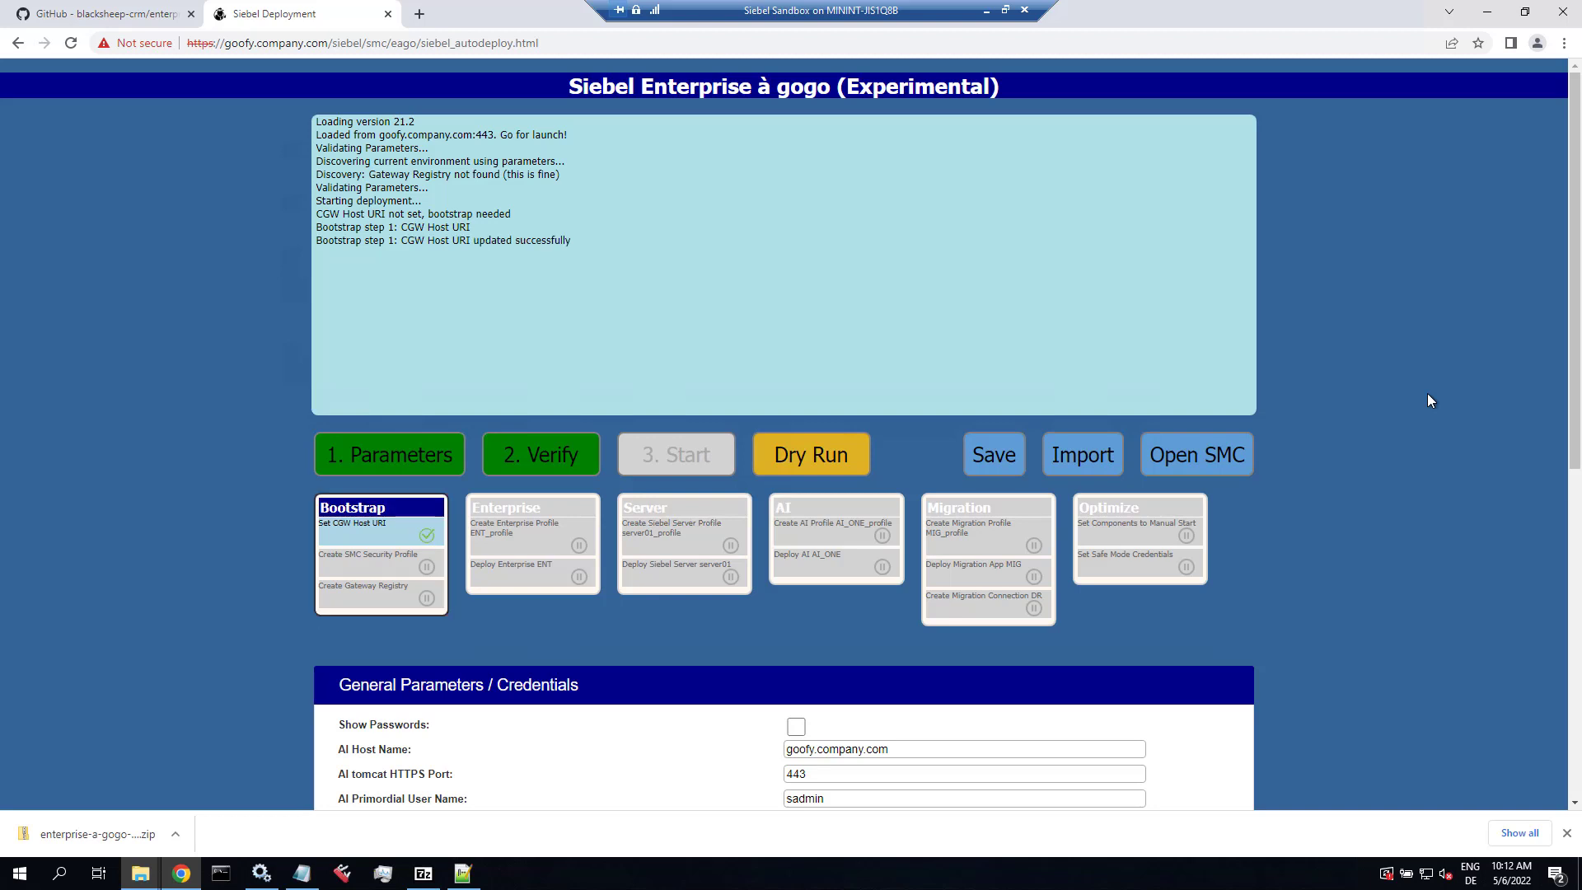
key("ctrl+plus")
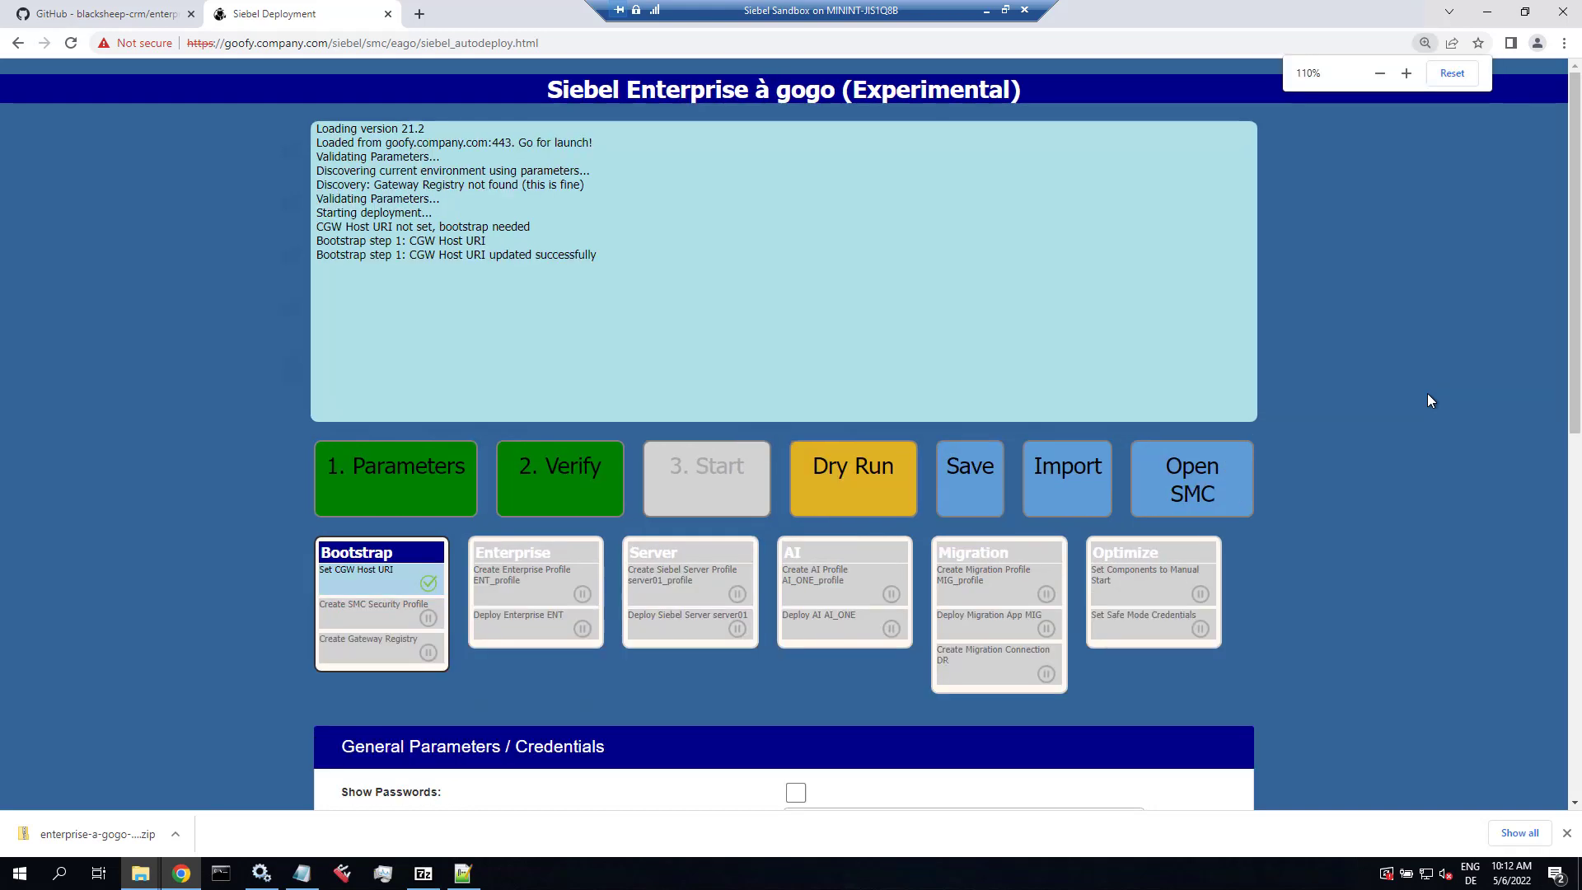
key("ctrl+plus")
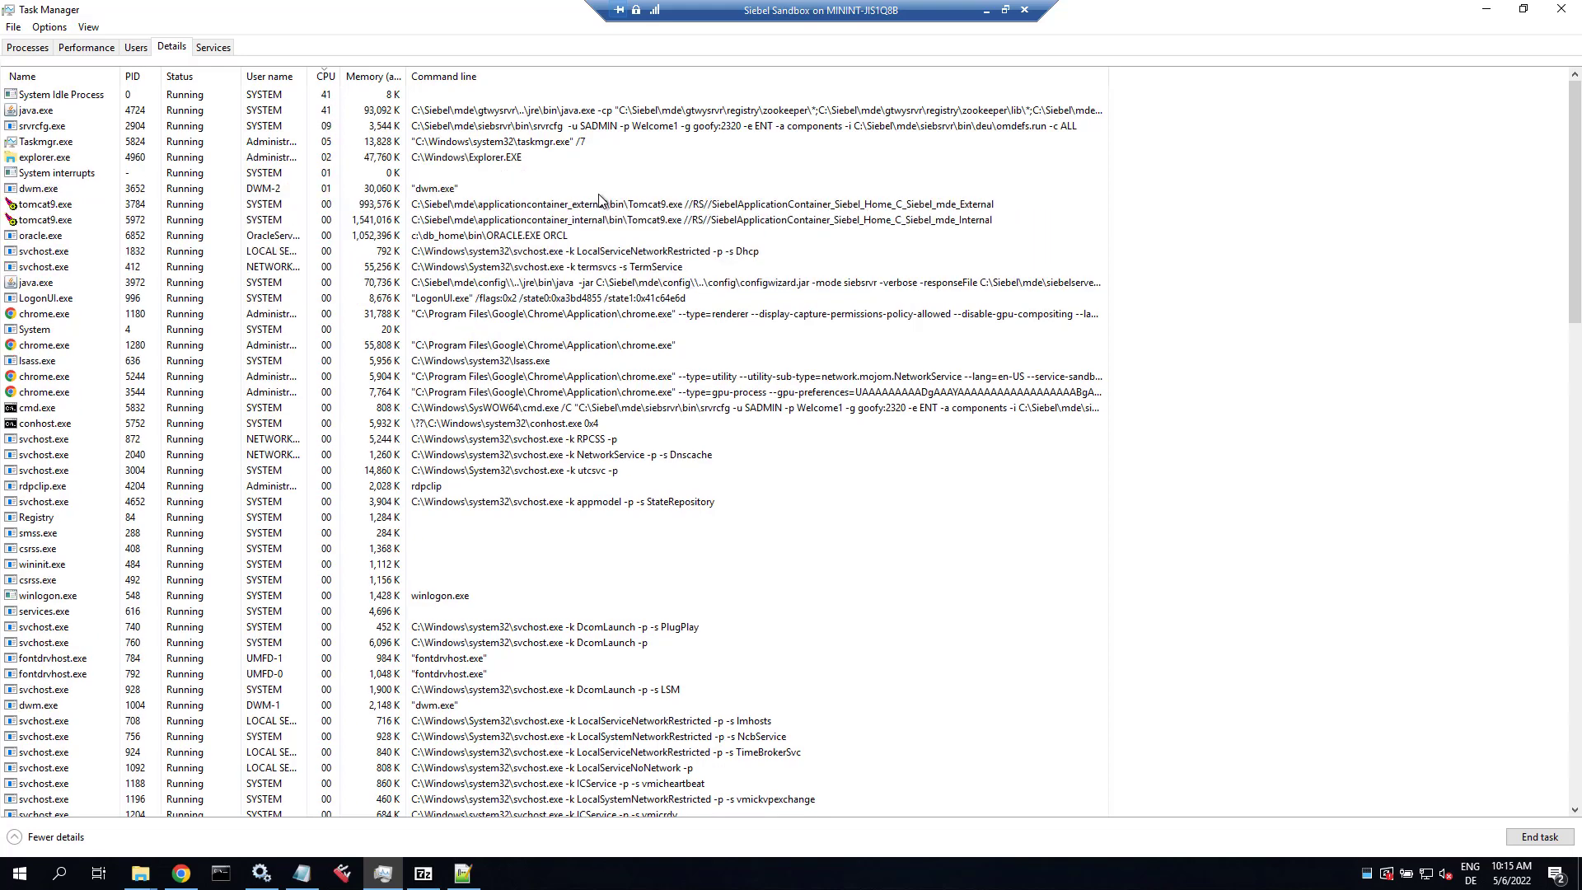
Step: Minimize Task Manager to check the deployment progress in Chrome
left_click(1485, 10)
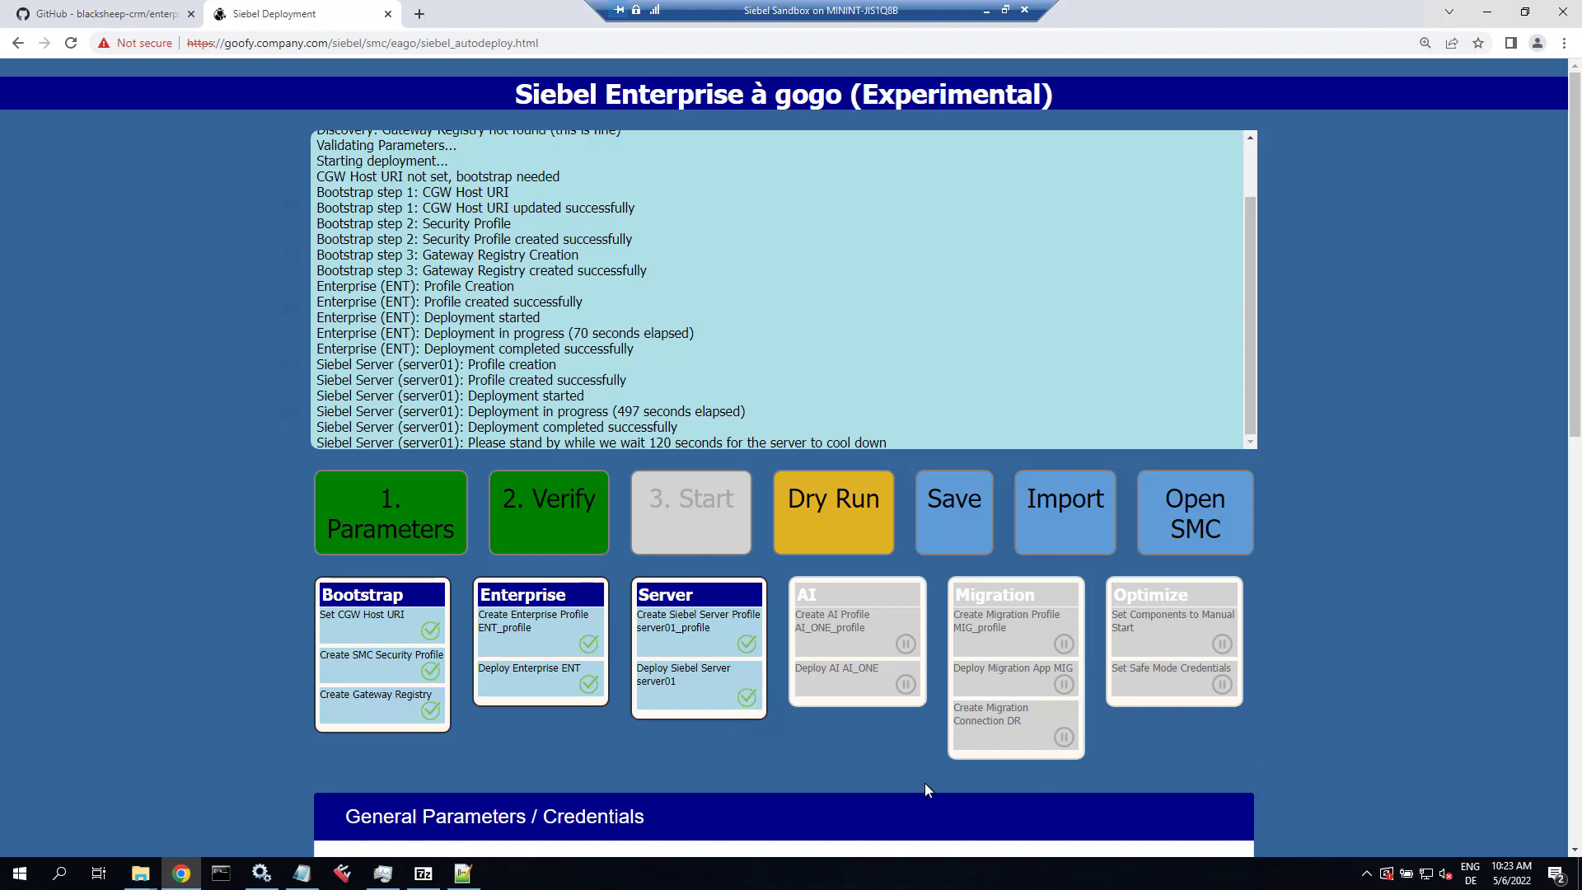
Step: Bring Task Manager back to the front from the taskbar
left_click(394, 883)
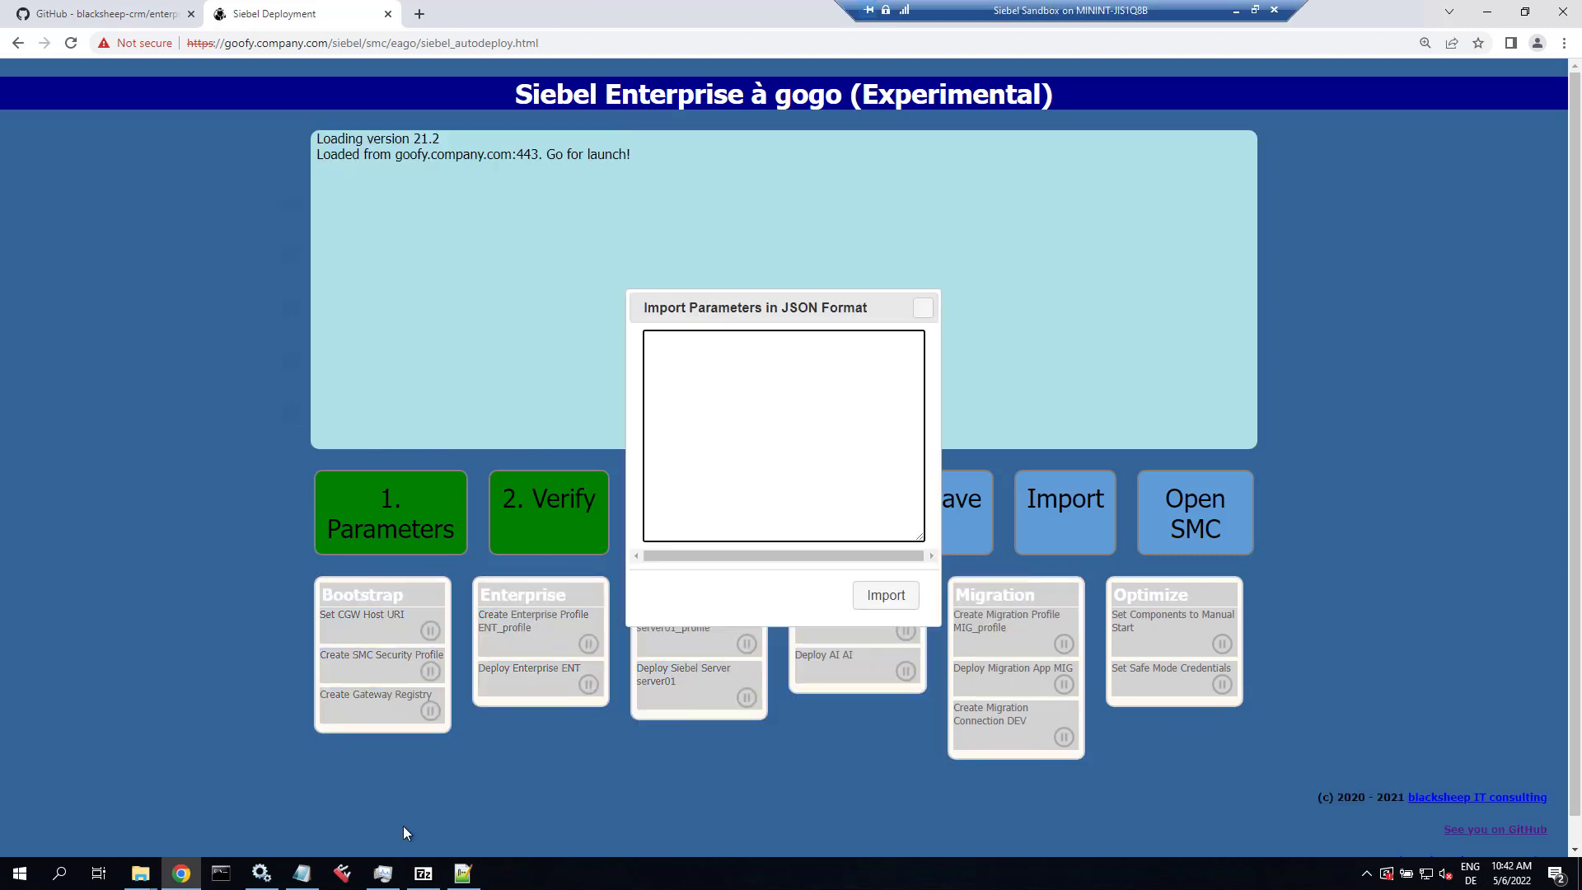
Step: Paste the saved JSON parameters from Notepad++ into the Import dialog and import them
left_click(462, 871)
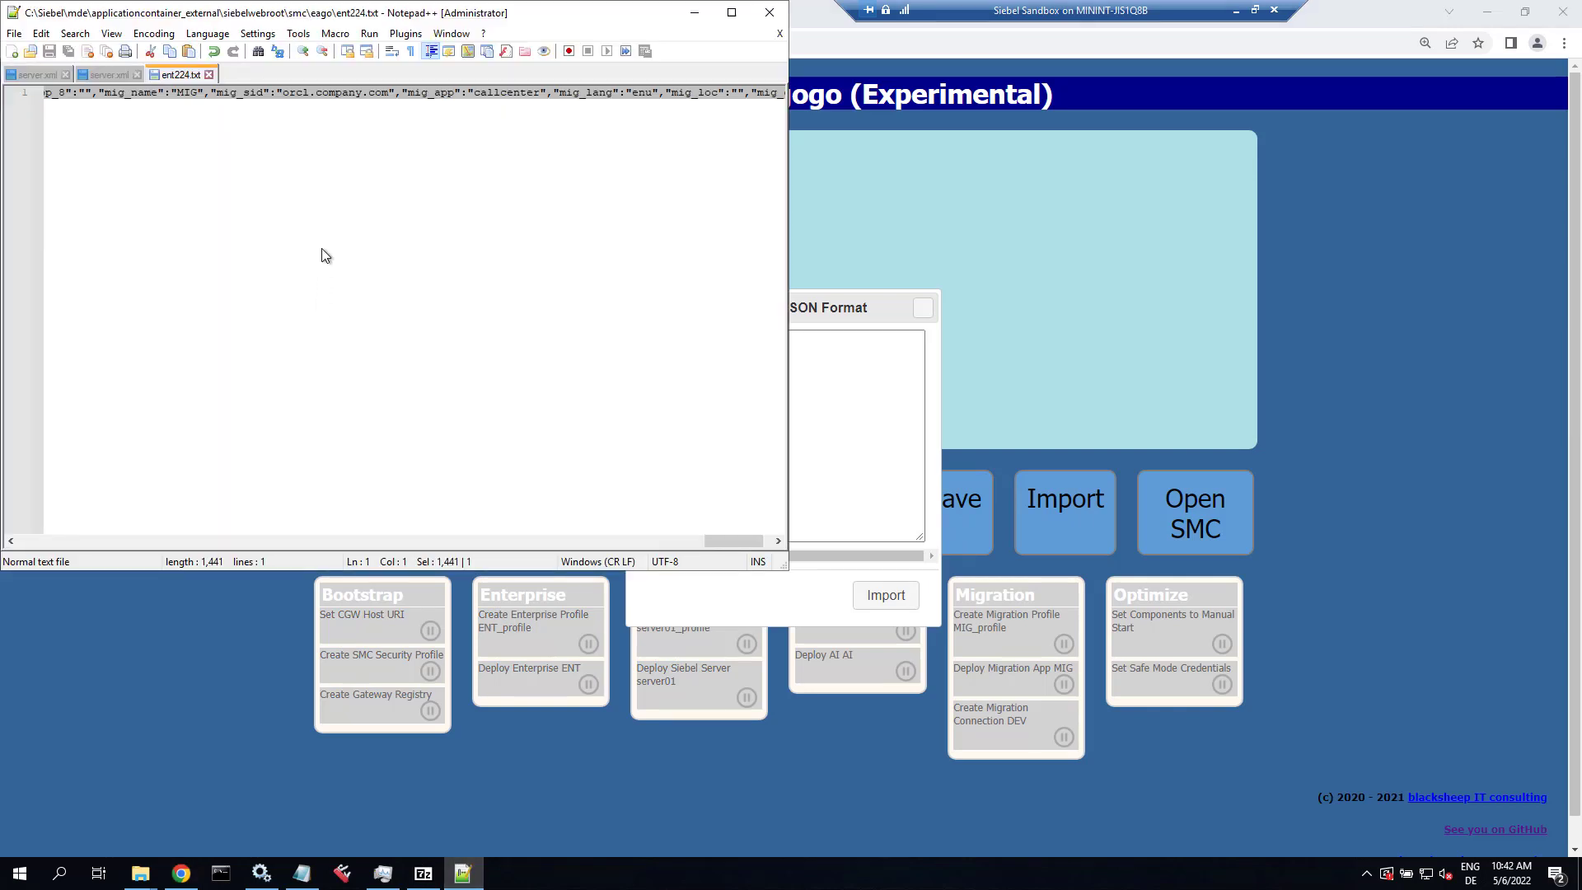
left_click(819, 363)
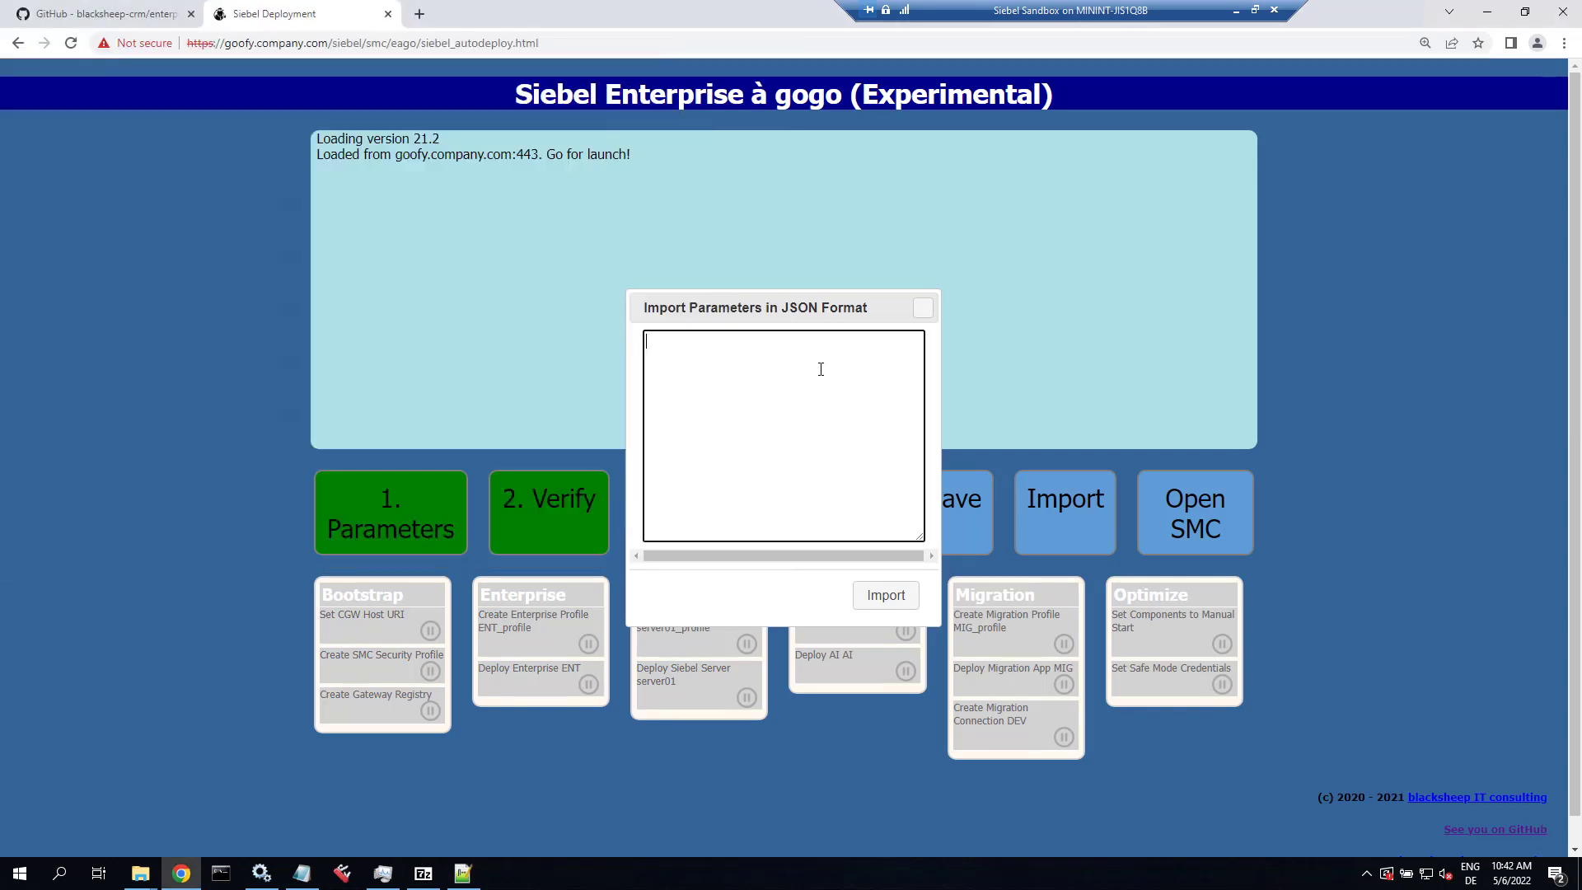
key("ctrl+v")
left_click(885, 581)
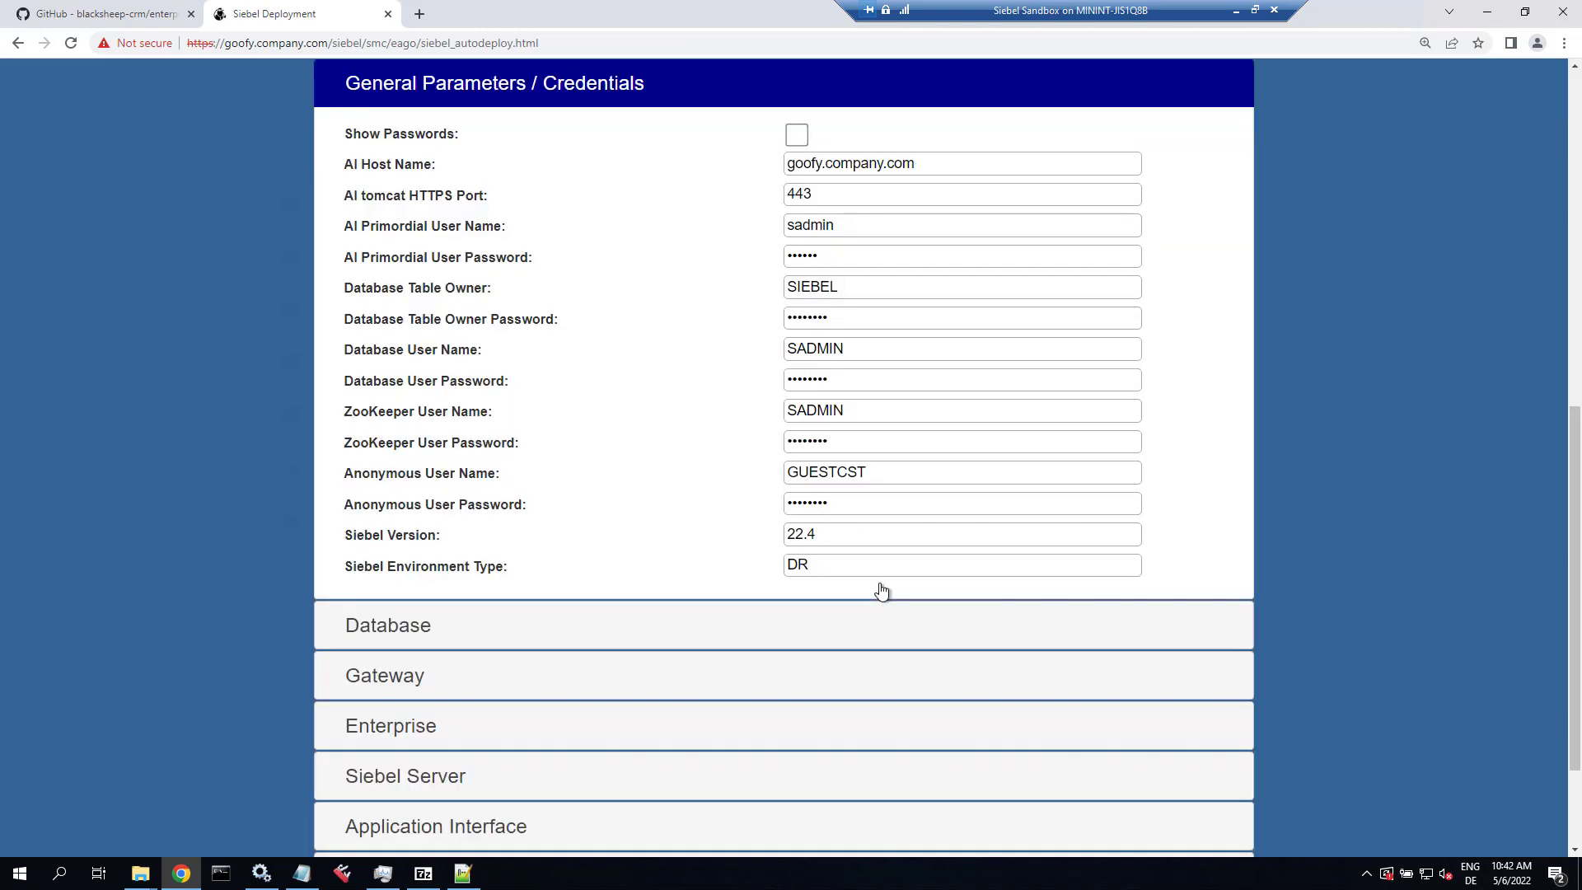
Step: Run 2. Verify to discover the existing ENT, server01, AI_ONE and MIG deployments
scroll(1332, 427, "up", 9)
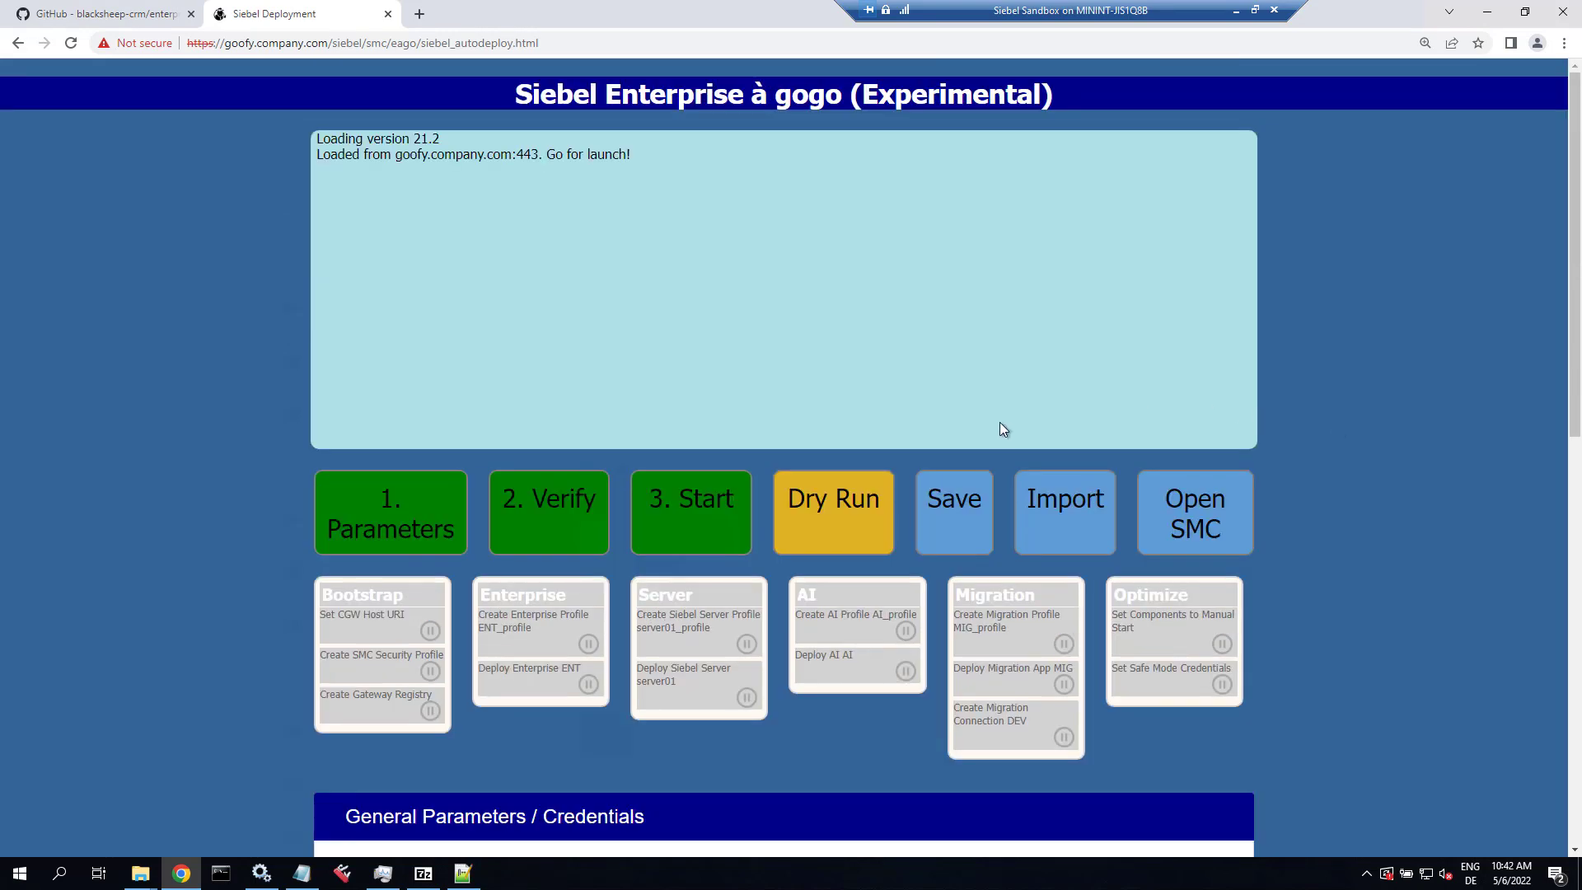
left_click(555, 504)
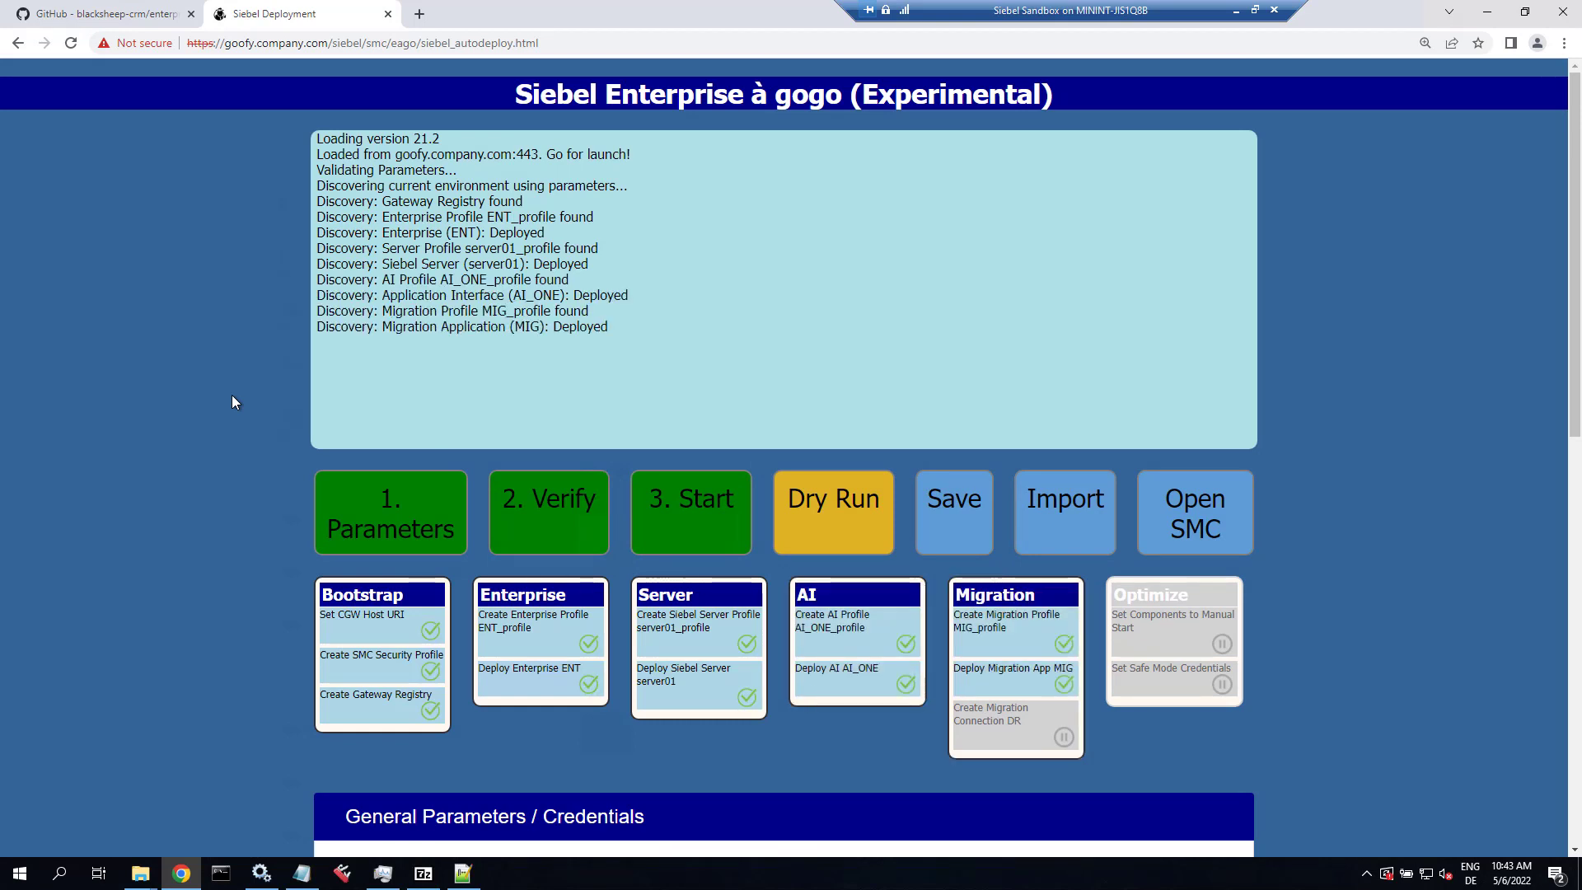
left_click_drag(1579, 326, 1579, 389)
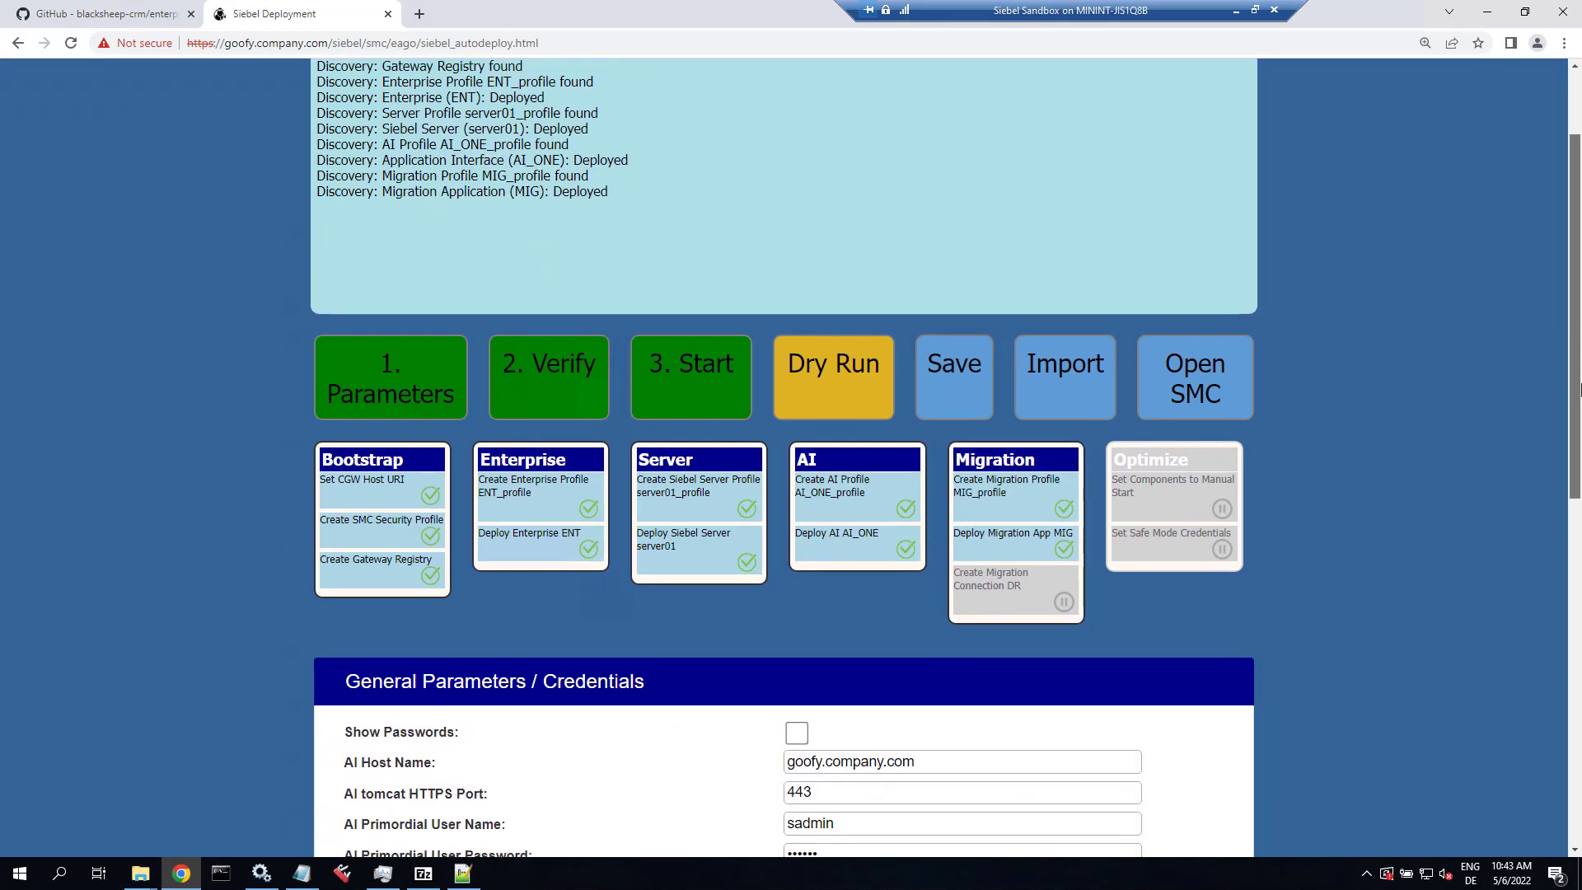